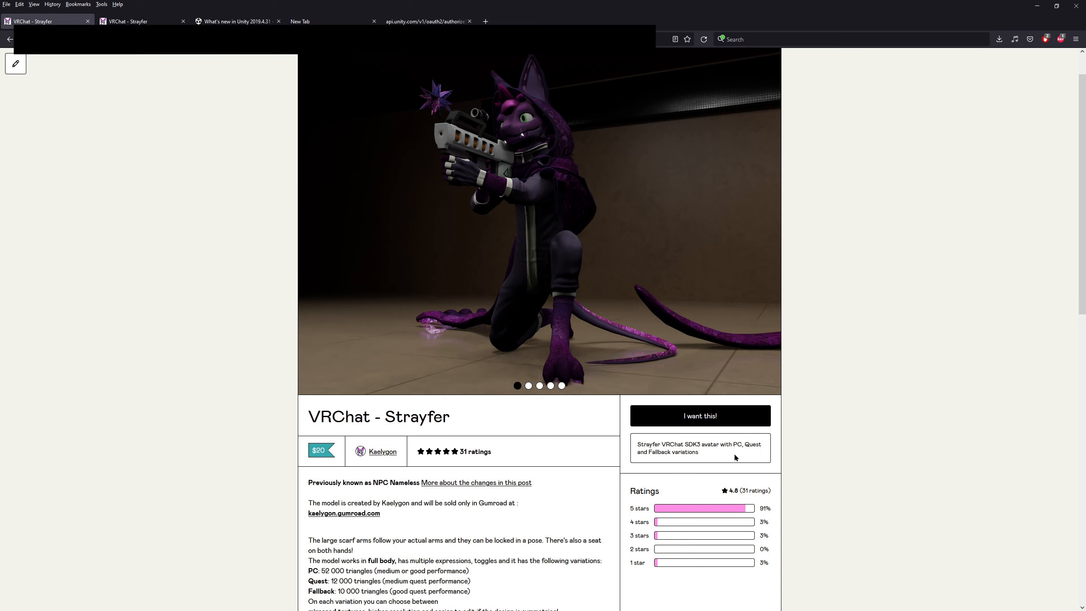
Follow the VRChat SDK3 link in the Strayfer product description and download SDK3 - Avatars.
{"action": "scroll", "coordinate": [607, 418], "scroll_direction": "down", "scroll_amount": 8}
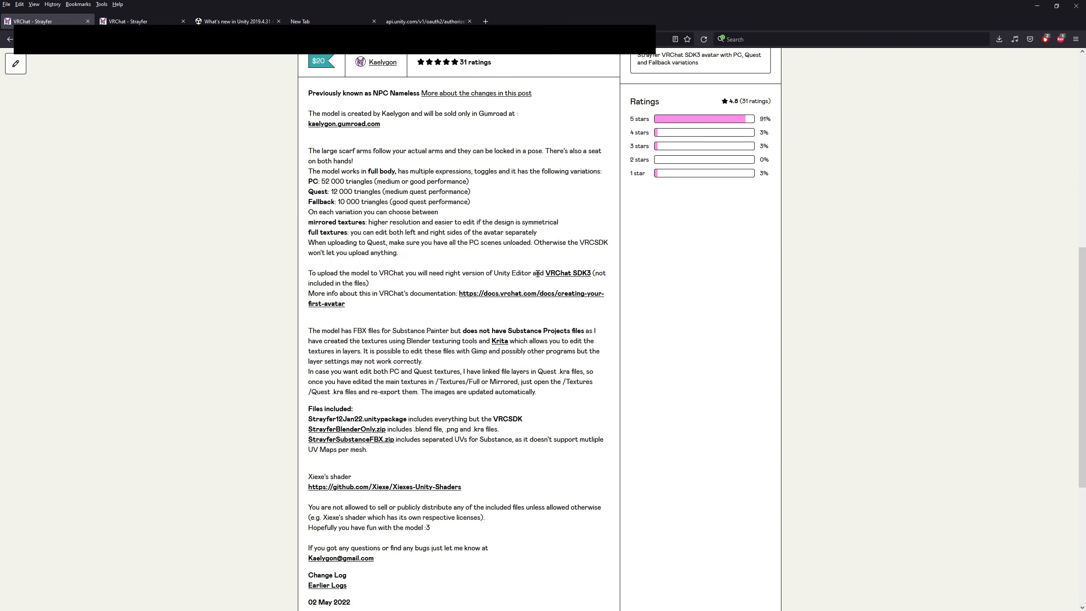
{"action": "left_click_drag", "start_coordinate": [545, 273], "coordinate": [596, 274]}
{"action": "left_click", "coordinate": [566, 272]}
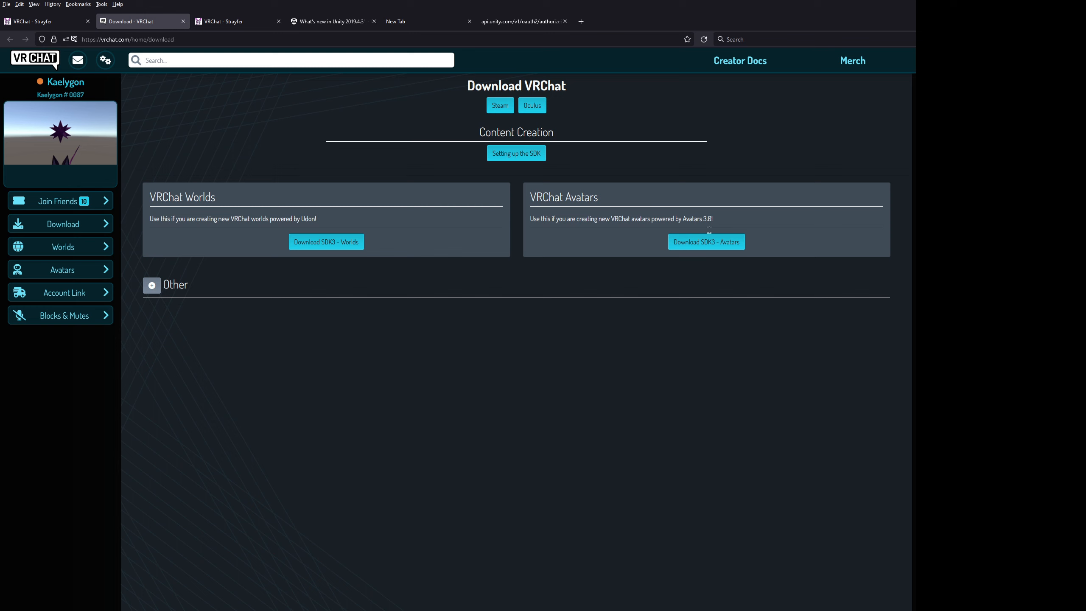
{"action": "left_click", "coordinate": [709, 231]}
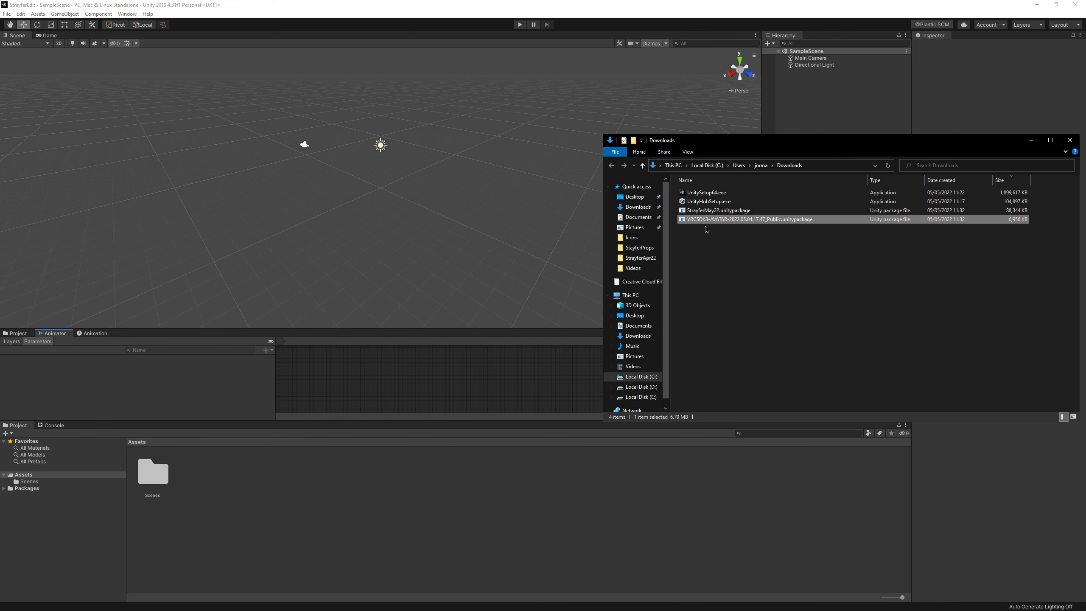
Import all of VRCSDK3-AVATAR-2022.05.04.17.47_Public.unitypackage from the Downloads folder into the Unity project's Assets.
{"action": "left_click_drag", "start_coordinate": [710, 220], "coordinate": [371, 506]}
{"action": "left_click_drag", "start_coordinate": [339, 549], "coordinate": [339, 550]}
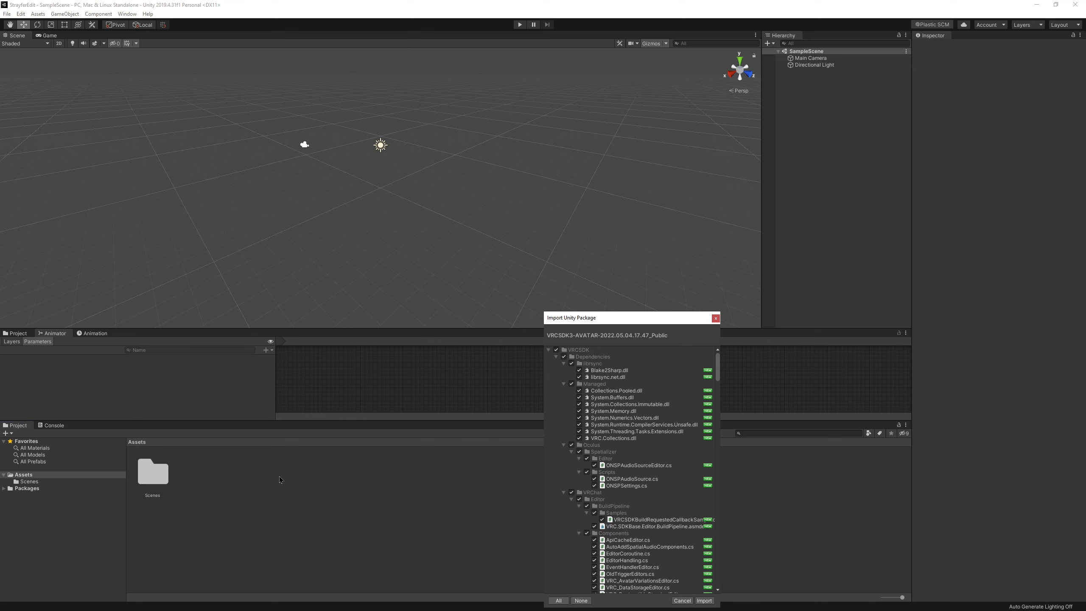
{"action": "left_click_drag", "start_coordinate": [615, 317], "coordinate": [364, 200]}
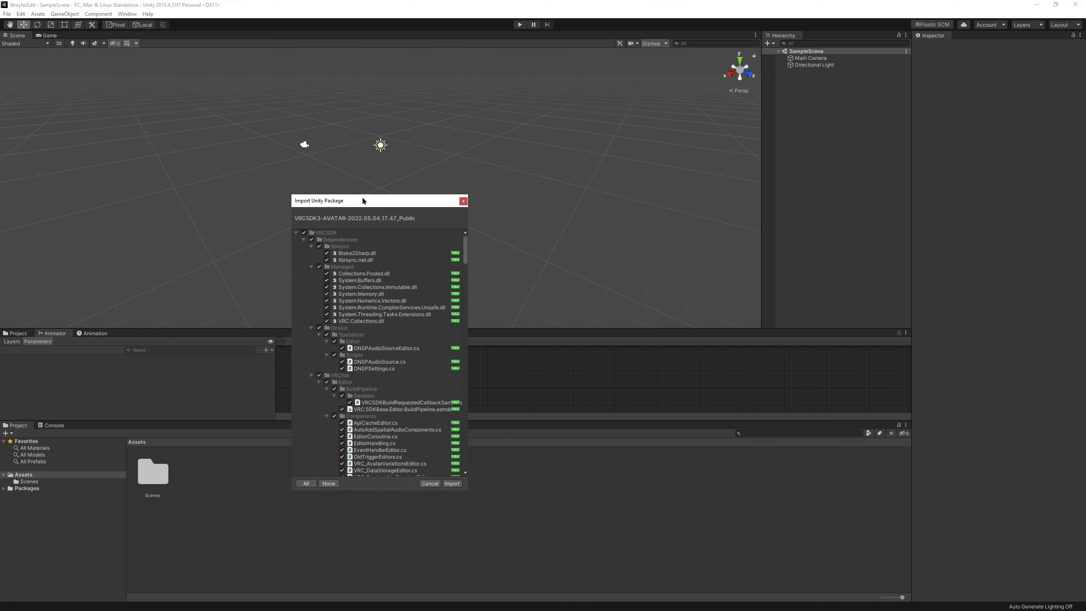
{"action": "left_click", "coordinate": [452, 483]}
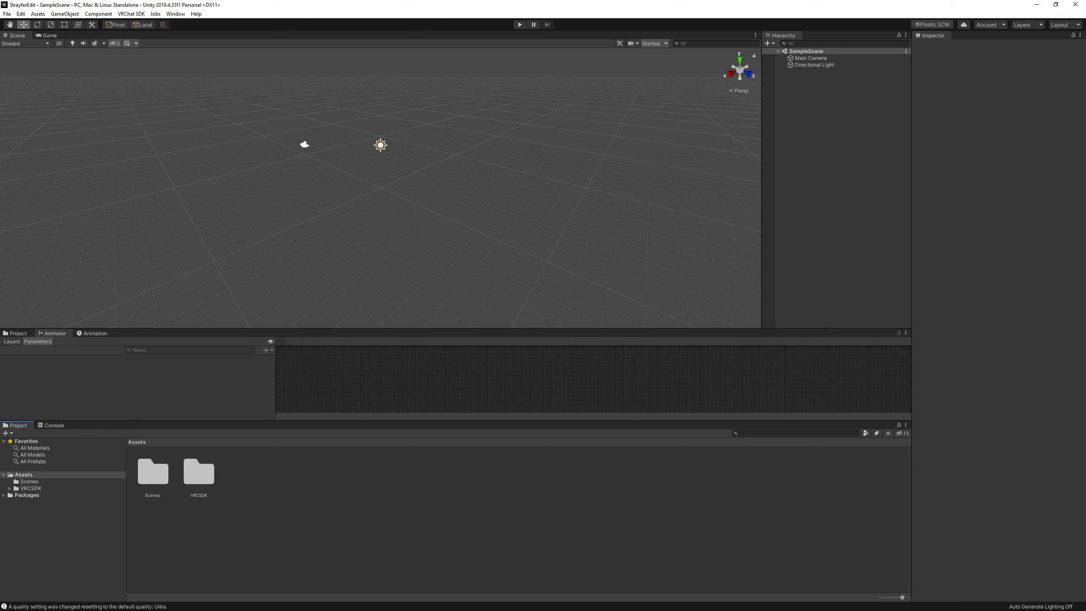
Import all contents of StrayferMay22.unitypackage from the Downloads folder into the project's Assets.
{"action": "key", "text": "alt+Tab"}
{"action": "left_click", "coordinate": [458, 269]}
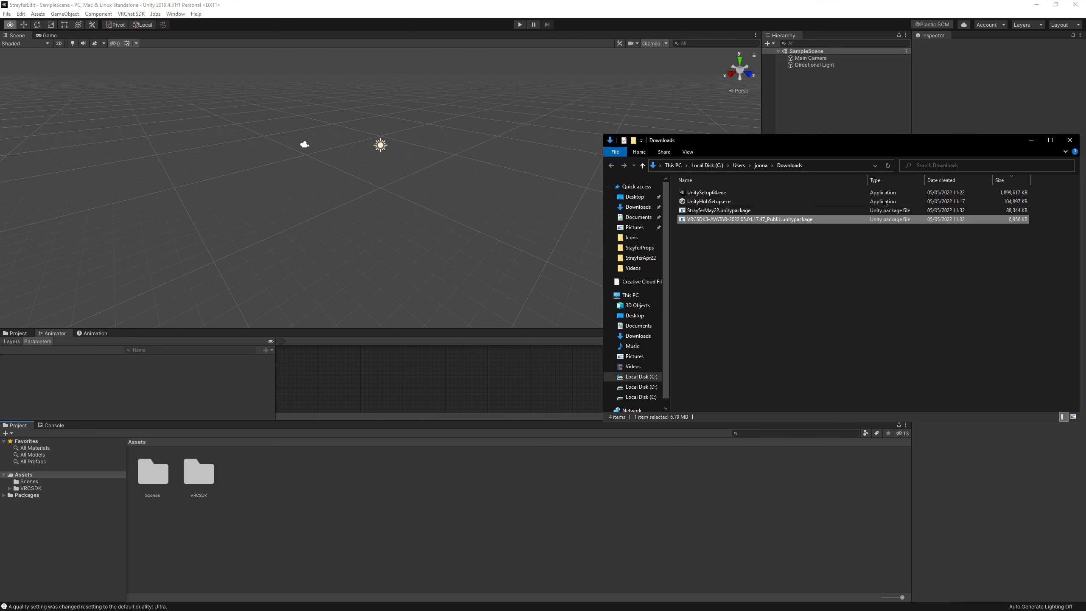
{"action": "left_click", "coordinate": [705, 210]}
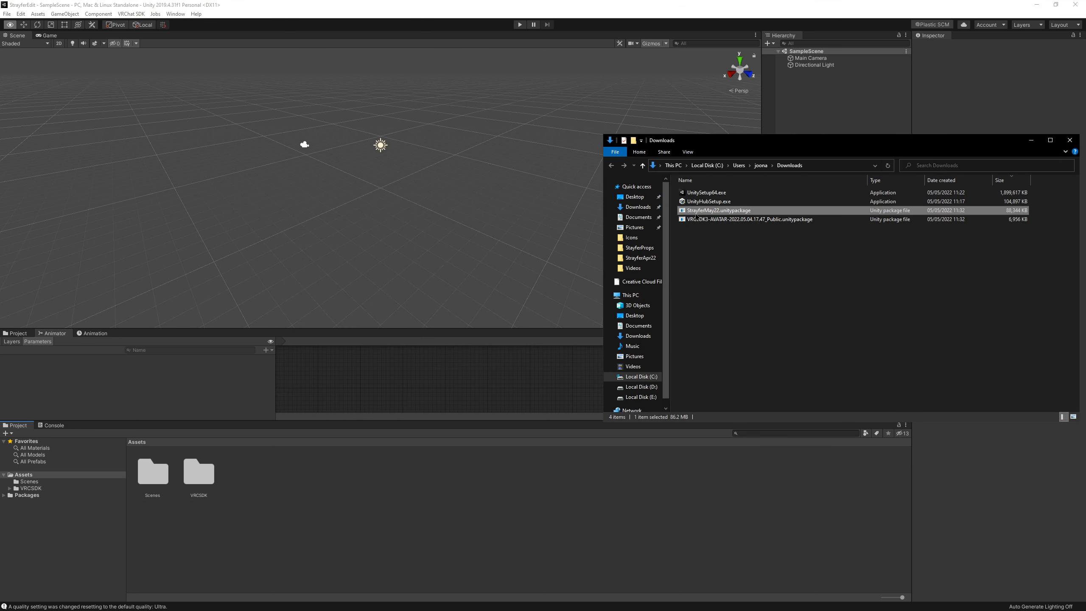
{"action": "left_click_drag", "start_coordinate": [708, 211], "coordinate": [368, 504]}
{"action": "left_click_drag", "start_coordinate": [345, 488], "coordinate": [344, 487]}
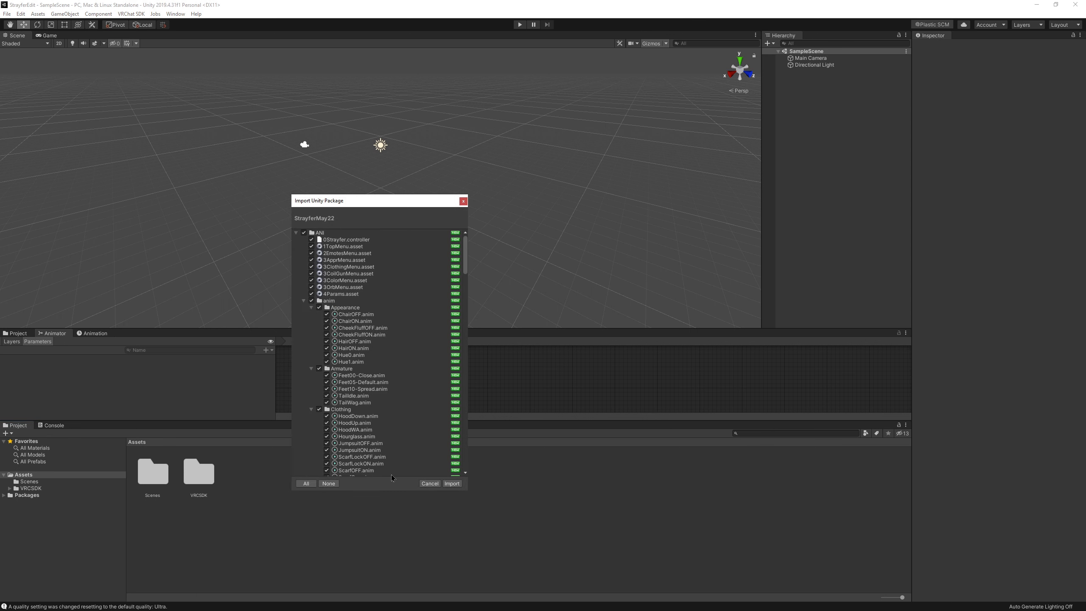
{"action": "left_click", "coordinate": [451, 483]}
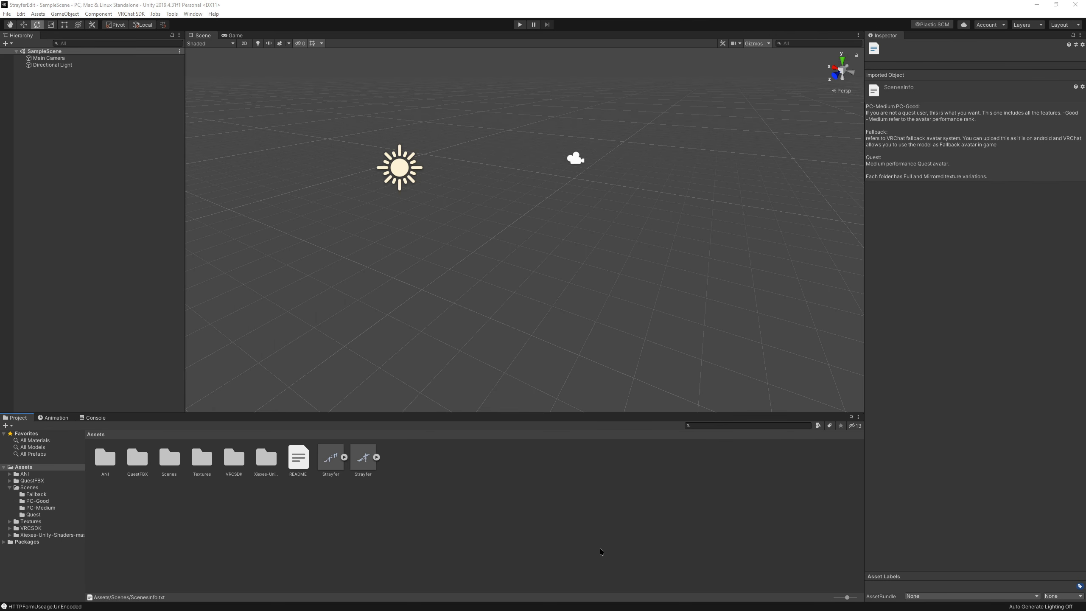
Add the StrayferFullTexture scene from Assets/Scenes/PC-Medium to the hierarchy alongside SampleScene.
{"action": "double_click", "coordinate": [164, 469]}
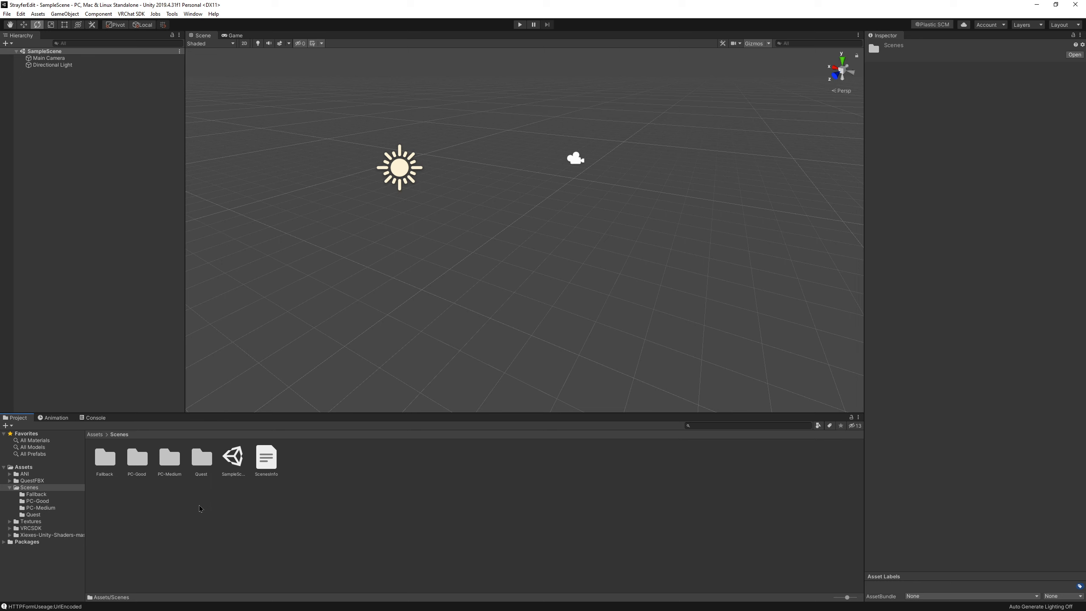
{"action": "double_click", "coordinate": [173, 459]}
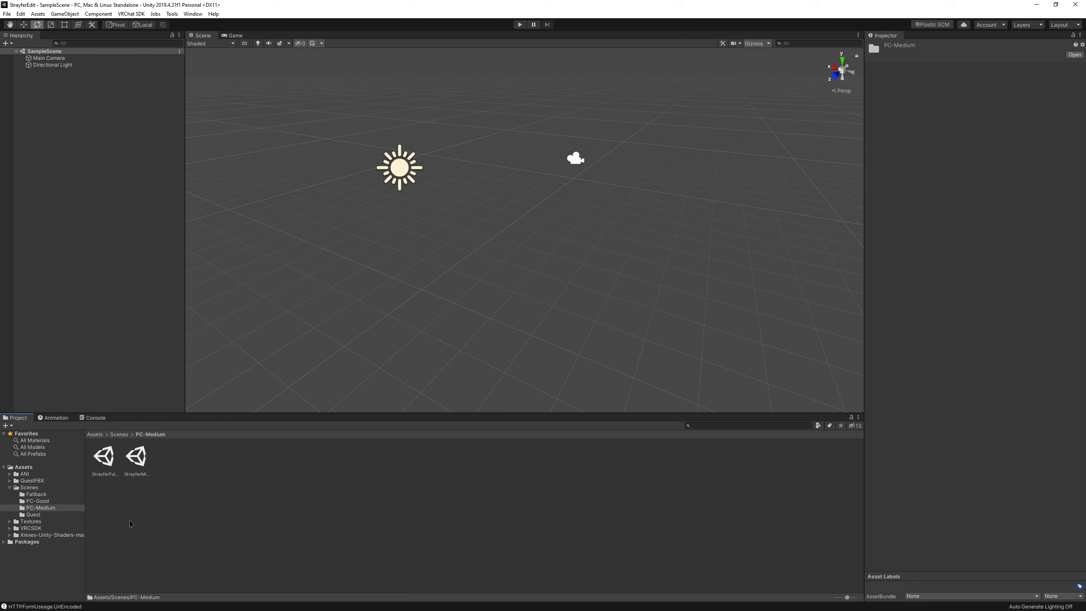
{"action": "left_click", "coordinate": [100, 457]}
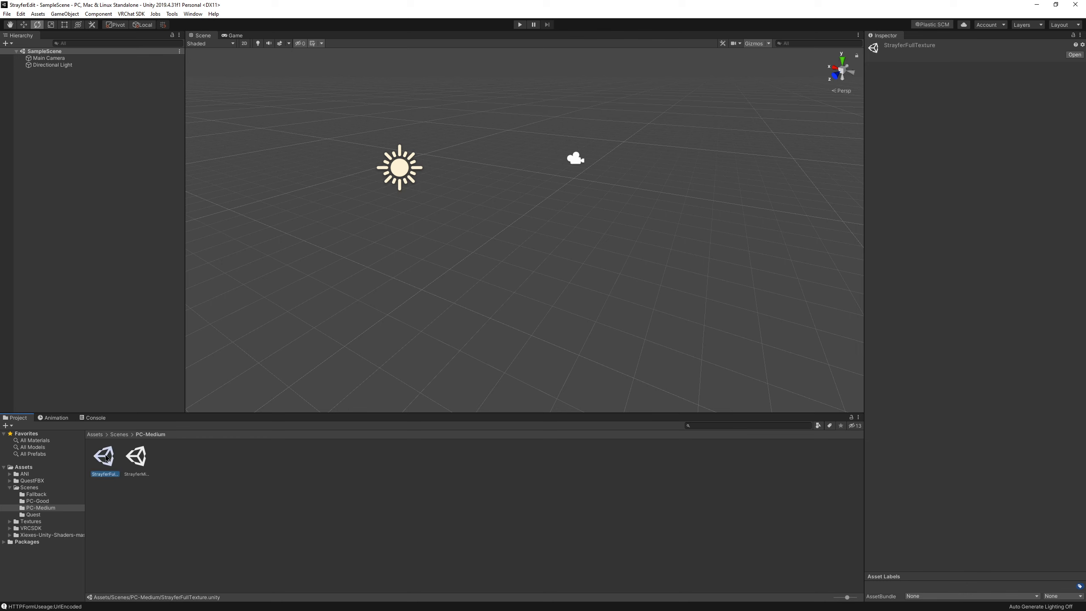
{"action": "left_click_drag", "start_coordinate": [106, 458], "coordinate": [50, 170]}
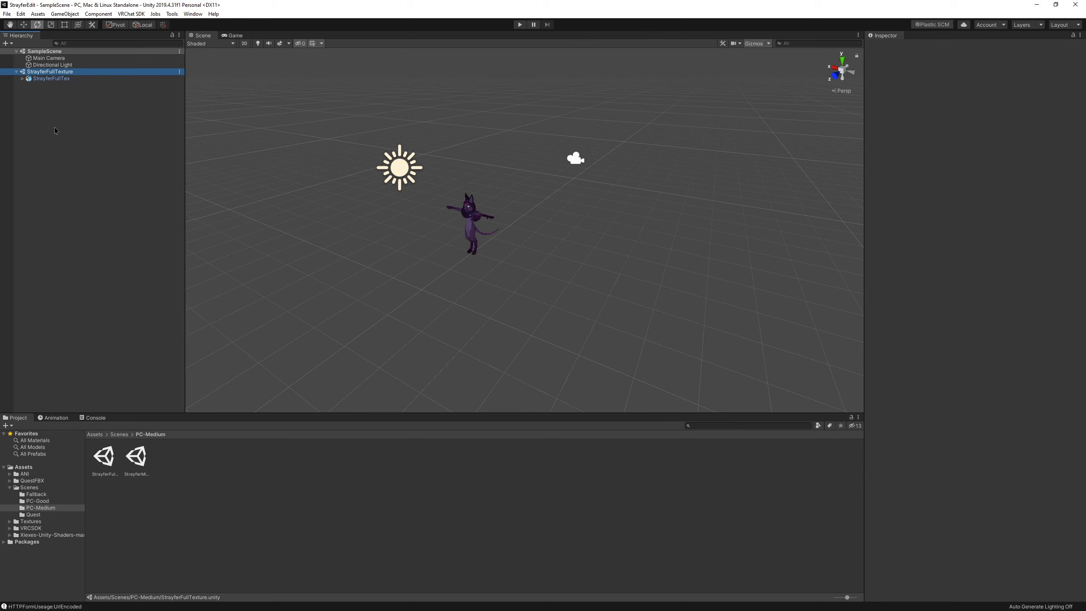
Examine the StrayferFullTex avatar up close, including its root object, Body mesh and child objects.
{"action": "scroll", "coordinate": [507, 223], "scroll_direction": "up", "scroll_amount": 7}
{"action": "scroll", "coordinate": [506, 254], "scroll_direction": "down", "scroll_amount": 3}
{"action": "left_click_drag", "start_coordinate": [500, 282], "coordinate": [491, 262], "text": "alt"}
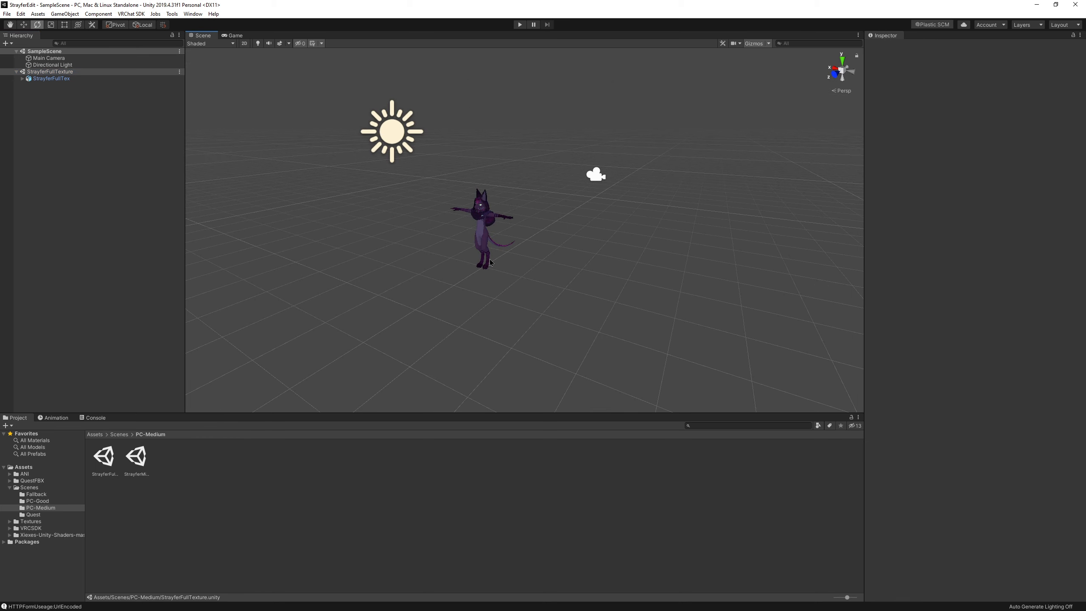
{"action": "scroll", "coordinate": [479, 211], "scroll_direction": "up", "scroll_amount": 6}
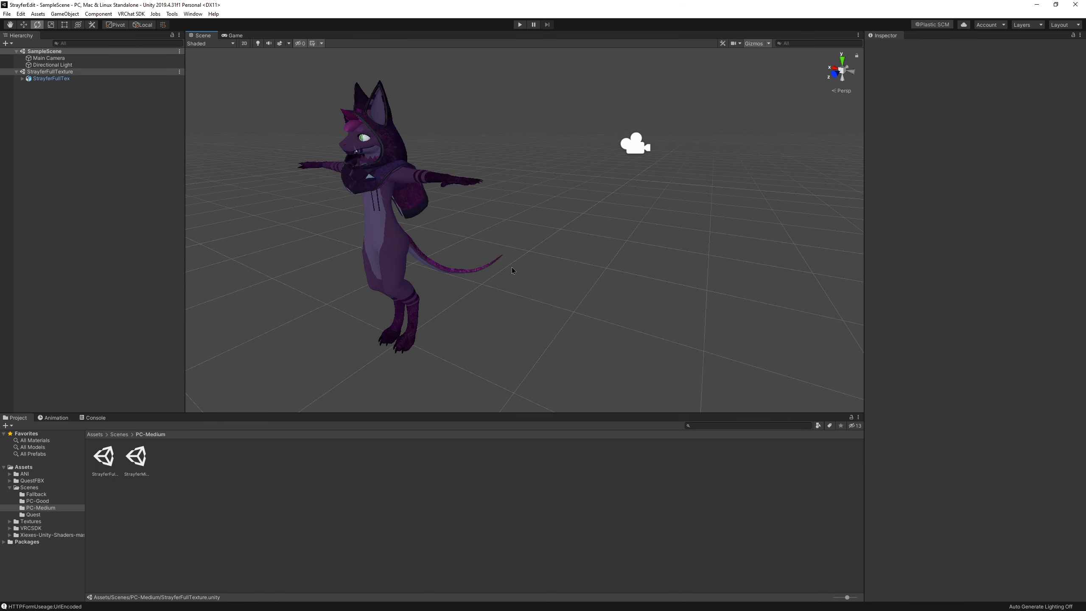
{"action": "middle_click_drag", "start_coordinate": [484, 204], "coordinate": [514, 212]}
{"action": "left_click_drag", "start_coordinate": [393, 221], "coordinate": [439, 212], "text": "alt"}
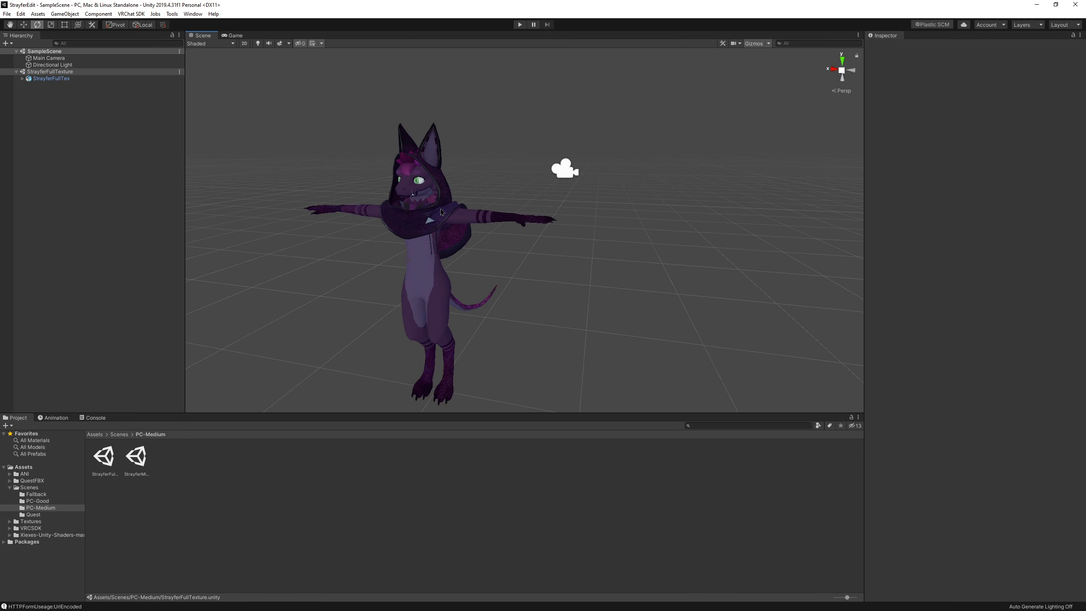
{"action": "left_click", "coordinate": [437, 278]}
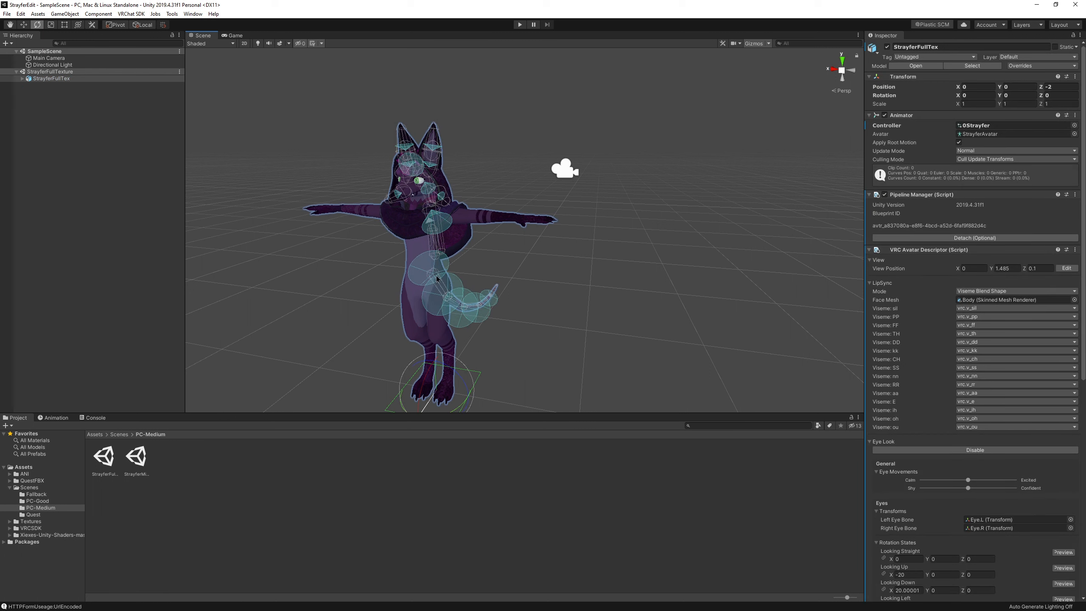
{"action": "left_click", "coordinate": [406, 310]}
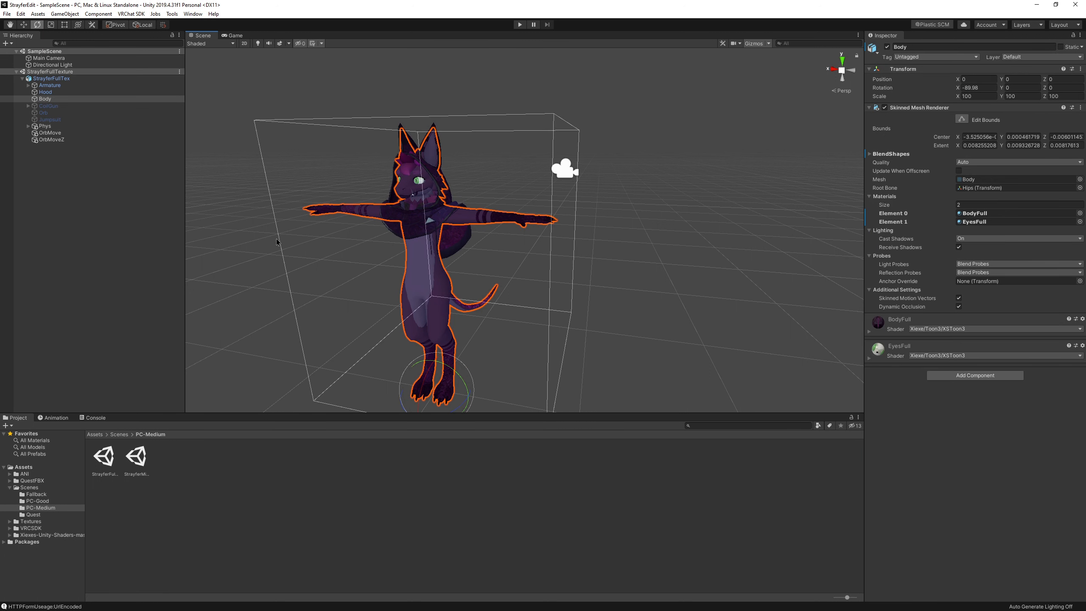
{"action": "left_click", "coordinate": [52, 78]}
{"action": "left_click", "coordinate": [50, 85]}
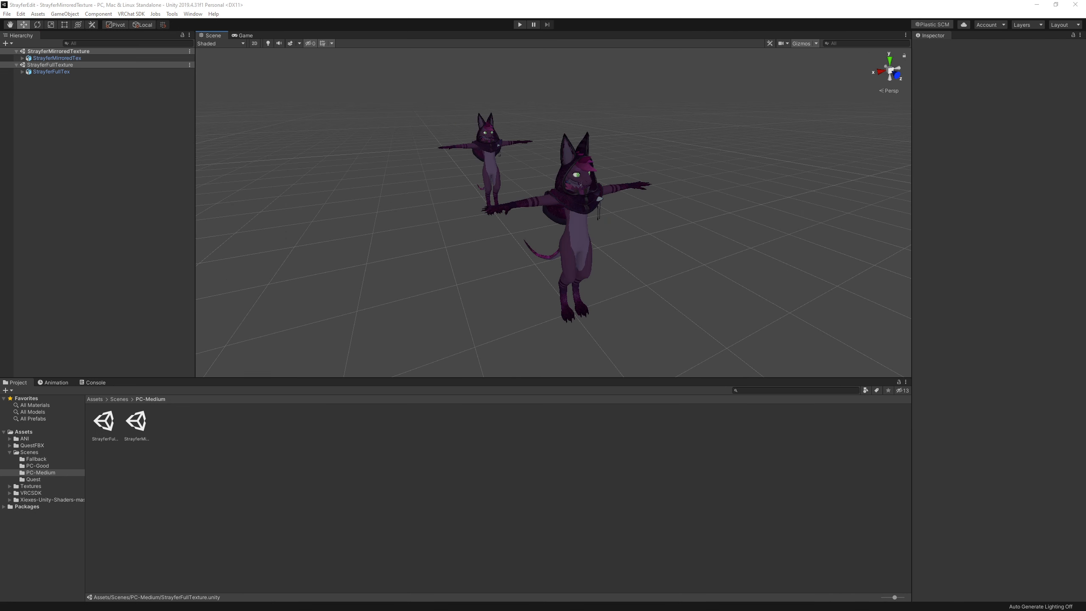
Open the Animator window and dock it beside the Console.
{"action": "left_click", "coordinate": [193, 14]}
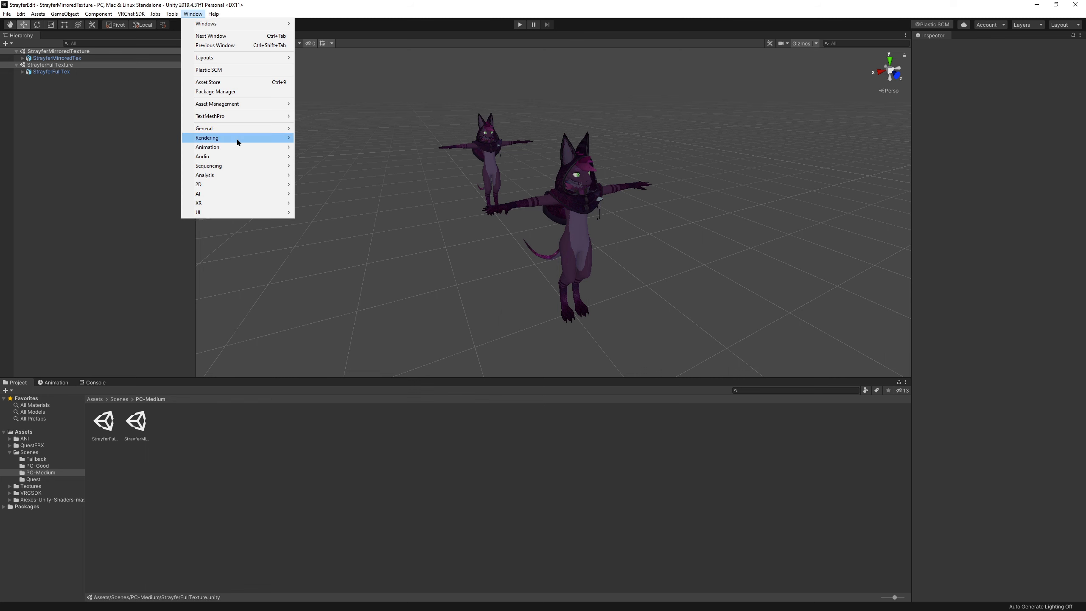
{"action": "mouse_move", "coordinate": [238, 146]}
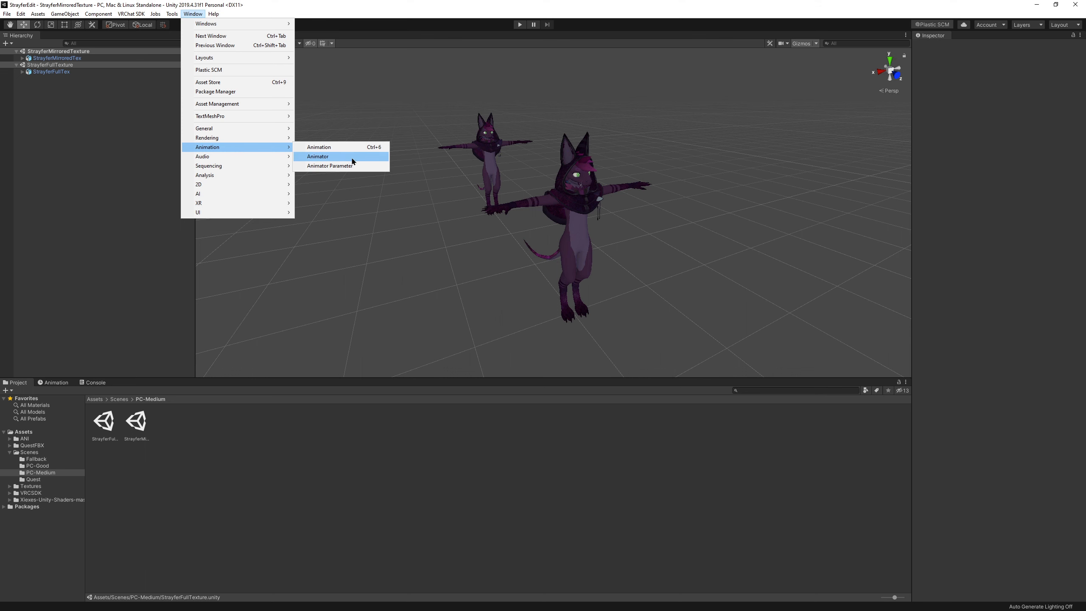
{"action": "left_click", "coordinate": [322, 157]}
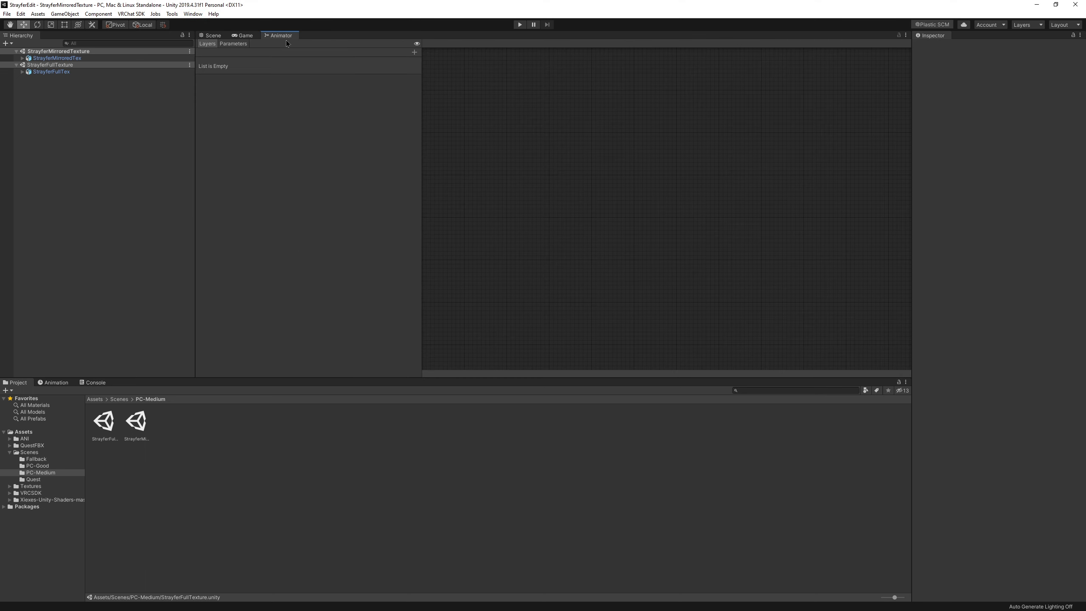
{"action": "left_click_drag", "start_coordinate": [283, 35], "coordinate": [132, 387]}
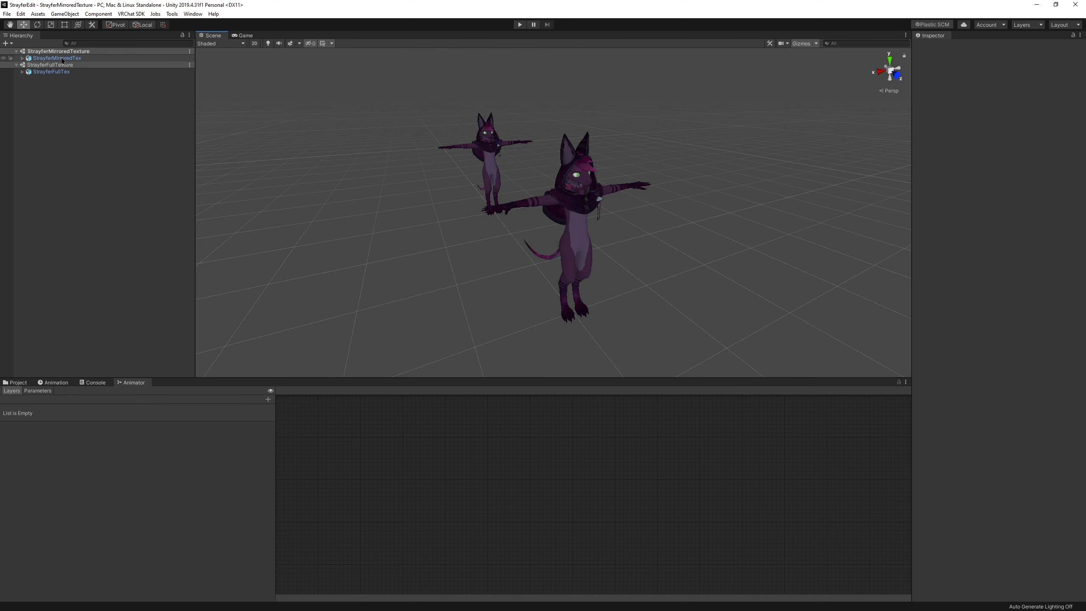
Select the StrayferFullTex avatar to load its controller in the Animator, with both avatars in view.
{"action": "left_click", "coordinate": [59, 75]}
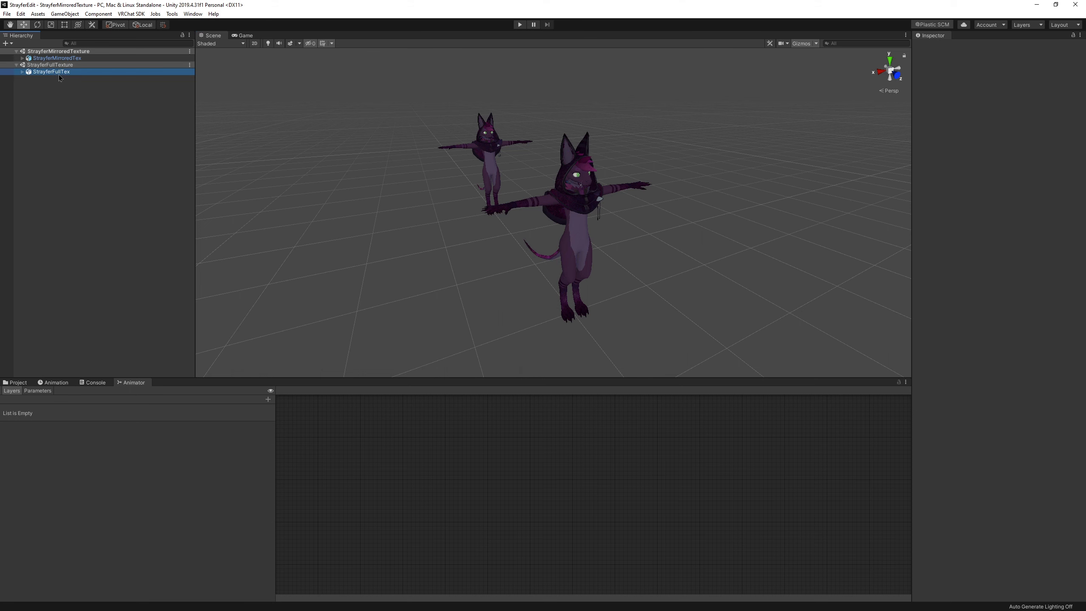
{"action": "left_click_drag", "start_coordinate": [363, 257], "coordinate": [431, 244], "text": "alt"}
{"action": "middle_click_drag", "start_coordinate": [432, 244], "coordinate": [527, 224]}
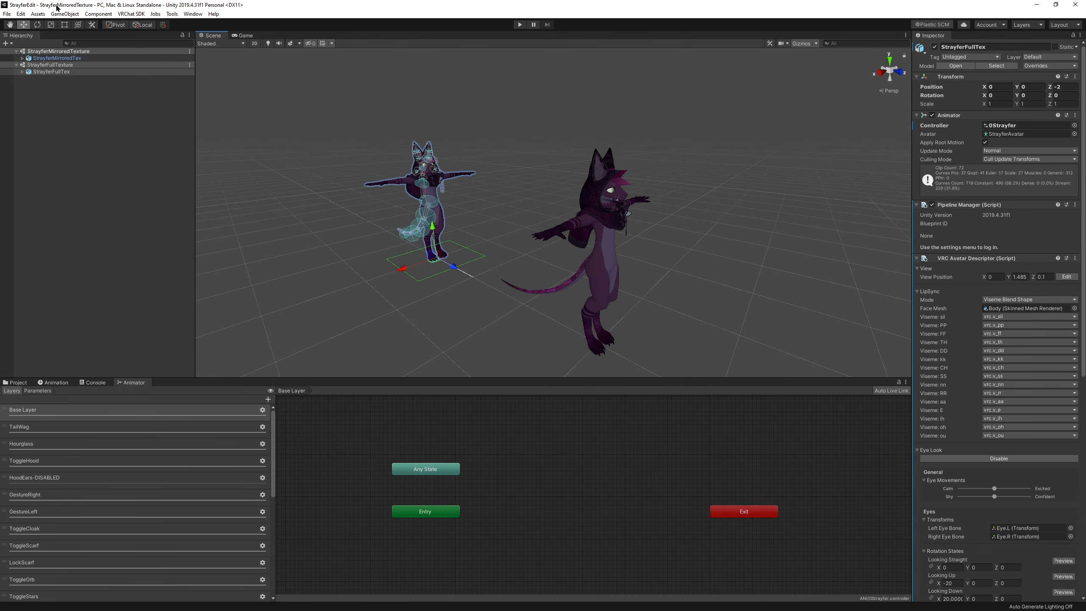
Unload the StrayferMirroredTexture scene, leaving only the StrayferFullTexture scene loaded.
{"action": "right_click", "coordinate": [58, 52]}
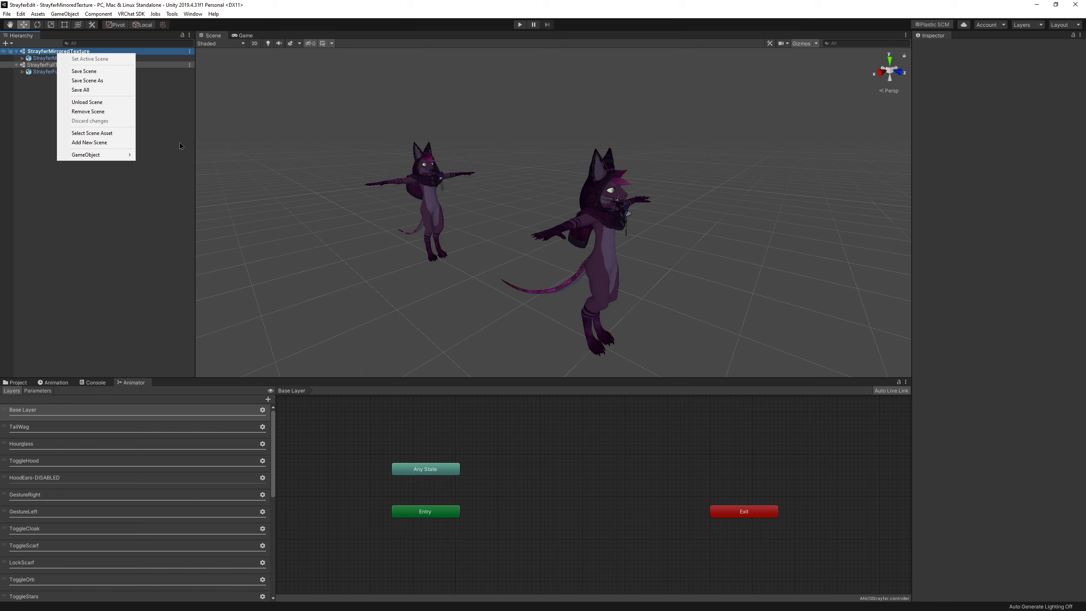
{"action": "left_click", "coordinate": [87, 103]}
{"action": "right_click_drag", "start_coordinate": [558, 220], "coordinate": [526, 206]}
{"action": "middle_click_drag", "start_coordinate": [526, 206], "coordinate": [534, 202]}
{"action": "scroll", "coordinate": [534, 202], "scroll_direction": "up", "scroll_amount": 1}
{"action": "right_click", "coordinate": [87, 59]}
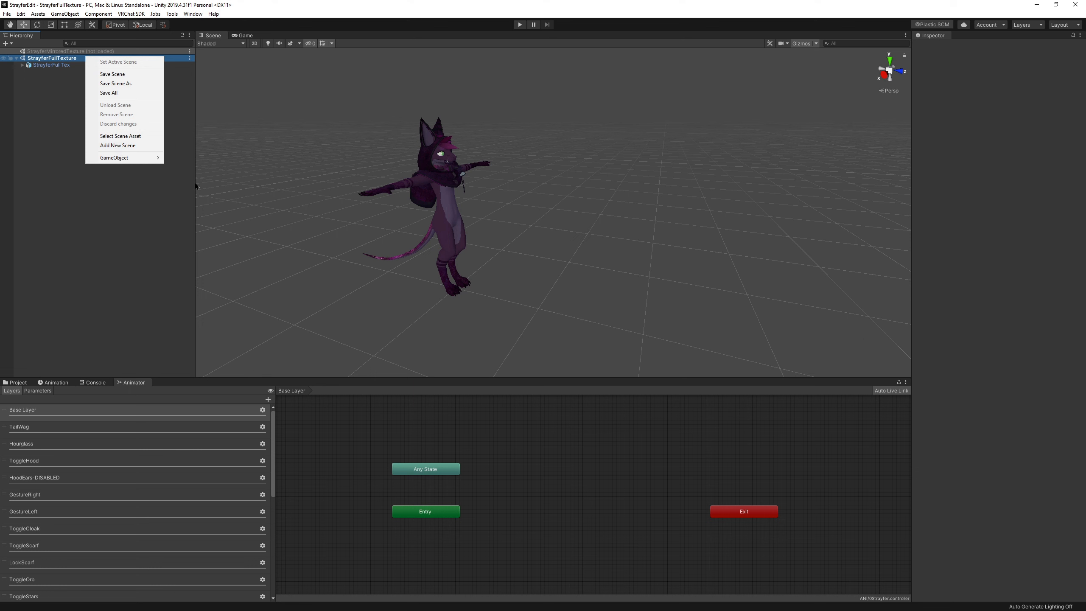
{"action": "left_click", "coordinate": [295, 156]}
{"action": "scroll", "coordinate": [718, 192], "scroll_direction": "up", "scroll_amount": 1}
{"action": "right_click_drag", "start_coordinate": [718, 192], "coordinate": [617, 175]}
{"action": "middle_click_drag", "start_coordinate": [616, 176], "coordinate": [569, 176]}
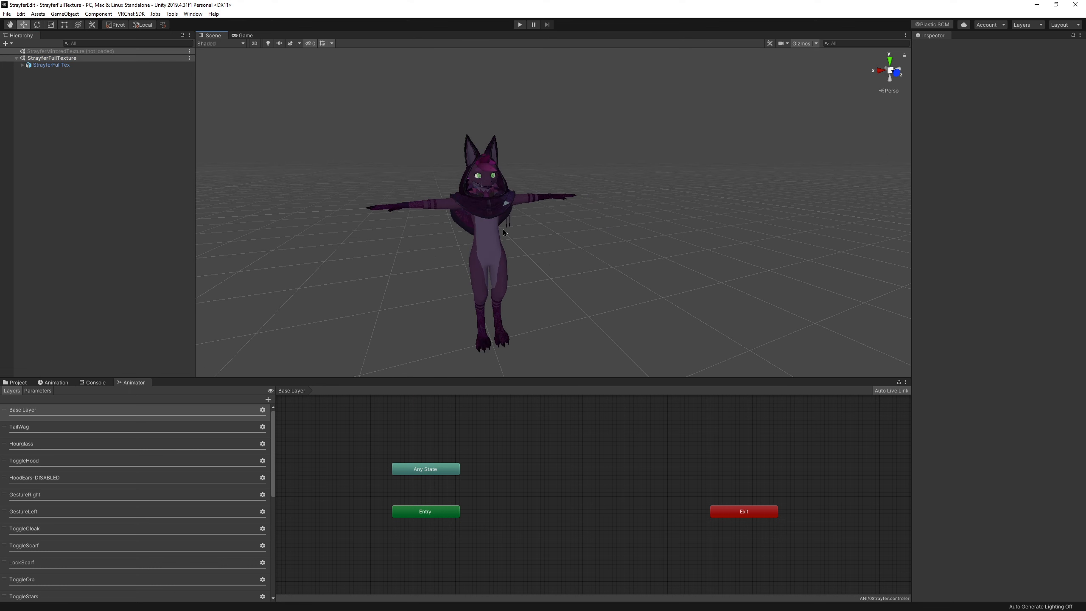
Select the StrayferFullTex avatar, show its animator parameters, and enlarge the Animator area.
{"action": "left_click", "coordinate": [51, 65]}
{"action": "scroll", "coordinate": [543, 189], "scroll_direction": "up", "scroll_amount": 3}
{"action": "middle_click_drag", "start_coordinate": [488, 197], "coordinate": [703, 261]}
{"action": "right_click_drag", "start_coordinate": [407, 265], "coordinate": [502, 234]}
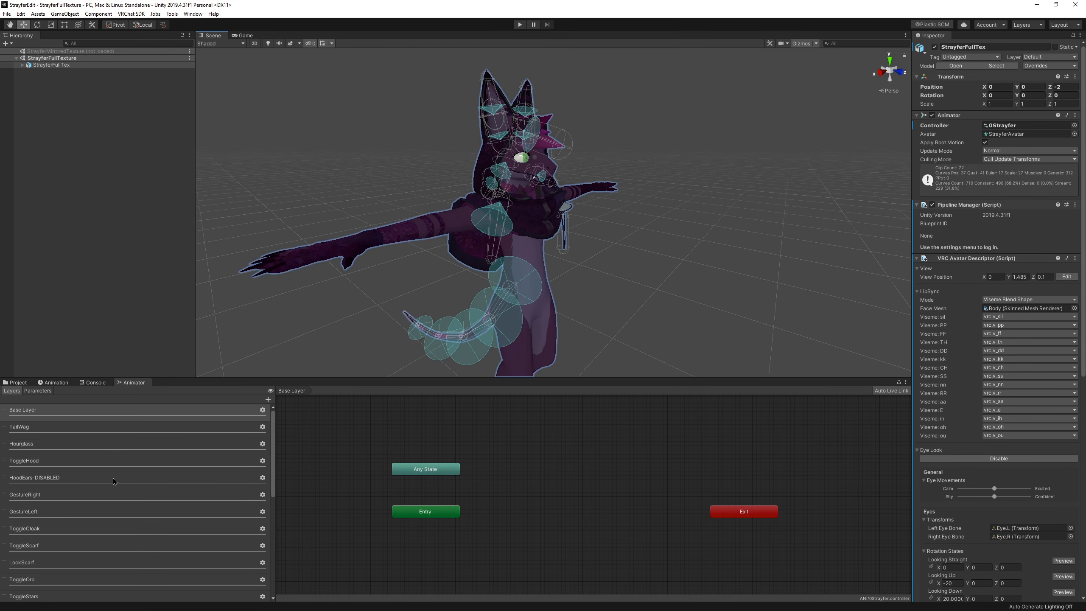
{"action": "left_click", "coordinate": [37, 391]}
{"action": "left_click_drag", "start_coordinate": [170, 376], "coordinate": [197, 277]}
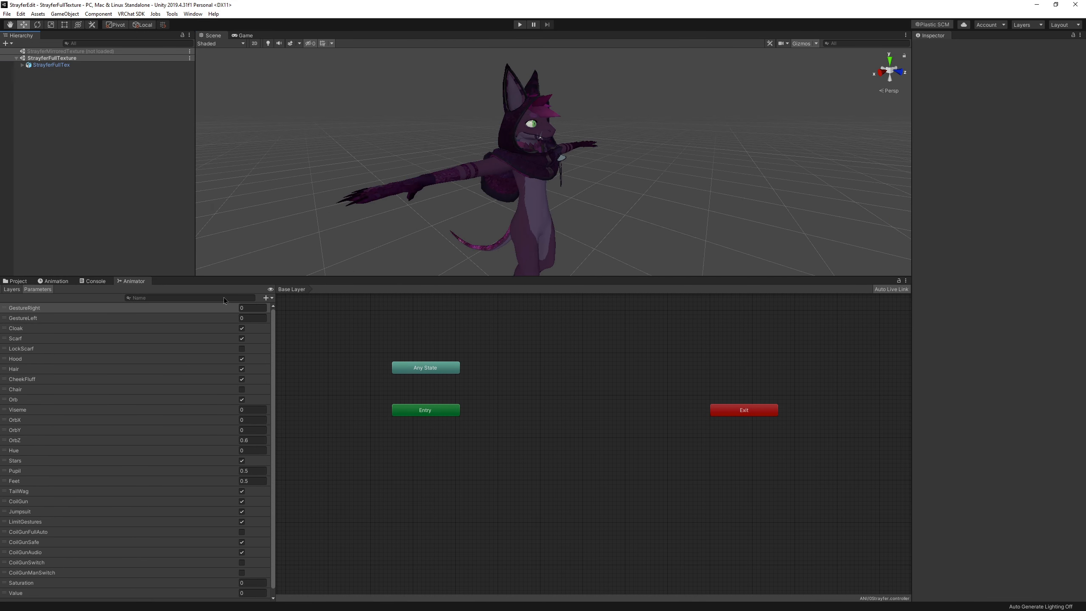
Review the avatar controller's complete lists of animator parameters and layers.
{"action": "scroll", "coordinate": [190, 438], "scroll_direction": "down", "scroll_amount": 1}
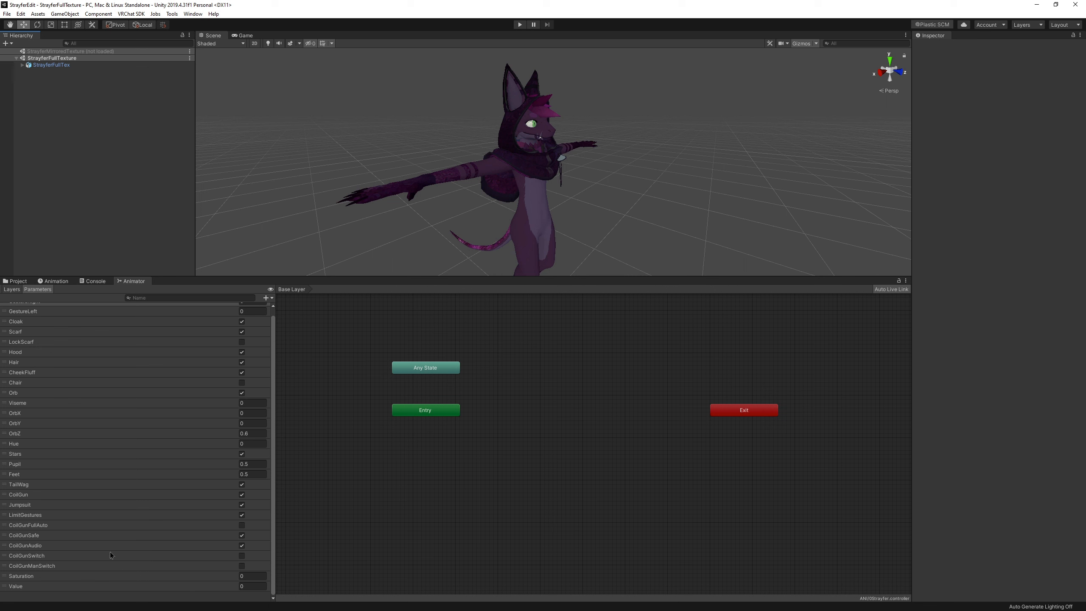
{"action": "scroll", "coordinate": [108, 360], "scroll_direction": "up", "scroll_amount": 1}
{"action": "left_click", "coordinate": [12, 290]}
{"action": "scroll", "coordinate": [130, 429], "scroll_direction": "down", "scroll_amount": 3}
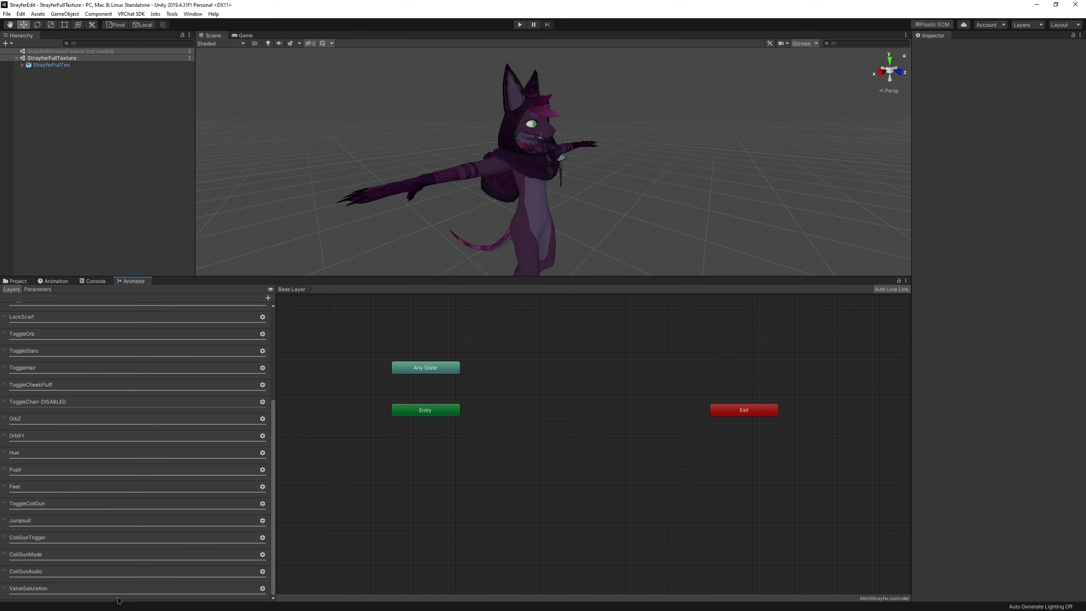
{"action": "scroll", "coordinate": [133, 572], "scroll_direction": "up", "scroll_amount": 5}
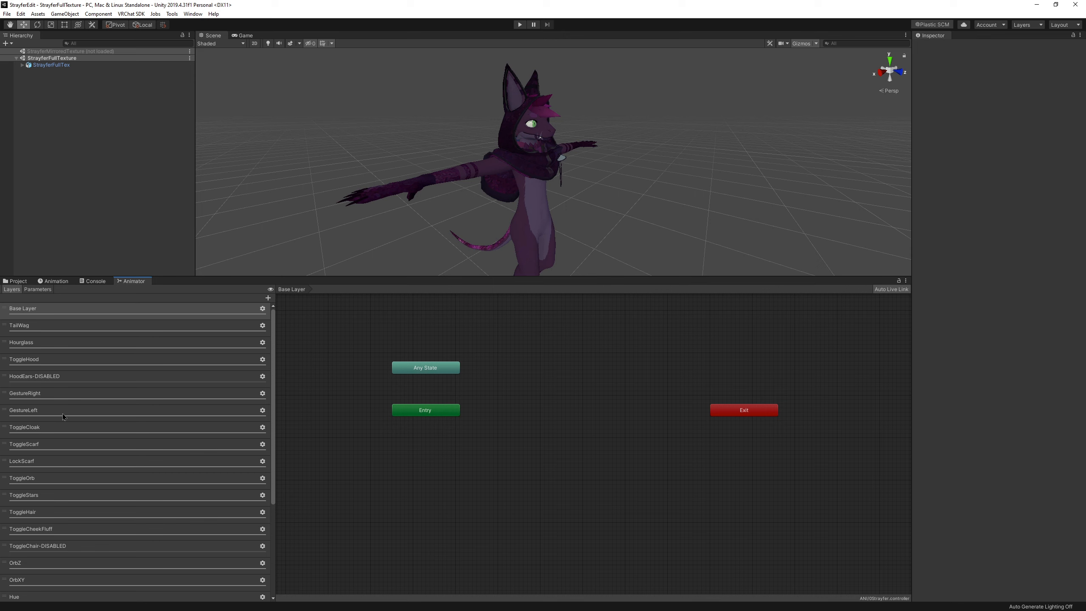
{"action": "left_click", "coordinate": [40, 289]}
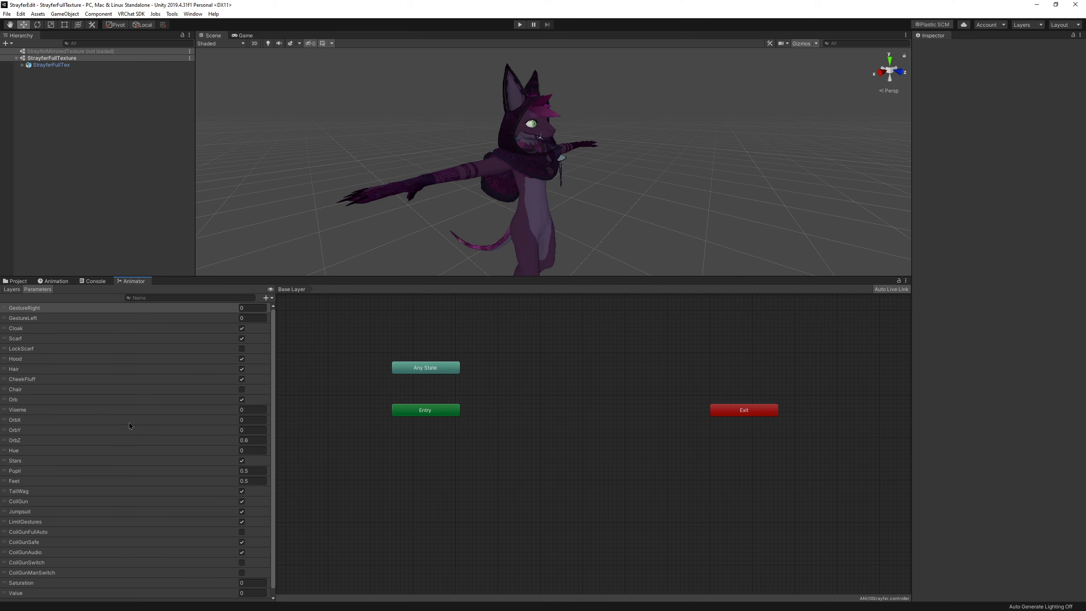
Enlarge the Scene area, start Play mode, and return to the Scene view.
{"action": "scroll", "coordinate": [133, 415], "scroll_direction": "down", "scroll_amount": 1}
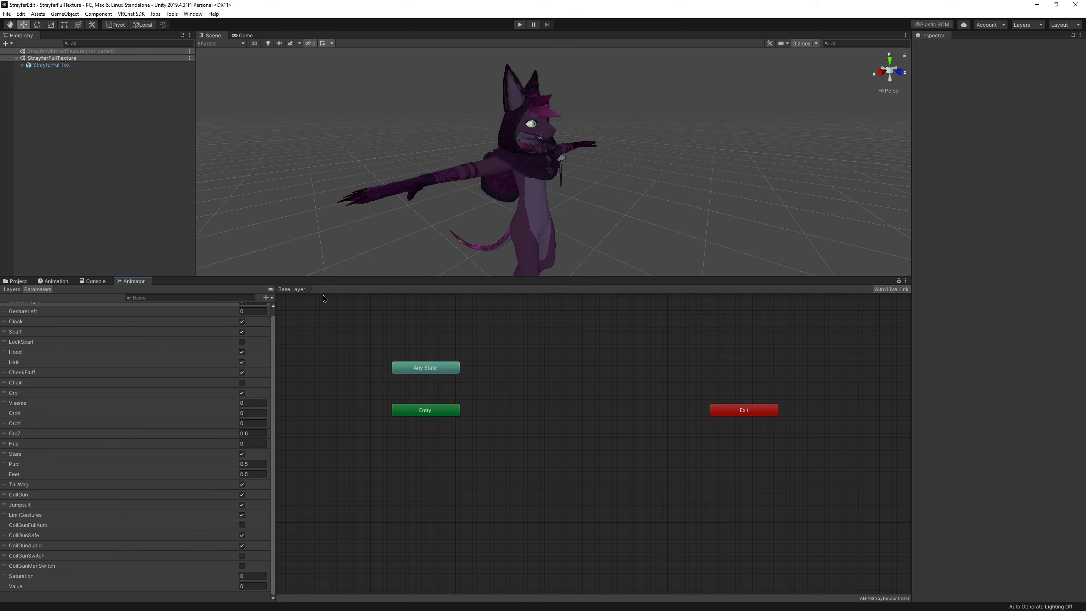
{"action": "left_click_drag", "start_coordinate": [324, 276], "coordinate": [325, 392]}
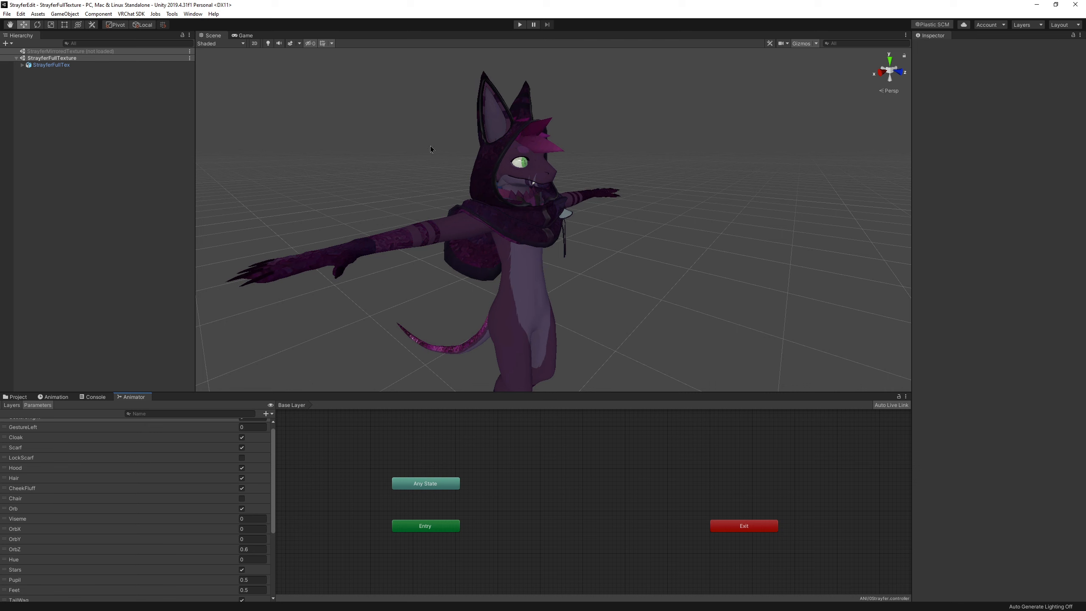
{"action": "left_click", "coordinate": [520, 25]}
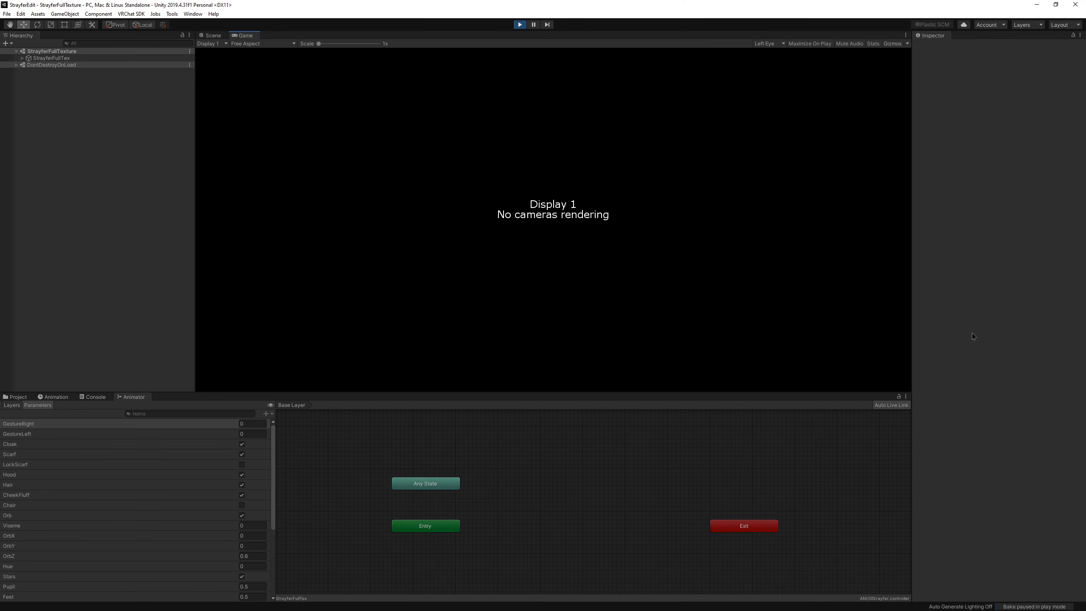
{"action": "left_click", "coordinate": [212, 36]}
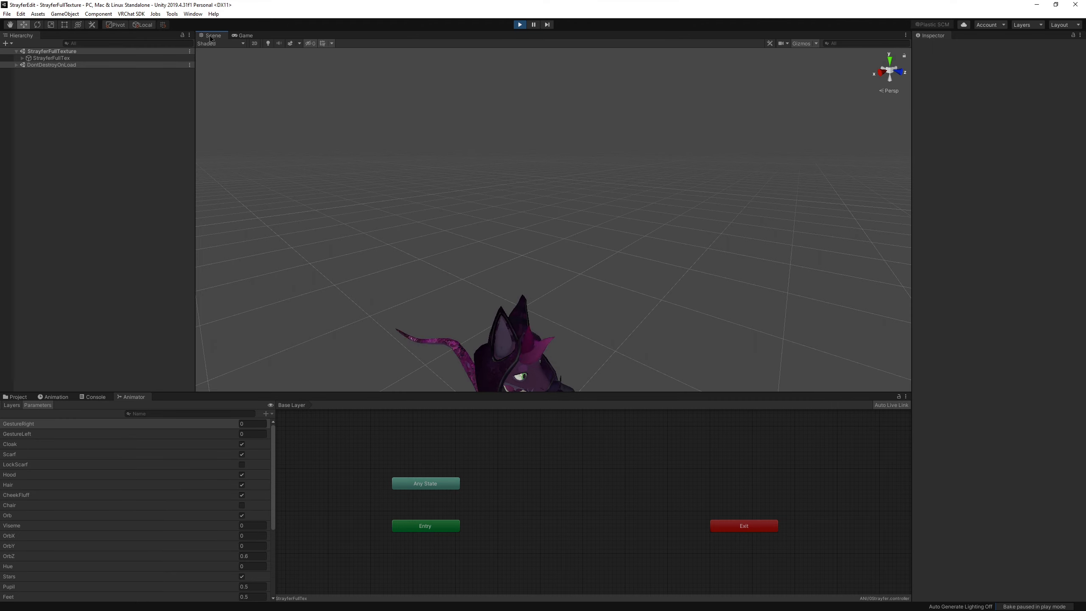
Frame the playing avatar in the Scene view and enlarge the Animator area to show all its parameters.
{"action": "left_click_drag", "start_coordinate": [482, 237], "coordinate": [436, 274], "text": "alt"}
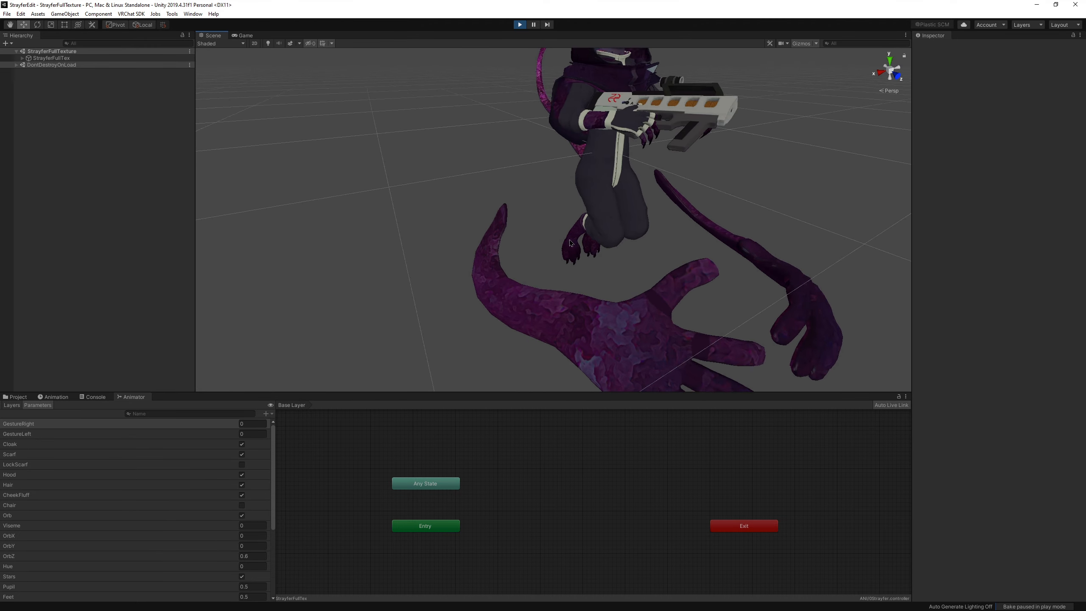
{"action": "scroll", "coordinate": [481, 253], "scroll_direction": "down", "scroll_amount": 4}
{"action": "left_click_drag", "start_coordinate": [573, 257], "coordinate": [508, 265], "text": "alt"}
{"action": "middle_click_drag", "start_coordinate": [509, 264], "coordinate": [205, 278]}
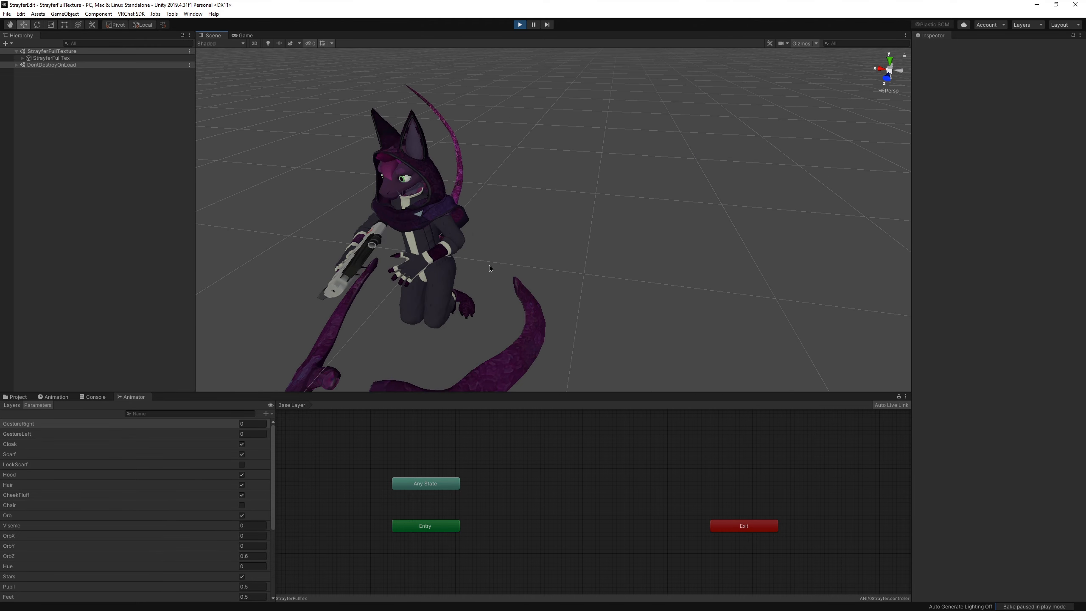
{"action": "right_click_drag", "start_coordinate": [727, 247], "coordinate": [640, 247]}
{"action": "scroll", "coordinate": [640, 247], "scroll_direction": "down", "scroll_amount": 5}
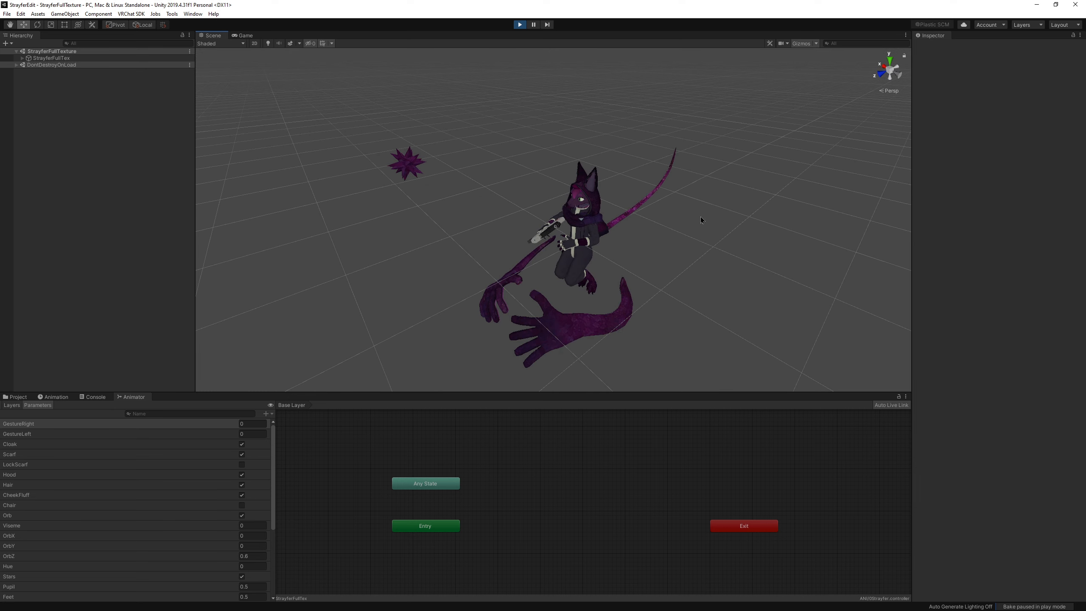
{"action": "middle_click_drag", "start_coordinate": [700, 217], "coordinate": [635, 210]}
{"action": "left_click_drag", "start_coordinate": [307, 393], "coordinate": [306, 262]}
{"action": "scroll", "coordinate": [604, 154], "scroll_direction": "up", "scroll_amount": 8}
{"action": "scroll", "coordinate": [582, 194], "scroll_direction": "down", "scroll_amount": 8}
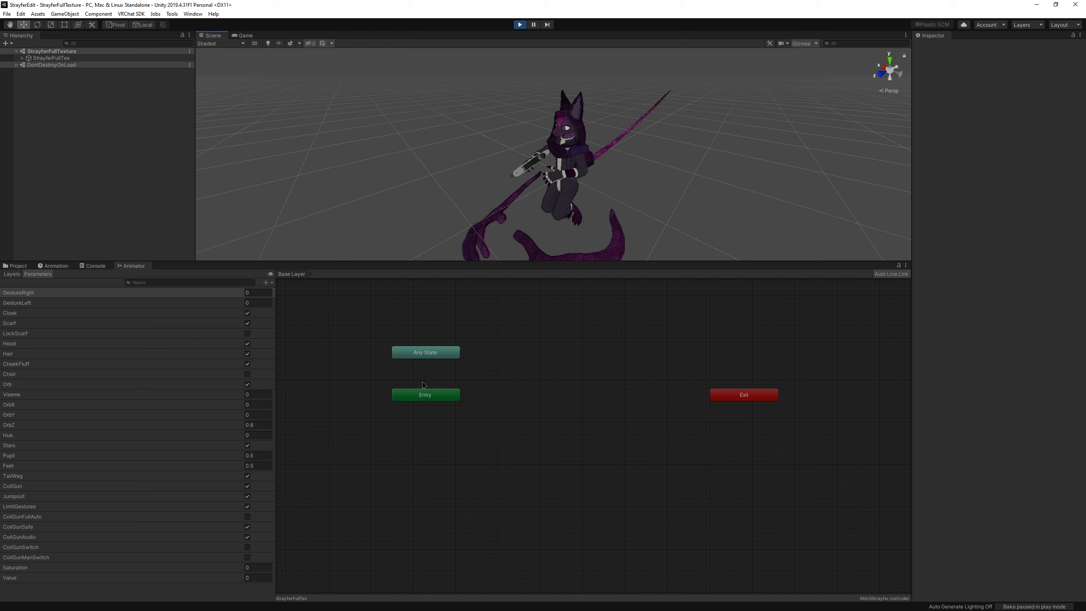
Select the StrayferFullTex root object and review its Animator, avatar descriptor, playable layer and expression settings.
{"action": "left_click", "coordinate": [557, 140]}
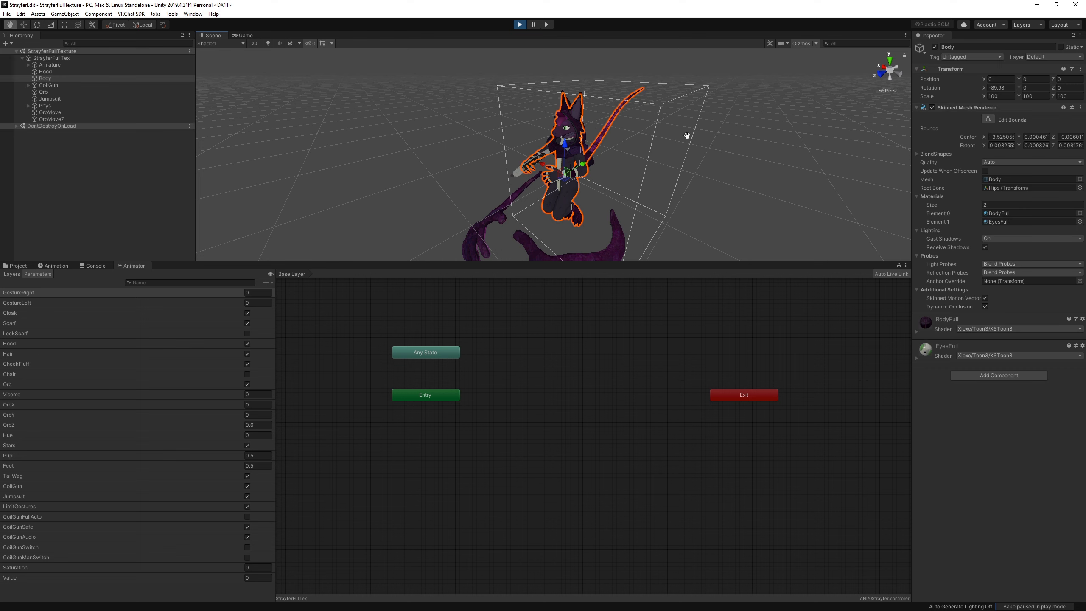
{"action": "left_click", "coordinate": [46, 59]}
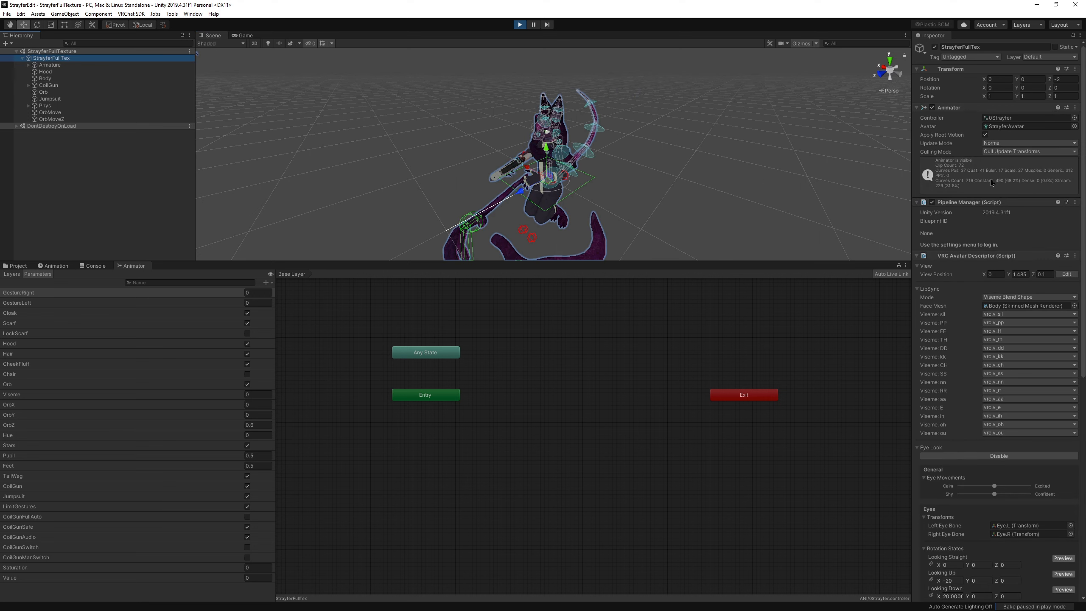
{"action": "scroll", "coordinate": [983, 392], "scroll_direction": "down", "scroll_amount": 5}
{"action": "scroll", "coordinate": [968, 243], "scroll_direction": "up", "scroll_amount": 9}
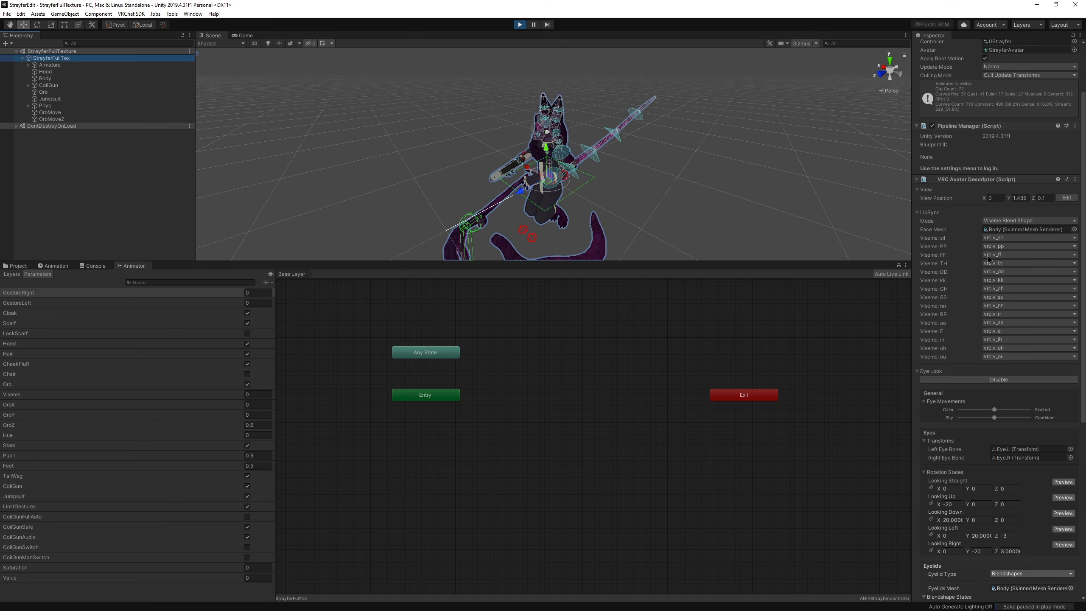
{"action": "scroll", "coordinate": [968, 243], "scroll_direction": "down", "scroll_amount": 12}
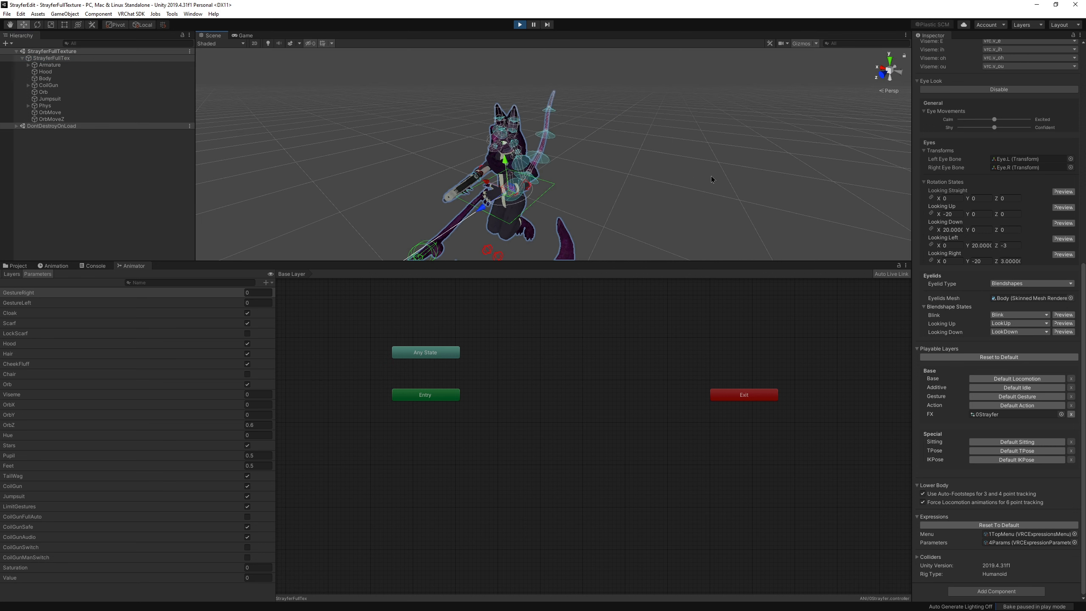
{"action": "left_click", "coordinate": [644, 176]}
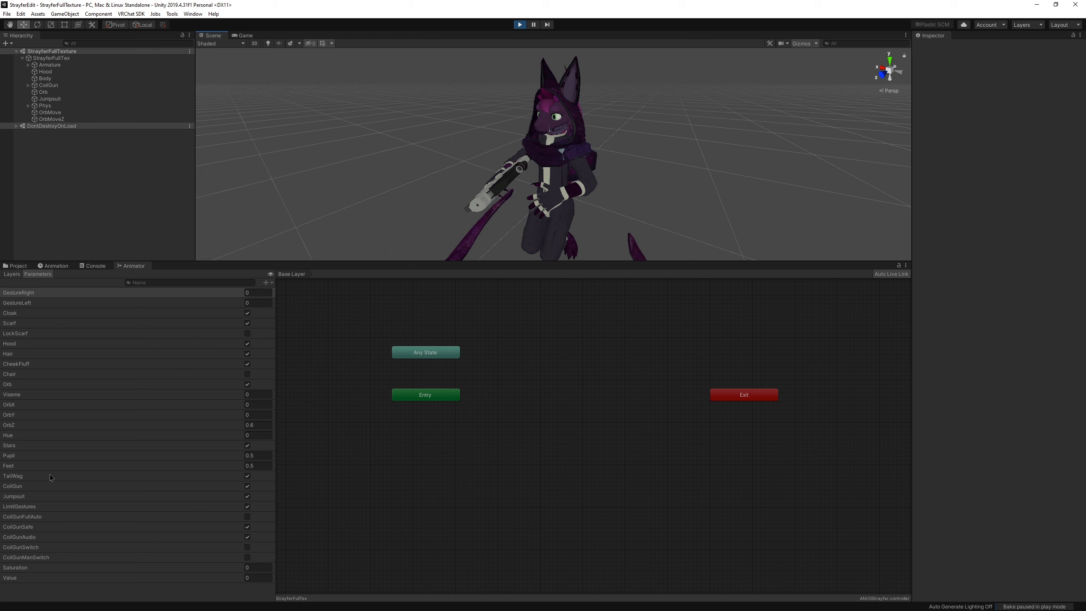
Toggle the Jumpsuit parameter off and back on while watching the avatar, and highlight the Orb parameter.
{"action": "left_click", "coordinate": [37, 497]}
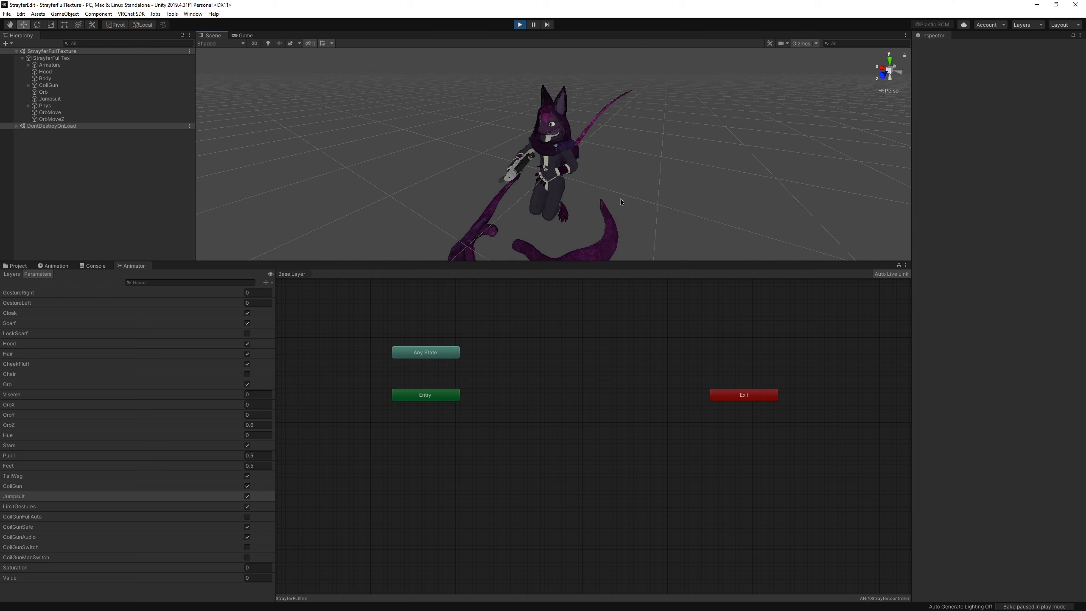
{"action": "middle_click_drag", "start_coordinate": [569, 222], "coordinate": [605, 170]}
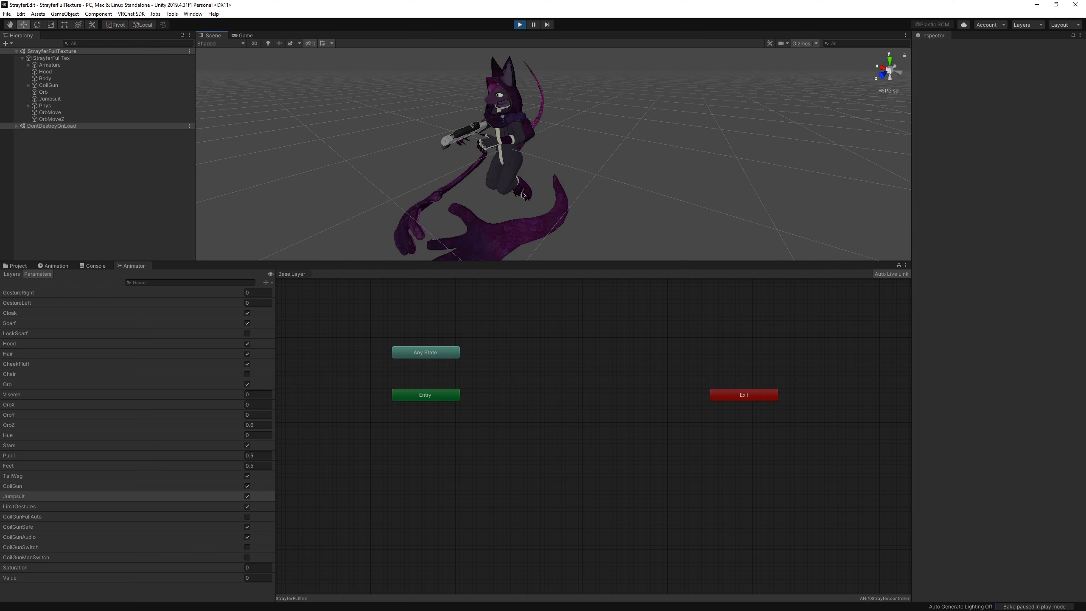
{"action": "left_click", "coordinate": [248, 495]}
{"action": "left_click", "coordinate": [247, 495]}
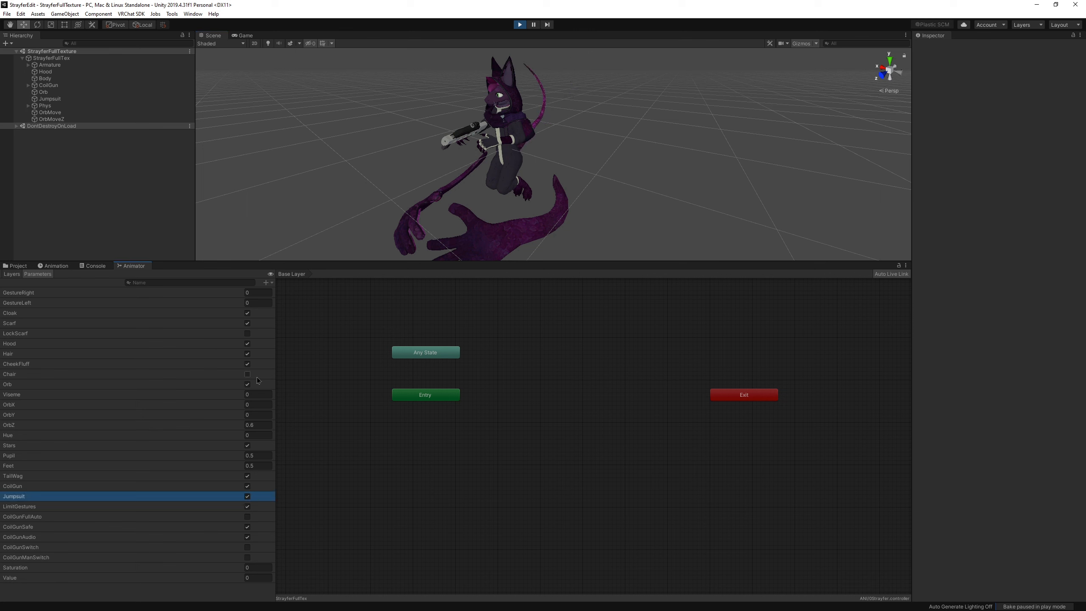
{"action": "left_click", "coordinate": [239, 394]}
{"action": "left_click", "coordinate": [243, 385]}
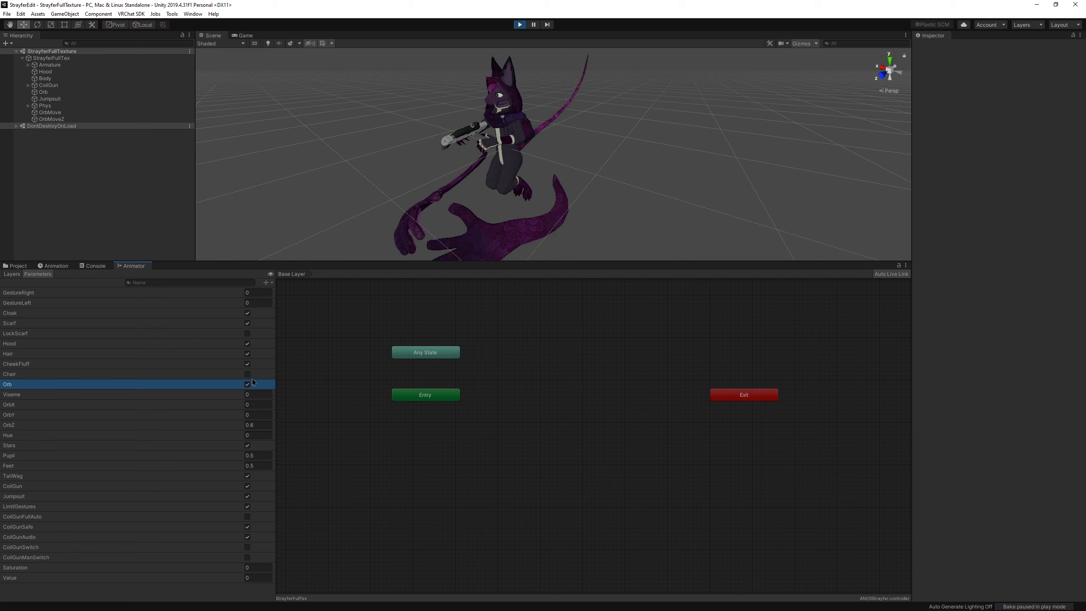
Set the Hue parameter to 0.5 and inspect the recoloured avatar from the front.
{"action": "left_click", "coordinate": [243, 424]}
{"action": "left_click", "coordinate": [253, 435]}
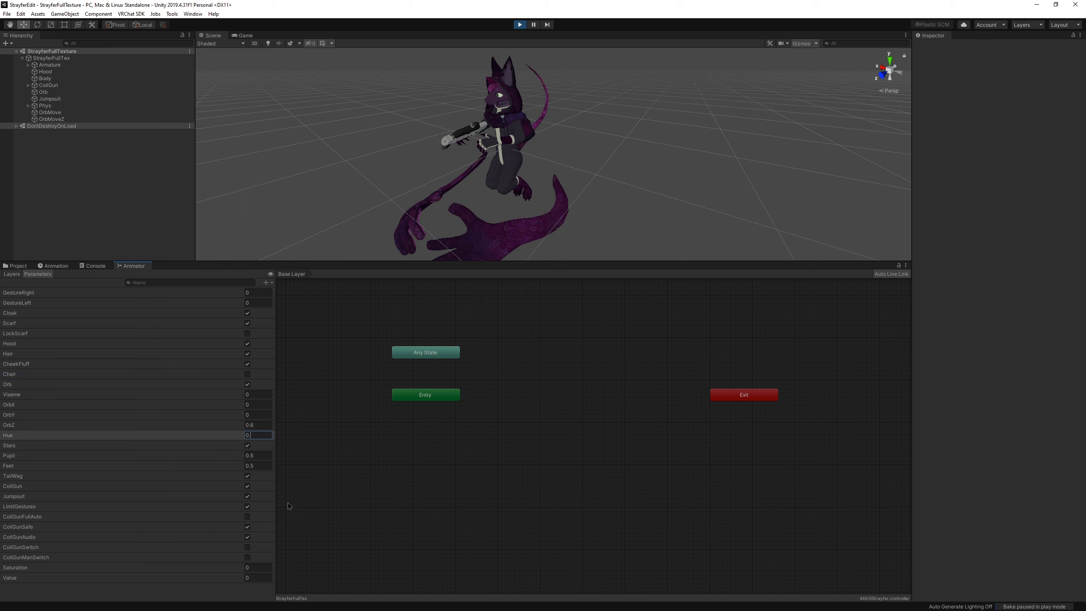
{"action": "type", "text": ".5"}
{"action": "left_click_drag", "start_coordinate": [589, 107], "coordinate": [769, 82], "text": "alt"}
{"action": "middle_click_drag", "start_coordinate": [557, 165], "coordinate": [622, 175]}
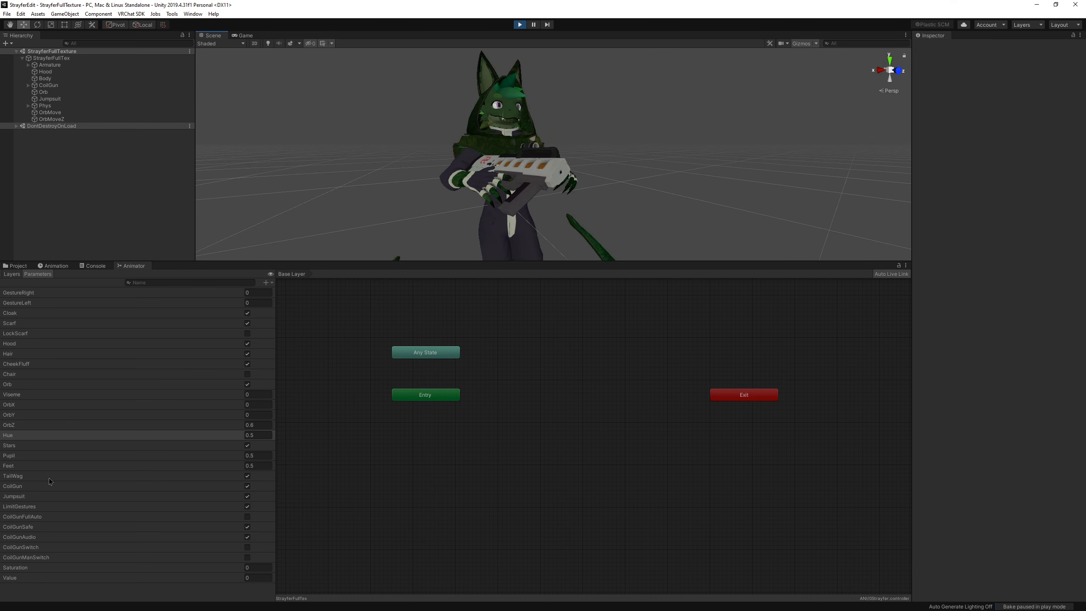
Test brighter avatar colours by setting the Saturation and Value parameters to 0.5.
{"action": "left_click", "coordinate": [40, 569]}
{"action": "left_click", "coordinate": [266, 568]}
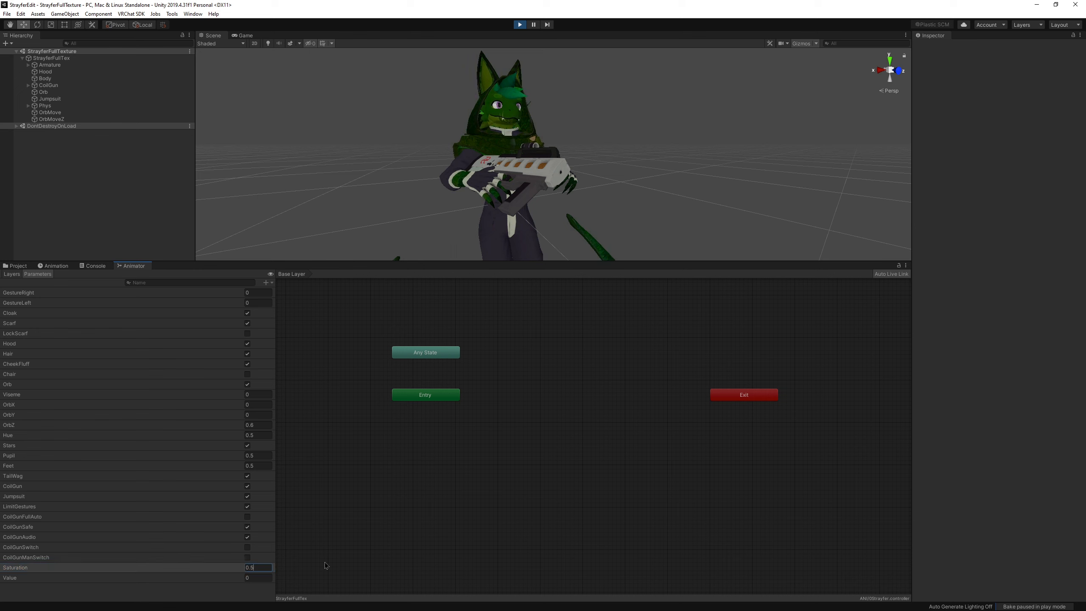
{"action": "type", "text": ".5"}
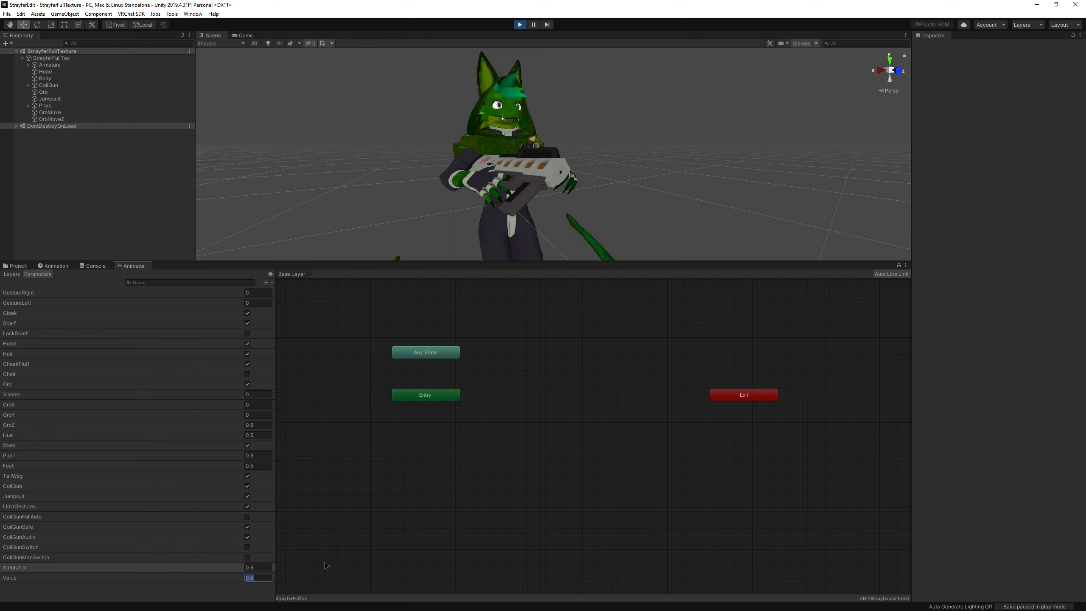
Try a Value parameter of -1, and reset both Value and Saturation to 0.
{"action": "type", "text": "0"}
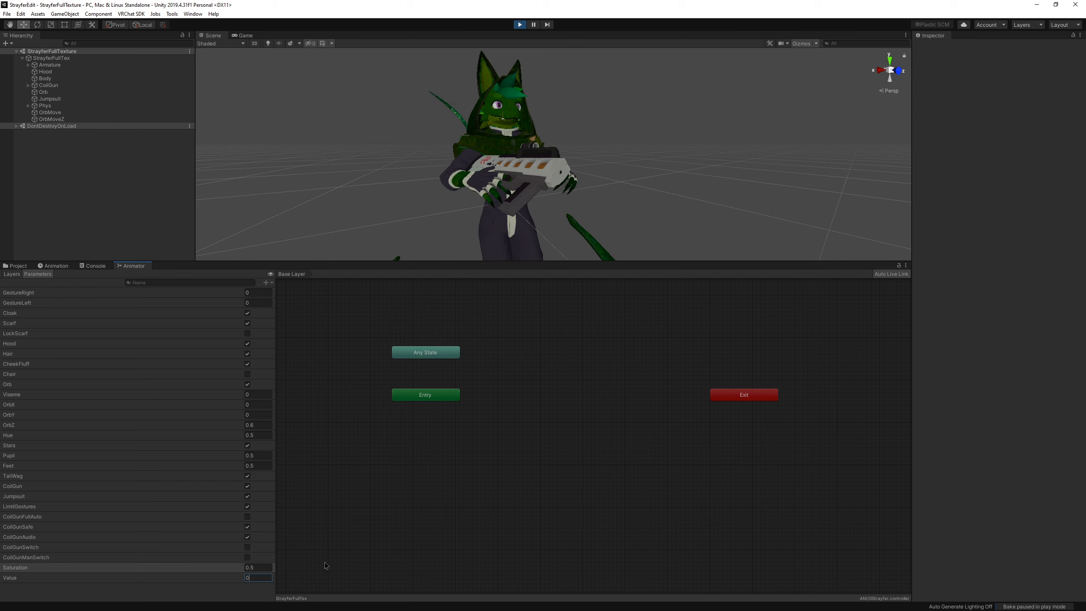
{"action": "type", "text": "-1"}
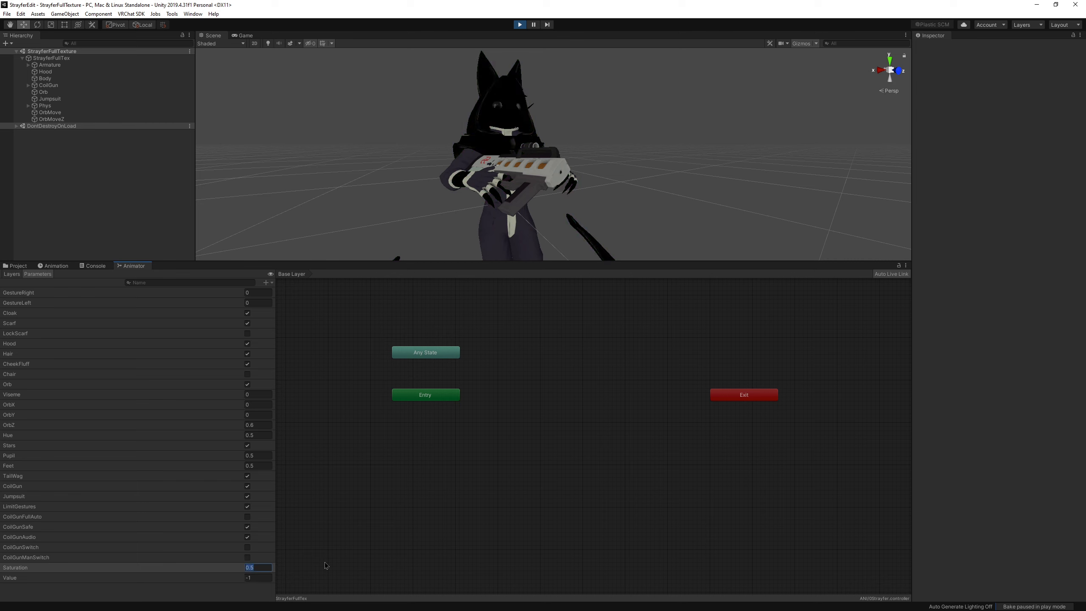
{"action": "type", "text": "0"}
{"action": "key", "text": "shift+Tab"}
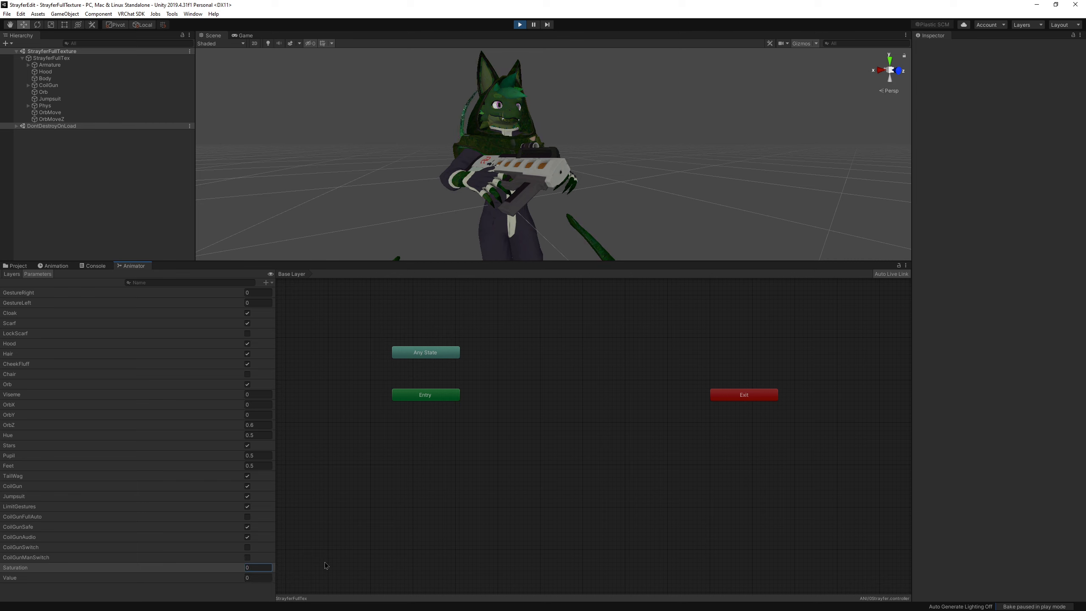
Enlarge the Scene area and examine the CoilGun object's children and components.
{"action": "left_click_drag", "start_coordinate": [543, 260], "coordinate": [542, 343]}
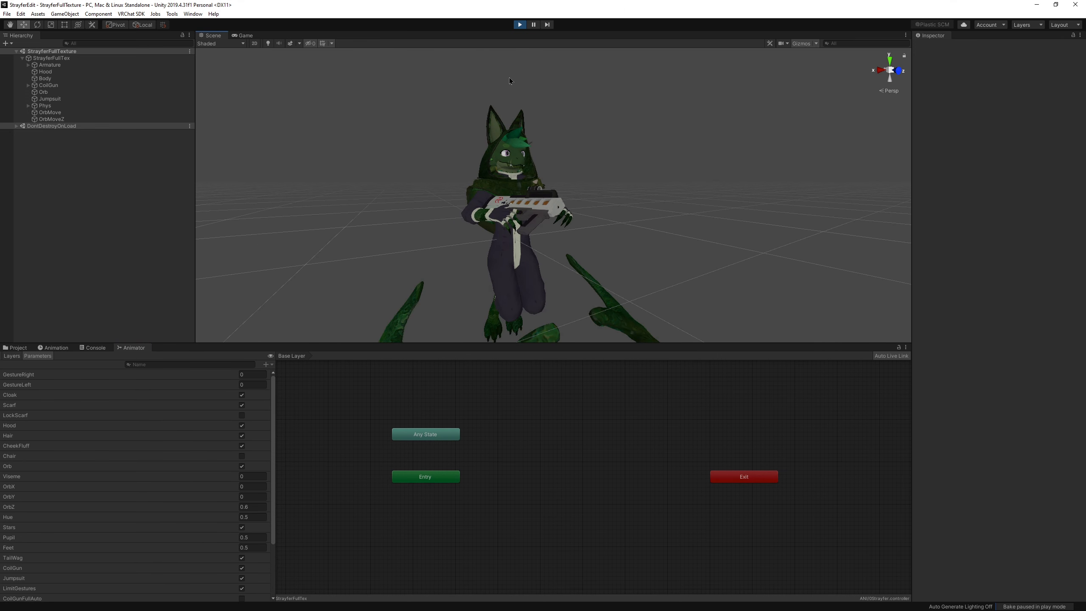
{"action": "left_click", "coordinate": [28, 85]}
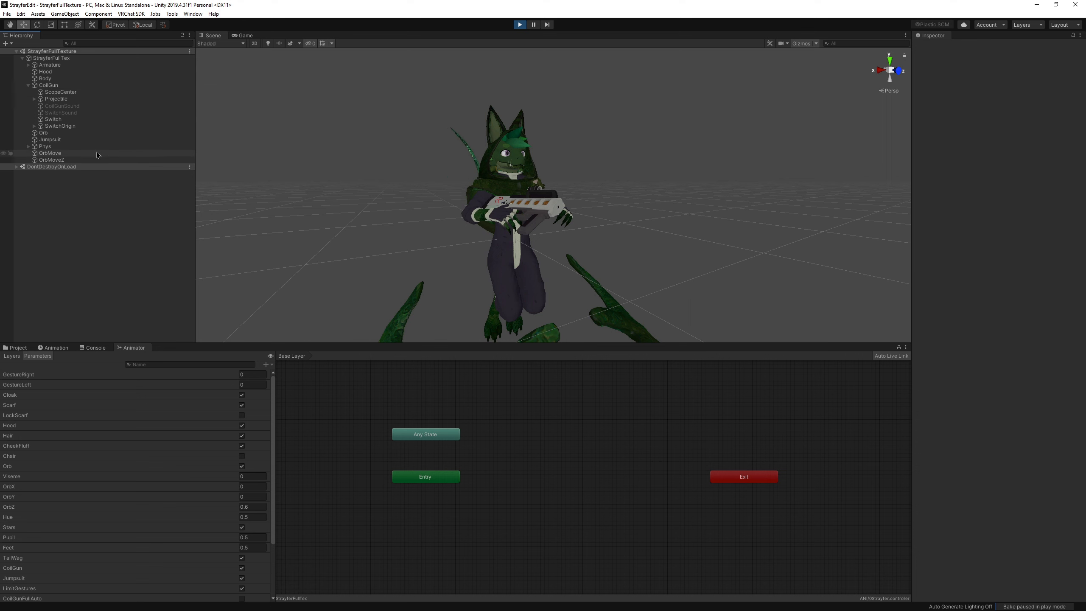
{"action": "left_click", "coordinate": [68, 79]}
{"action": "left_click", "coordinate": [52, 86]}
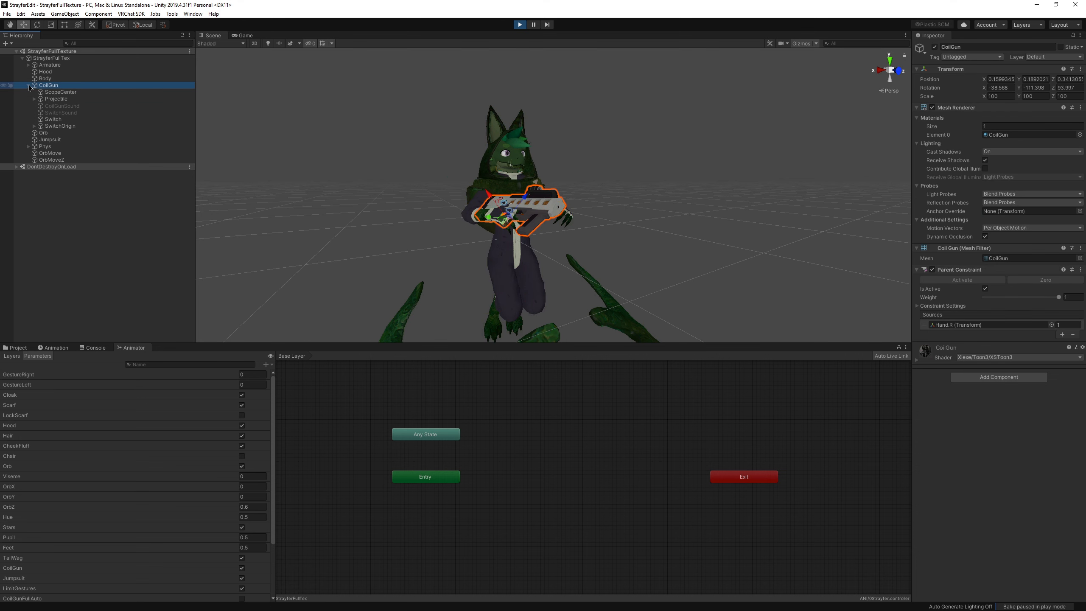
{"action": "left_click", "coordinate": [28, 85]}
Deselect the CoilGun, exit Play mode, and bring the avatar back into view.
{"action": "middle_click_drag", "start_coordinate": [401, 207], "coordinate": [403, 241]}
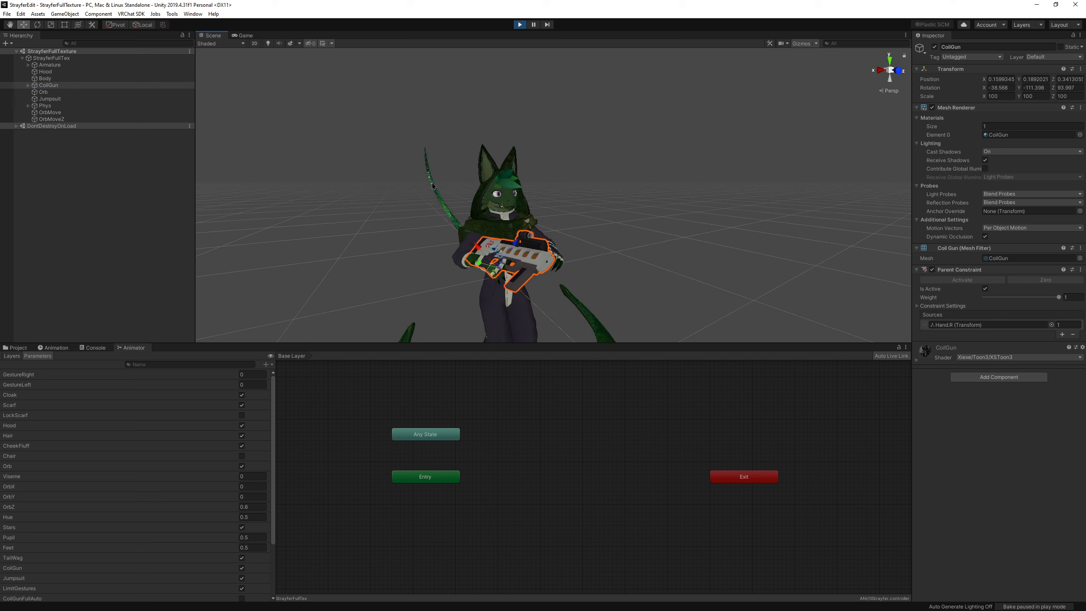
{"action": "left_click", "coordinate": [403, 242]}
{"action": "right_click_drag", "start_coordinate": [403, 242], "coordinate": [423, 228]}
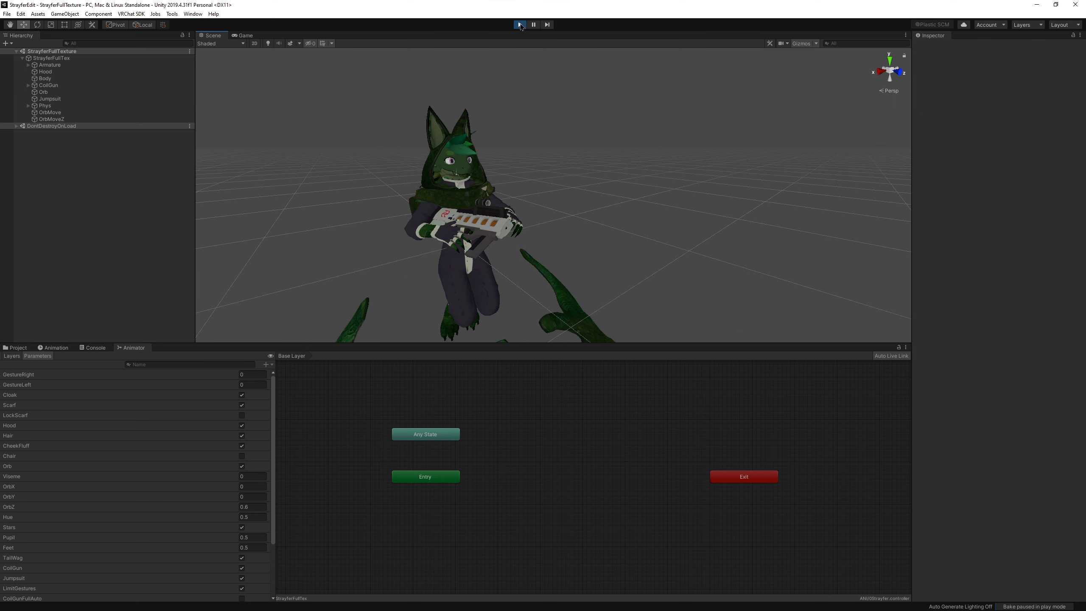
{"action": "left_click", "coordinate": [520, 25]}
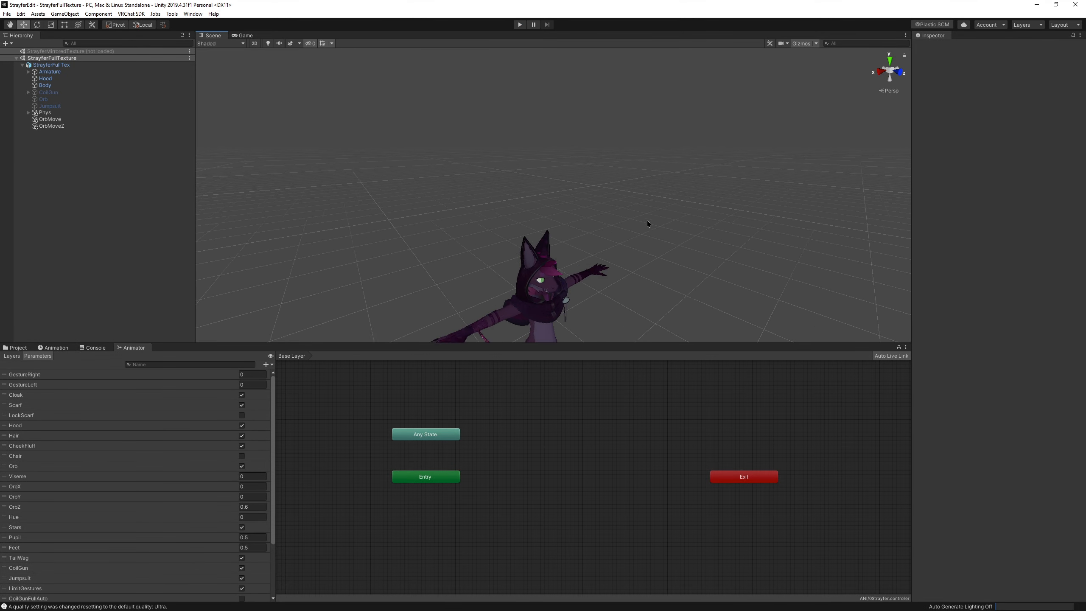
{"action": "middle_click_drag", "start_coordinate": [655, 185], "coordinate": [636, 213]}
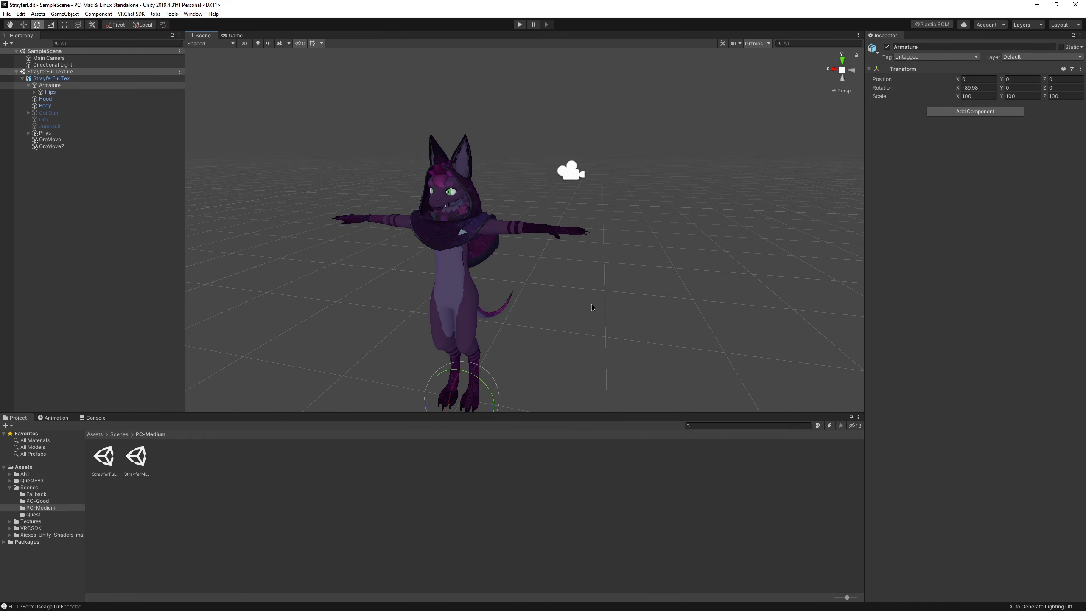
Open the VRChat SDK control panel and dock it beside the Inspector.
{"action": "left_click", "coordinate": [551, 328]}
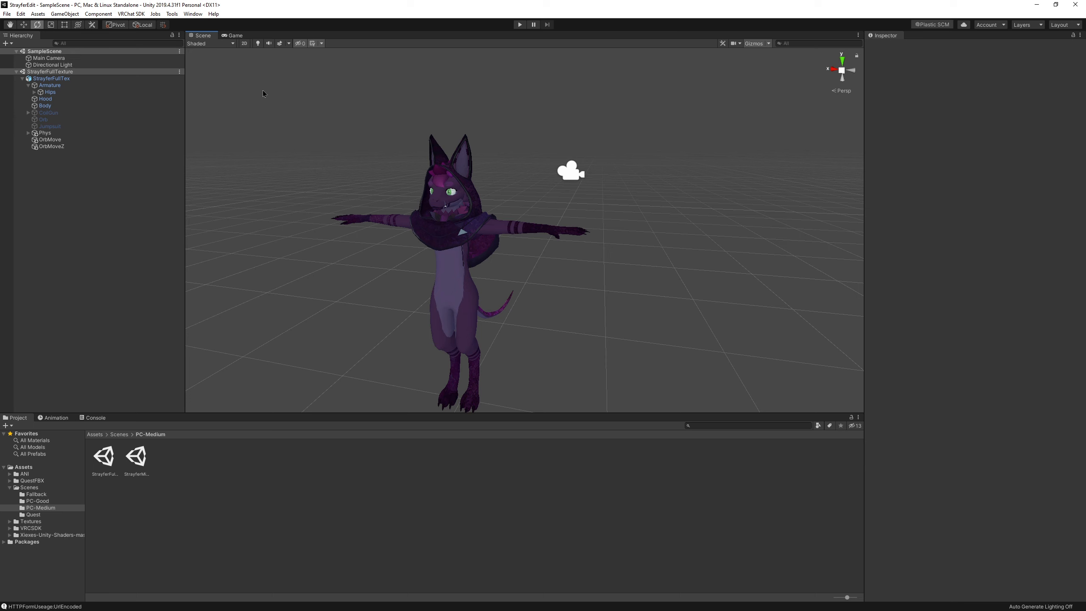
{"action": "left_click", "coordinate": [130, 15]}
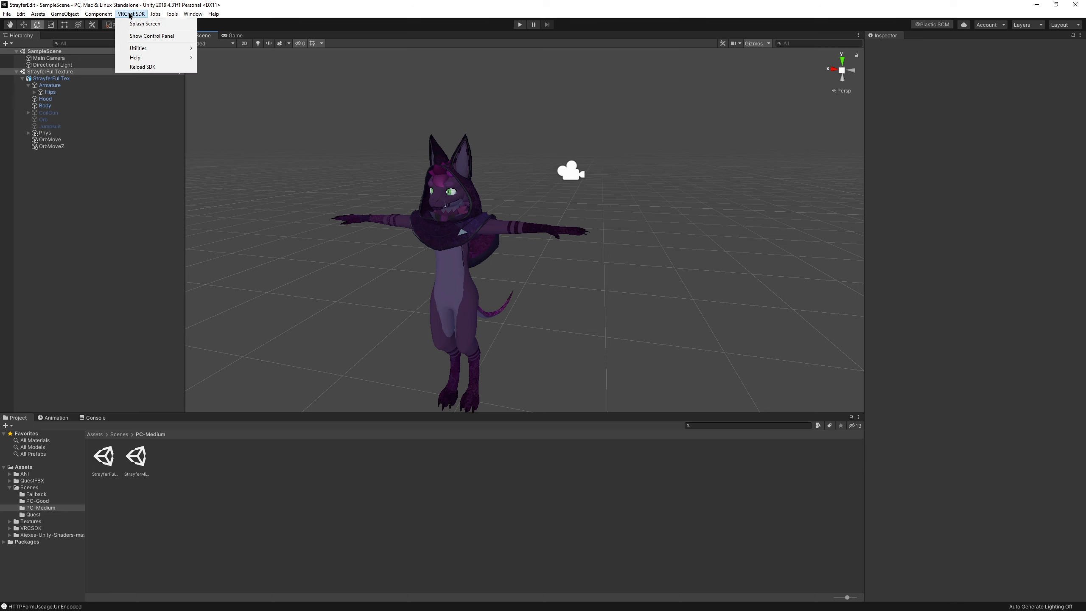
{"action": "left_click", "coordinate": [139, 37]}
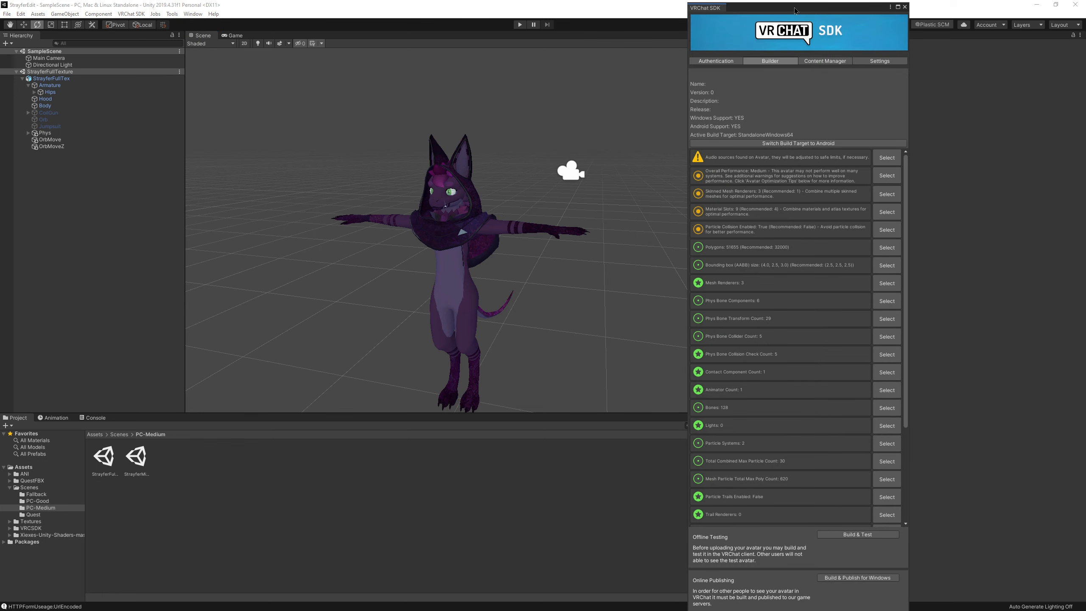
{"action": "left_click_drag", "start_coordinate": [794, 10], "coordinate": [804, 187]}
{"action": "left_click_drag", "start_coordinate": [696, 193], "coordinate": [887, 38]}
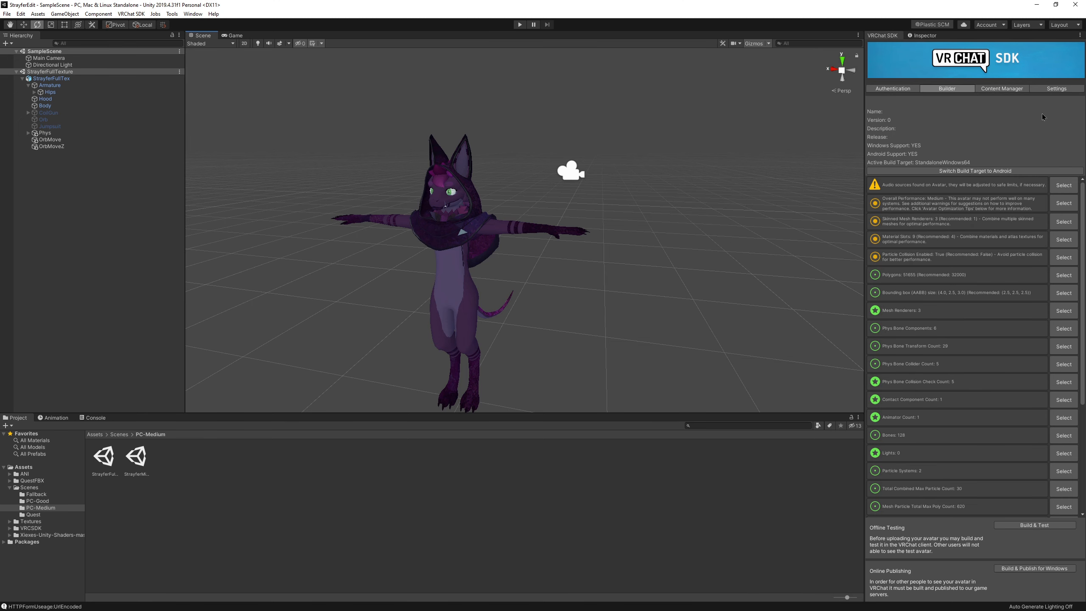
Check the signed-in account's publishing permissions in the VRChat SDK.
{"action": "left_click", "coordinate": [883, 91]}
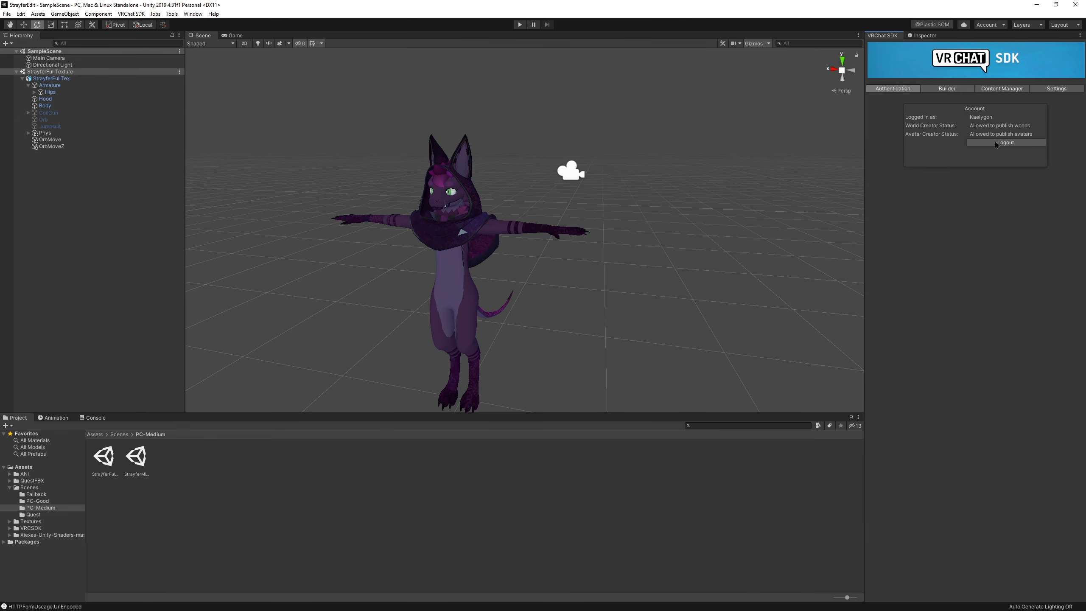
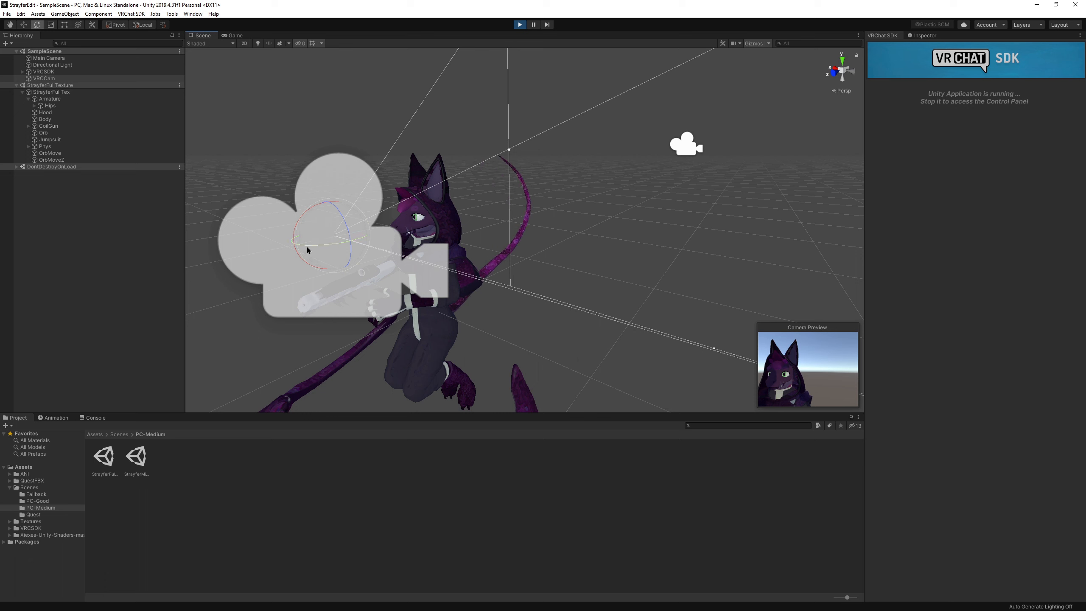
Rotate the VRCCam and adjust its field of view to frame the avatar's head for the preview image.
{"action": "mouse_move", "coordinate": [310, 243]}
{"action": "left_mouse_down"}
{"action": "mouse_move", "coordinate": [340, 242]}
{"action": "mouse_move", "coordinate": [311, 234]}
{"action": "left_mouse_up"}
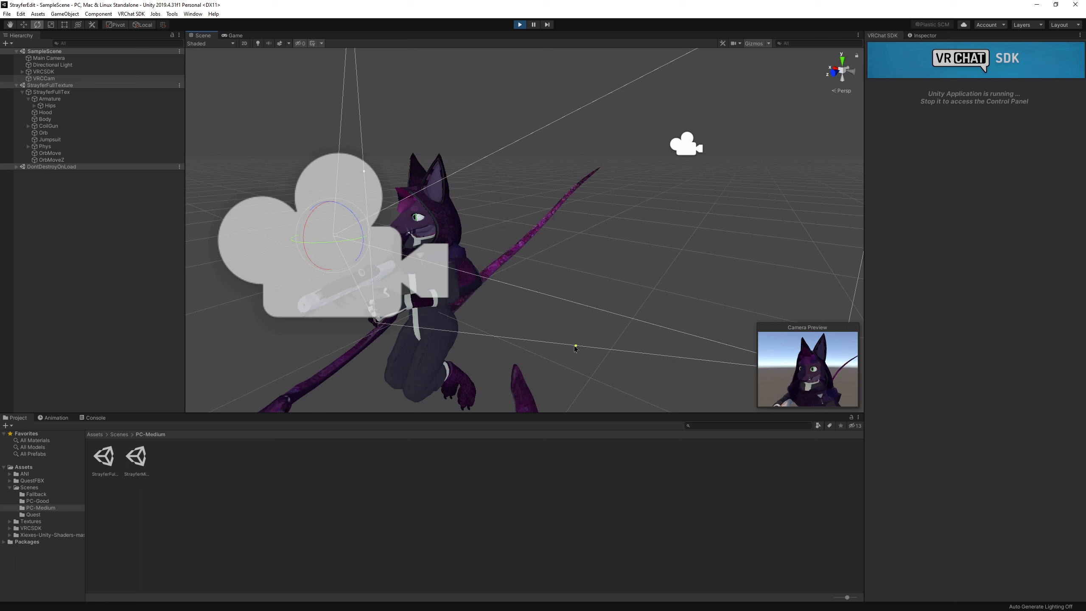
{"action": "left_click_drag", "start_coordinate": [573, 346], "coordinate": [555, 302]}
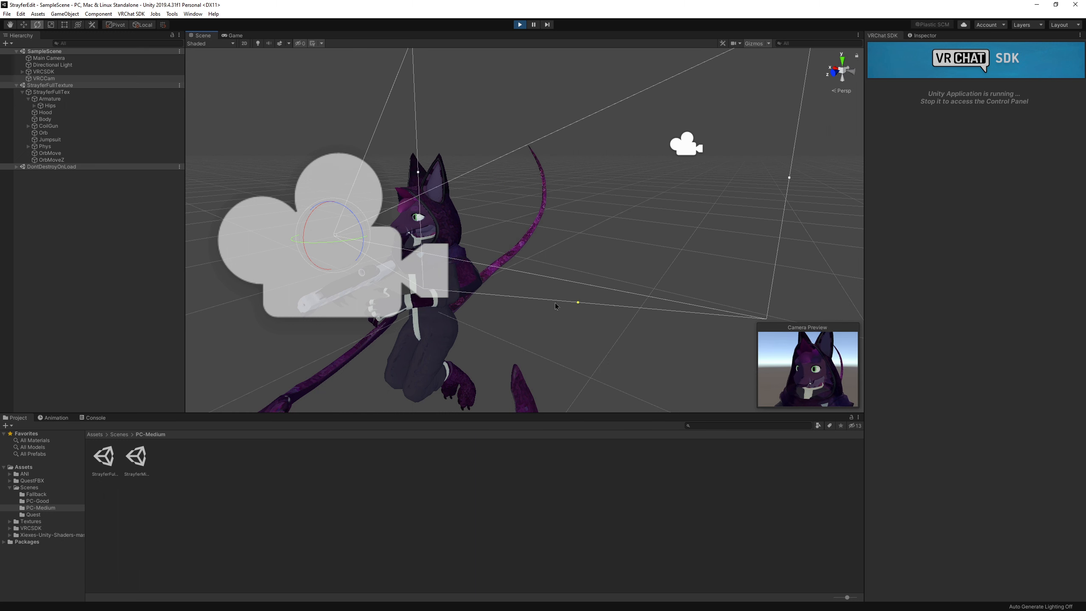
{"action": "left_click_drag", "start_coordinate": [309, 229], "coordinate": [308, 230]}
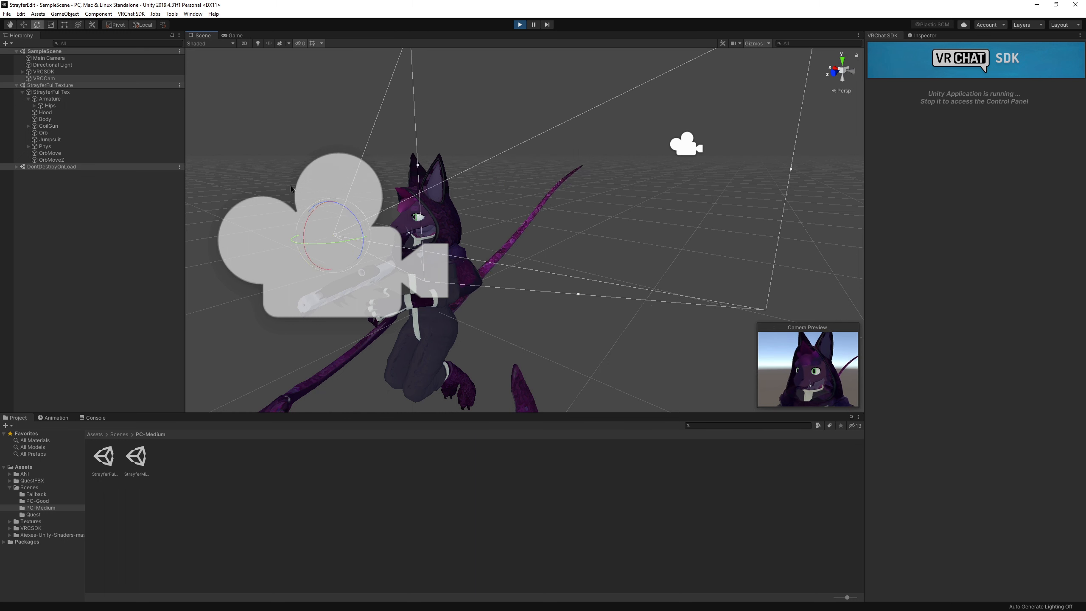
Upload StrayferTest1 to VRChat as a private avatar and dismiss the completion message.
{"action": "left_click", "coordinate": [224, 37]}
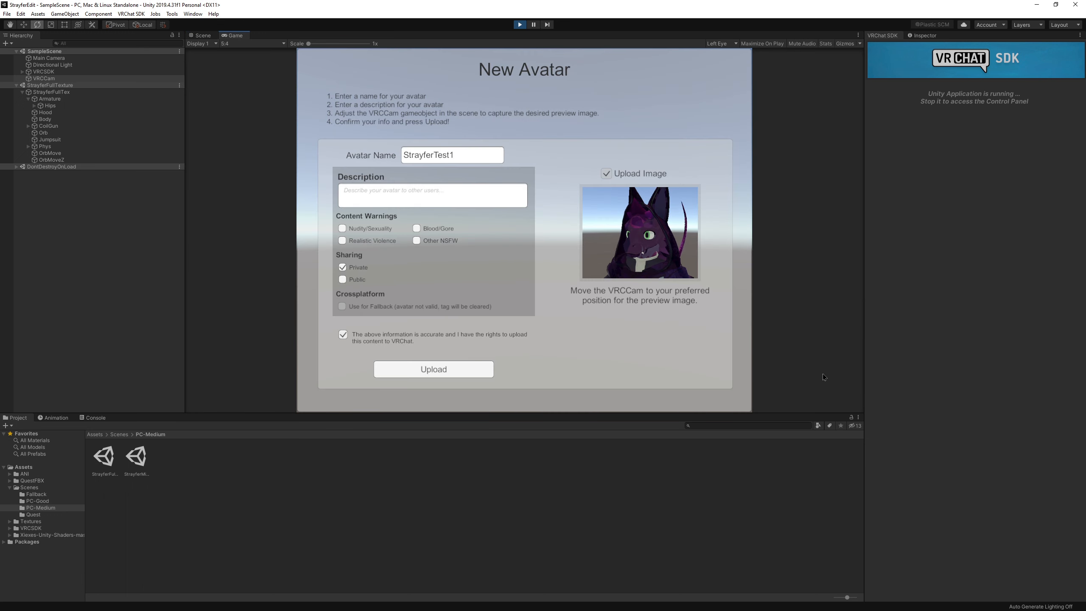
{"action": "left_click", "coordinate": [449, 373]}
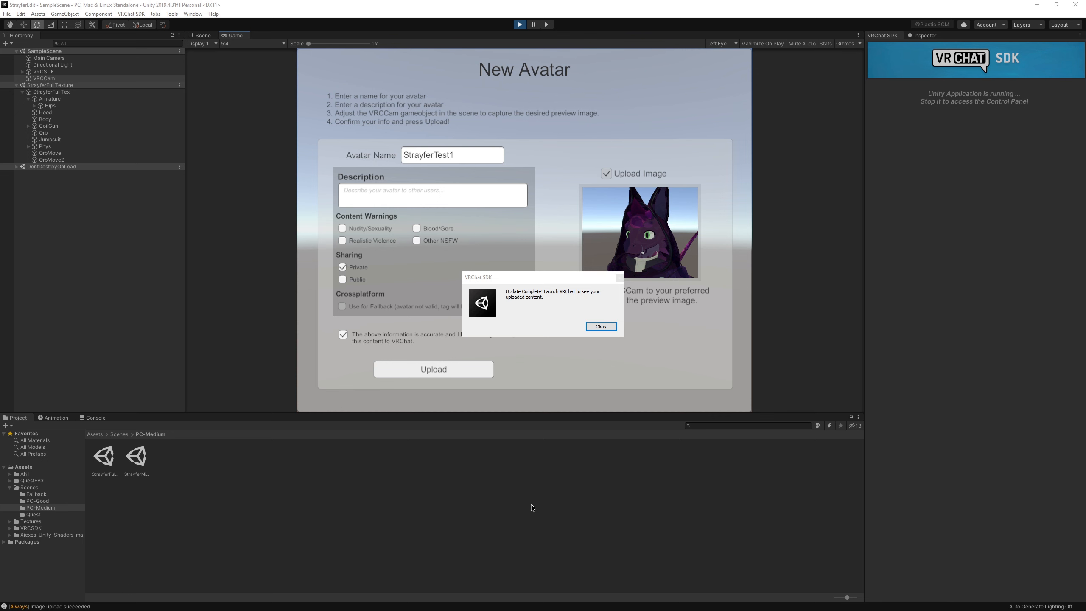
{"action": "left_click", "coordinate": [600, 327]}
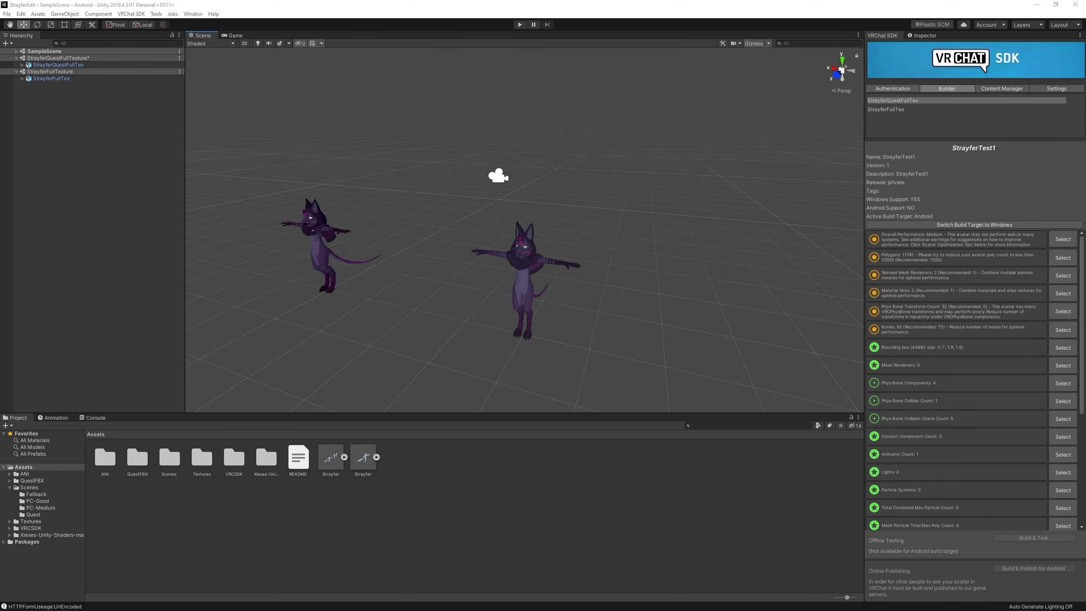
Compare the StrayferQuestFullTex and StrayferFullTex avatars side by side in the scene.
{"action": "scroll", "coordinate": [395, 337], "scroll_direction": "up", "scroll_amount": 1}
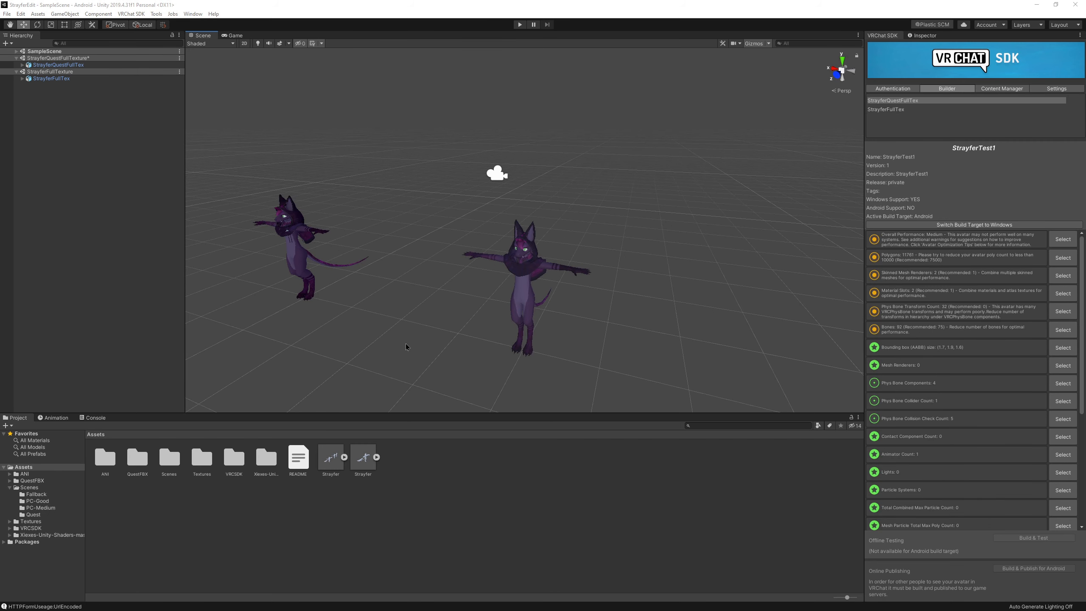
{"action": "middle_click_drag", "start_coordinate": [414, 330], "coordinate": [430, 328]}
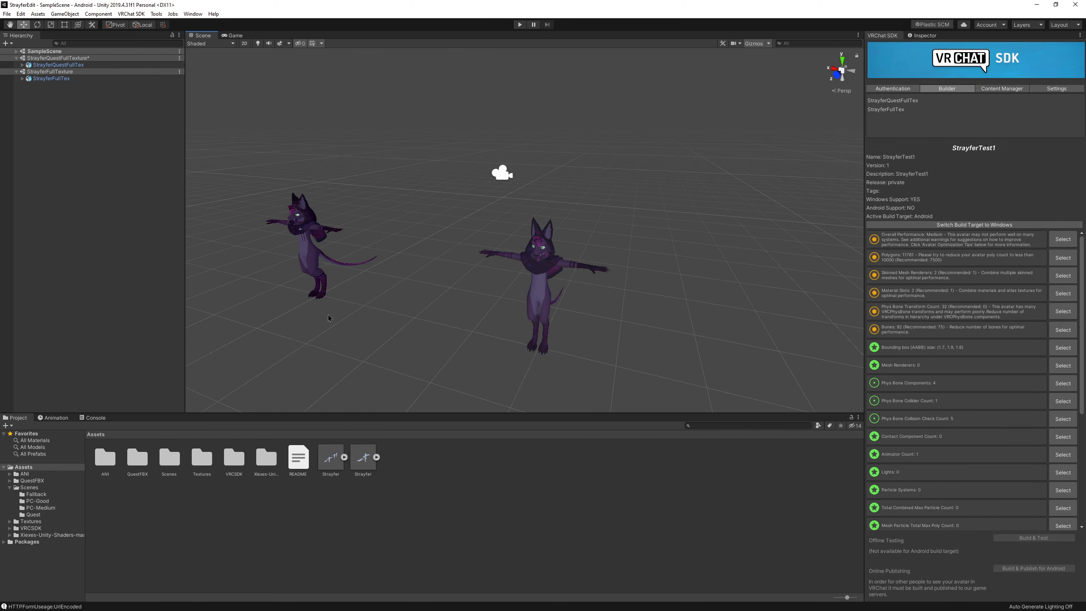
{"action": "right_click_drag", "start_coordinate": [449, 327], "coordinate": [431, 303]}
{"action": "middle_click_drag", "start_coordinate": [431, 303], "coordinate": [371, 227]}
{"action": "scroll", "coordinate": [370, 227], "scroll_direction": "up", "scroll_amount": 1}
{"action": "right_click_drag", "start_coordinate": [536, 309], "coordinate": [448, 314]}
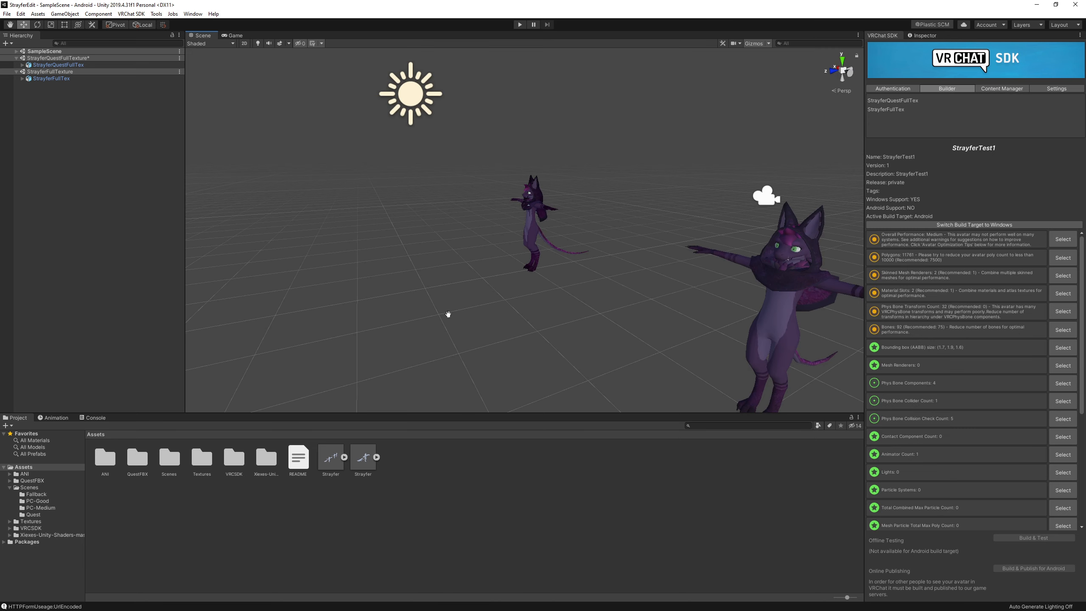
{"action": "middle_click_drag", "start_coordinate": [448, 314], "coordinate": [308, 280]}
{"action": "right_click_drag", "start_coordinate": [308, 280], "coordinate": [365, 291]}
{"action": "middle_click_drag", "start_coordinate": [365, 291], "coordinate": [468, 336]}
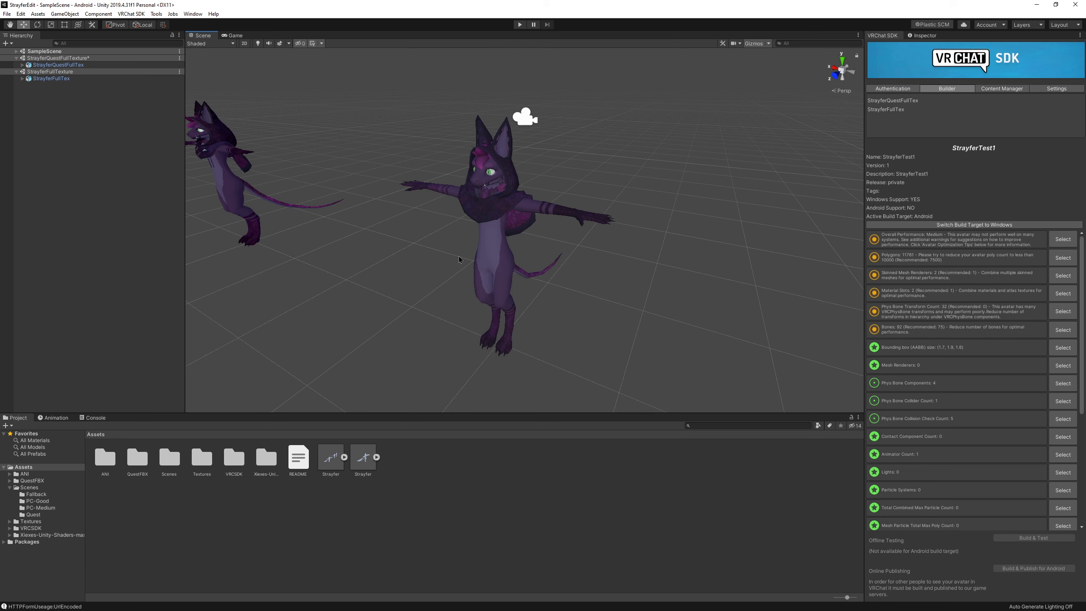
Select the Quest avatar and its Hood mesh in turn to inspect them, and clear the selection.
{"action": "left_click", "coordinate": [527, 232]}
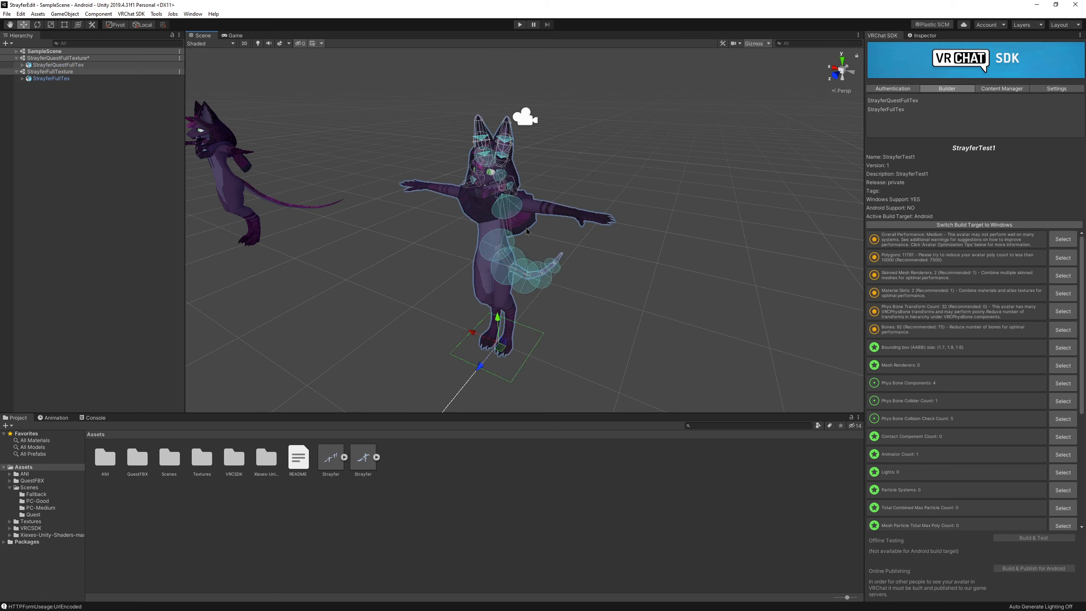
{"action": "left_click", "coordinate": [527, 232]}
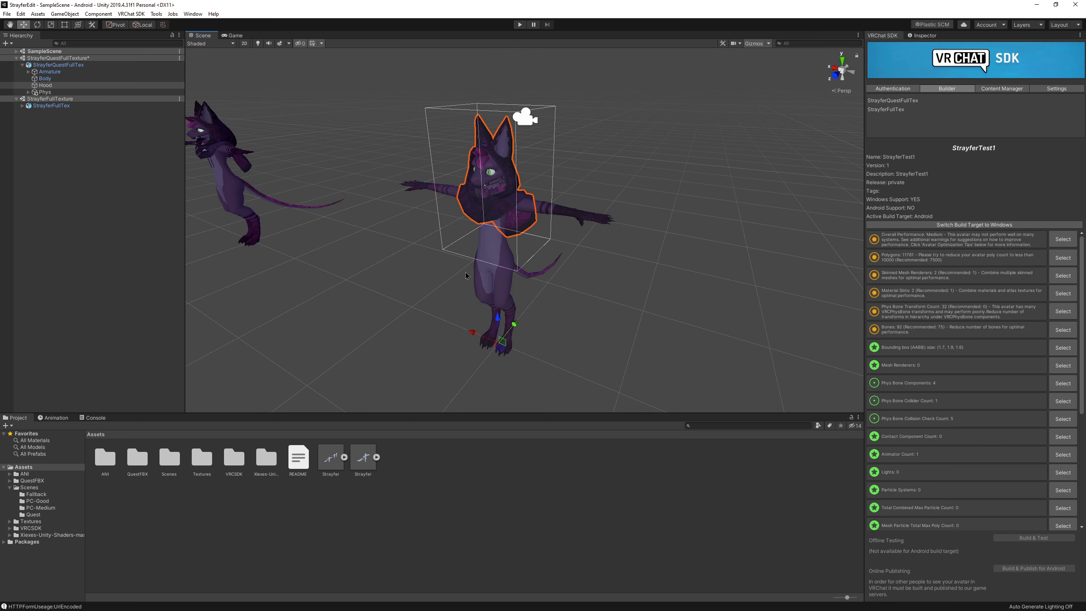
{"action": "left_click", "coordinate": [538, 336]}
{"action": "left_click", "coordinate": [509, 291]}
{"action": "left_click", "coordinate": [594, 311]}
Examine the Quest avatar up close from several angles, including its legs and tail.
{"action": "right_click_drag", "start_coordinate": [593, 312], "coordinate": [558, 269]}
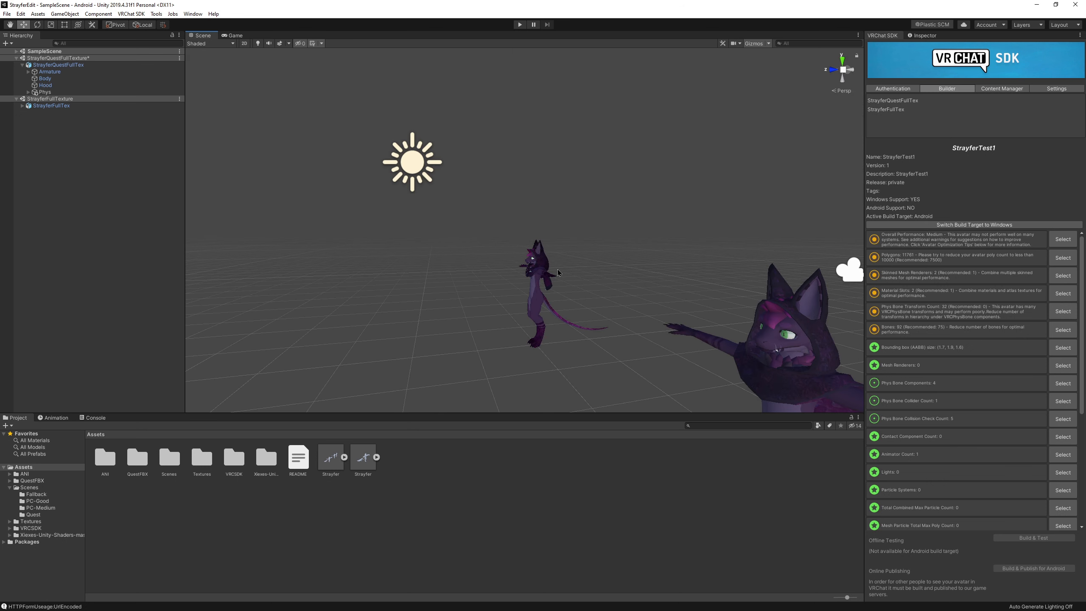
{"action": "middle_click_drag", "start_coordinate": [558, 269], "coordinate": [399, 97]}
{"action": "right_click_drag", "start_coordinate": [399, 97], "coordinate": [550, 232]}
{"action": "middle_click_drag", "start_coordinate": [492, 142], "coordinate": [563, 182]}
{"action": "scroll", "coordinate": [565, 216], "scroll_direction": "up", "scroll_amount": 3}
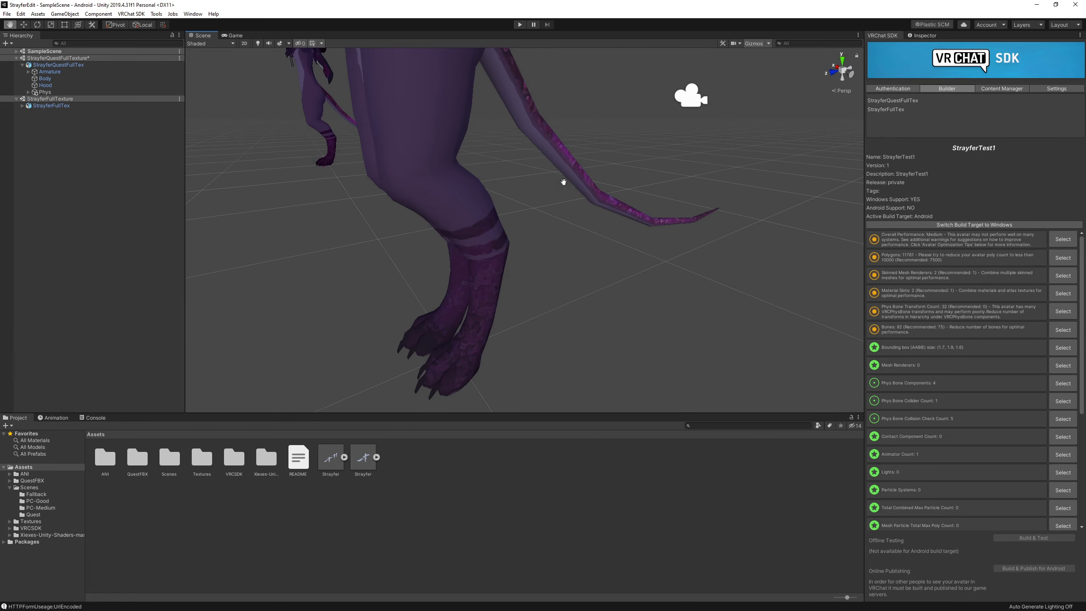
{"action": "right_click_drag", "start_coordinate": [563, 182], "coordinate": [555, 261]}
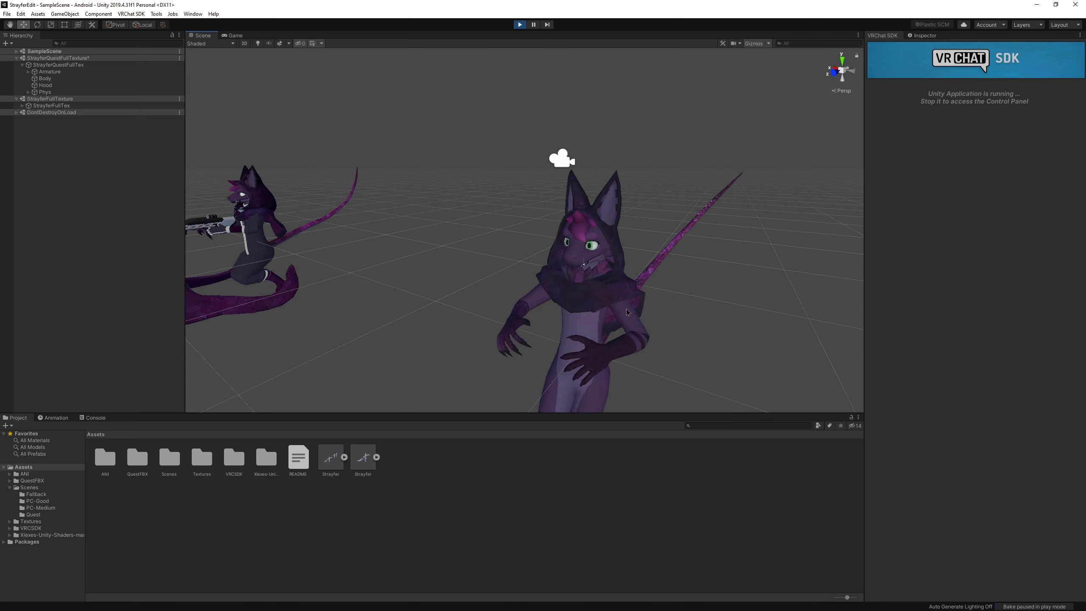
Select StrayferQuestFullTex in Play mode and show its animator parameters in an enlarged Animator area.
{"action": "right_click_drag", "start_coordinate": [627, 312], "coordinate": [624, 356]}
{"action": "scroll", "coordinate": [501, 252], "scroll_direction": "down", "scroll_amount": 3}
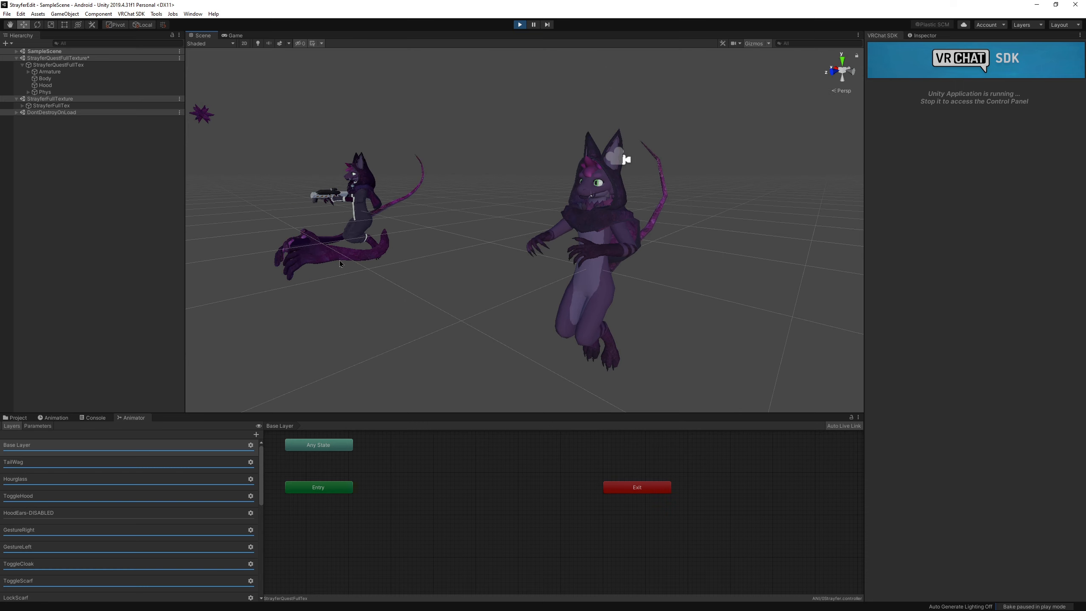
{"action": "middle_click_drag", "start_coordinate": [406, 259], "coordinate": [358, 272]}
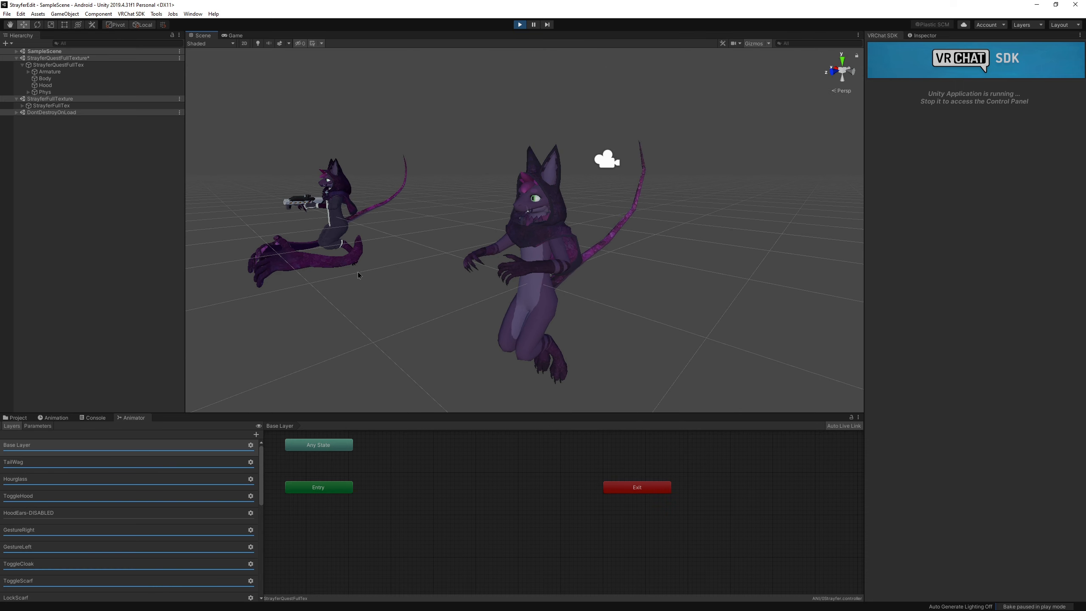
{"action": "left_click", "coordinate": [64, 66]}
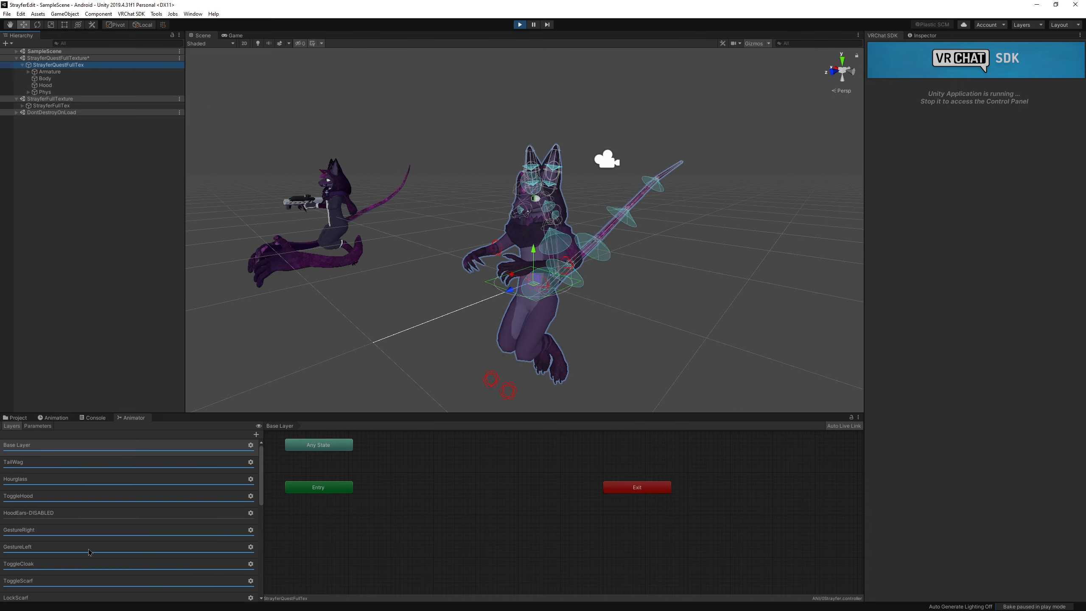
{"action": "left_click", "coordinate": [37, 426]}
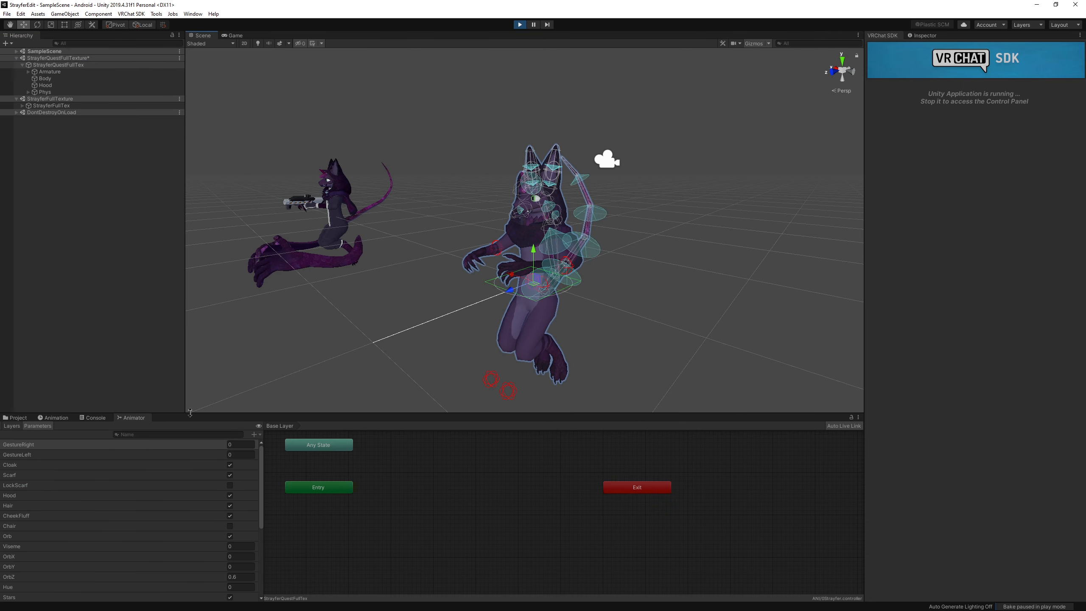
{"action": "left_click_drag", "start_coordinate": [192, 413], "coordinate": [191, 285]}
{"action": "scroll", "coordinate": [104, 564], "scroll_direction": "down", "scroll_amount": 2}
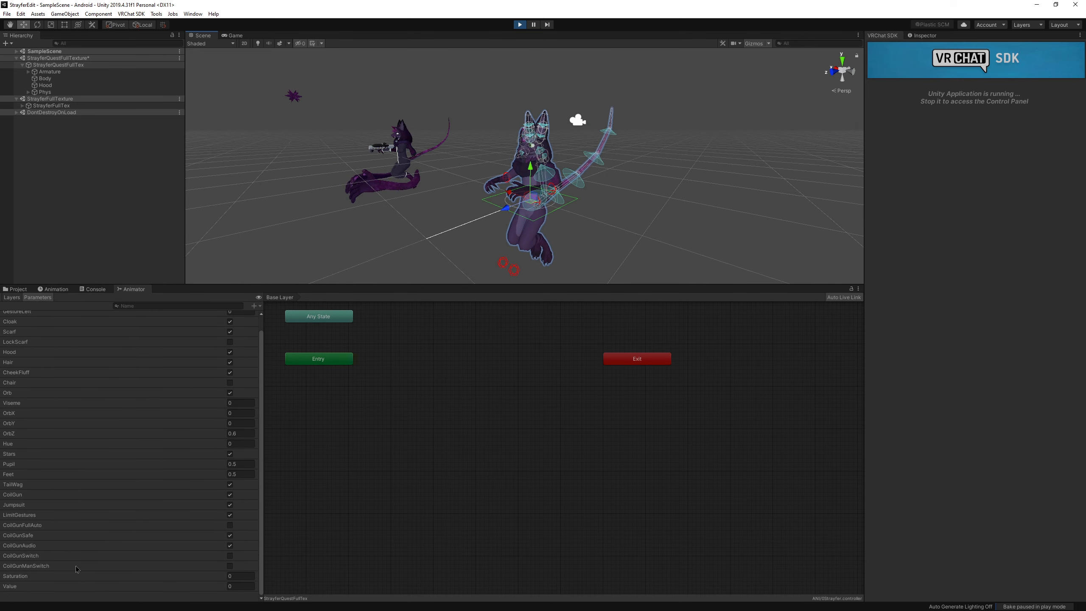
Toggle the Quest avatar's CoilGun parameter off and back on while watching the model.
{"action": "left_click", "coordinate": [36, 496]}
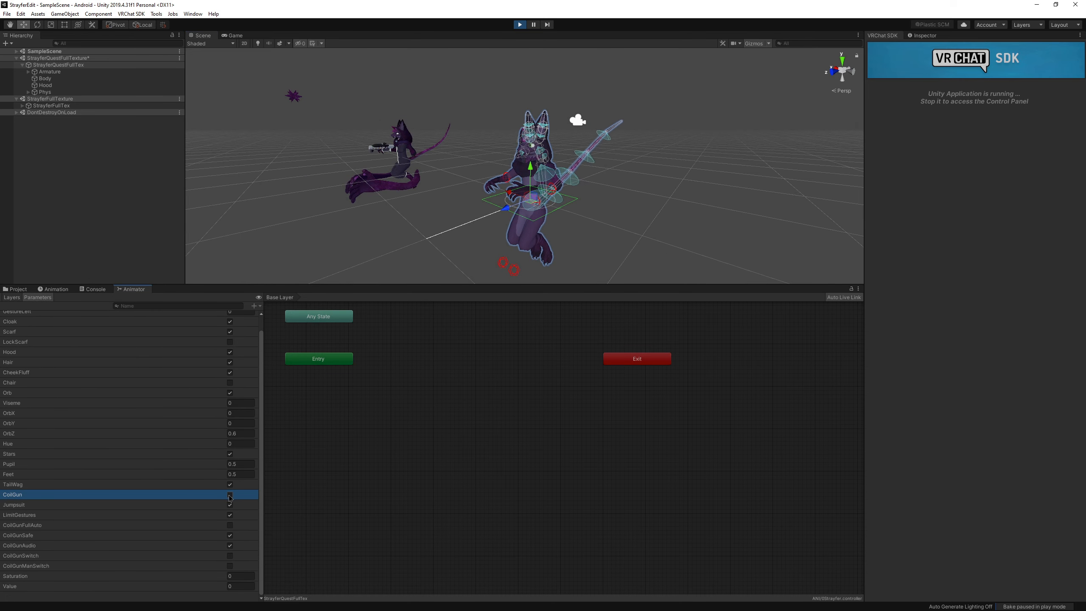
{"action": "scroll", "coordinate": [483, 240], "scroll_direction": "up", "scroll_amount": 5}
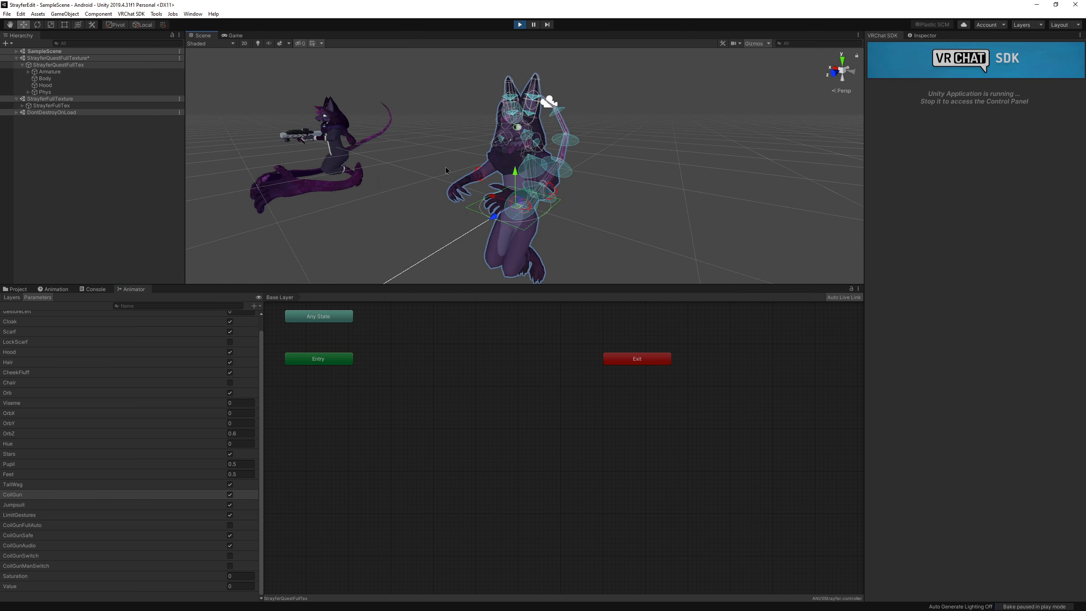
Try a Feet parameter of 1 while viewing the Quest avatar's feet, and reset it to 0.5.
{"action": "left_click", "coordinate": [48, 465]}
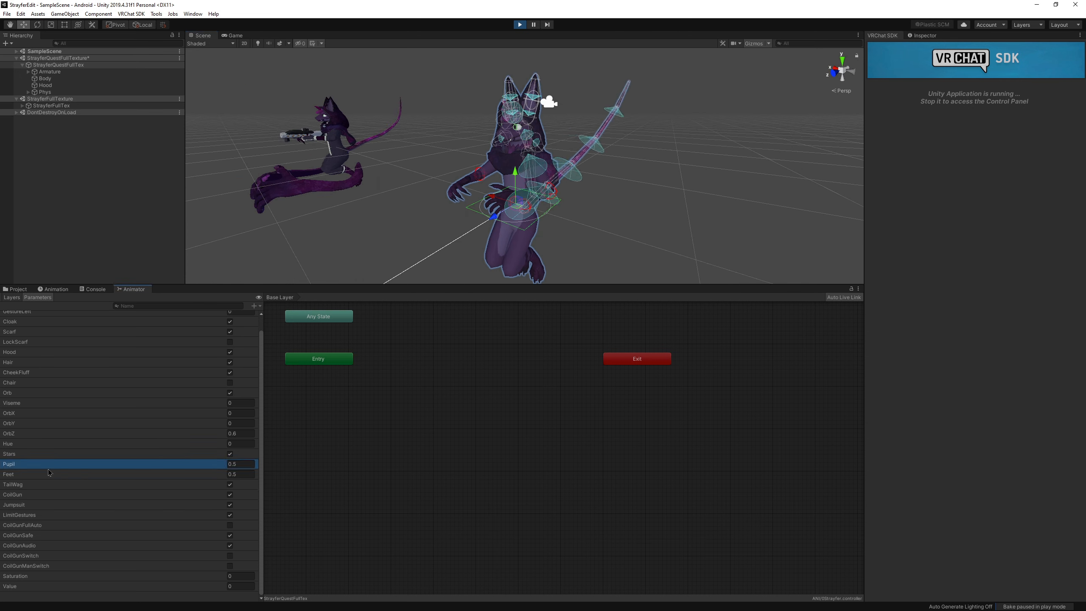
{"action": "left_click", "coordinate": [182, 478]}
{"action": "right_click_drag", "start_coordinate": [562, 68], "coordinate": [495, 176]}
{"action": "middle_click_drag", "start_coordinate": [495, 177], "coordinate": [560, 170]}
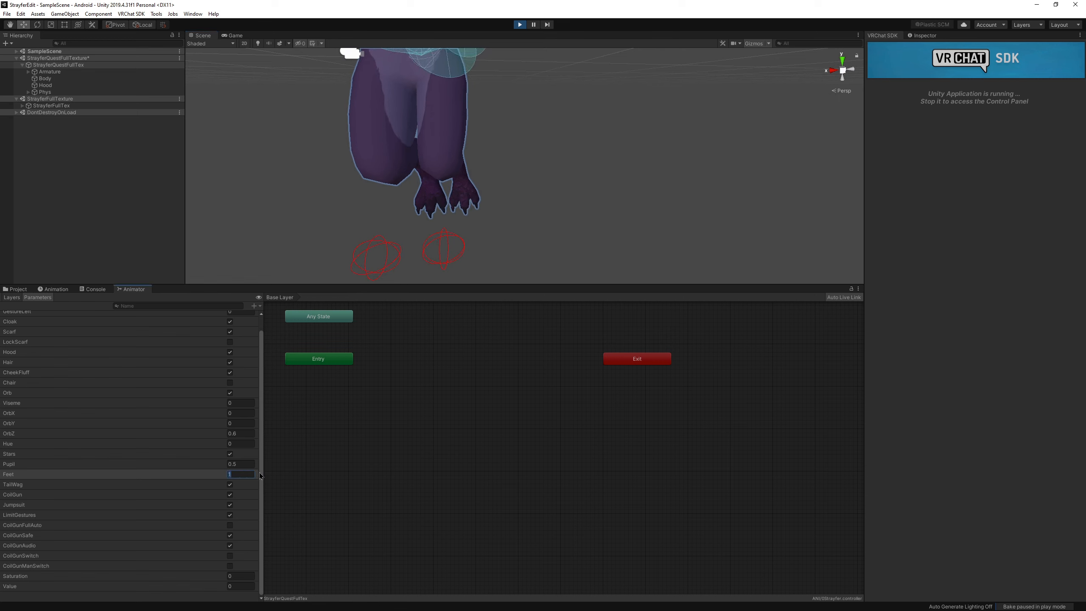
{"action": "type", "text": "0.5"}
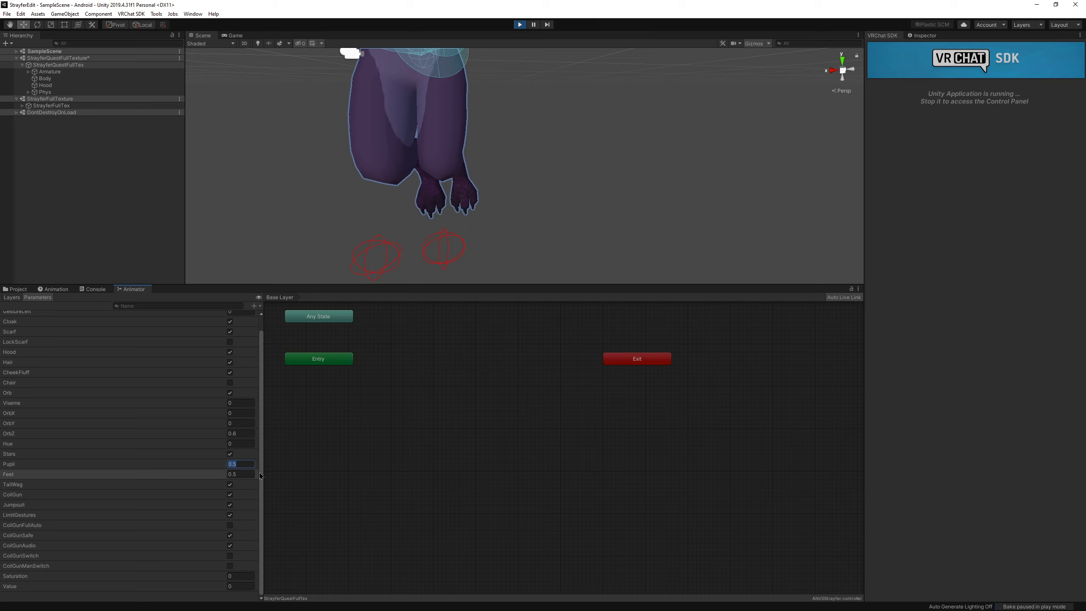
Test the Pupil parameter at 1 and 0 with the Quest avatar's eye in close view, and reset it to 0.5.
{"action": "middle_click_drag", "start_coordinate": [582, 102], "coordinate": [590, 138]}
{"action": "right_click_drag", "start_coordinate": [589, 146], "coordinate": [457, 148]}
{"action": "middle_click_drag", "start_coordinate": [457, 148], "coordinate": [393, 121]}
{"action": "middle_click_drag", "start_coordinate": [393, 73], "coordinate": [385, 120]}
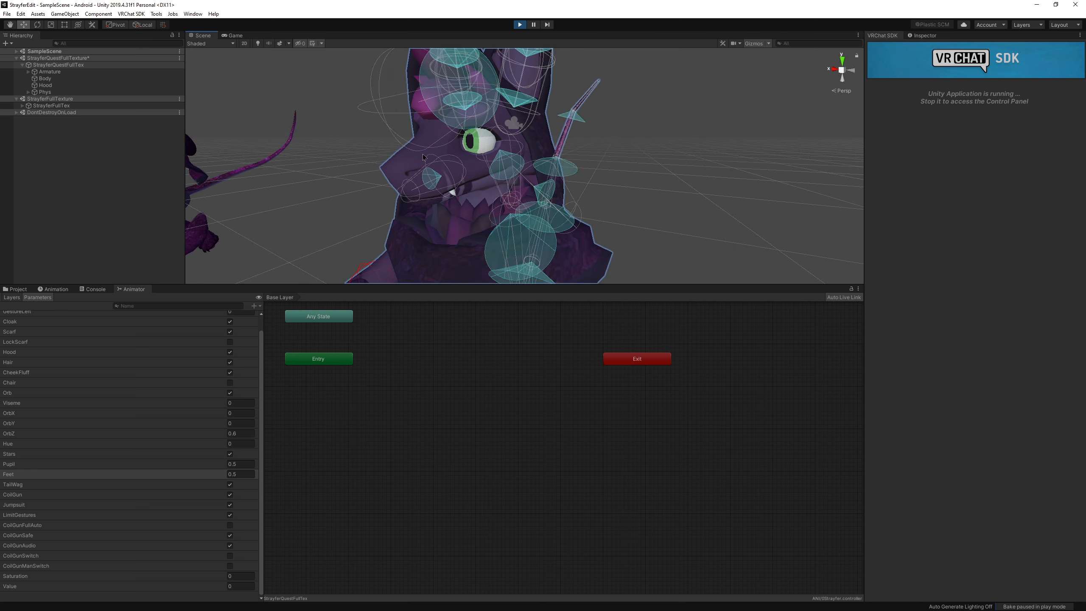
{"action": "left_click", "coordinate": [228, 463]}
{"action": "type", "text": "1"}
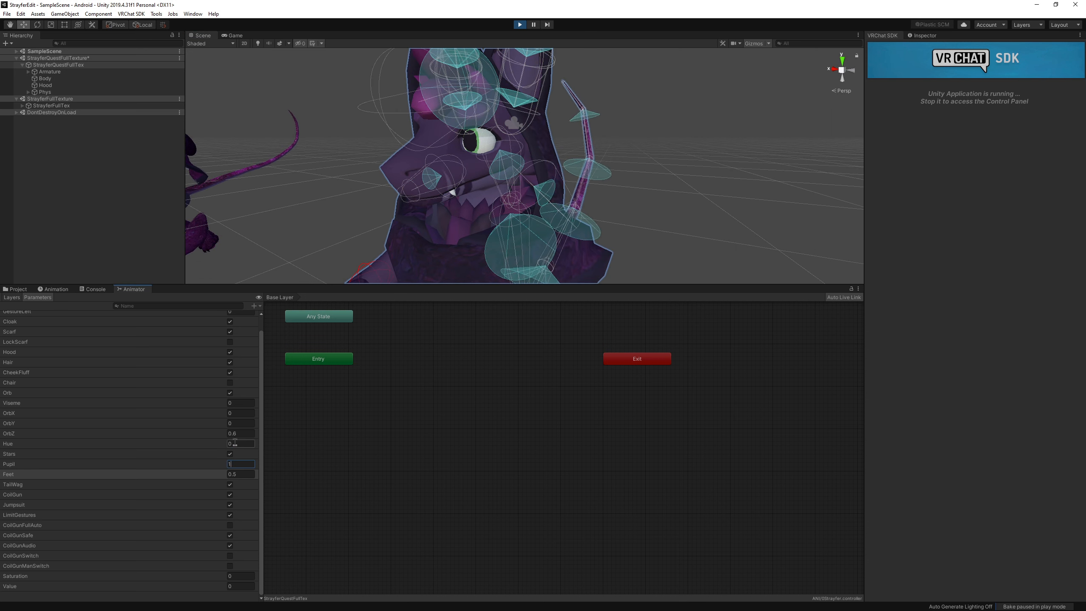
{"action": "key", "text": "ctrl+a"}
{"action": "type", "text": "0"}
{"action": "key", "text": "ctrl+a"}
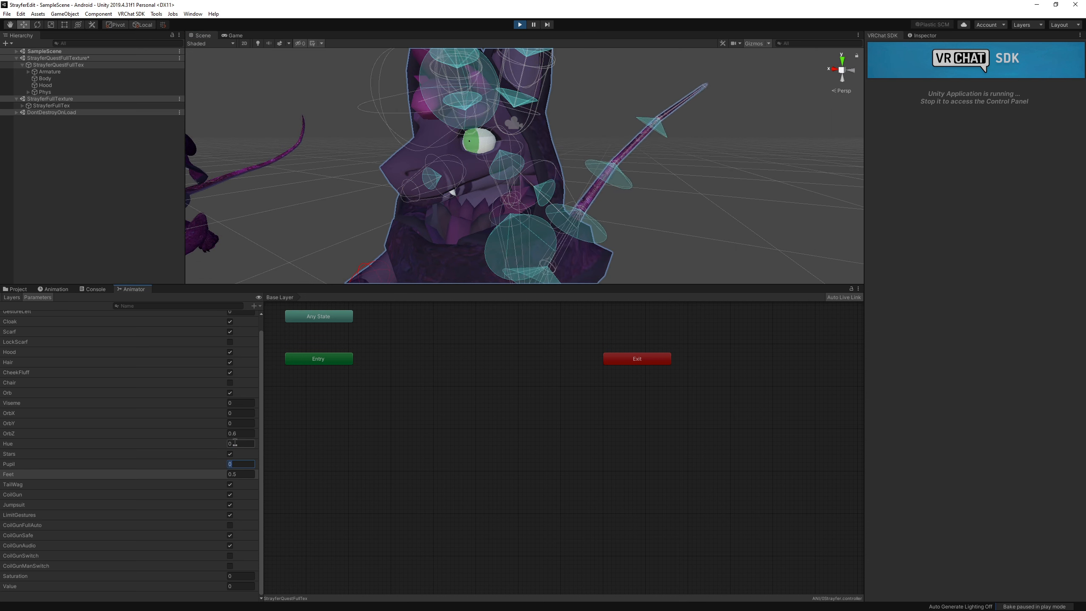
{"action": "type", "text": "0.5"}
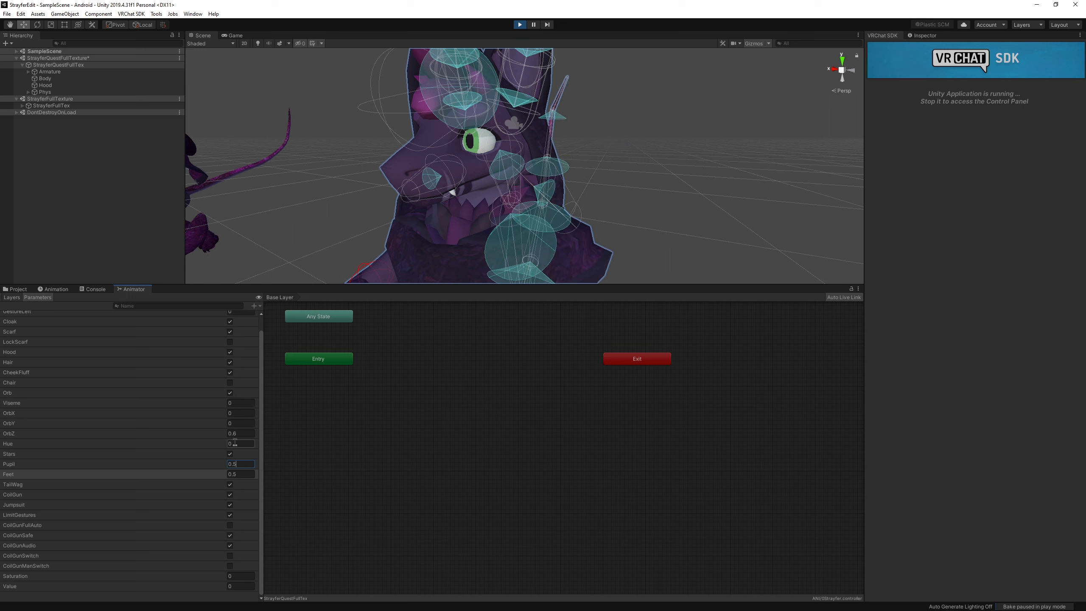
Set the Quest avatar's Viseme parameter to 3.
{"action": "left_click", "coordinate": [173, 447]}
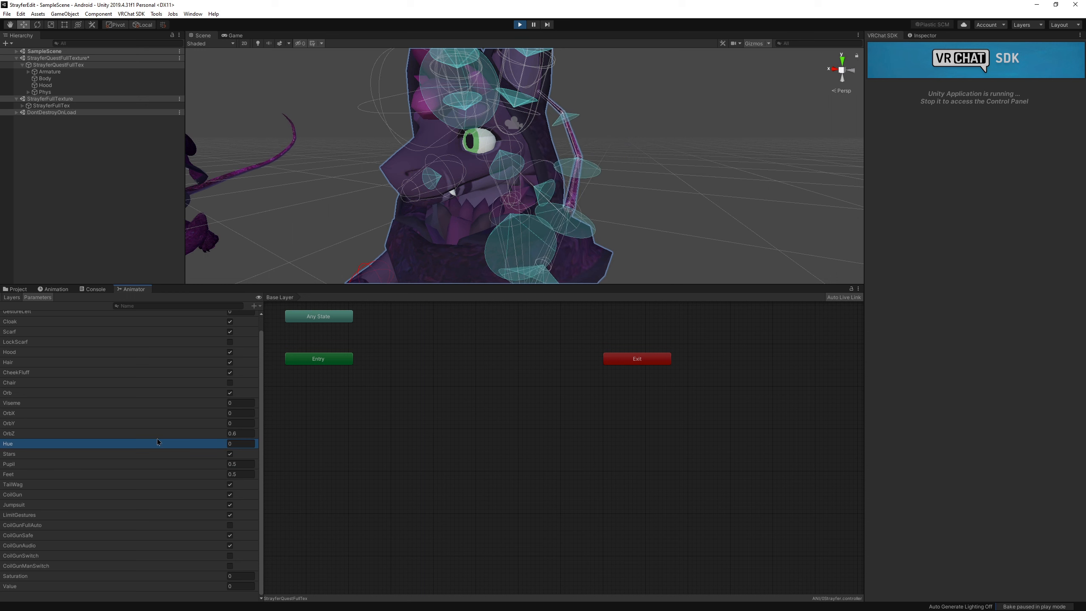
{"action": "left_click", "coordinate": [154, 433]}
{"action": "left_click", "coordinate": [55, 402]}
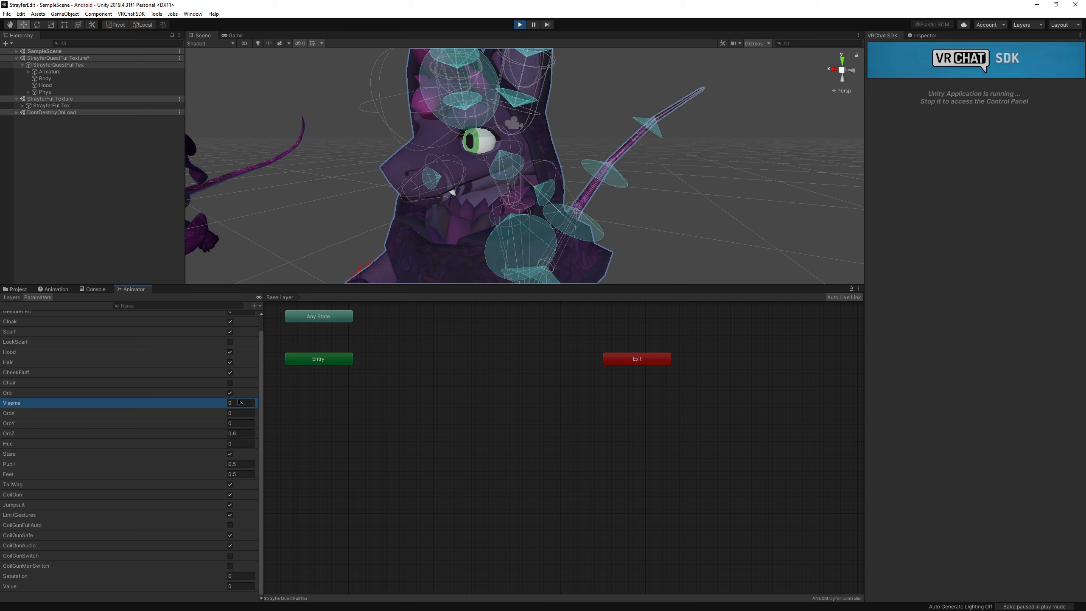
{"action": "left_click", "coordinate": [240, 403]}
{"action": "key", "text": "BackSpace"}
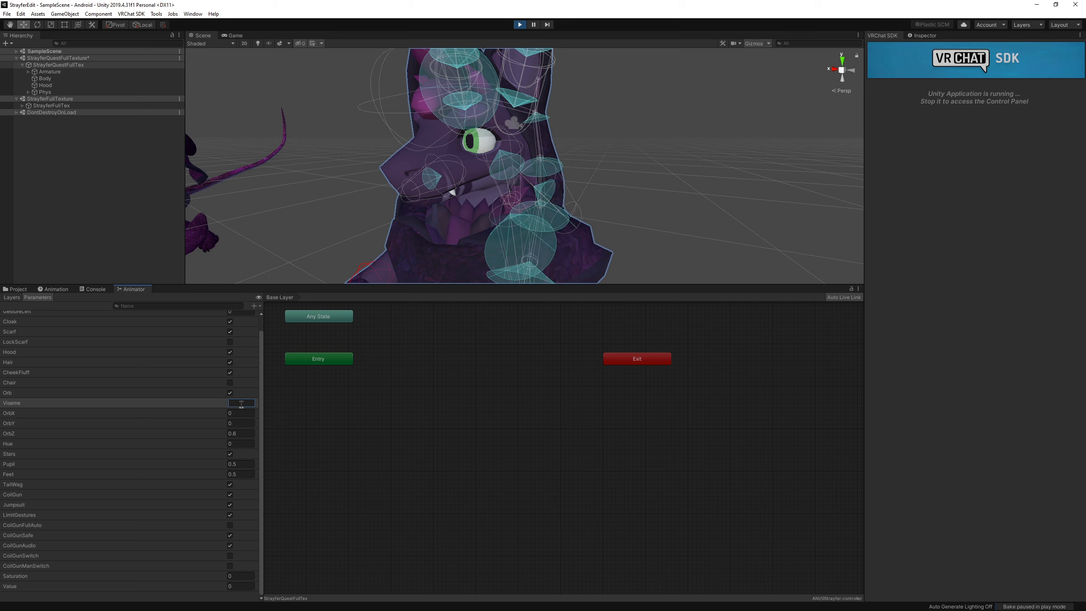
{"action": "type", "text": "3"}
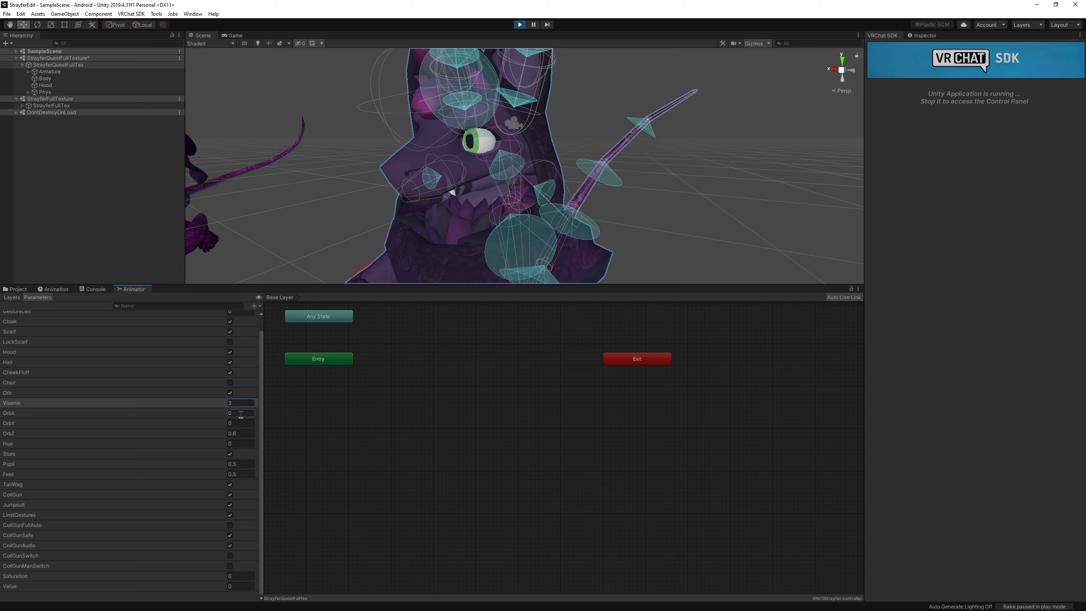
Reset the Quest avatar's Viseme parameter to 0 and try GestureRight values of 3, 4 and 5.
{"action": "left_click", "coordinate": [233, 404]}
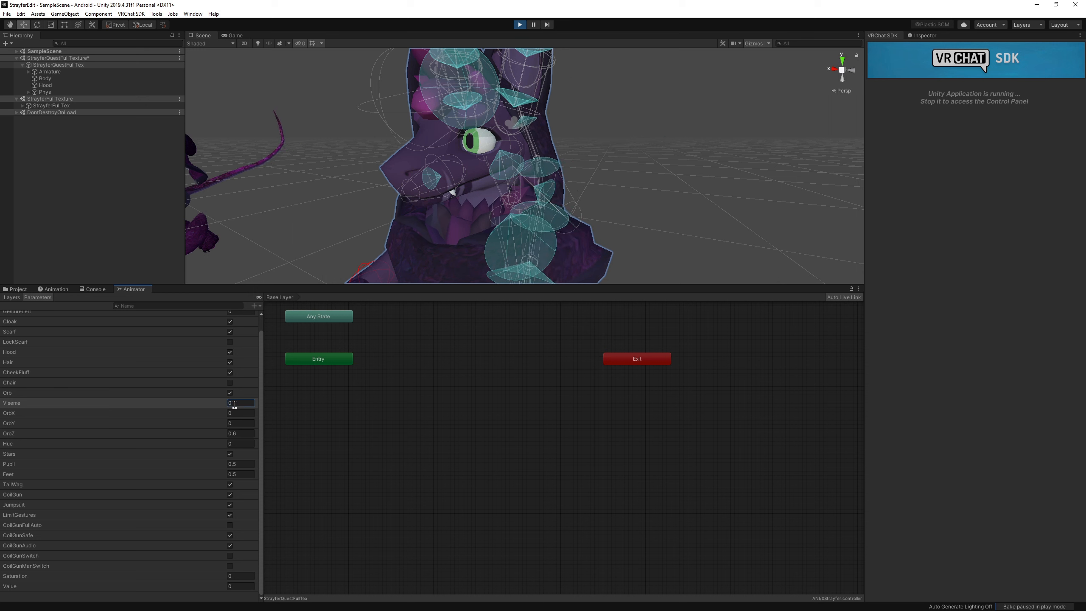
{"action": "scroll", "coordinate": [195, 411], "scroll_direction": "up", "scroll_amount": 1}
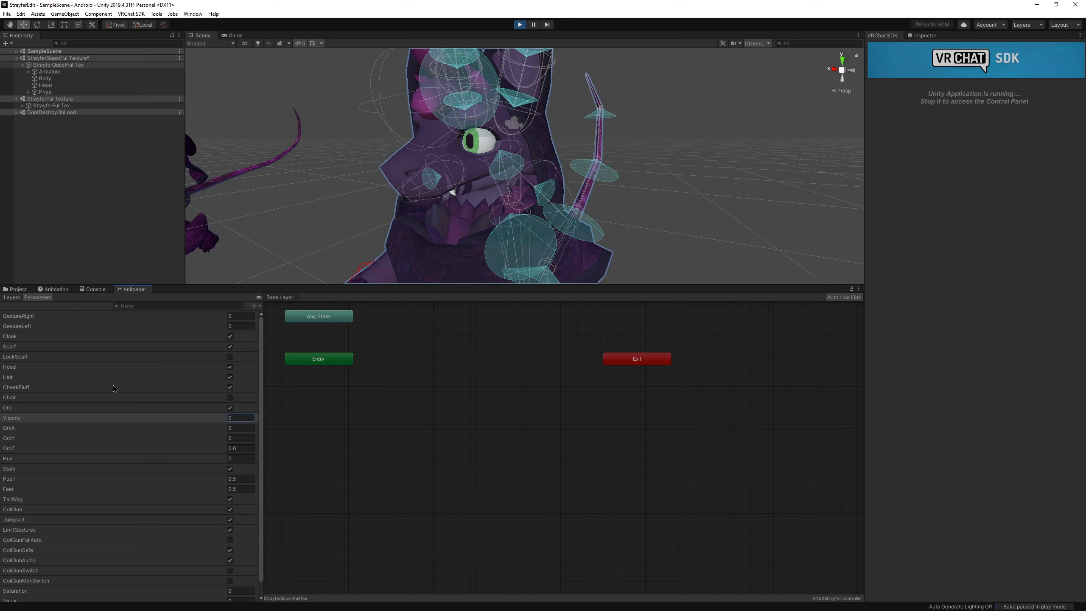
{"action": "left_click", "coordinate": [239, 316]}
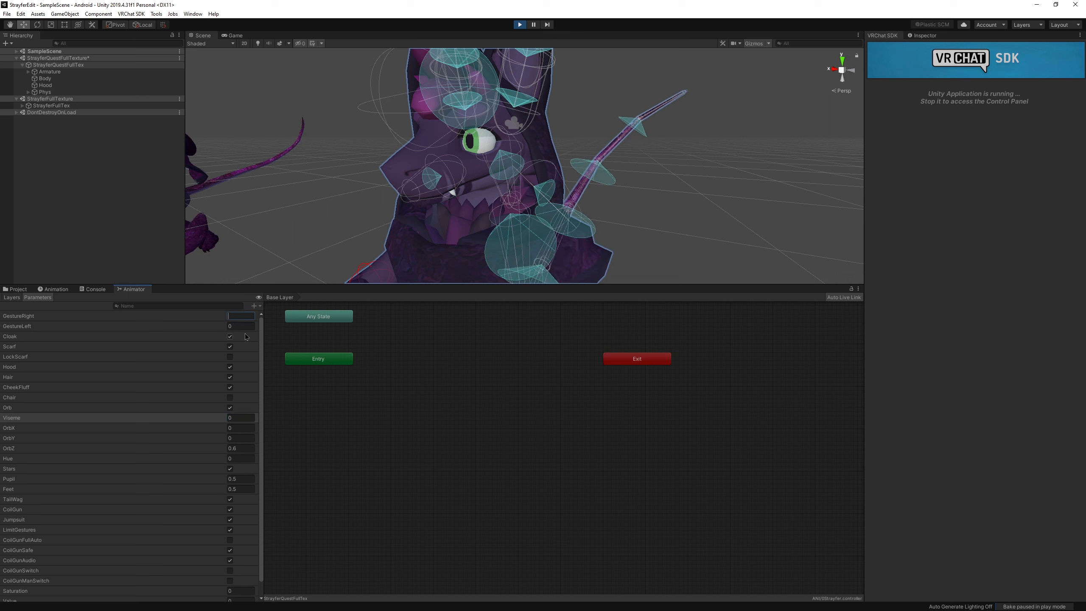
{"action": "type", "text": "3"}
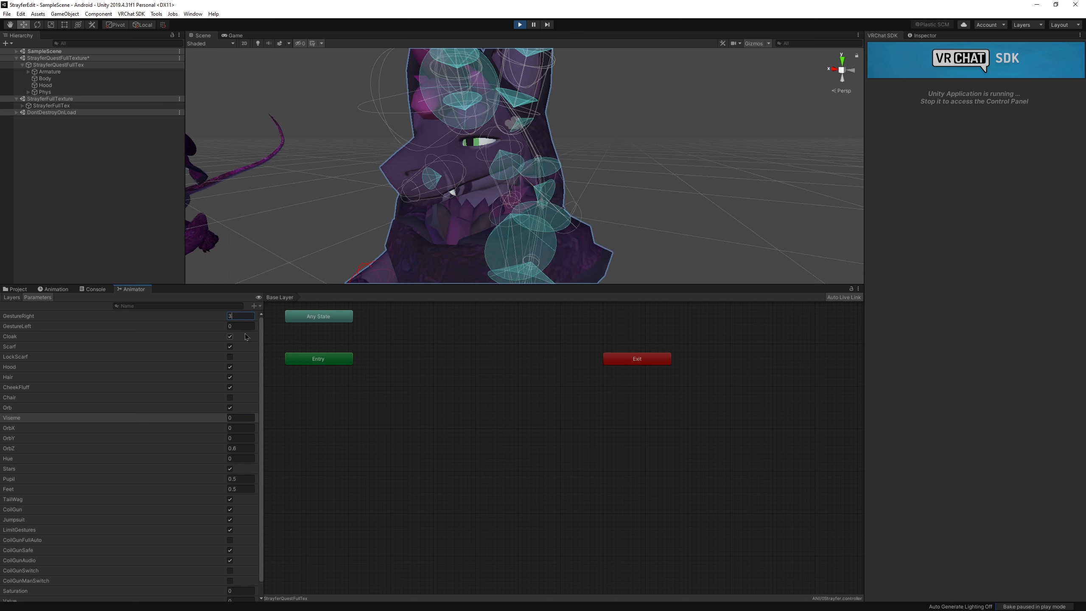
{"action": "key", "text": "BackSpace"}
{"action": "type", "text": "4"}
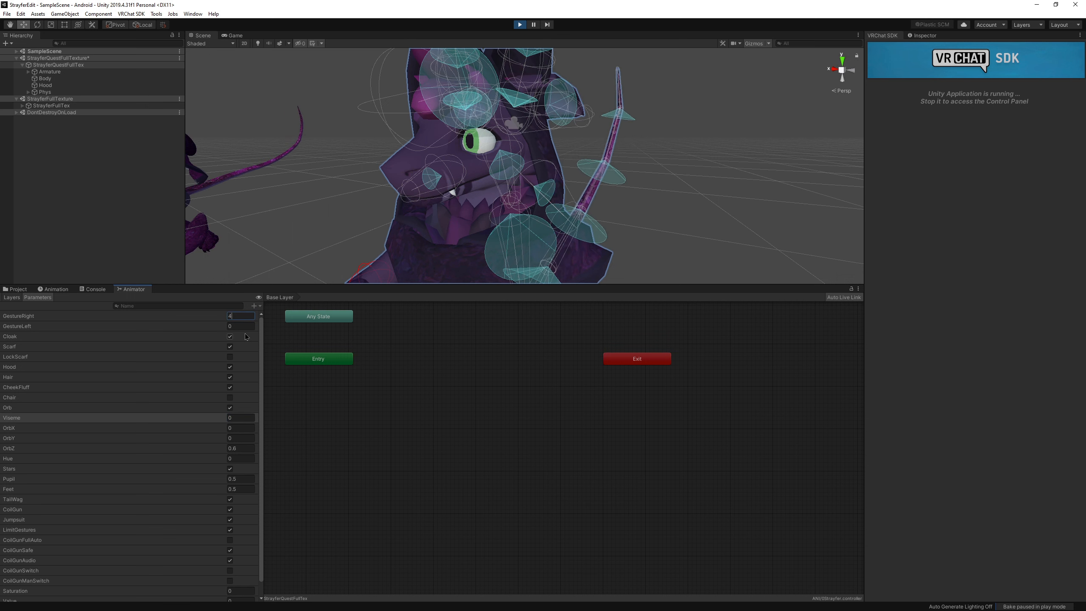
{"action": "key", "text": "BackSpace"}
{"action": "type", "text": "5"}
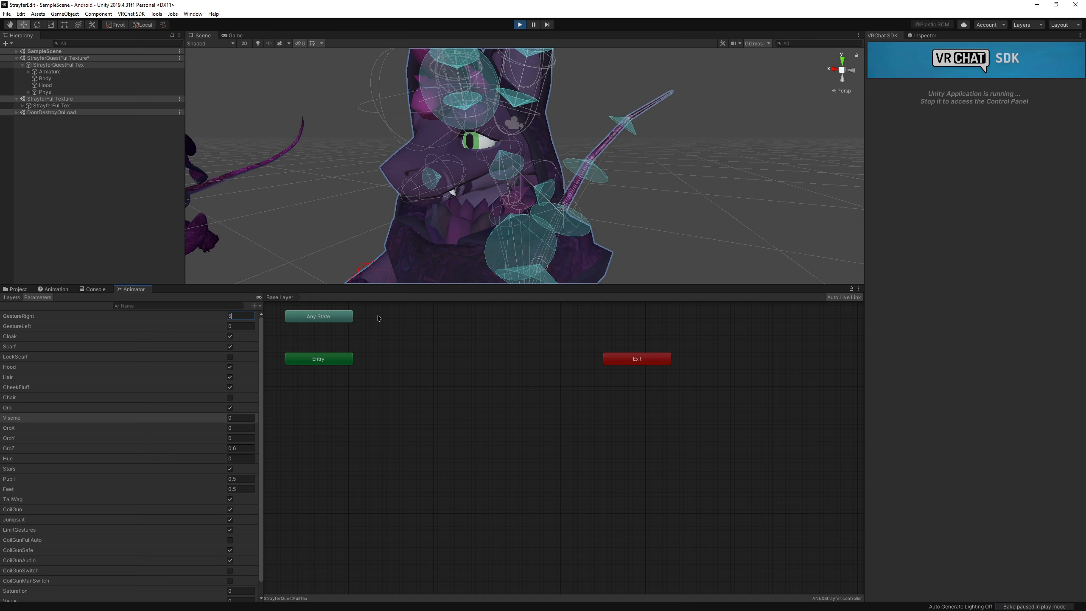
Enlarge the Scene view, try a GestureRight value of 7 with the Quest avatar's upper body in view, and reset it to 0.
{"action": "left_click_drag", "start_coordinate": [372, 284], "coordinate": [364, 382]}
{"action": "scroll", "coordinate": [322, 248], "scroll_direction": "down", "scroll_amount": 5}
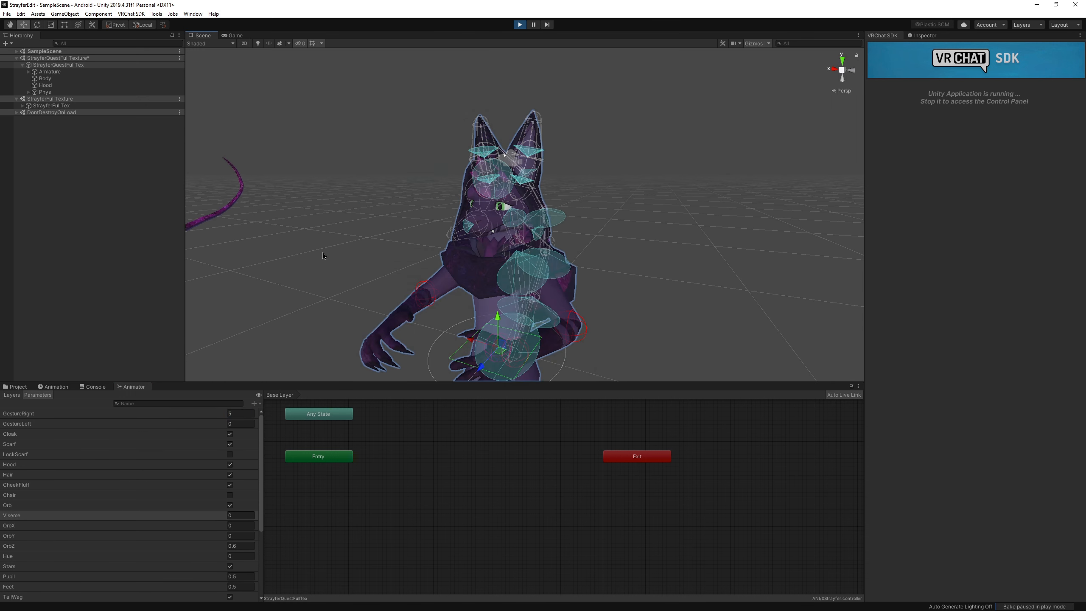
{"action": "right_click_drag", "start_coordinate": [323, 253], "coordinate": [284, 238]}
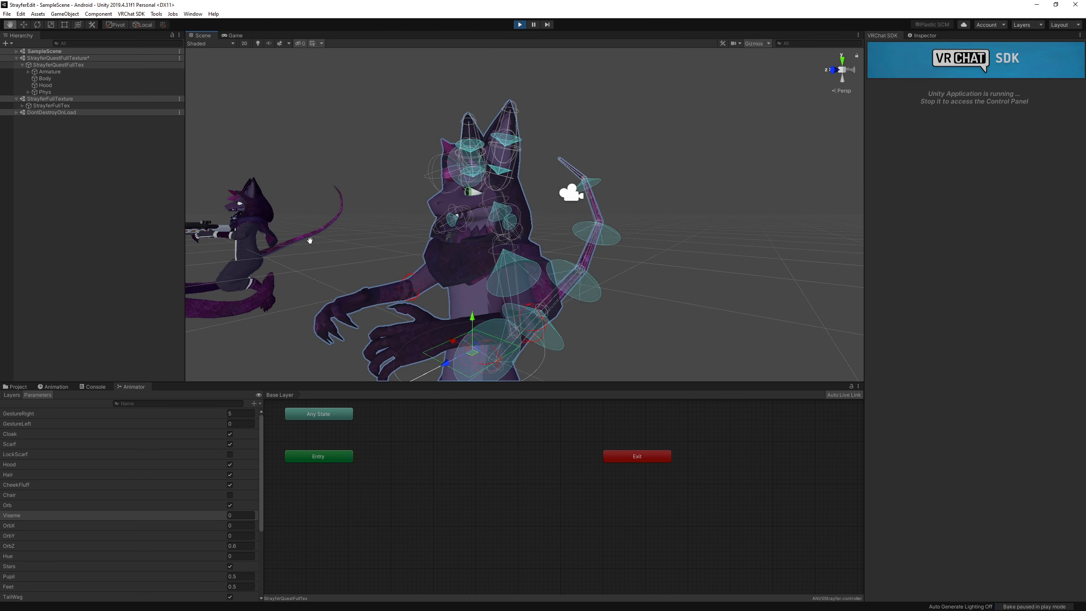
{"action": "left_click", "coordinate": [239, 413]}
{"action": "type", "text": "7"}
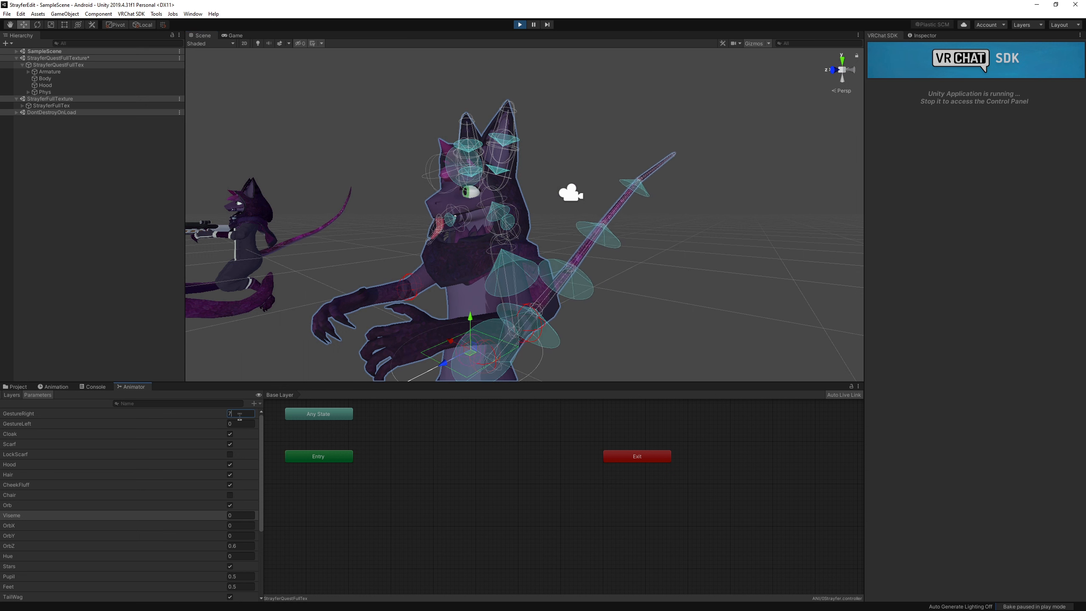
{"action": "key", "text": "BackSpace"}
{"action": "type", "text": "0"}
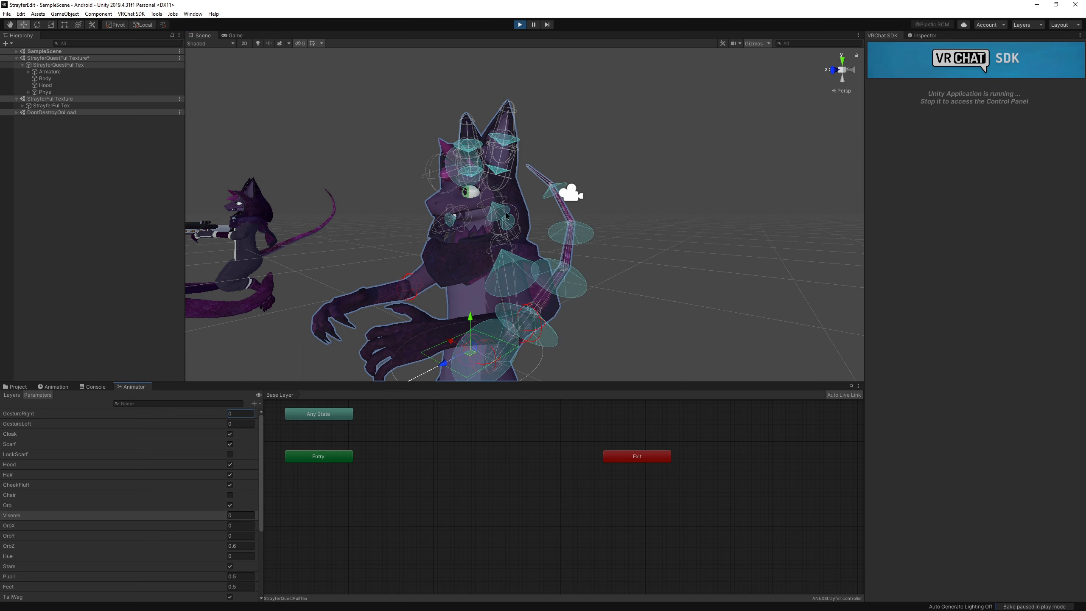
Examine the Quest avatar's Hood mesh, then its head and ears up close with the whole StrayferQuestFullTex avatar selected.
{"action": "right_click_drag", "start_coordinate": [506, 216], "coordinate": [526, 325]}
{"action": "scroll", "coordinate": [540, 254], "scroll_direction": "up", "scroll_amount": 3}
{"action": "left_click", "coordinate": [581, 250]}
{"action": "left_click", "coordinate": [527, 267]}
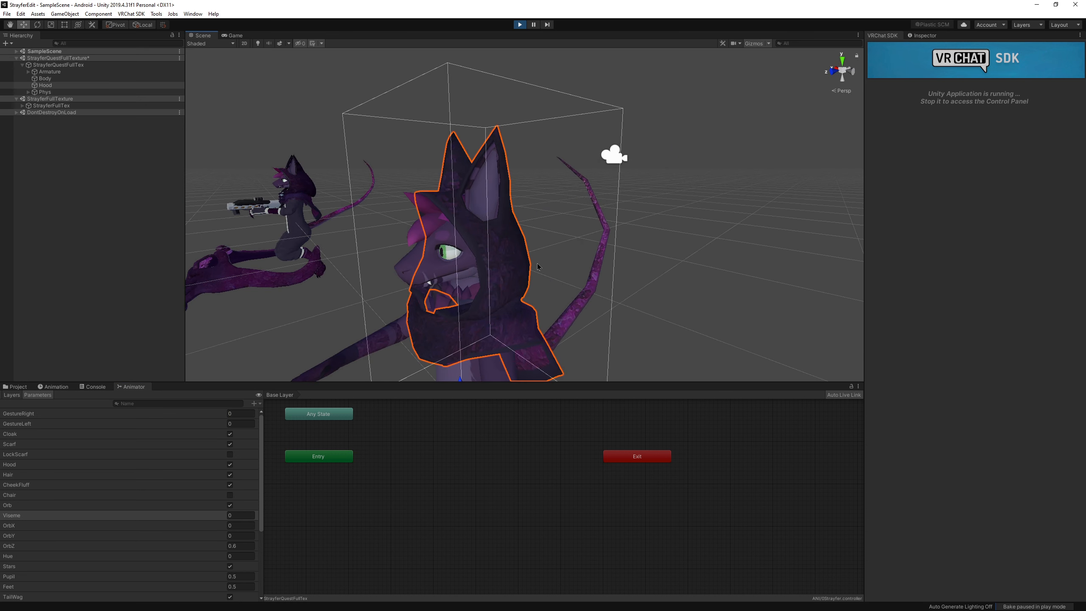
{"action": "right_click_drag", "start_coordinate": [538, 266], "coordinate": [536, 254]}
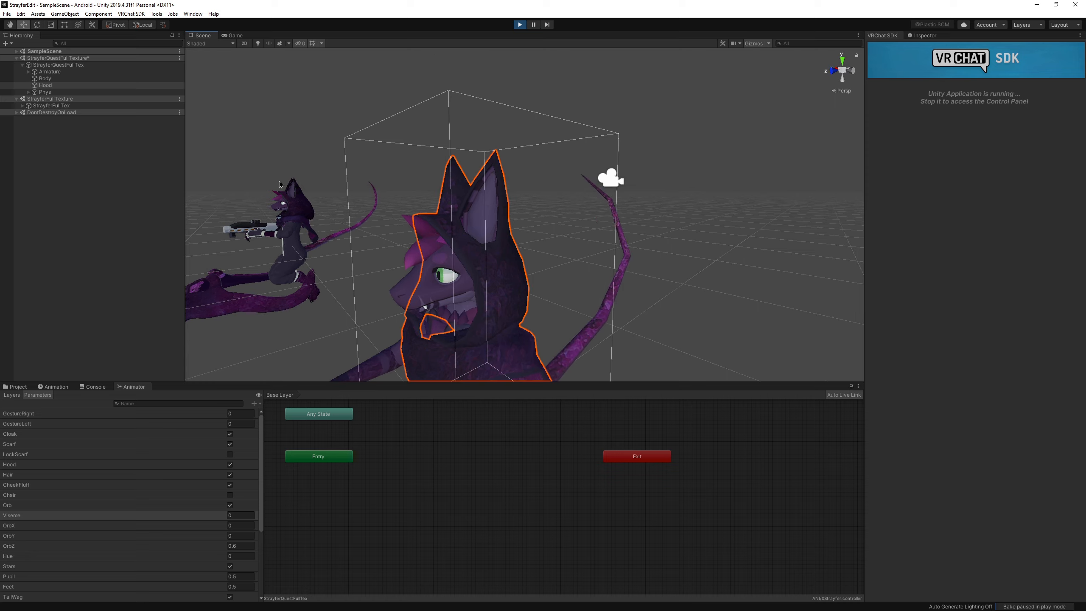
{"action": "left_click", "coordinate": [50, 66]}
{"action": "scroll", "coordinate": [519, 227], "scroll_direction": "up", "scroll_amount": 5}
{"action": "right_click_drag", "start_coordinate": [561, 240], "coordinate": [470, 244]}
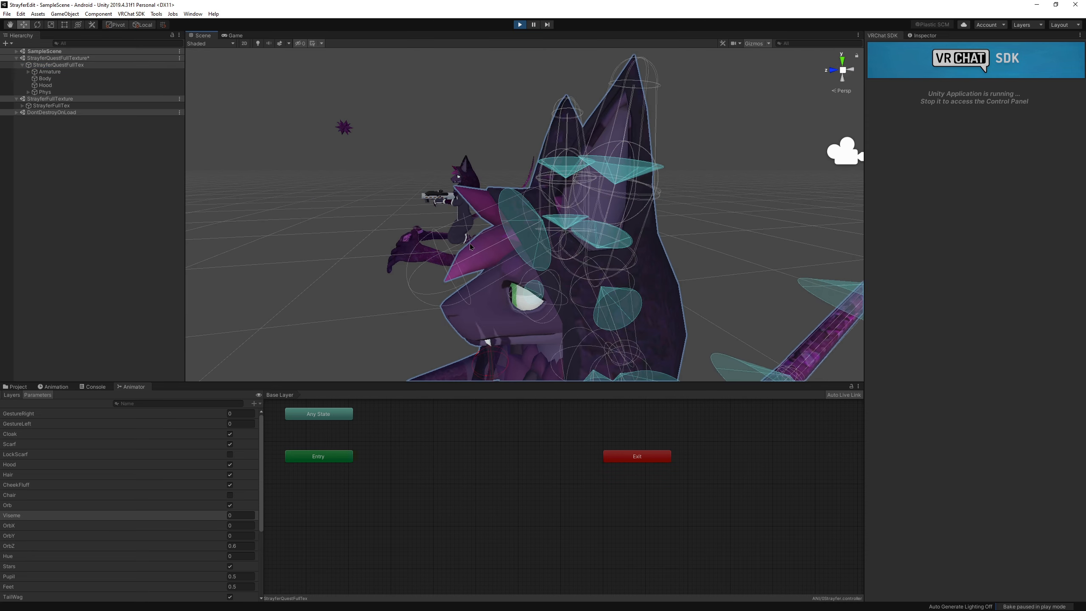
{"action": "middle_click_drag", "start_coordinate": [470, 243], "coordinate": [451, 246]}
{"action": "right_click_drag", "start_coordinate": [496, 247], "coordinate": [546, 249]}
{"action": "middle_click_drag", "start_coordinate": [550, 245], "coordinate": [566, 245]}
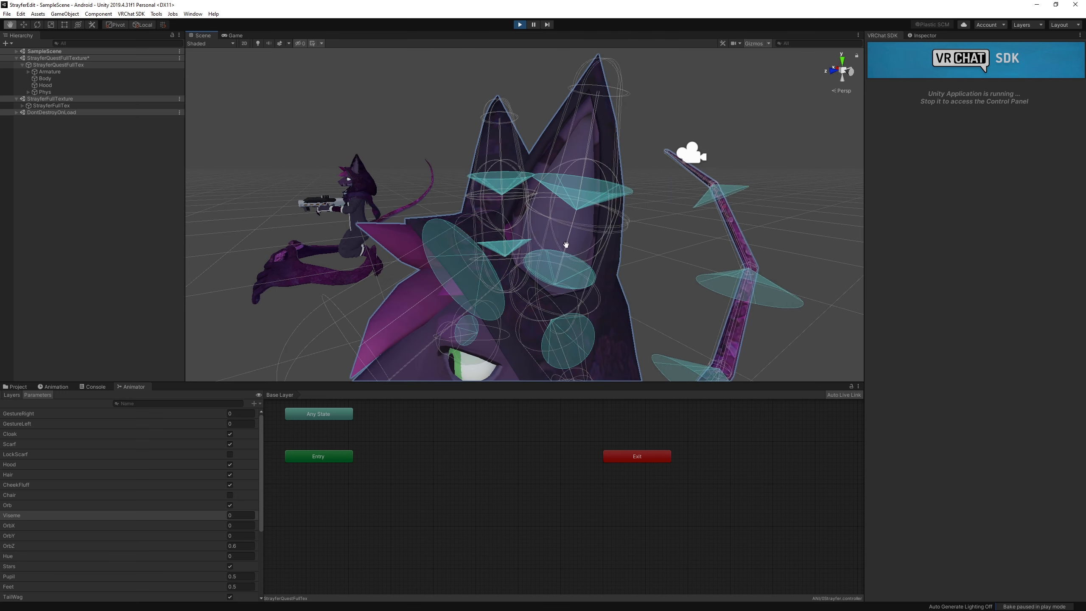
Expand the Quest avatar's Armature hierarchy through Hips, Spine and Chest to inspect its bones.
{"action": "left_click", "coordinate": [28, 71]}
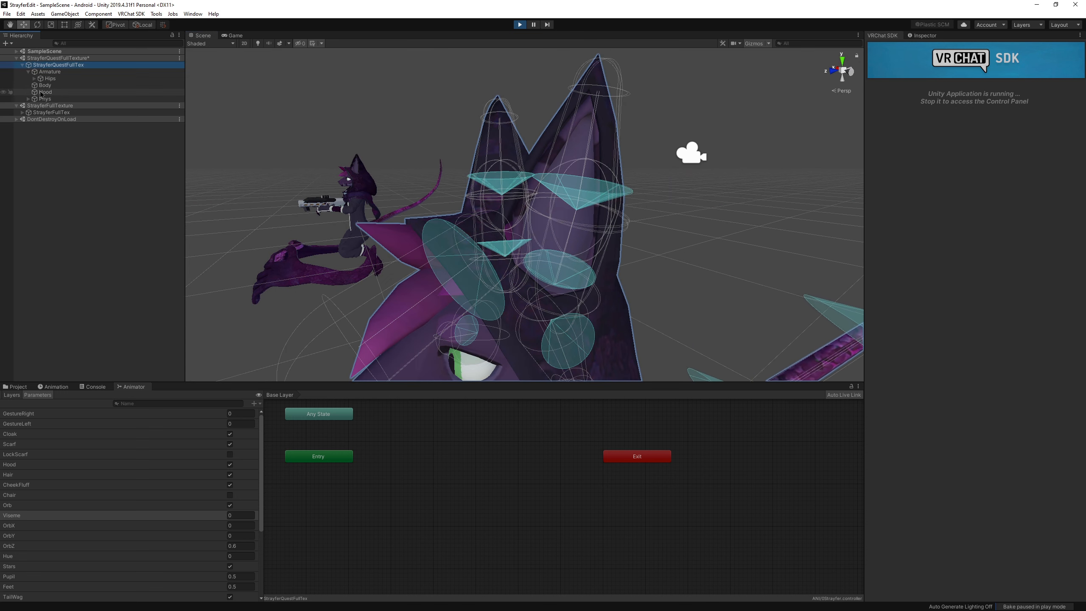
{"action": "left_click", "coordinate": [34, 78]}
{"action": "left_click", "coordinate": [40, 85]}
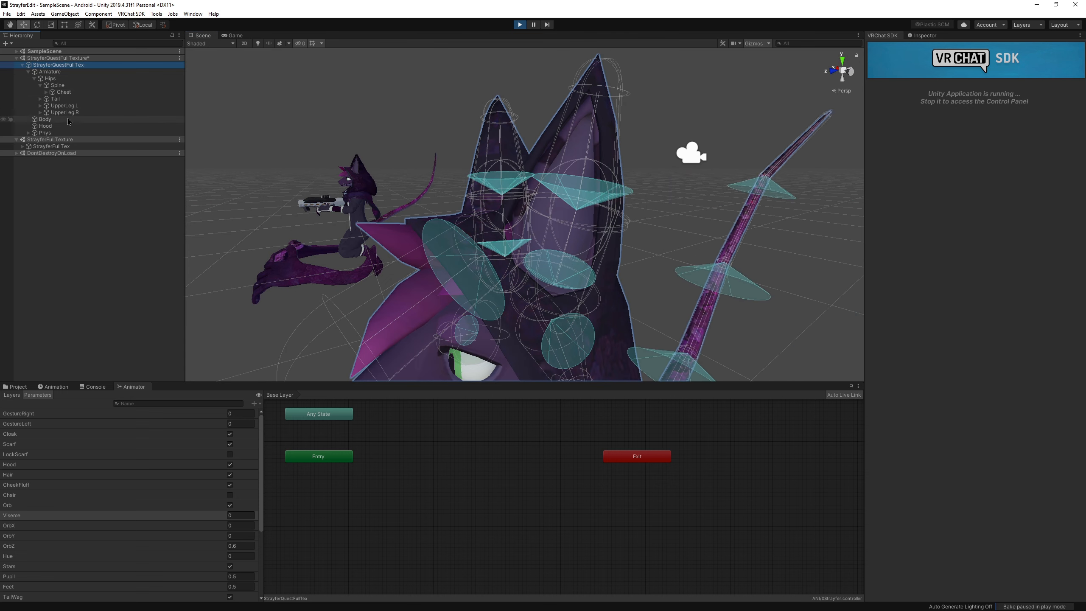
{"action": "left_click", "coordinate": [46, 93]}
{"action": "left_click", "coordinate": [53, 99]}
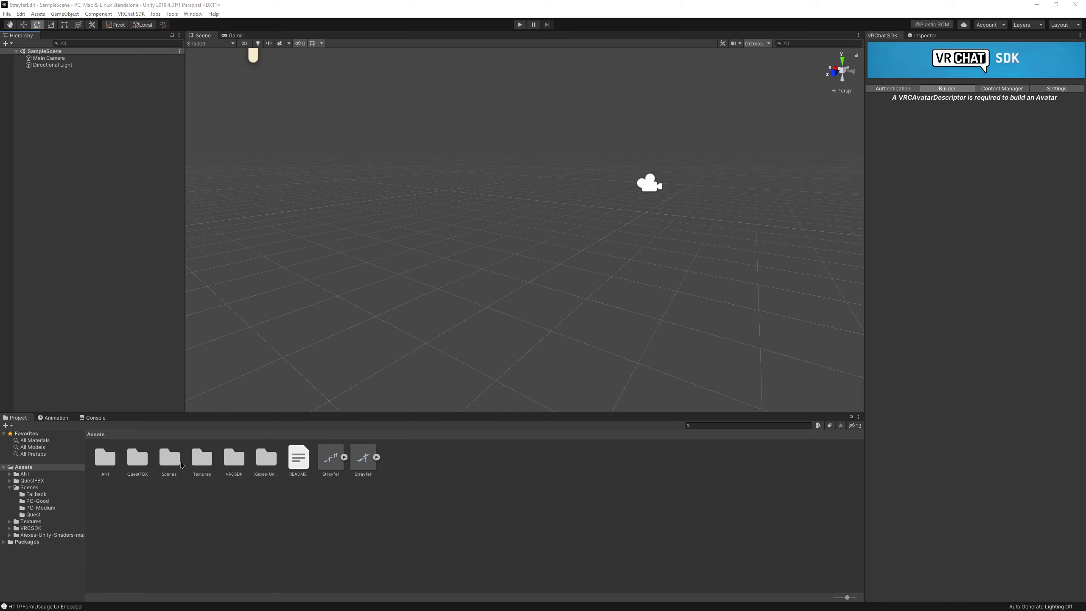
Add the StrayferQuestFullTexture scene from Assets/Scenes/Quest to the Hierarchy alongside SampleScene.
{"action": "double_click", "coordinate": [170, 456]}
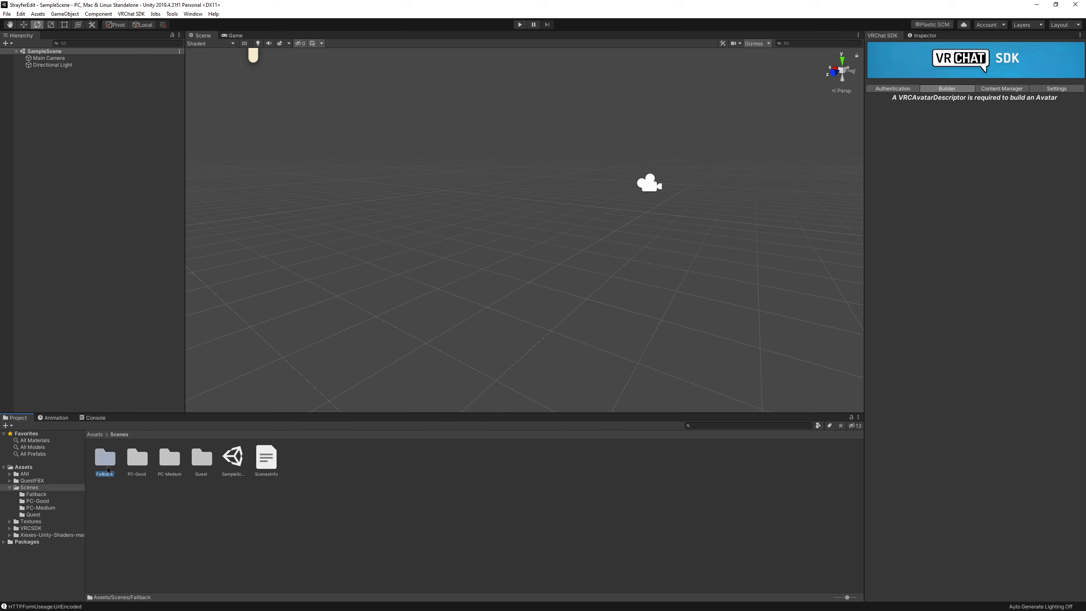
{"action": "left_click", "coordinate": [198, 454]}
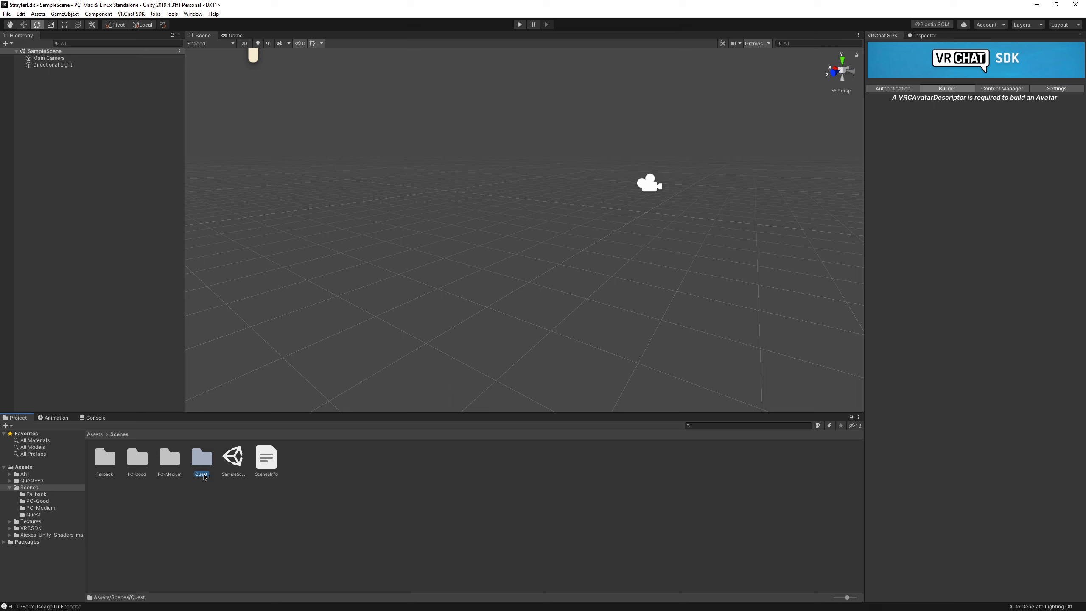
{"action": "double_click", "coordinate": [202, 458]}
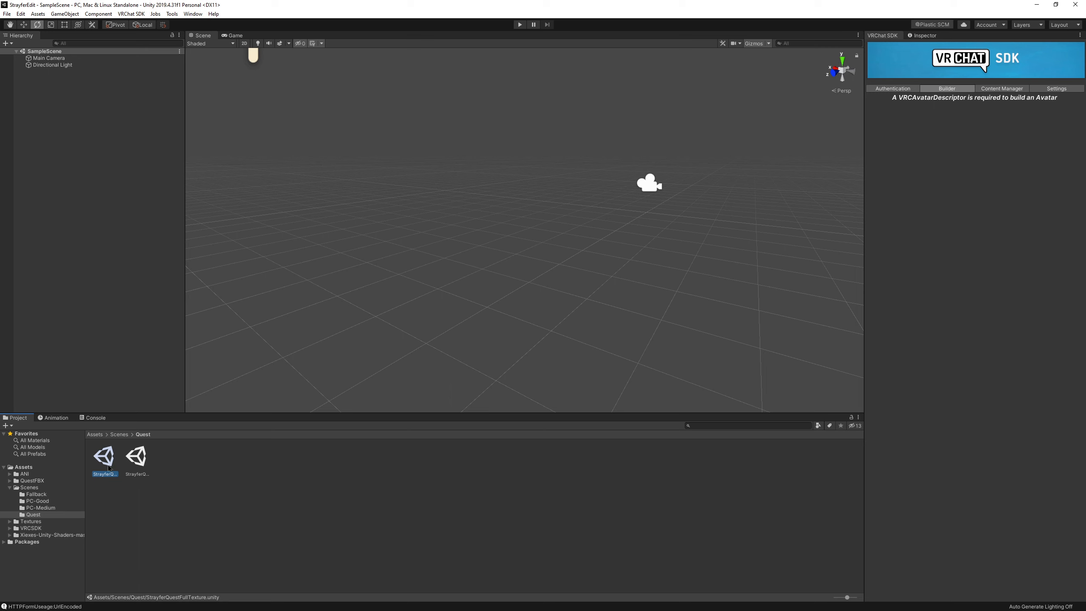
{"action": "left_click", "coordinate": [141, 470]}
{"action": "left_click_drag", "start_coordinate": [88, 195], "coordinate": [90, 198]}
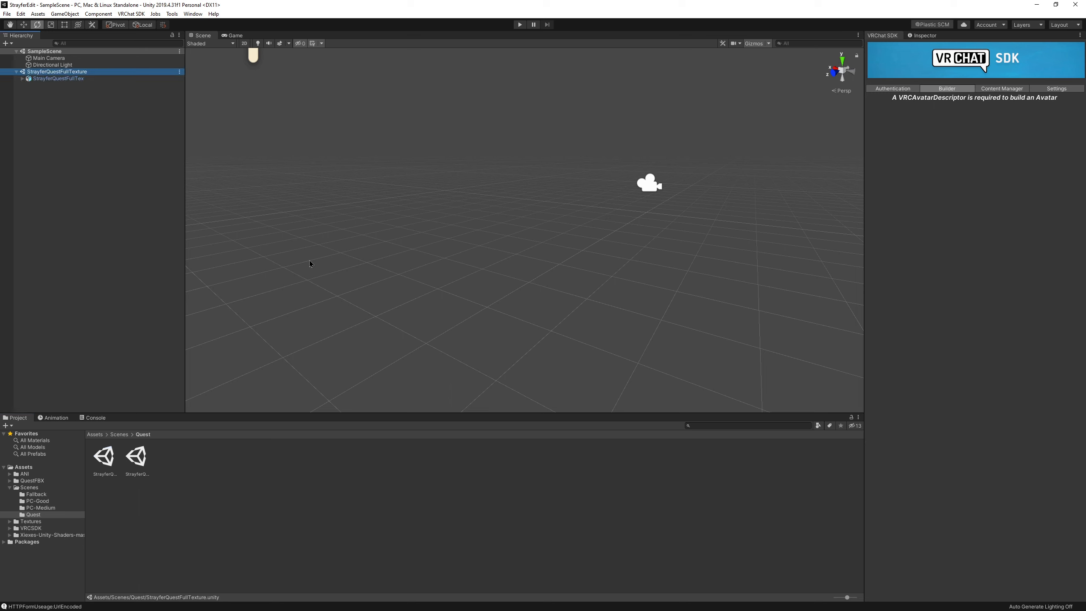
Select the StrayferQuestFullTex avatar and frame it in the Scene view.
{"action": "left_click", "coordinate": [68, 80]}
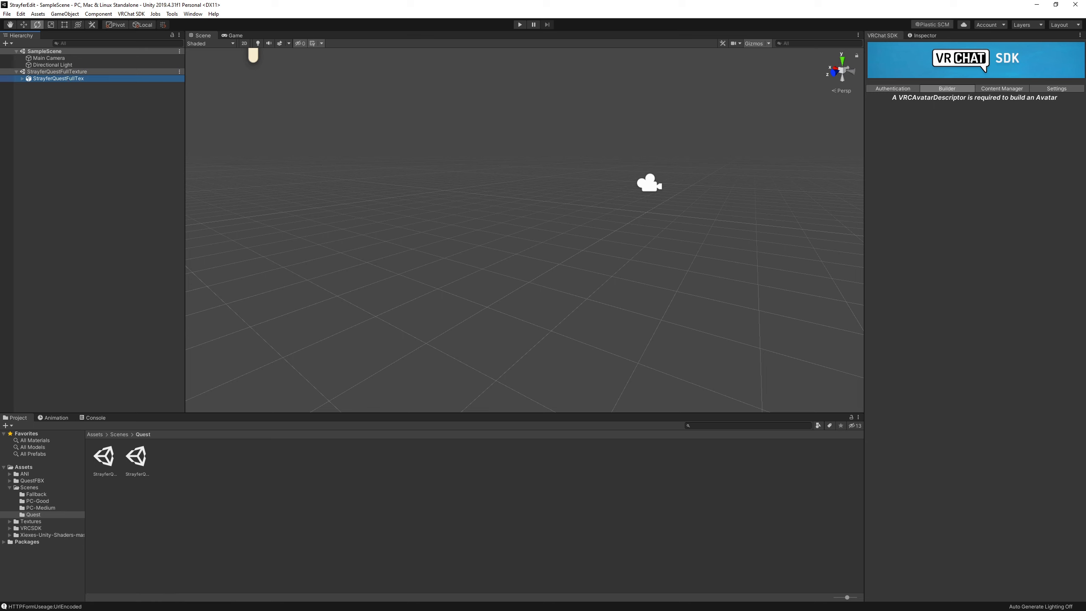
{"action": "left_click", "coordinate": [43, 80]}
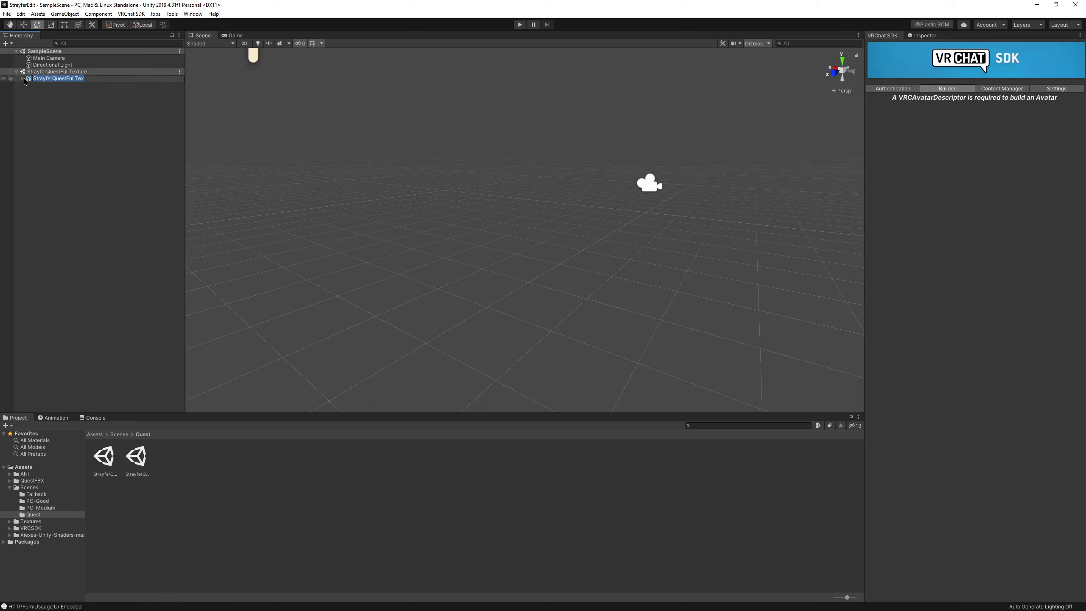
{"action": "key", "text": "Return"}
{"action": "middle_click_drag", "start_coordinate": [603, 179], "coordinate": [580, 183]}
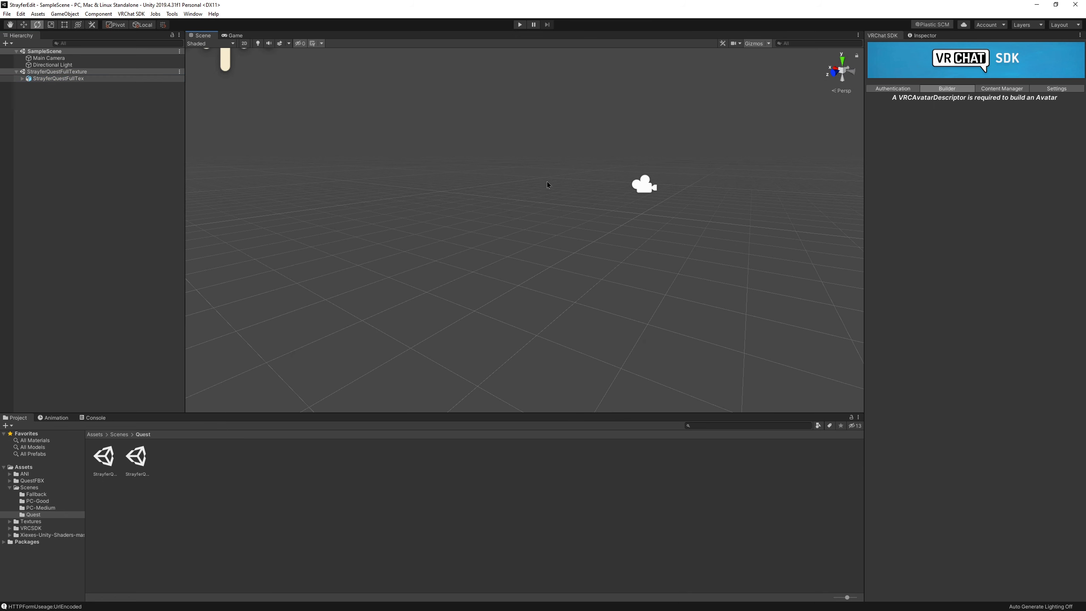
{"action": "key", "text": "f"}
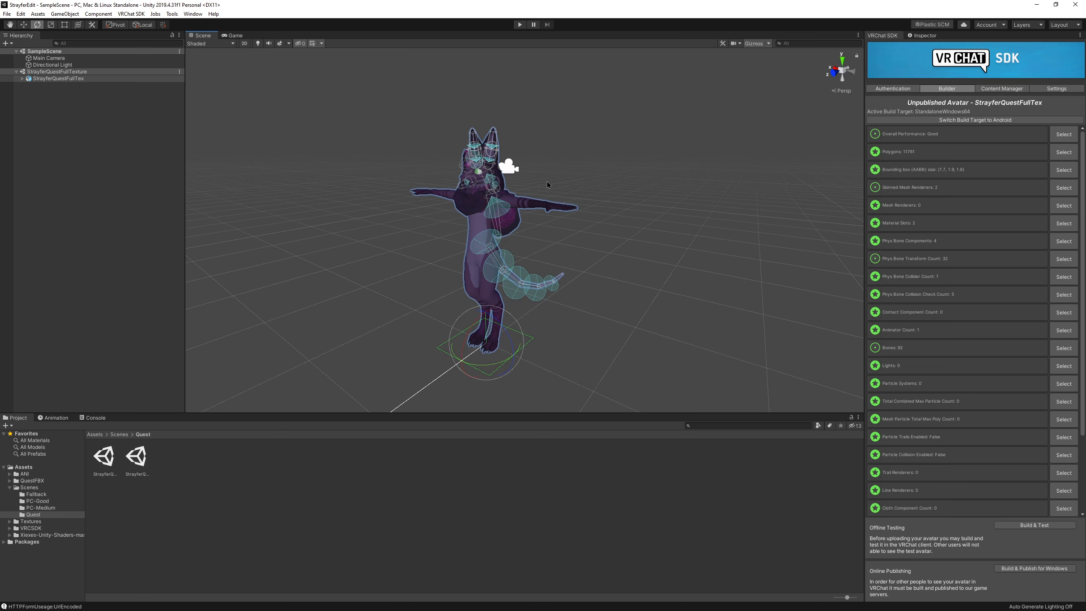
Deselect the avatar and examine the Quest model from the front and at an angle.
{"action": "left_click", "coordinate": [691, 162]}
{"action": "scroll", "coordinate": [691, 163], "scroll_direction": "up", "scroll_amount": 12}
{"action": "right_click_drag", "start_coordinate": [573, 278], "coordinate": [600, 244]}
{"action": "middle_click_drag", "start_coordinate": [601, 244], "coordinate": [718, 296]}
{"action": "right_click_drag", "start_coordinate": [718, 297], "coordinate": [706, 316]}
{"action": "scroll", "coordinate": [688, 312], "scroll_direction": "down", "scroll_amount": 3}
{"action": "middle_click_drag", "start_coordinate": [688, 313], "coordinate": [642, 313]}
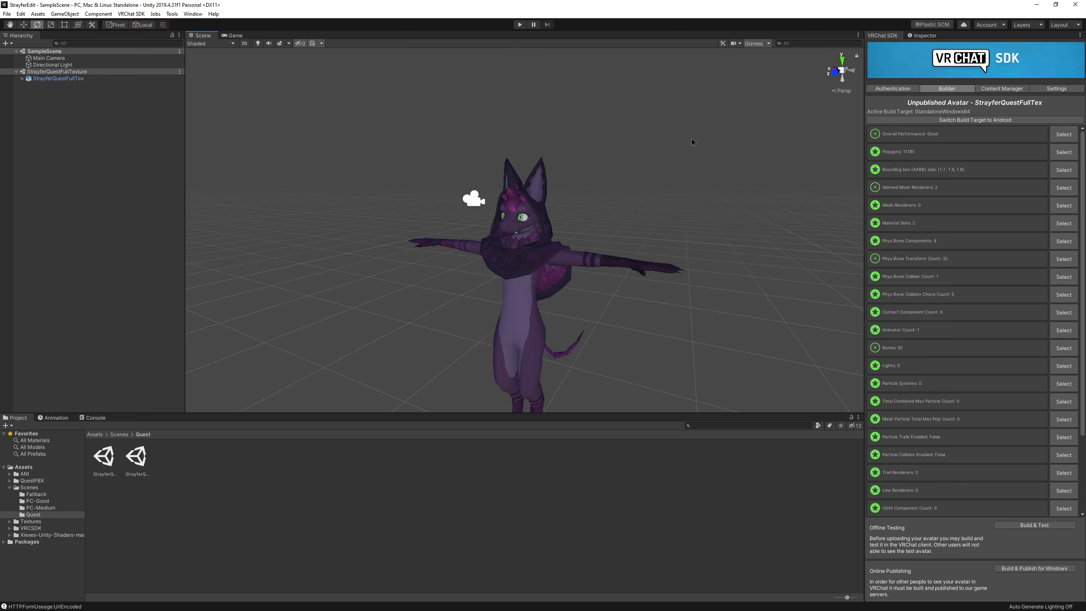
{"action": "right_click_drag", "start_coordinate": [691, 138], "coordinate": [710, 125]}
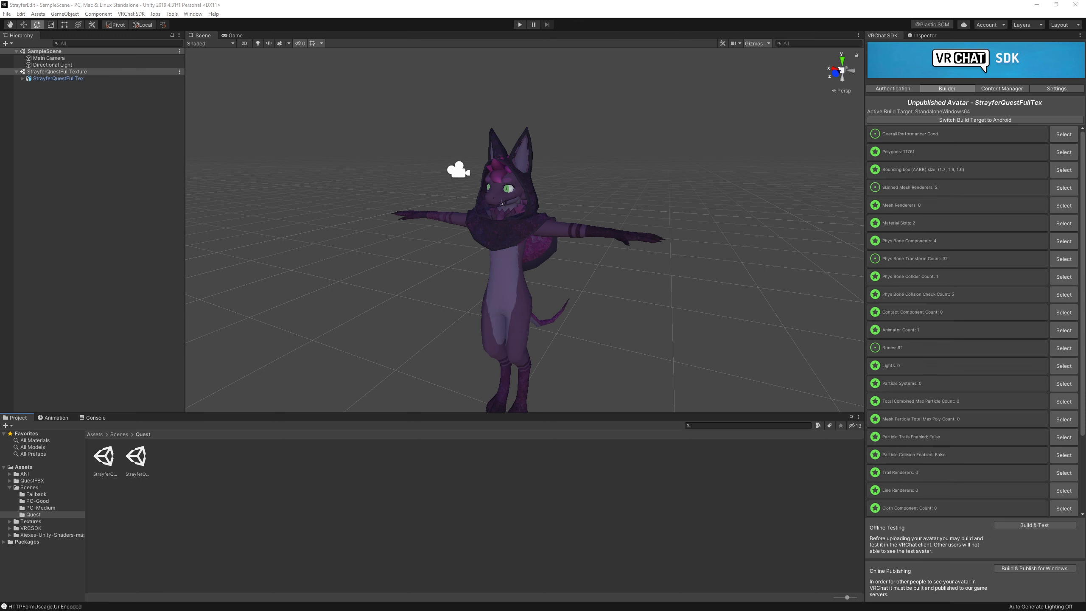
Switch to the browser and download Android Target Support from the Unity 2019.4.31 page.
{"action": "key", "text": "alt+Tab"}
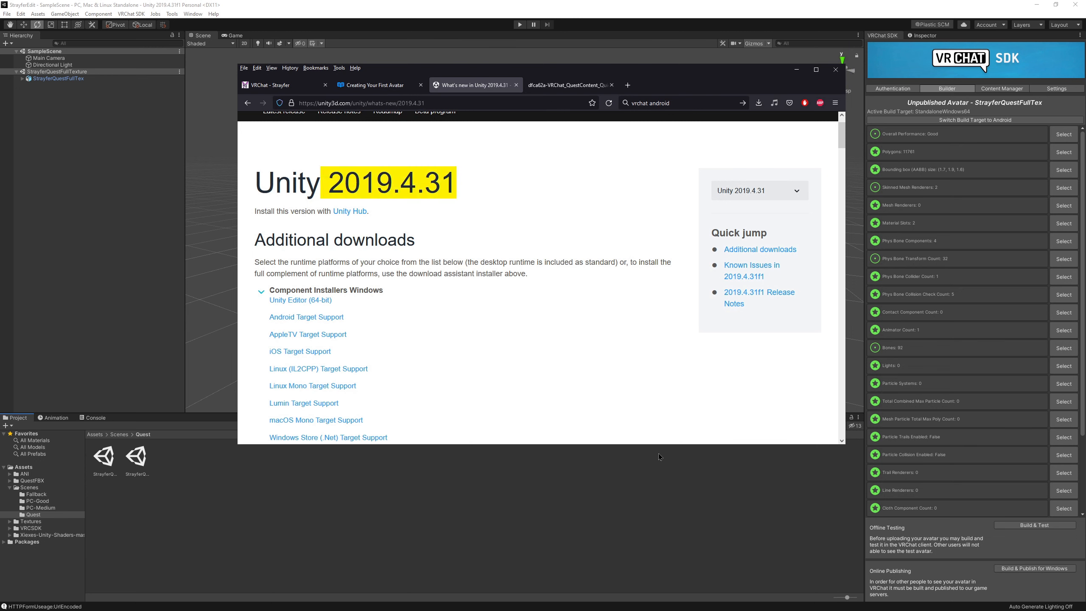
{"action": "left_click", "coordinate": [292, 317]}
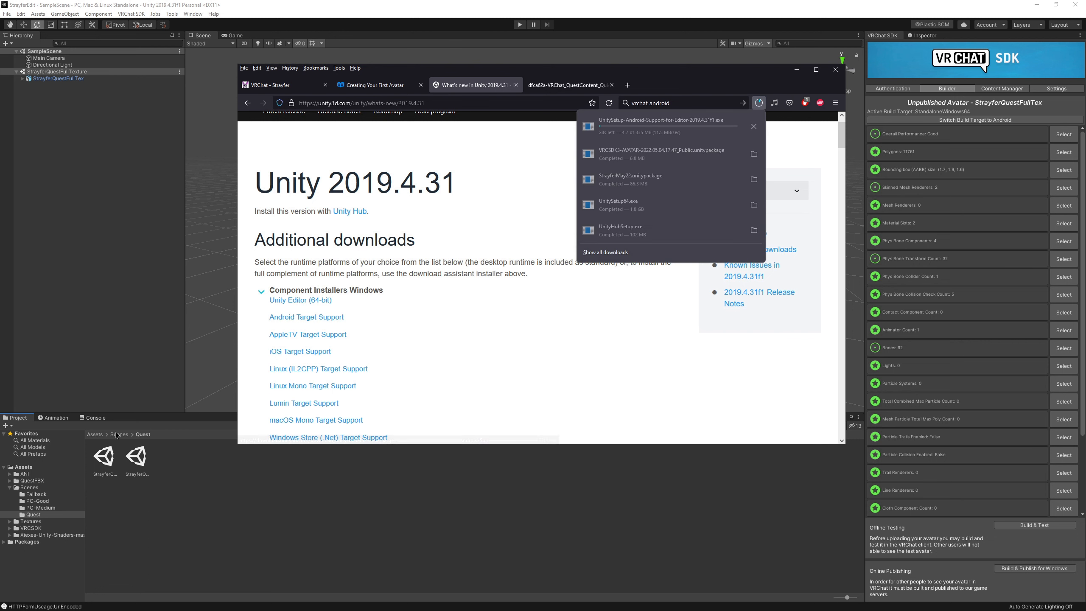
{"action": "left_click", "coordinate": [270, 460]}
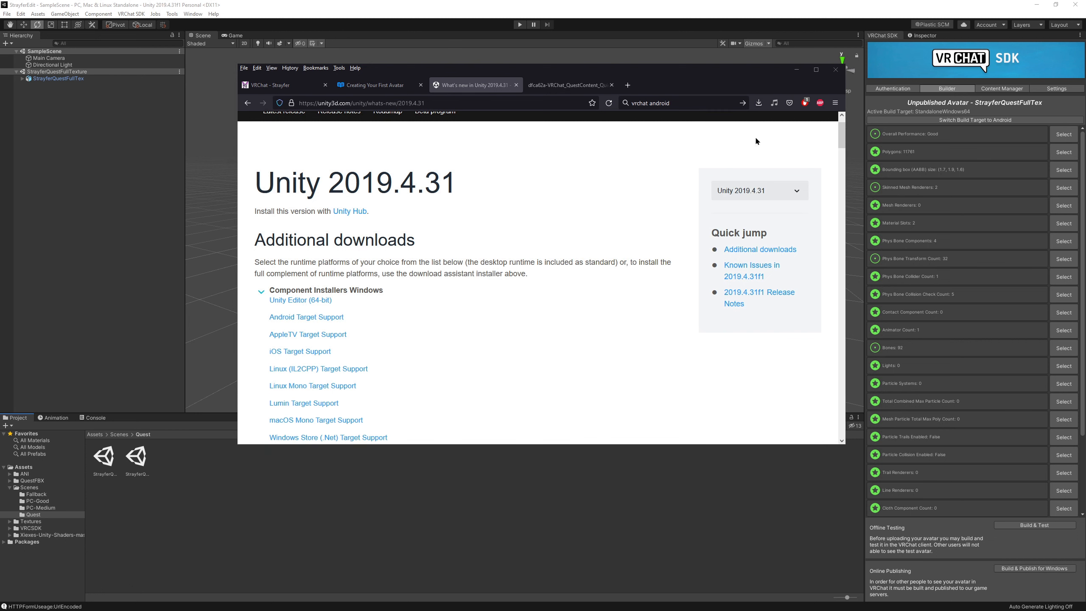
{"action": "left_click", "coordinate": [759, 103]}
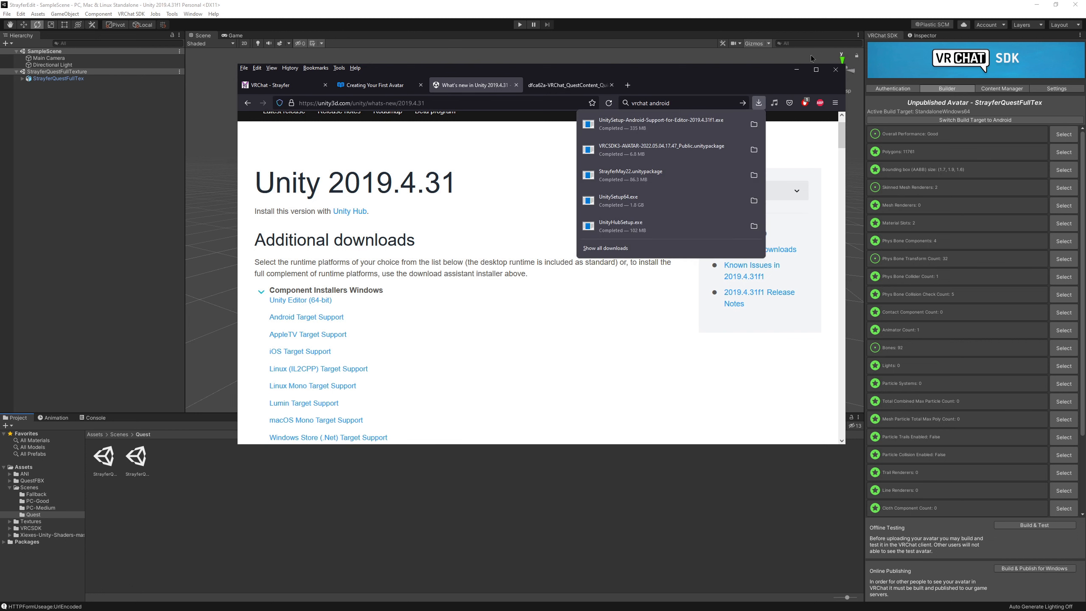
{"action": "left_click", "coordinate": [751, 81]}
{"action": "left_click", "coordinate": [564, 41]}
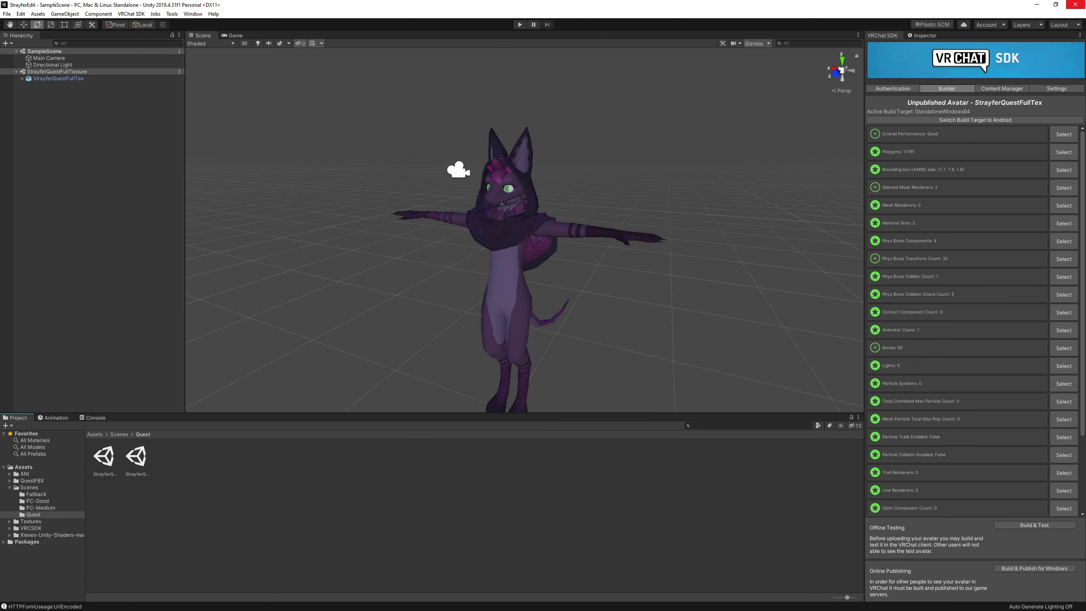
Close the Unity editor and install the downloaded Unity 2019.4.31f1 Android Support, accepting the licence agreement.
{"action": "left_click", "coordinate": [1075, 4]}
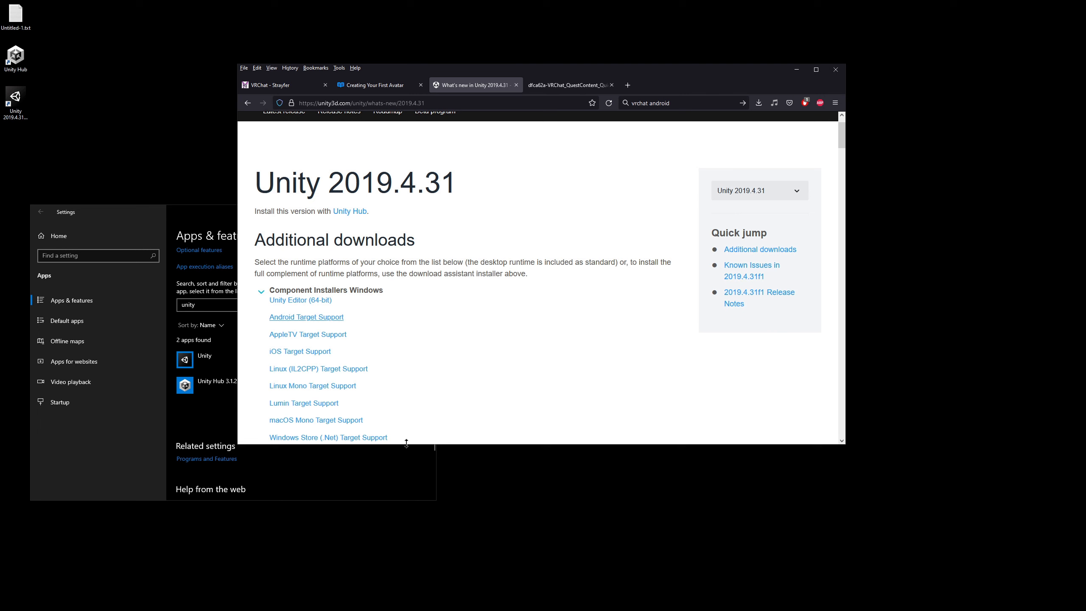
{"action": "left_click", "coordinate": [759, 102]}
{"action": "left_click", "coordinate": [689, 124]}
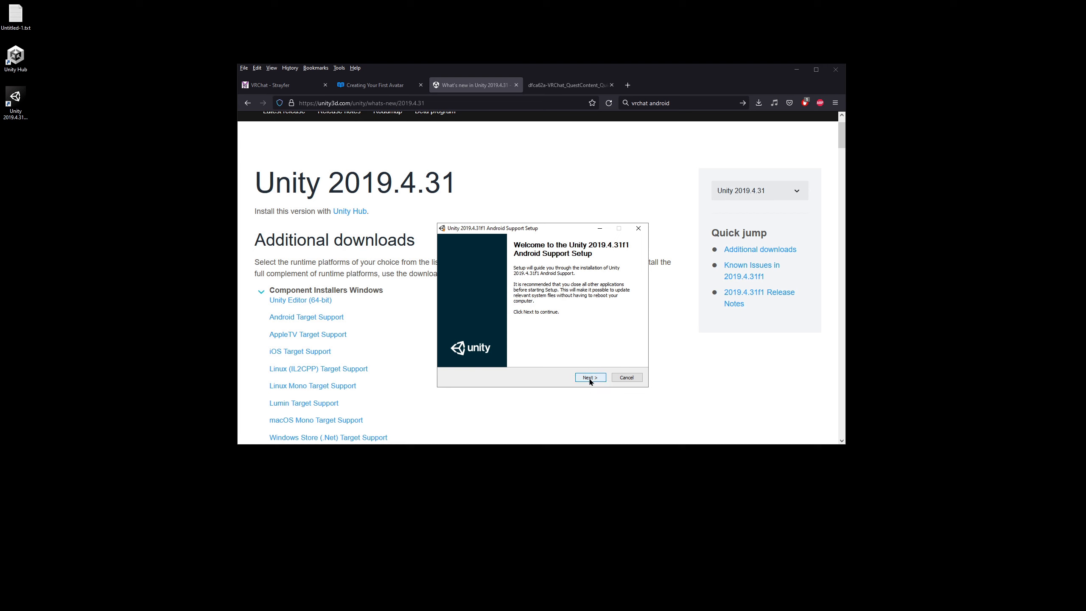
{"action": "left_click", "coordinate": [590, 377]}
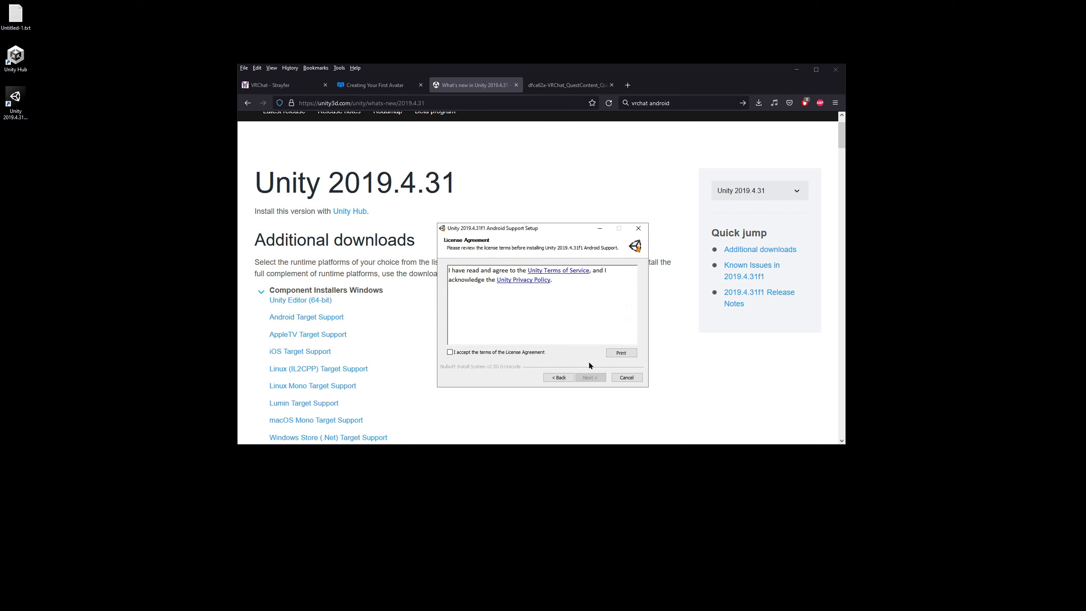
{"action": "left_click", "coordinate": [527, 353]}
{"action": "key", "text": "Return"}
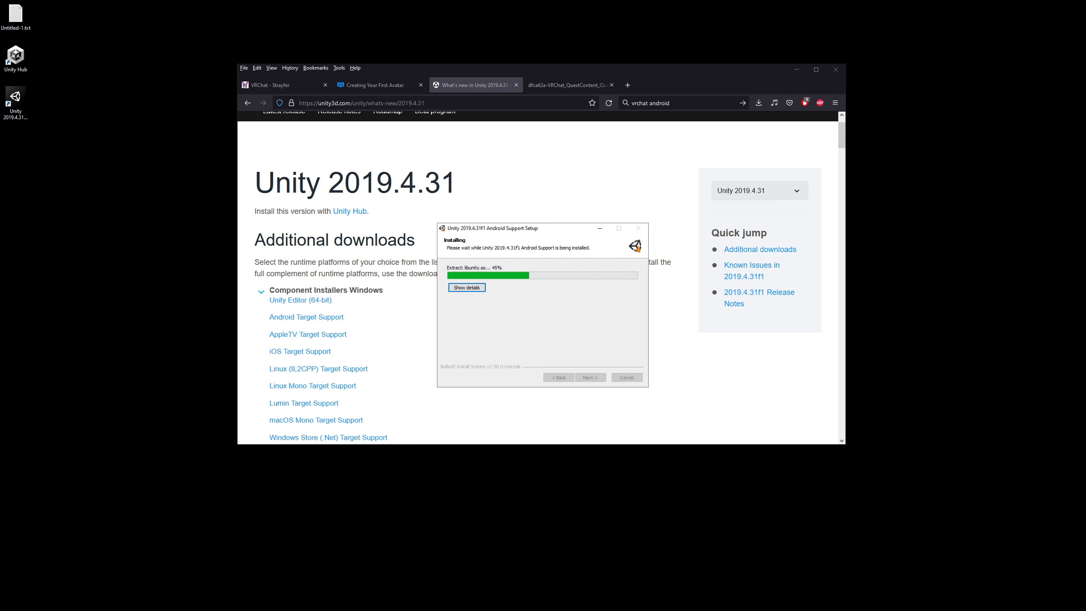
{"action": "key", "text": "Return"}
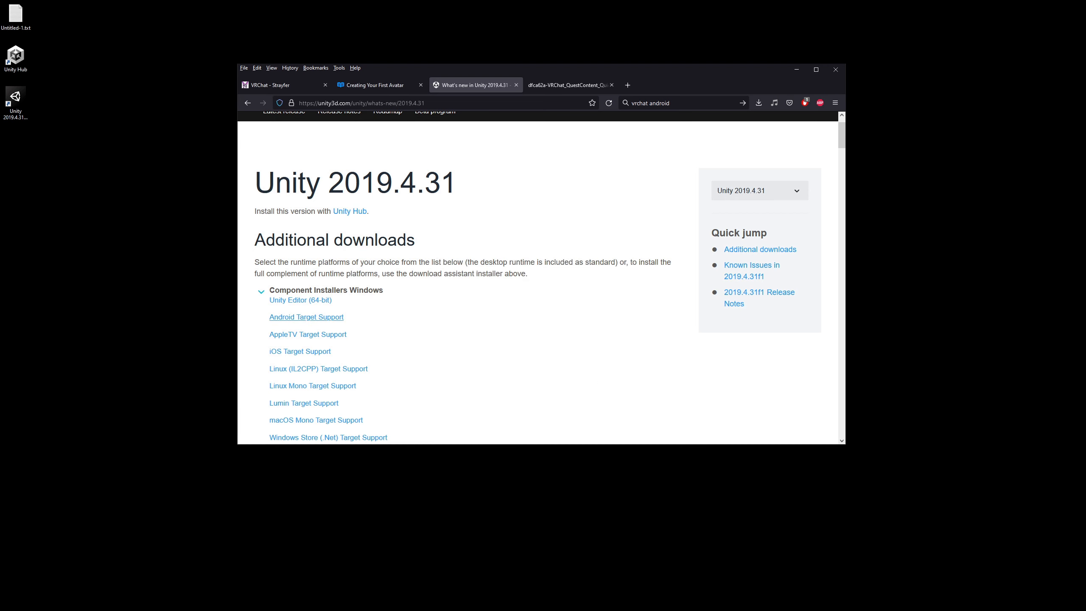
Switch to Unity Hub and reopen the StrayferEdit project.
{"action": "key", "text": "alt+Tab"}
{"action": "left_click", "coordinate": [676, 213]}
{"action": "left_click", "coordinate": [721, 186]}
{"action": "left_click", "coordinate": [363, 236]}
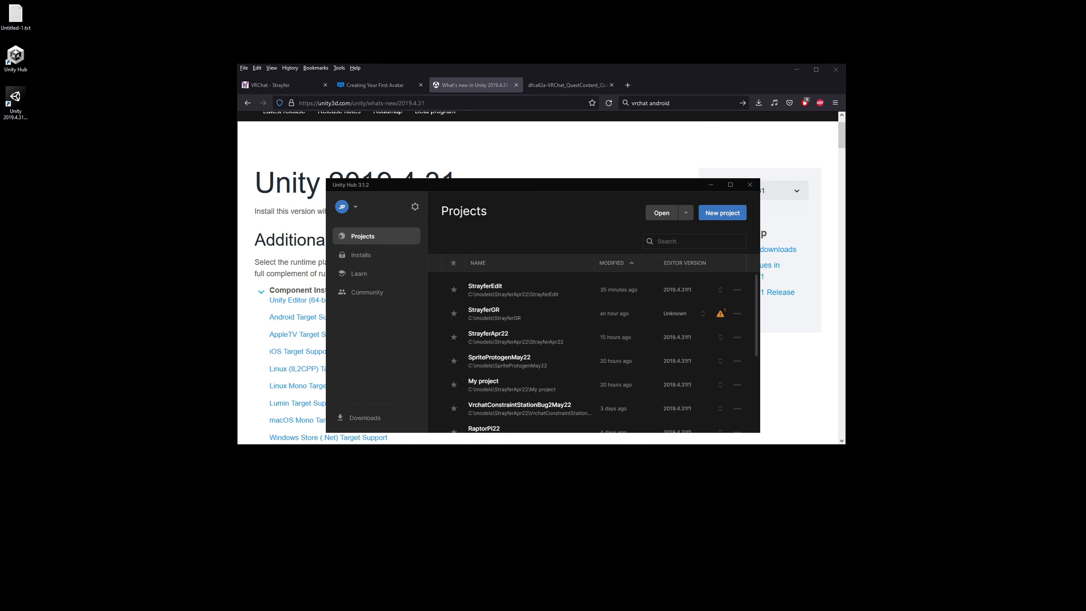
{"action": "left_click", "coordinate": [498, 293]}
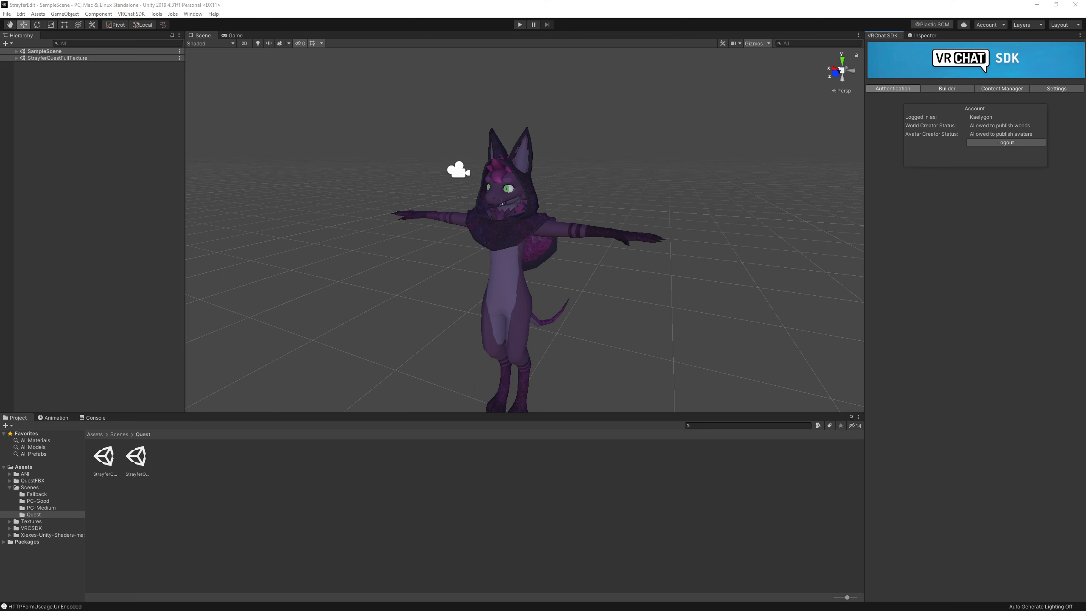
Switch the avatar's build target to Android in the VRChat SDK builder and confirm the change.
{"action": "left_click", "coordinate": [970, 89]}
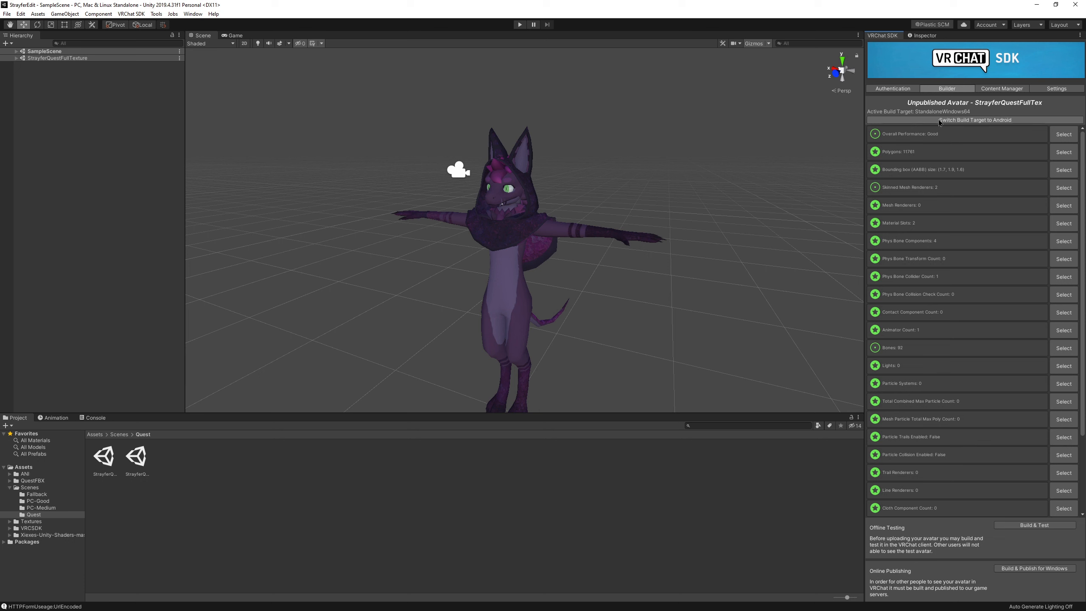
{"action": "left_click", "coordinate": [924, 123]}
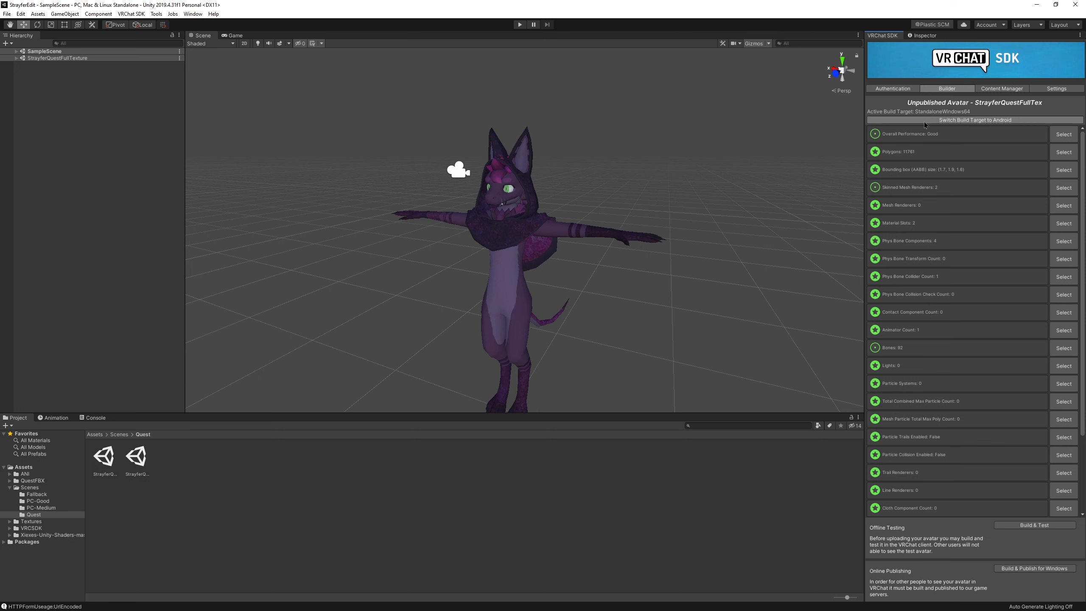
{"action": "left_click", "coordinate": [563, 330]}
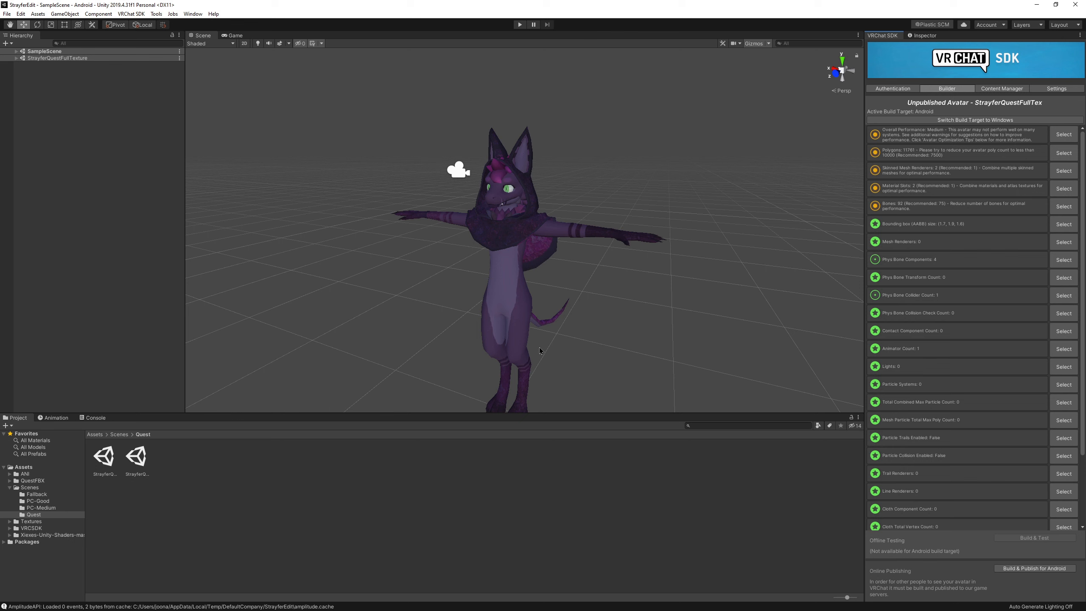
Search the VRChat SDK's uploaded content for Strayfer.
{"action": "left_click", "coordinate": [1002, 89]}
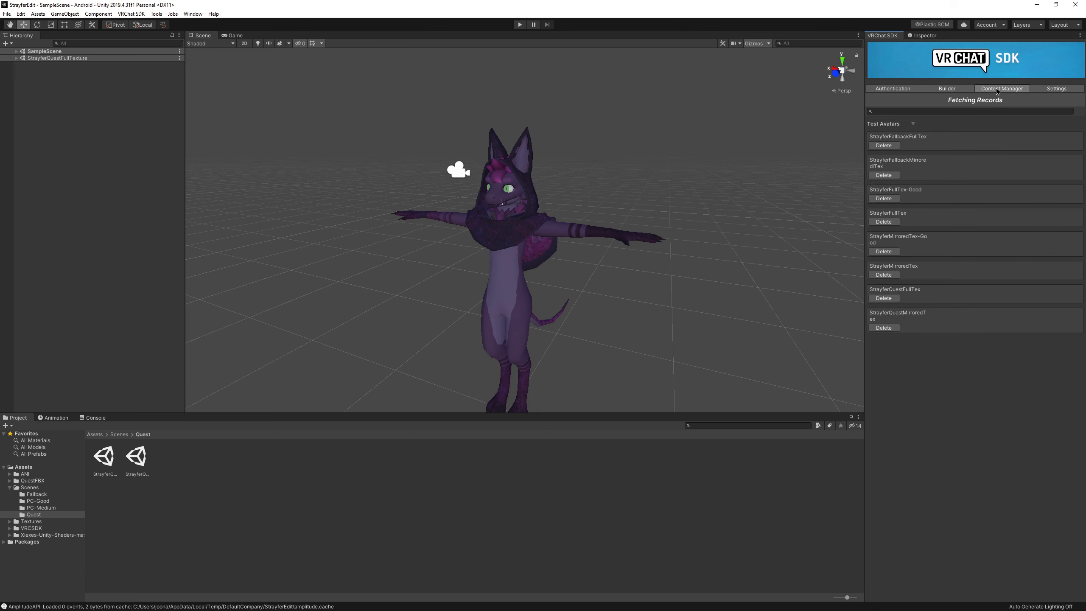
{"action": "left_click", "coordinate": [891, 112]}
{"action": "type", "text": "Sr"}
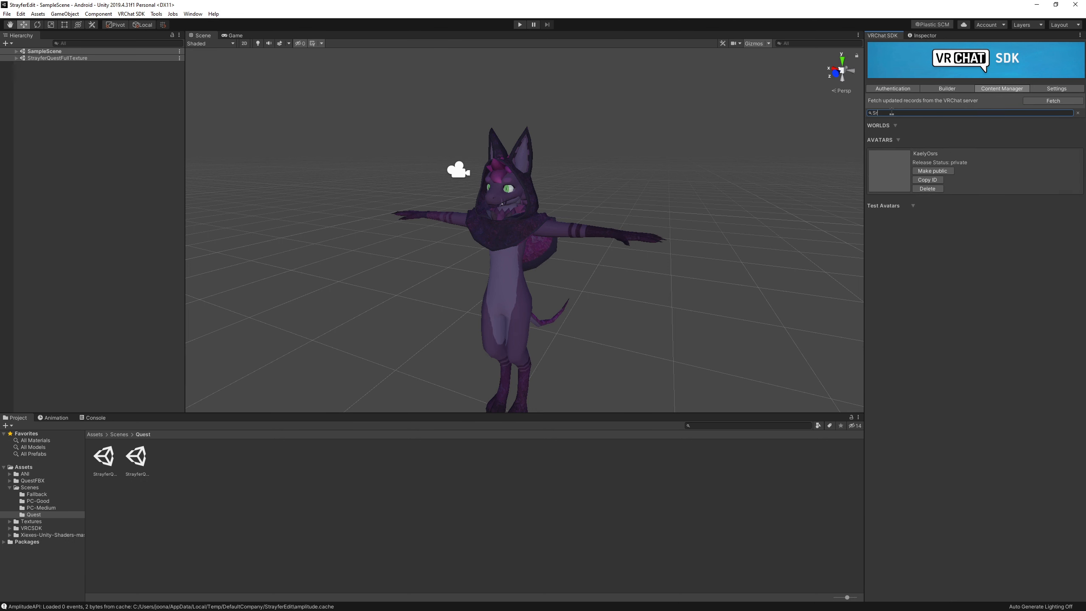
{"action": "key", "text": "BackSpace"}
{"action": "type", "text": "trayfer"}
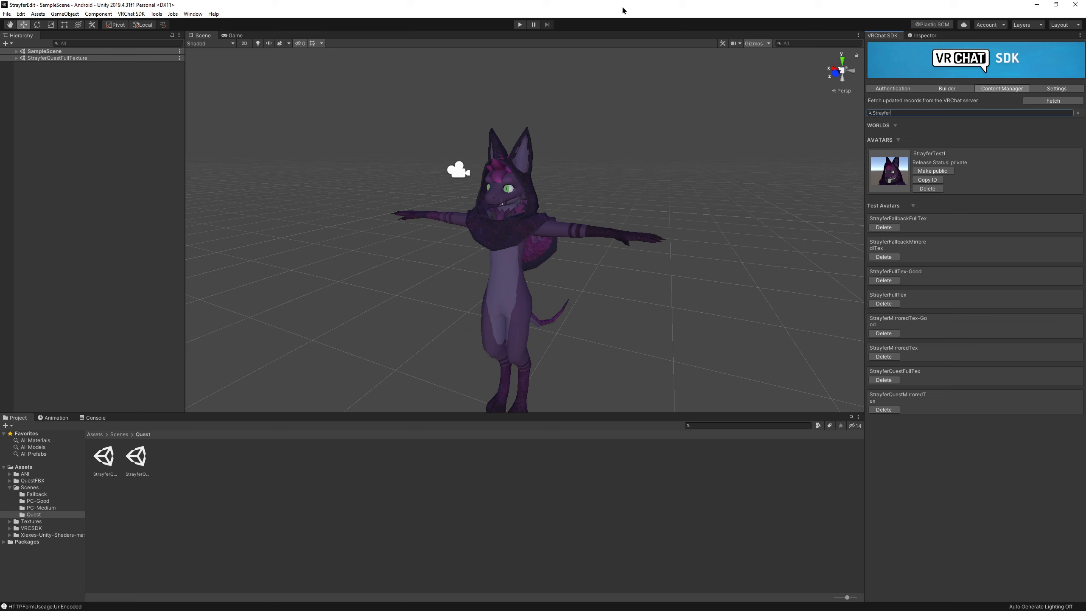
Select the StrayferQuestFullTex avatar and attach the blueprint ID of the uploaded StrayferTest1 avatar in its Pipeline Manager.
{"action": "left_click", "coordinate": [16, 59]}
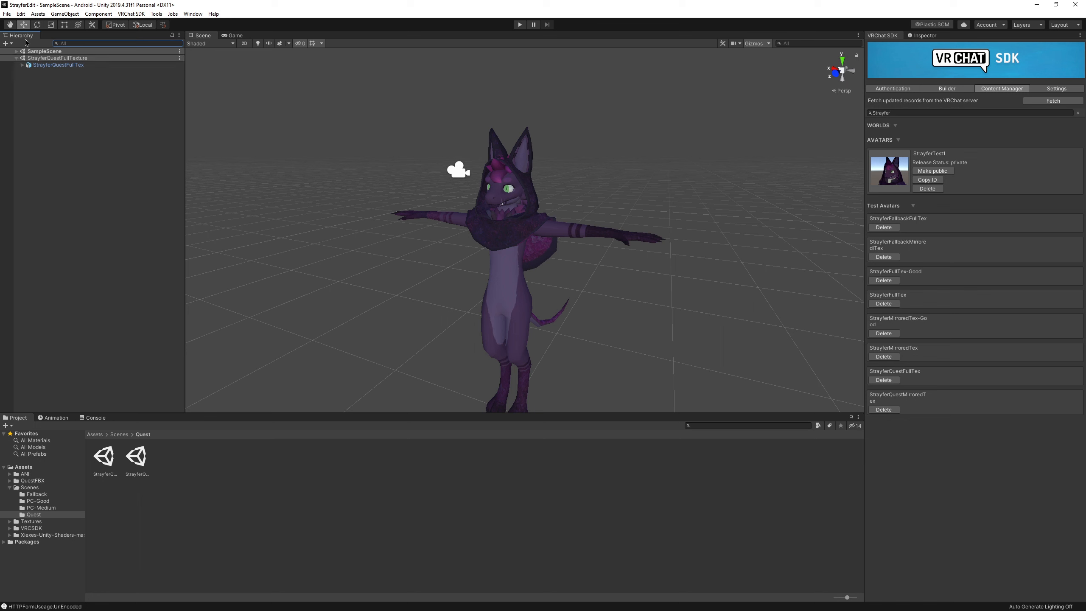
{"action": "left_click", "coordinate": [51, 64]}
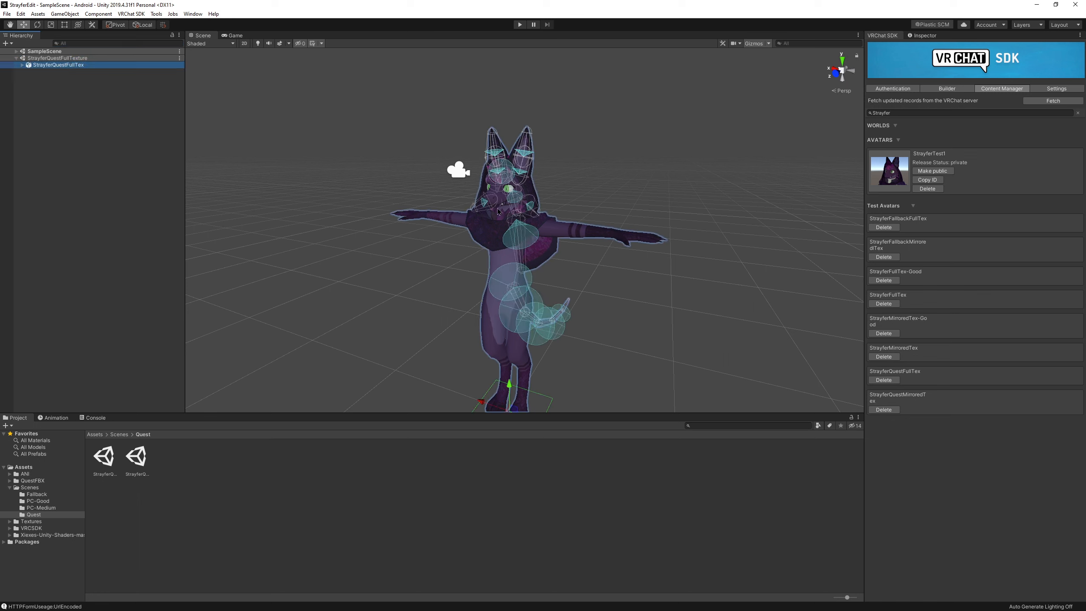
{"action": "left_click", "coordinate": [396, 270]}
{"action": "left_click", "coordinate": [491, 204]}
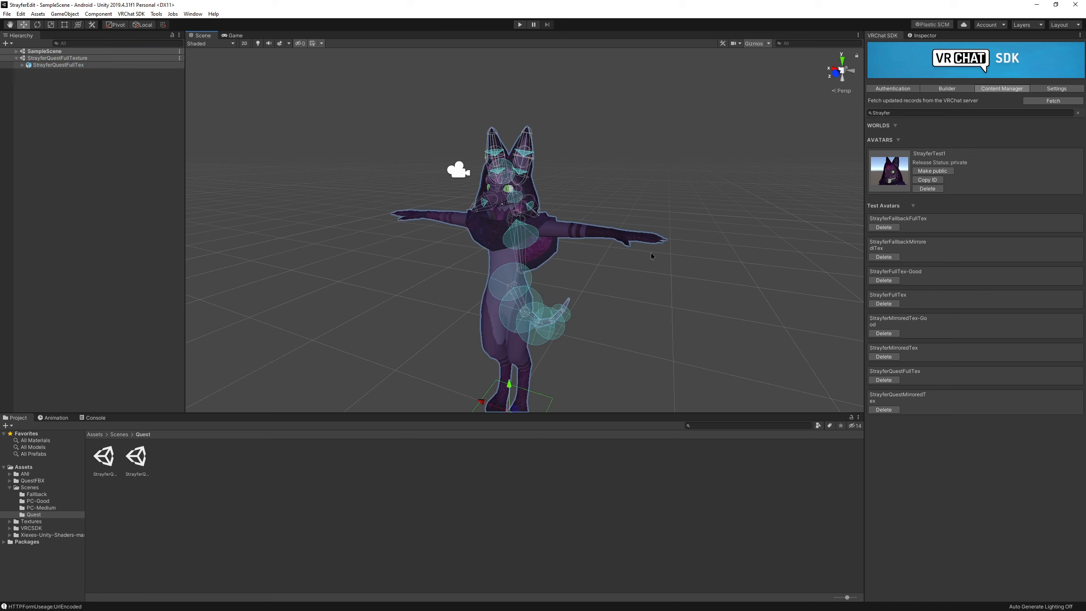
{"action": "left_click", "coordinate": [927, 36]}
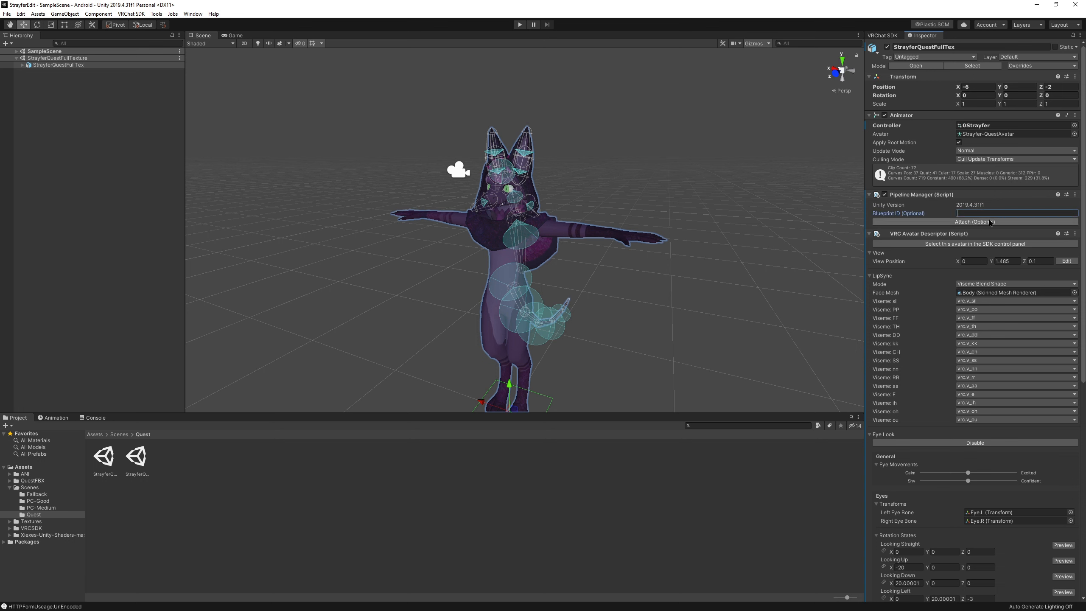
{"action": "type", "text": "avtr_a837080a-e8f6-4bcd-a52d-6faf9f882d4c"}
{"action": "left_click", "coordinate": [966, 222]}
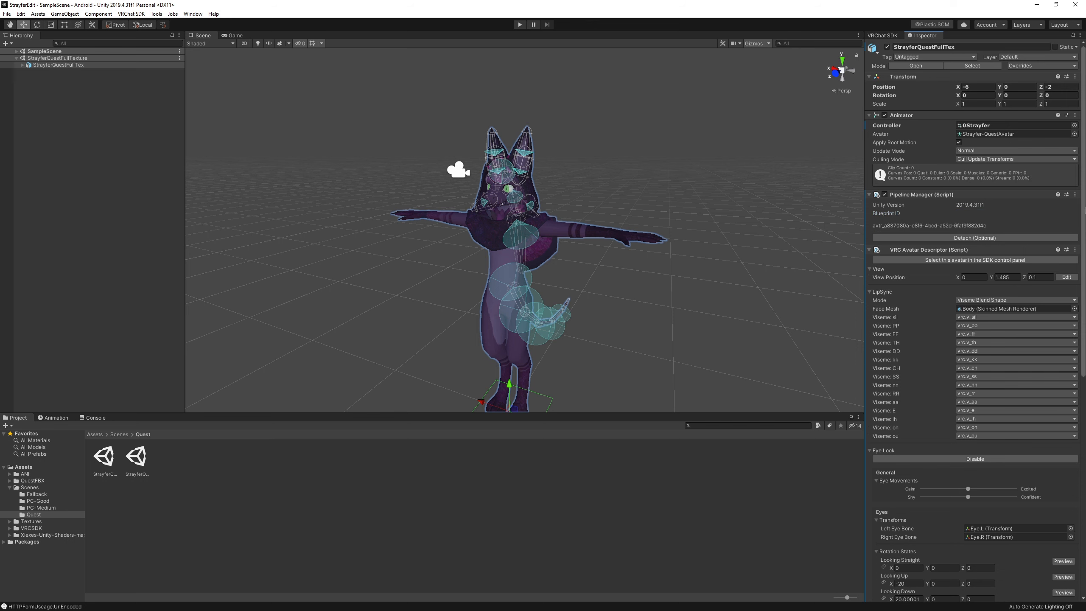
{"action": "left_click", "coordinate": [962, 225]}
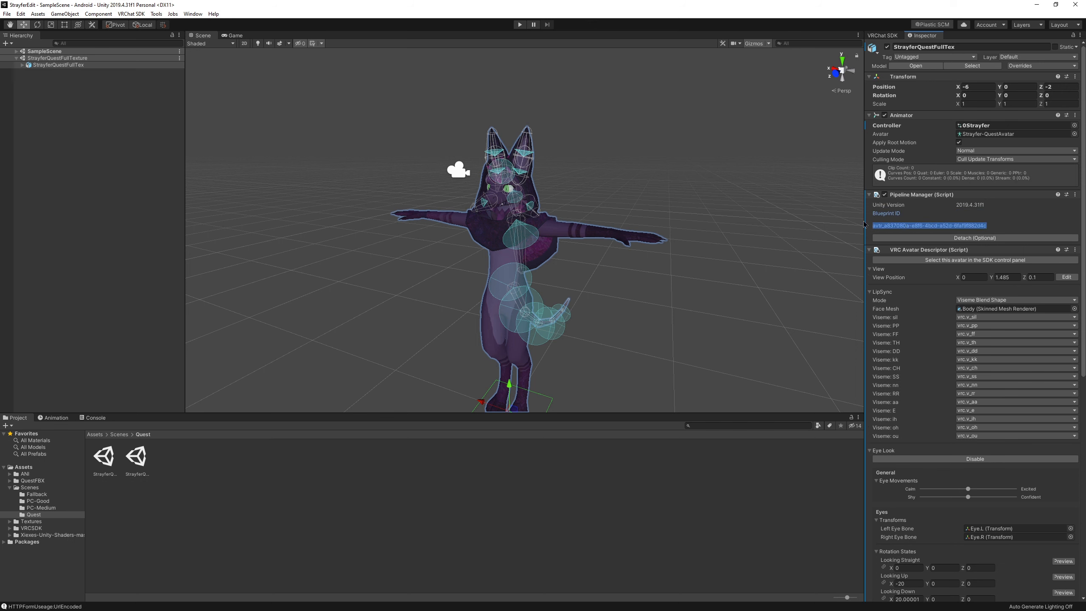
{"action": "left_click", "coordinate": [1003, 225]}
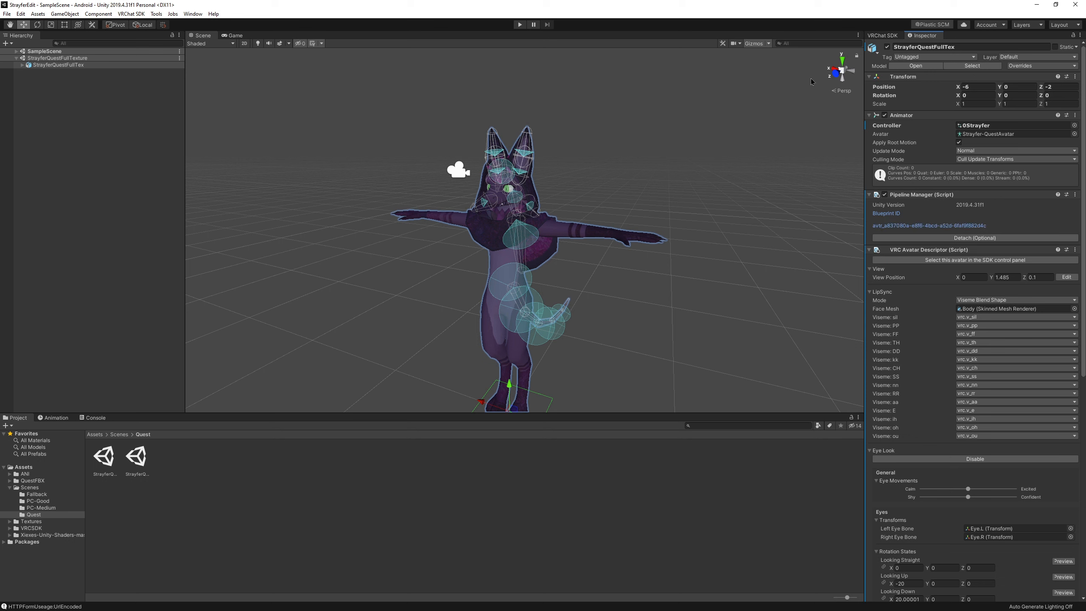
Build and publish StrayferQuestFullTex for Android, accept the content rights statement, upload it as StrayferTest1, and dismiss the completion notice.
{"action": "left_click", "coordinate": [894, 37]}
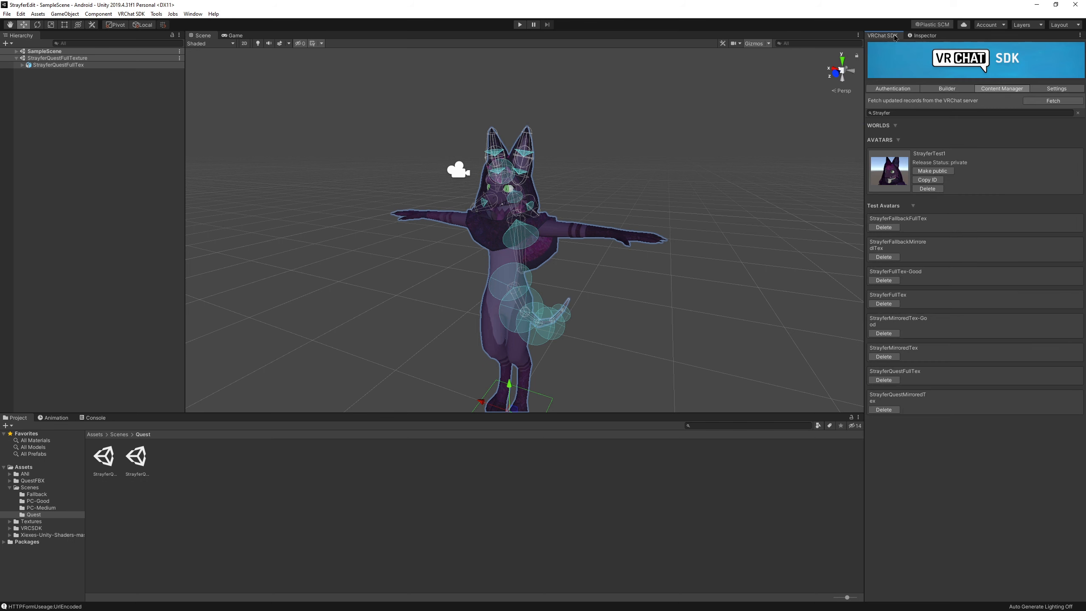
{"action": "left_click", "coordinate": [946, 88]}
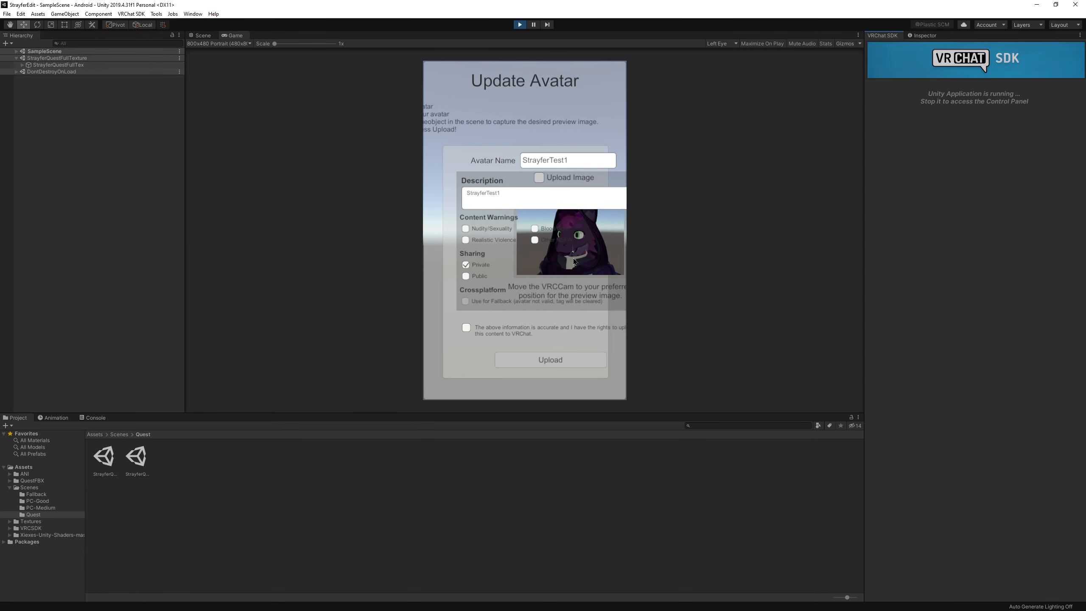
{"action": "left_click", "coordinate": [498, 336]}
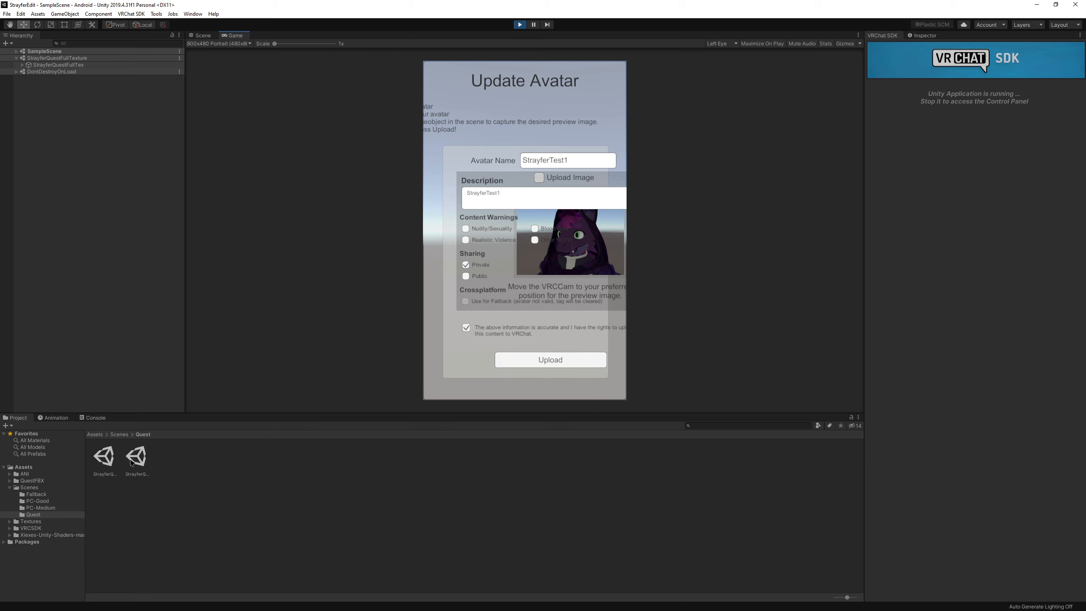
{"action": "left_click", "coordinate": [548, 360]}
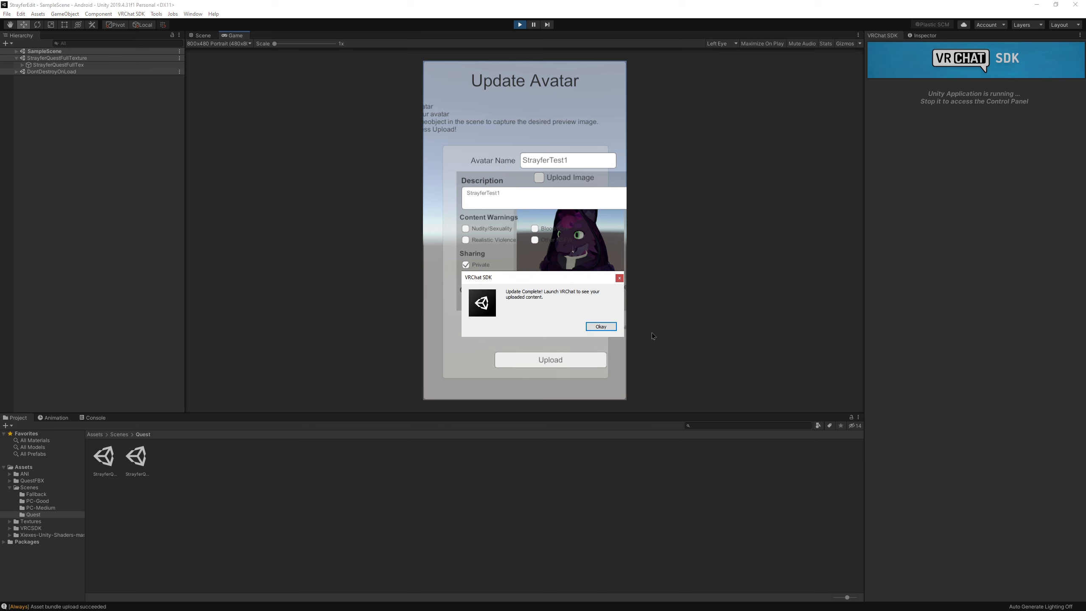
{"action": "left_click", "coordinate": [600, 326]}
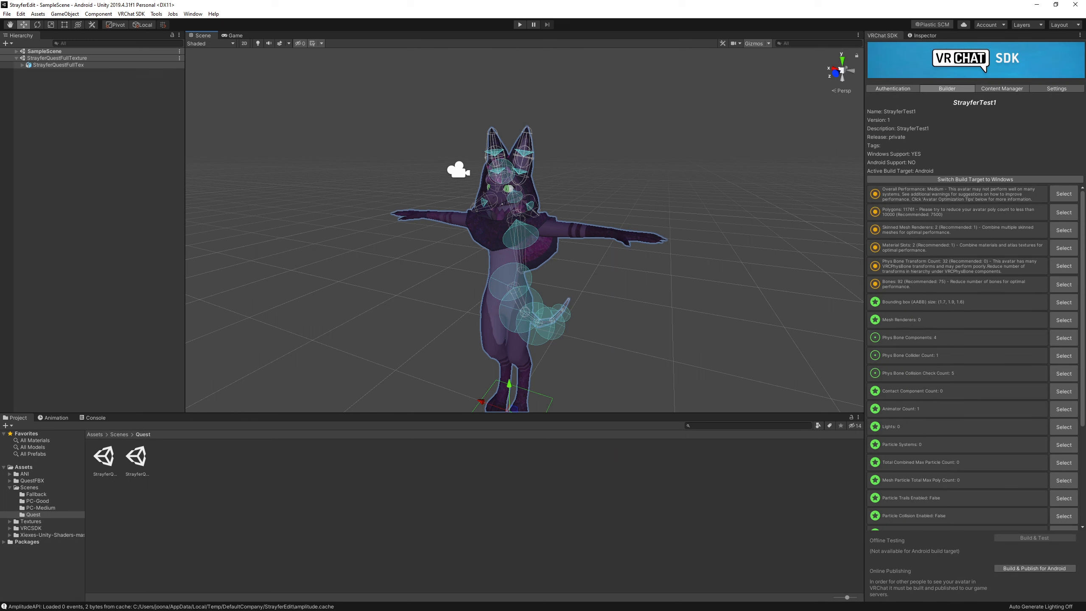
Add the StrayferFallbackFullTexture scene from Assets/Scenes/Fallback to the Hierarchy and frame its avatar in the Scene view.
{"action": "left_click", "coordinate": [358, 337]}
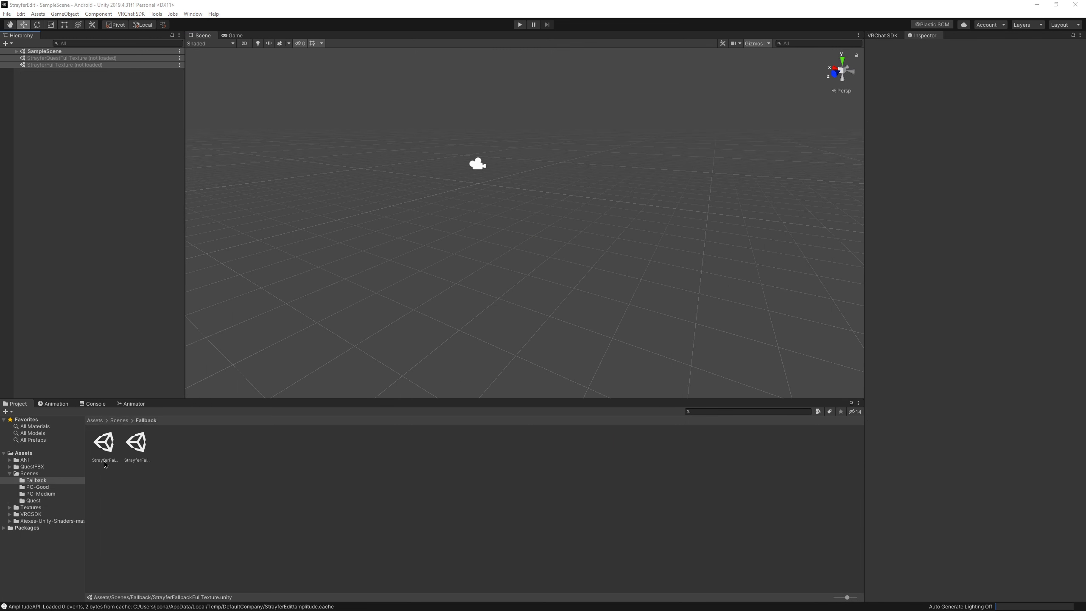
{"action": "left_click_drag", "start_coordinate": [104, 465], "coordinate": [128, 300]}
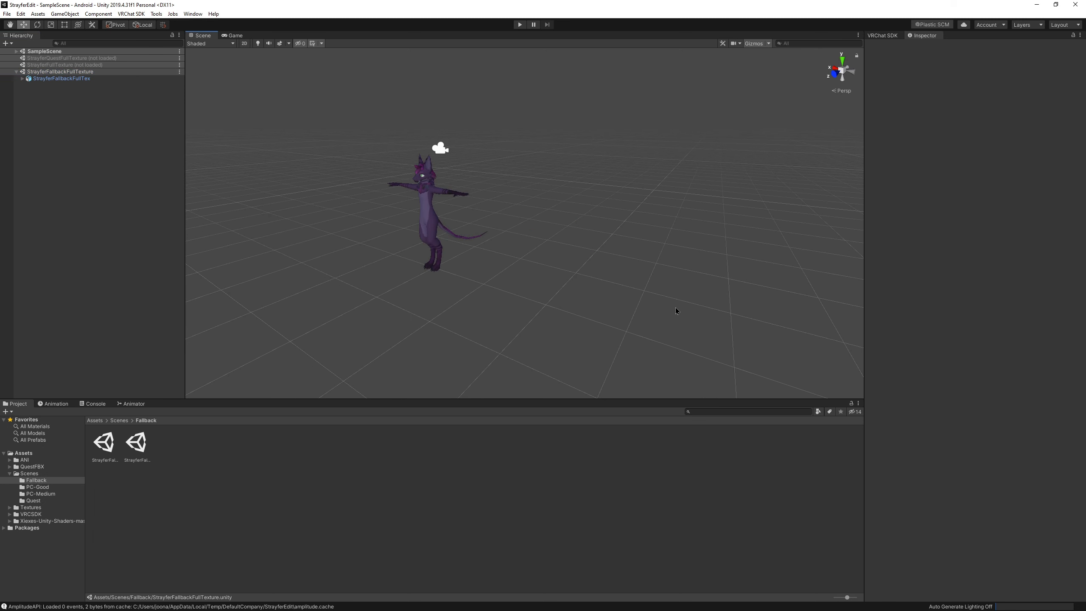
{"action": "right_click_drag", "start_coordinate": [675, 308], "coordinate": [630, 294]}
{"action": "scroll", "coordinate": [587, 221], "scroll_direction": "up", "scroll_amount": 6}
{"action": "mouse_move", "coordinate": [603, 231]}
{"action": "middle_mouse_down"}
{"action": "mouse_move", "coordinate": [615, 238]}
{"action": "mouse_move", "coordinate": [601, 238]}
{"action": "middle_mouse_up"}
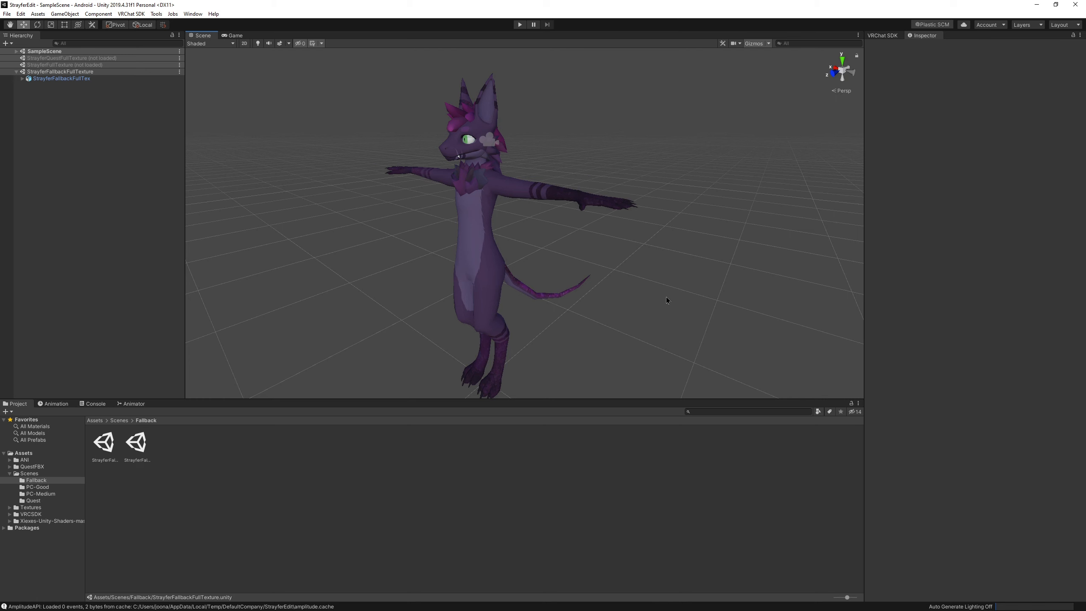
{"action": "right_click_drag", "start_coordinate": [651, 271], "coordinate": [605, 289]}
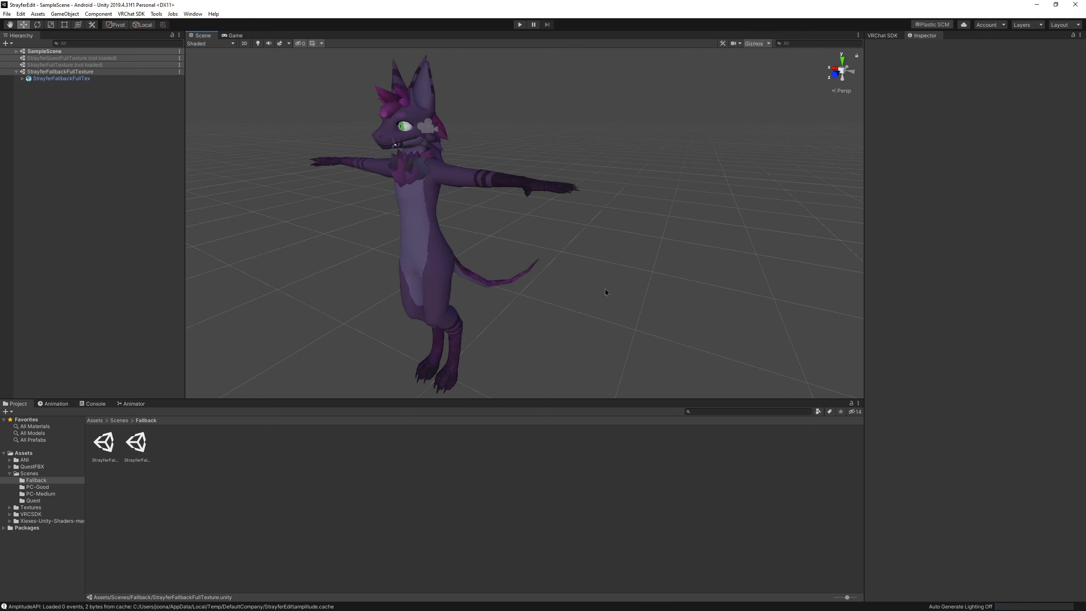
Inspect the fallback avatar's Body mesh properties and review its Android performance ratings in the VRChat SDK builder.
{"action": "left_click", "coordinate": [426, 272]}
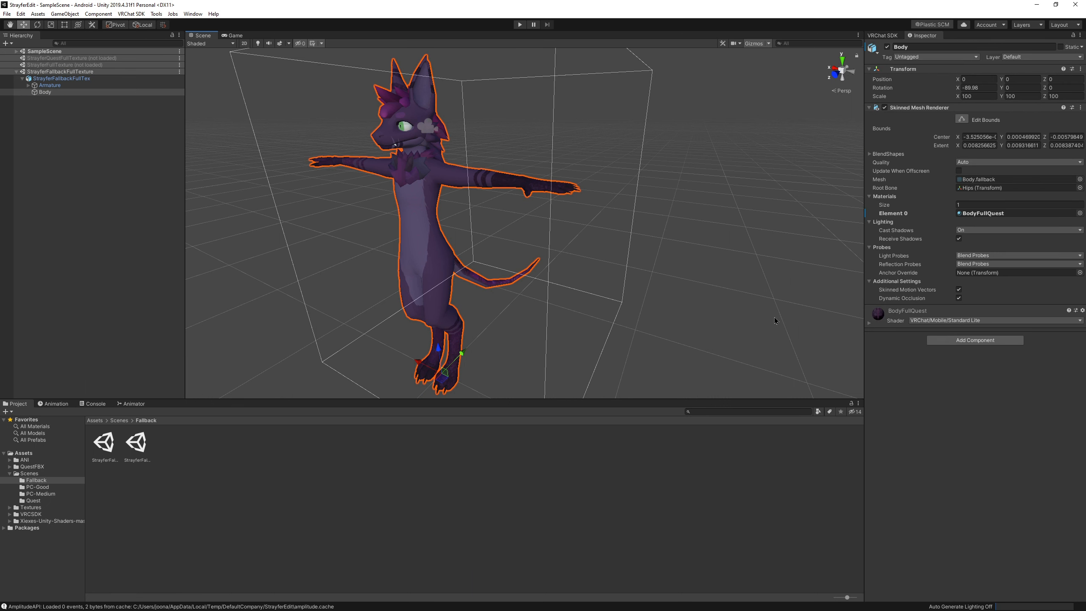
{"action": "right_click_drag", "start_coordinate": [675, 274], "coordinate": [650, 259]}
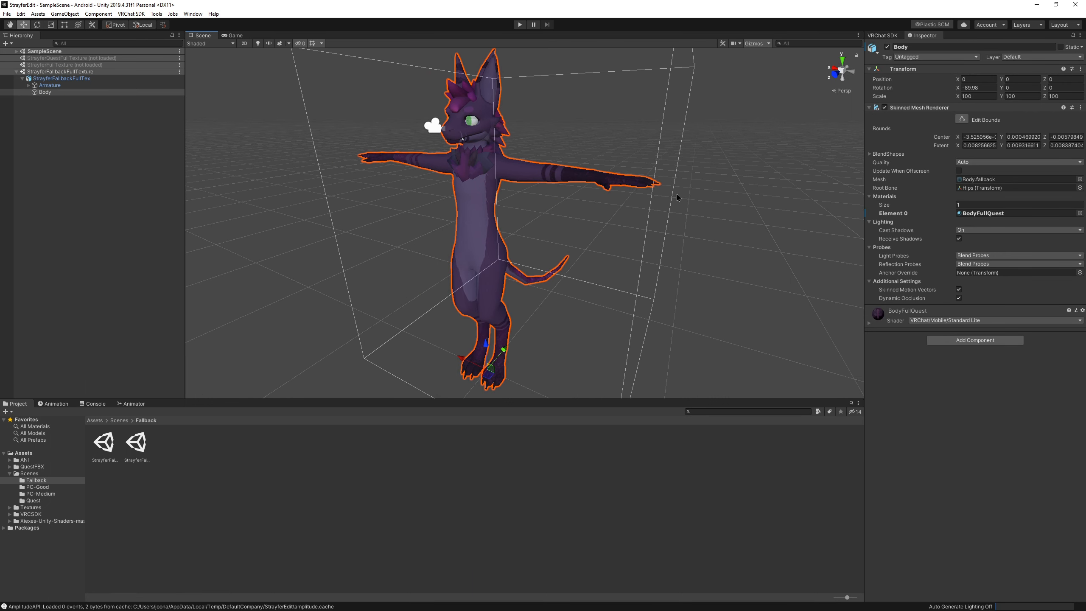
{"action": "left_click", "coordinate": [884, 36]}
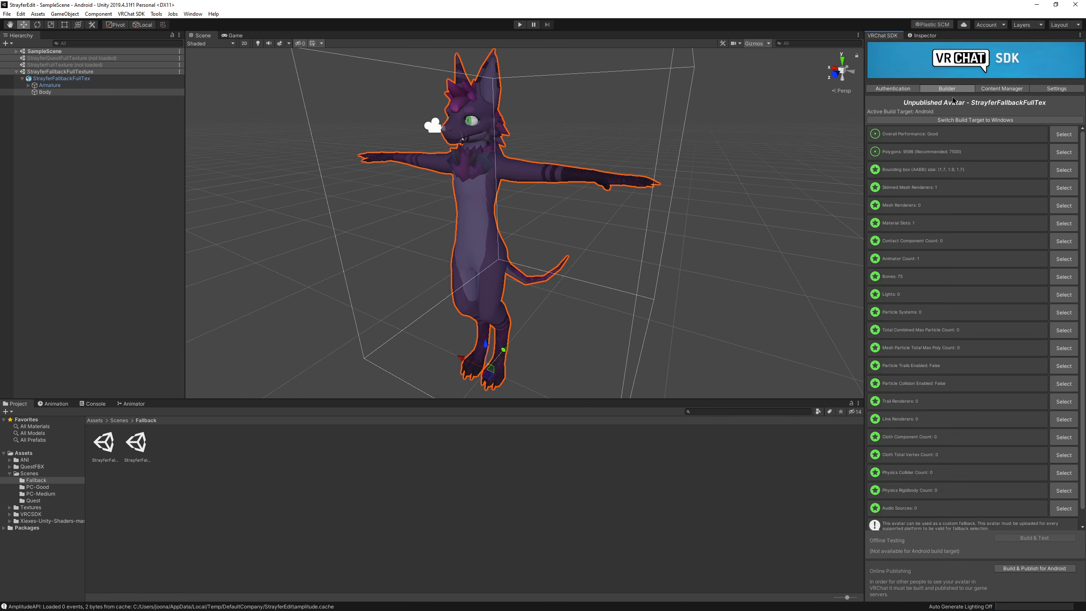
{"action": "scroll", "coordinate": [933, 173], "scroll_direction": "down", "scroll_amount": 1}
{"action": "scroll", "coordinate": [993, 276], "scroll_direction": "up", "scroll_amount": 1}
Deselect the Body mesh and examine the fallback avatar from several angles.
{"action": "left_click", "coordinate": [644, 248]}
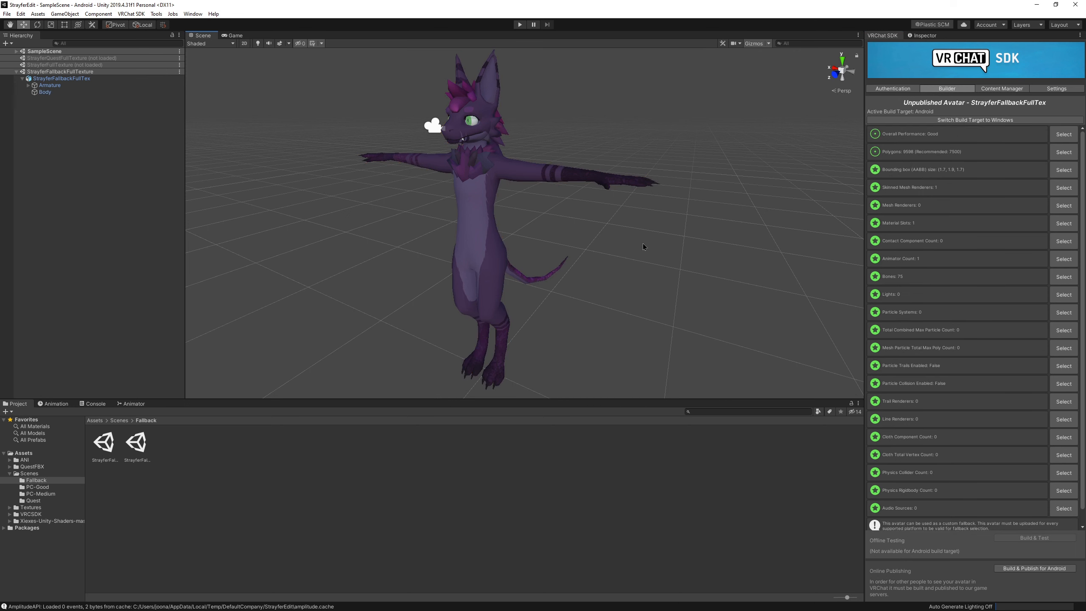
{"action": "key", "text": "a"}
{"action": "right_click_drag", "start_coordinate": [644, 249], "coordinate": [633, 276]}
{"action": "key", "text": "a"}
{"action": "right_click_drag", "start_coordinate": [436, 291], "coordinate": [542, 265]}
{"action": "middle_click_drag", "start_coordinate": [489, 263], "coordinate": [462, 262]}
{"action": "right_click_drag", "start_coordinate": [710, 260], "coordinate": [540, 276]}
{"action": "mouse_move", "coordinate": [540, 276]}
{"action": "middle_mouse_down"}
{"action": "mouse_move", "coordinate": [466, 269]}
{"action": "mouse_move", "coordinate": [535, 280]}
{"action": "middle_mouse_up"}
{"action": "scroll", "coordinate": [519, 276], "scroll_direction": "down", "scroll_amount": 3}
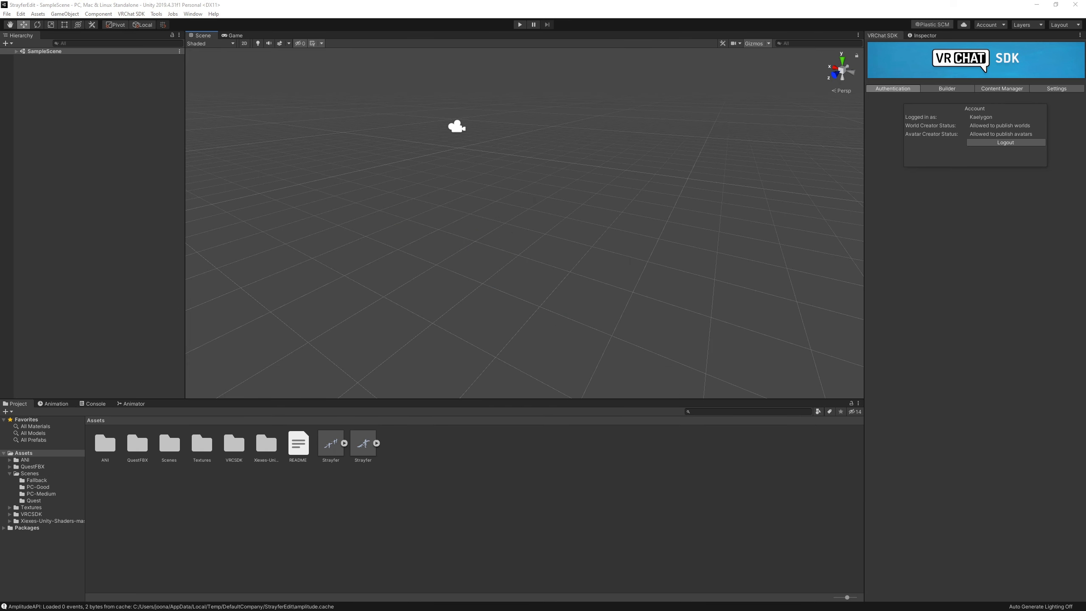
Add the StrayferFullTexture-Good scene from Assets/Scenes/PC-Good to the Hierarchy and frame its avatar in the Scene view.
{"action": "double_click", "coordinate": [169, 444]}
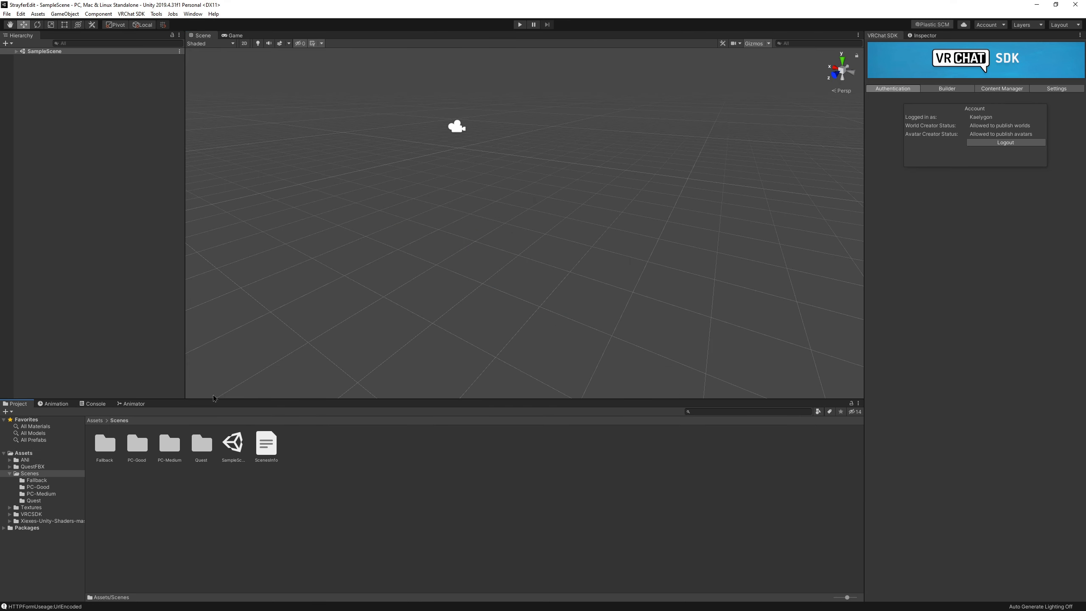
{"action": "double_click", "coordinate": [138, 445]}
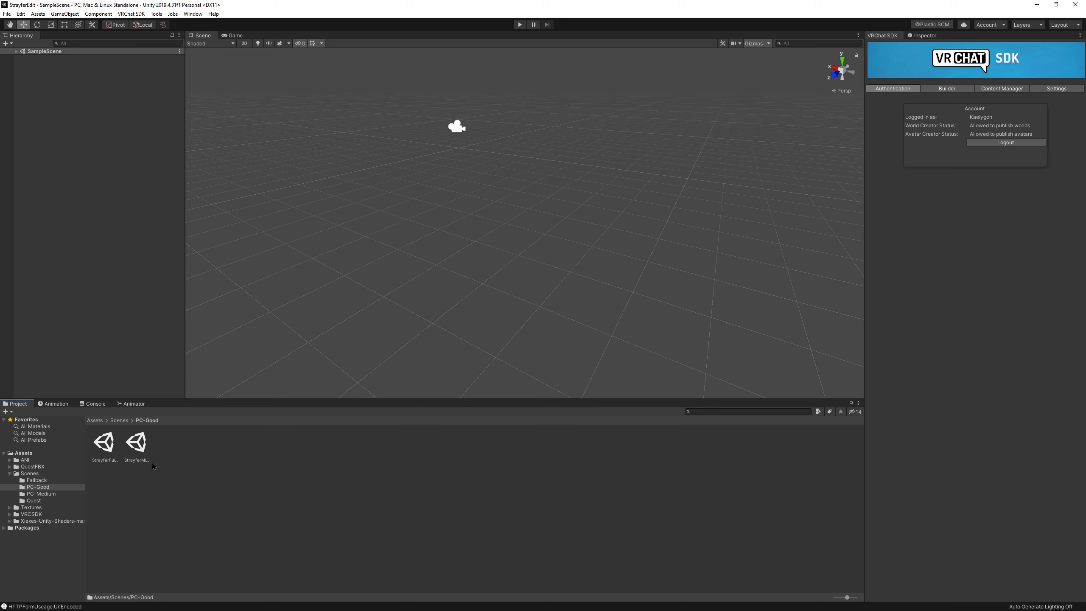
{"action": "left_click", "coordinate": [137, 444]}
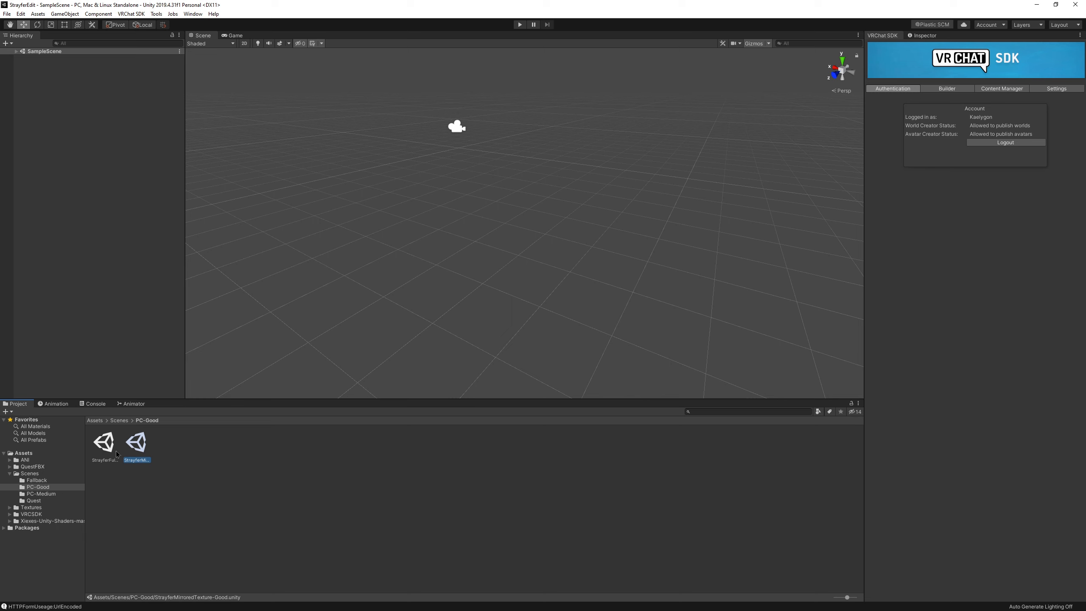
{"action": "left_click", "coordinate": [114, 448]}
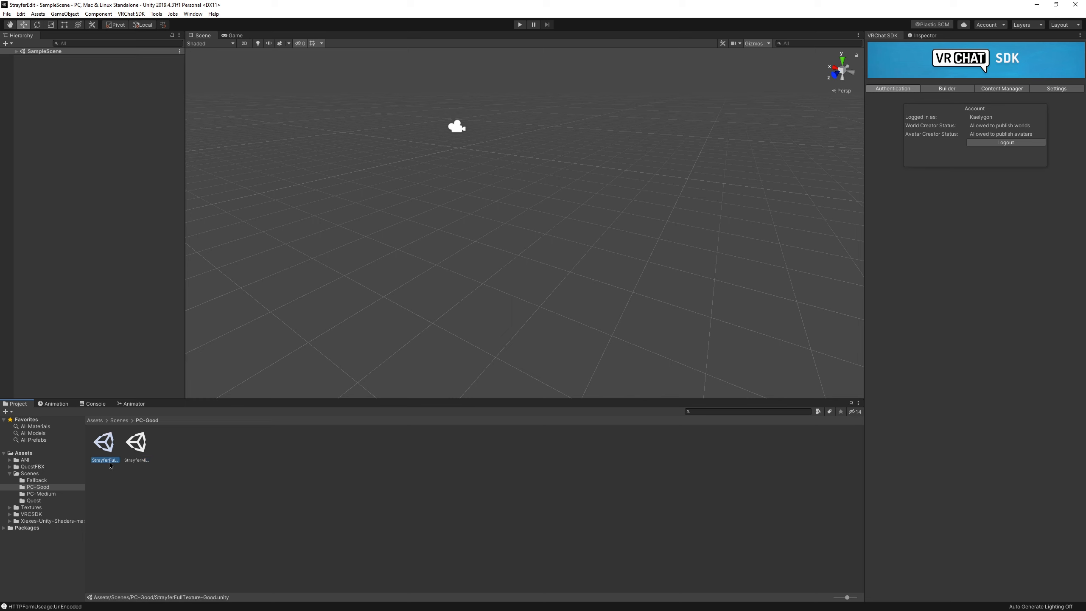
{"action": "left_click_drag", "start_coordinate": [107, 455], "coordinate": [62, 63]}
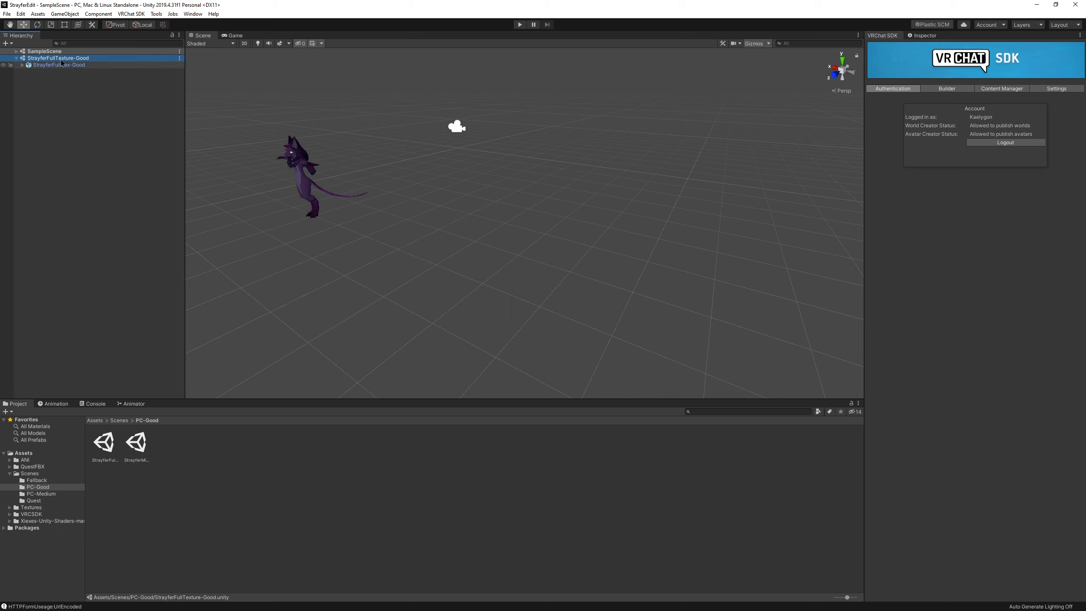
{"action": "left_click", "coordinate": [54, 65]}
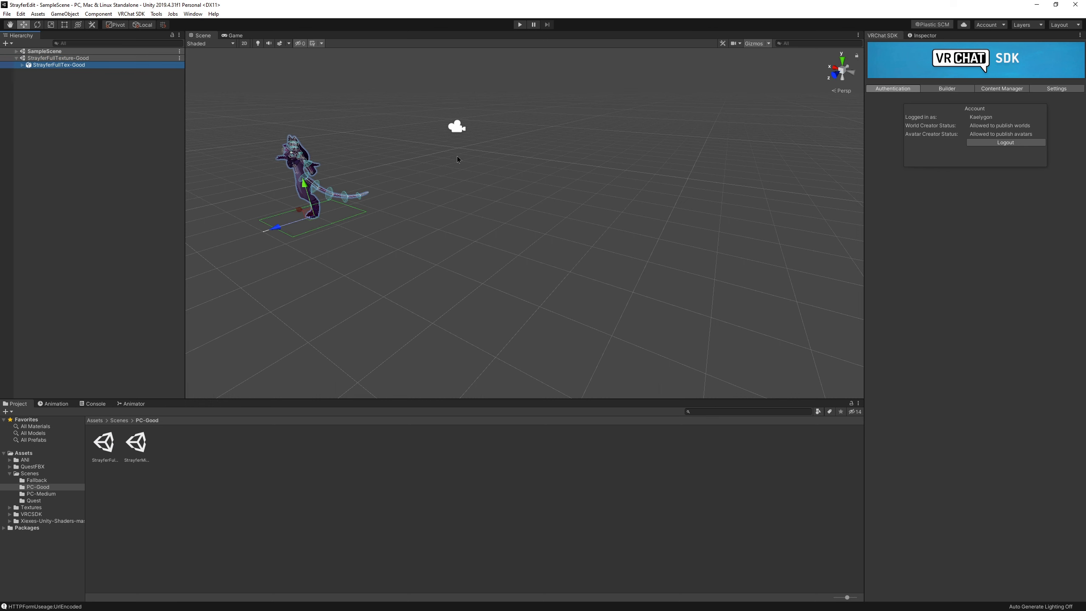
{"action": "key", "text": "f"}
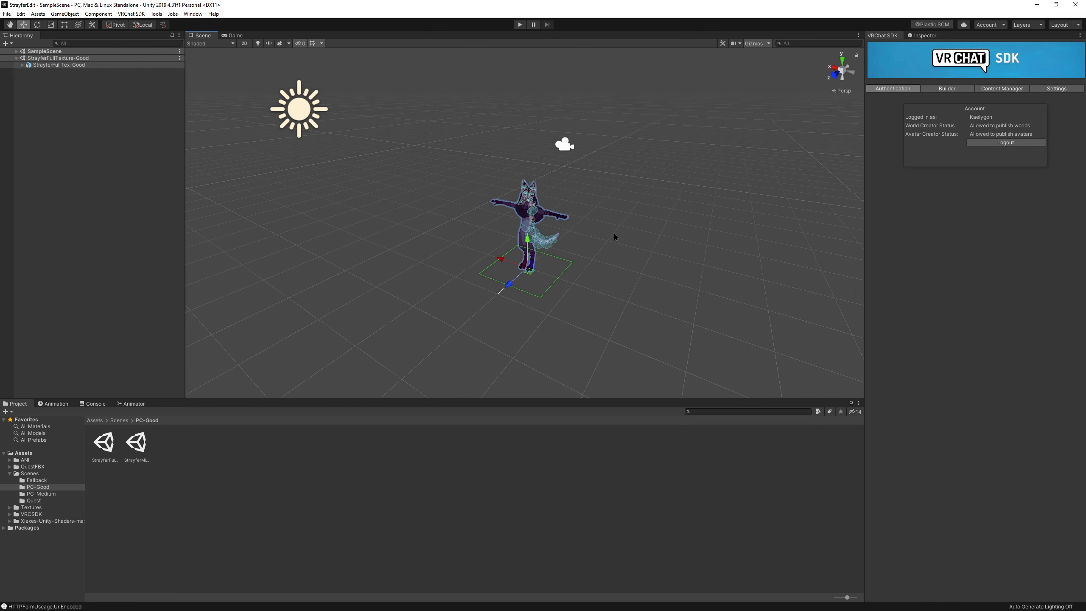
{"action": "left_click", "coordinate": [645, 253]}
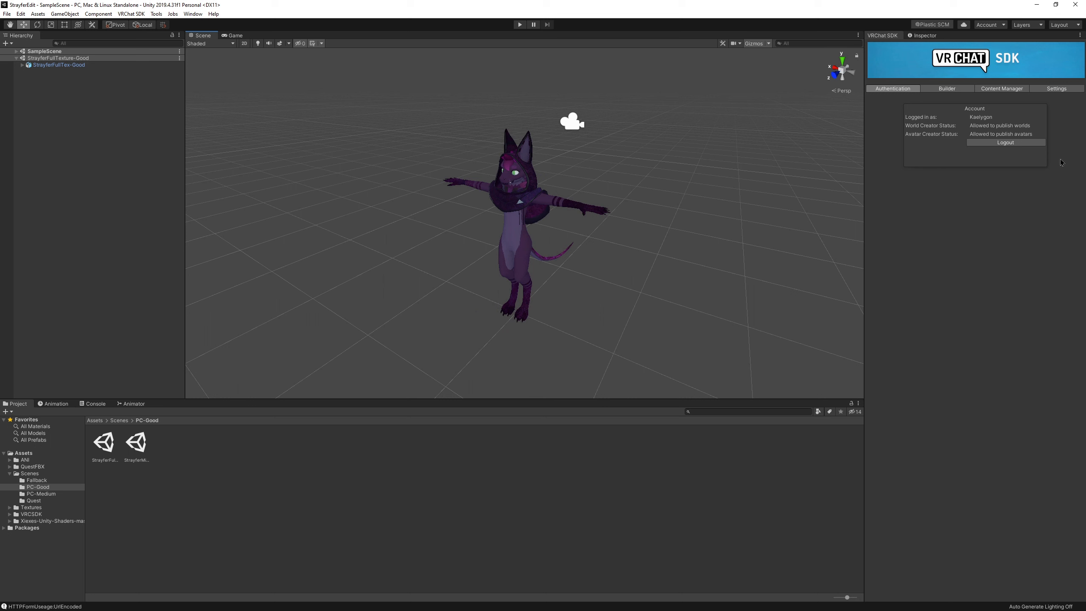
Build and publish StrayferFullTex-Good for Windows, name it StraferPC-Good, accept the content rights statement, upload it, and dismiss the completion notice.
{"action": "left_click", "coordinate": [952, 88]}
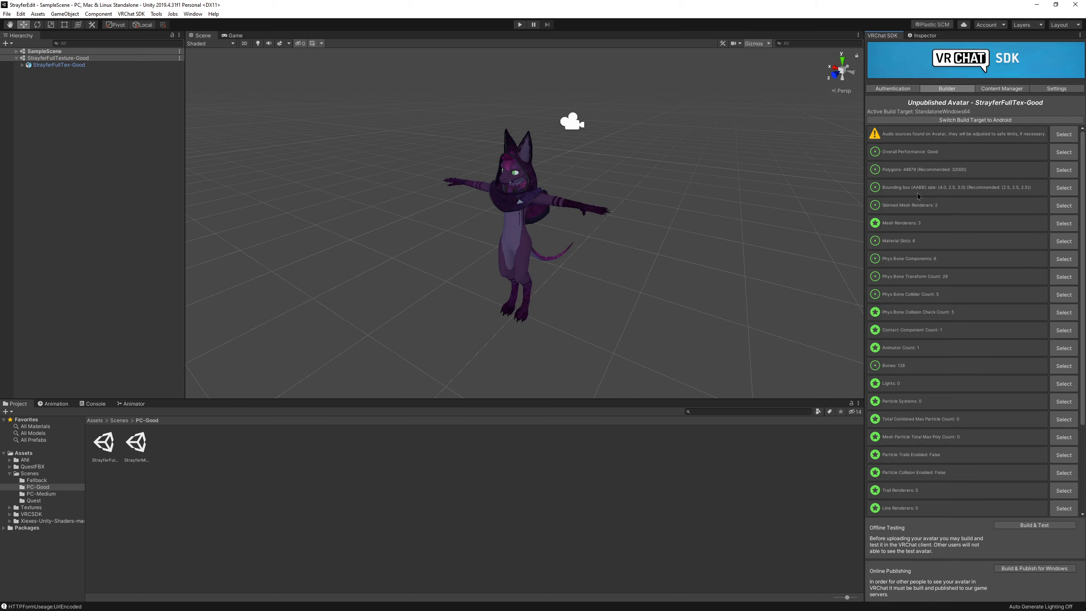
{"action": "scroll", "coordinate": [917, 195], "scroll_direction": "down", "scroll_amount": 1}
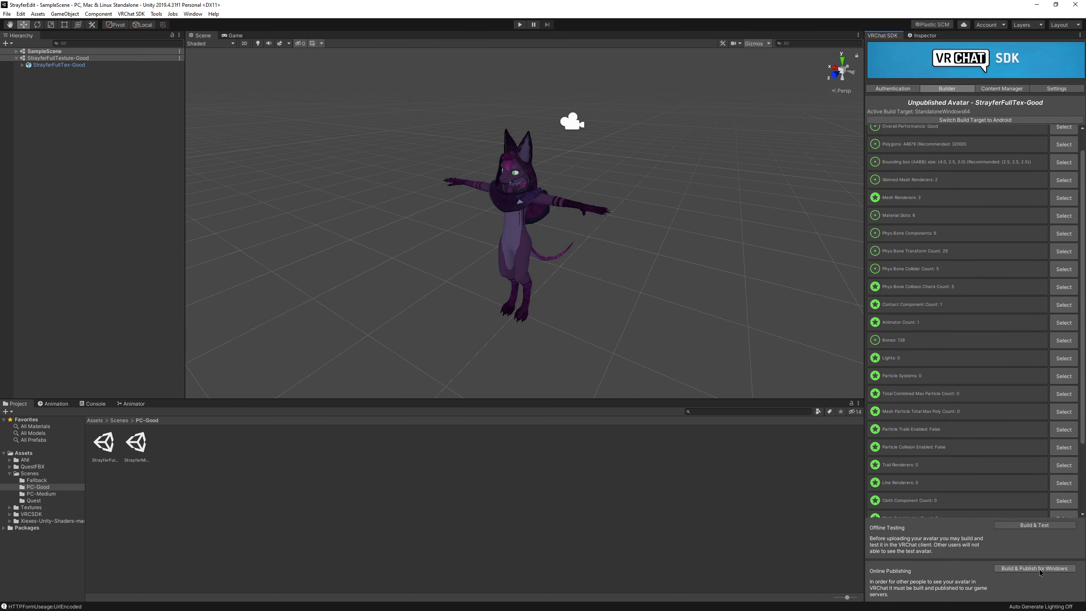
{"action": "left_click", "coordinate": [1042, 573]}
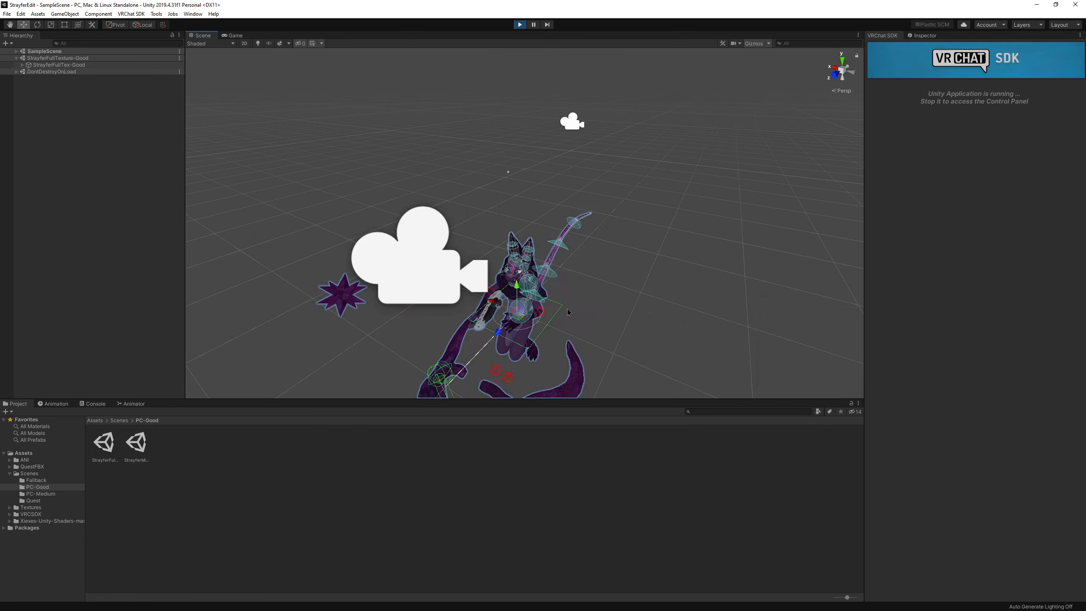
{"action": "type", "text": "StraferPC-Good"}
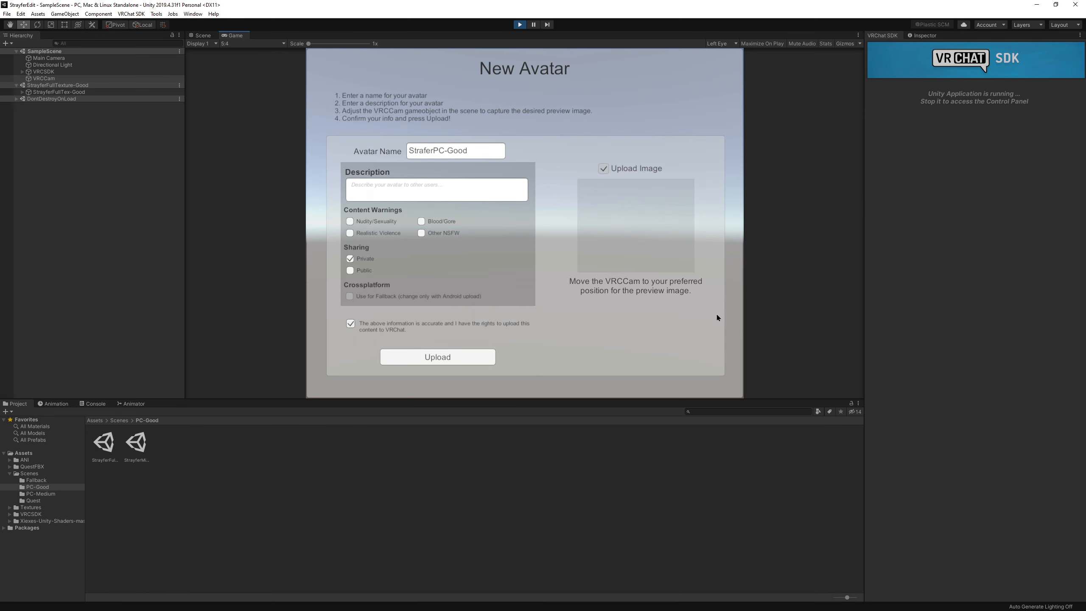
{"action": "left_click", "coordinate": [350, 323]}
{"action": "left_click", "coordinate": [438, 356]}
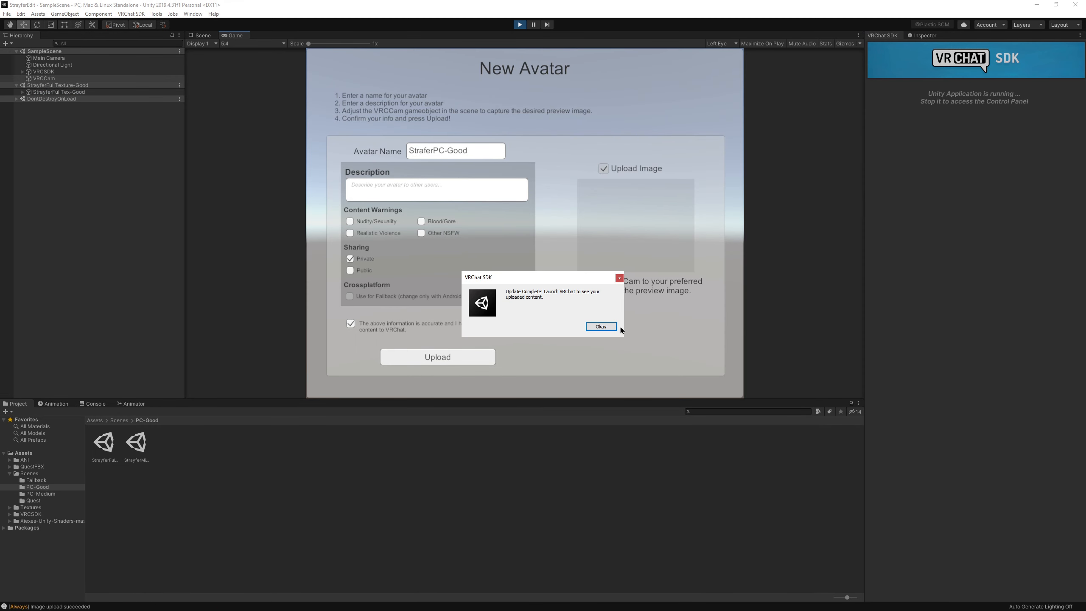
{"action": "left_click", "coordinate": [600, 327]}
Add the StrayferFallbackFullTexture scene from Assets/Scenes/Fallback to the Hierarchy alongside the PC avatar's scene.
{"action": "middle_click_drag", "start_coordinate": [438, 219], "coordinate": [417, 216]}
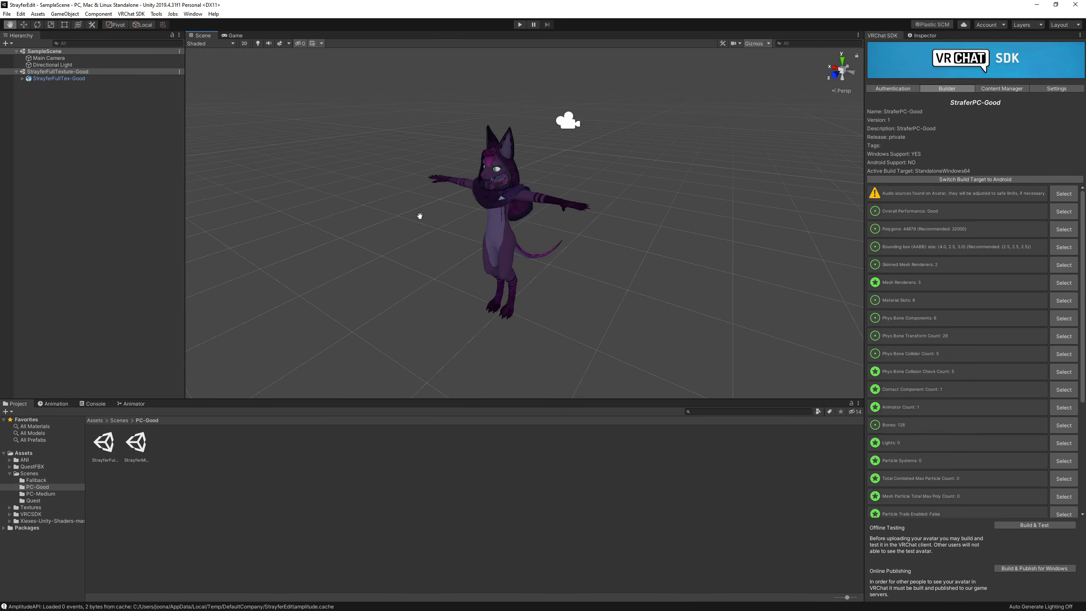
{"action": "left_click", "coordinate": [95, 420]}
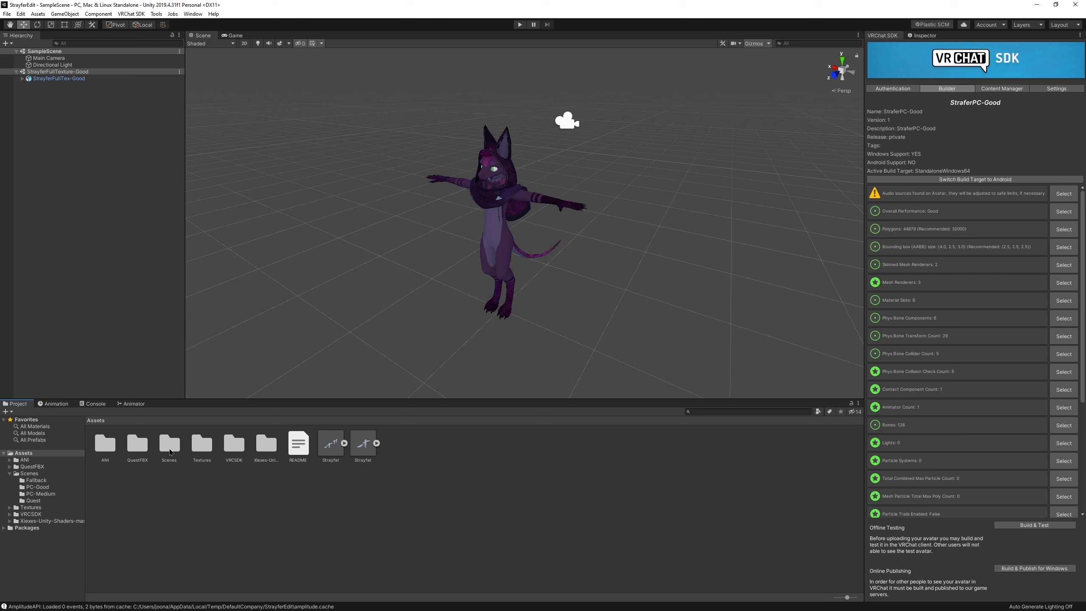
{"action": "left_click", "coordinate": [141, 447]}
{"action": "double_click", "coordinate": [169, 445]}
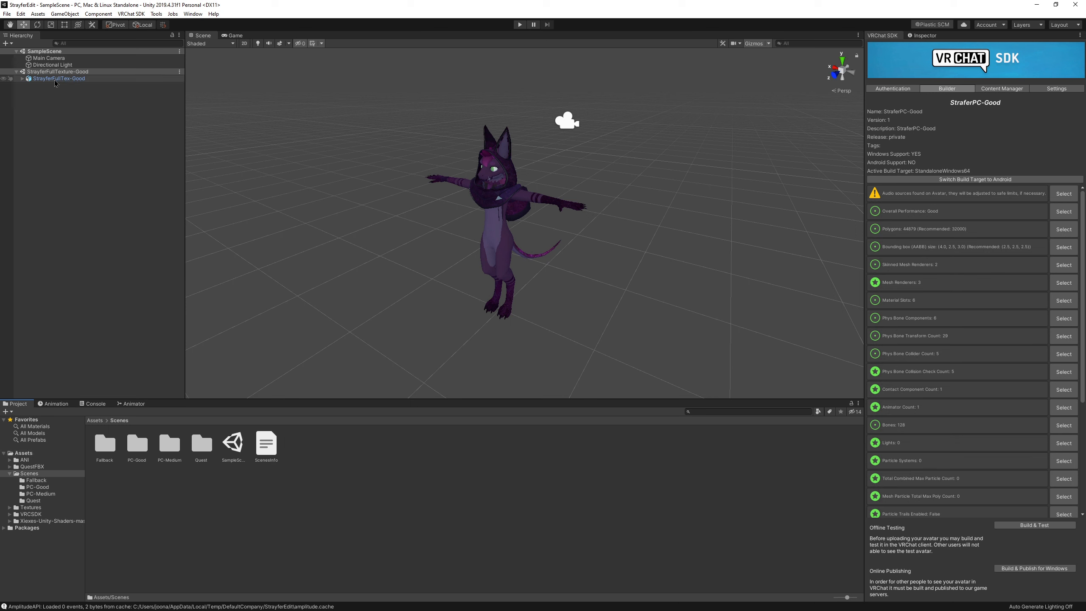
{"action": "double_click", "coordinate": [104, 445]}
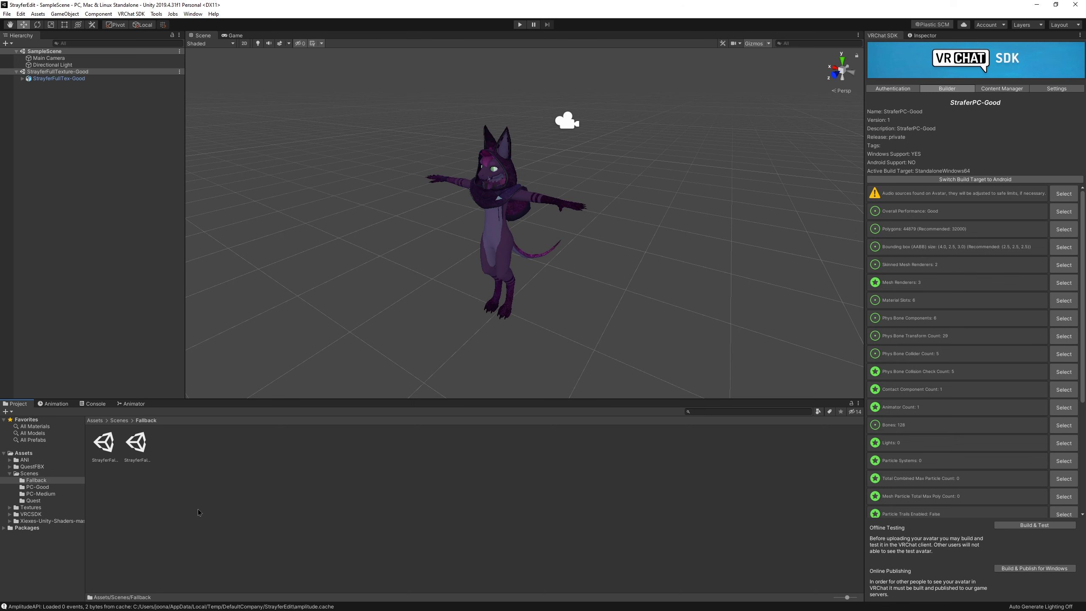
{"action": "left_click", "coordinate": [141, 446]}
{"action": "left_click", "coordinate": [110, 442]}
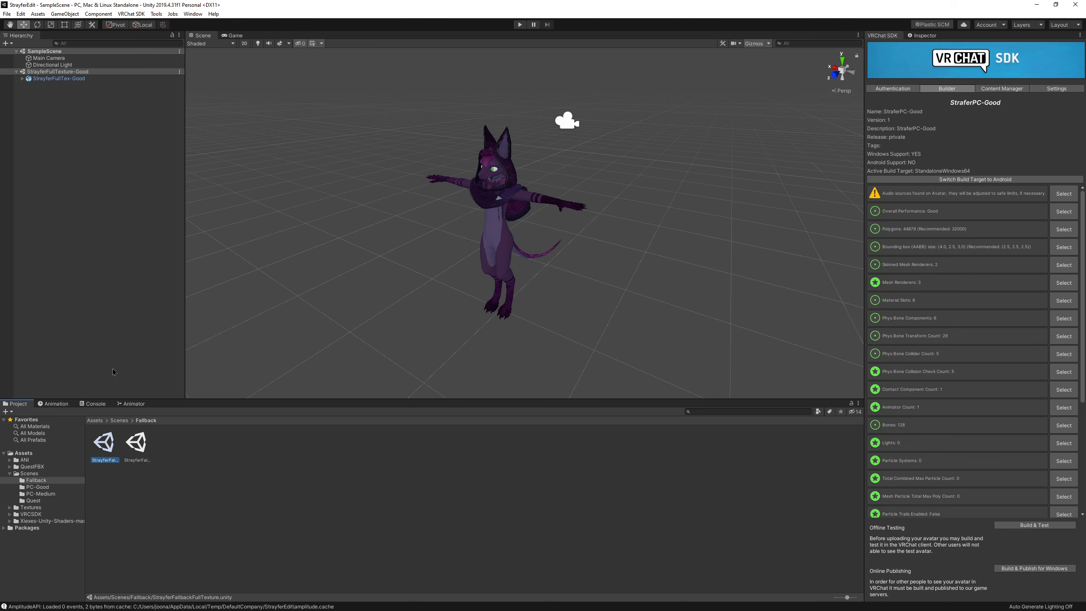
{"action": "left_click_drag", "start_coordinate": [107, 442], "coordinate": [73, 192]}
{"action": "scroll", "coordinate": [629, 244], "scroll_direction": "down", "scroll_amount": 5}
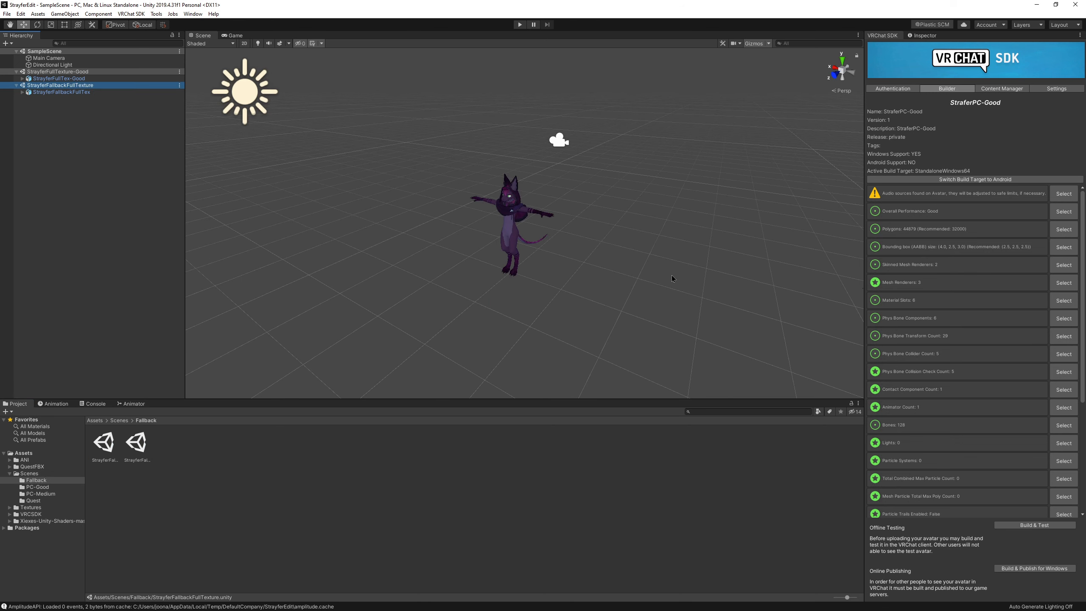
{"action": "middle_click_drag", "start_coordinate": [673, 280], "coordinate": [453, 237]}
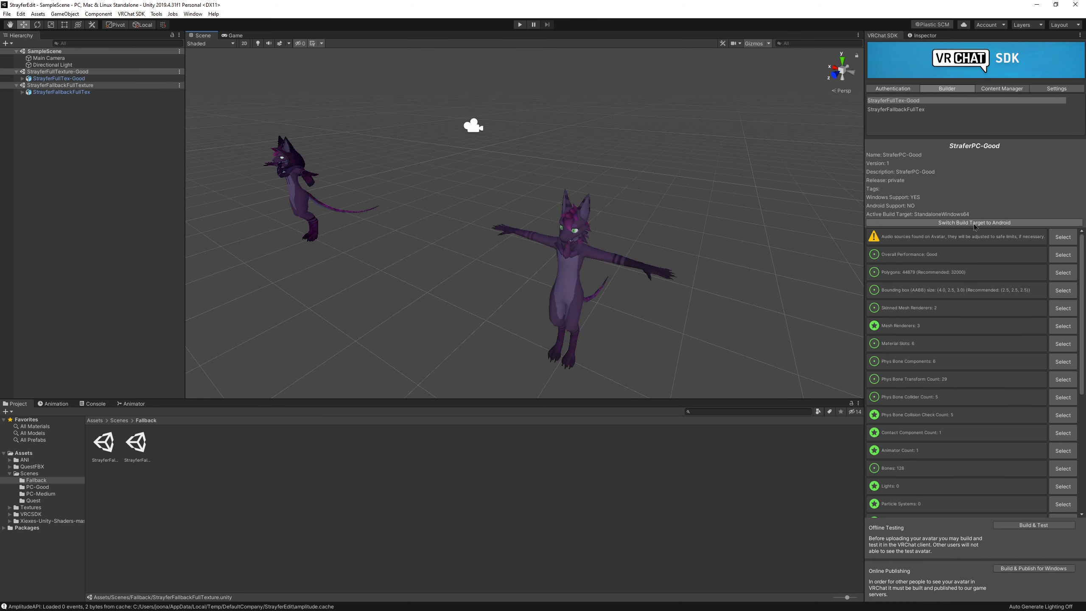
Switch the build target to Android, then search the uploaded content for "Strafe" and copy StraferPC-Good's blueprint ID.
{"action": "left_click", "coordinate": [974, 222]}
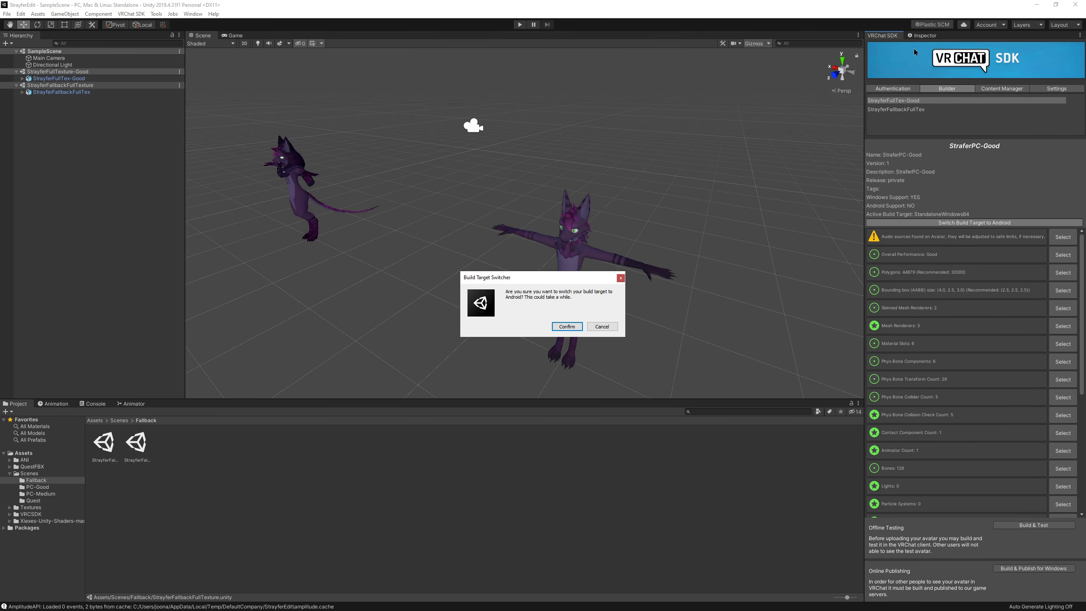
{"action": "left_click", "coordinate": [563, 326]}
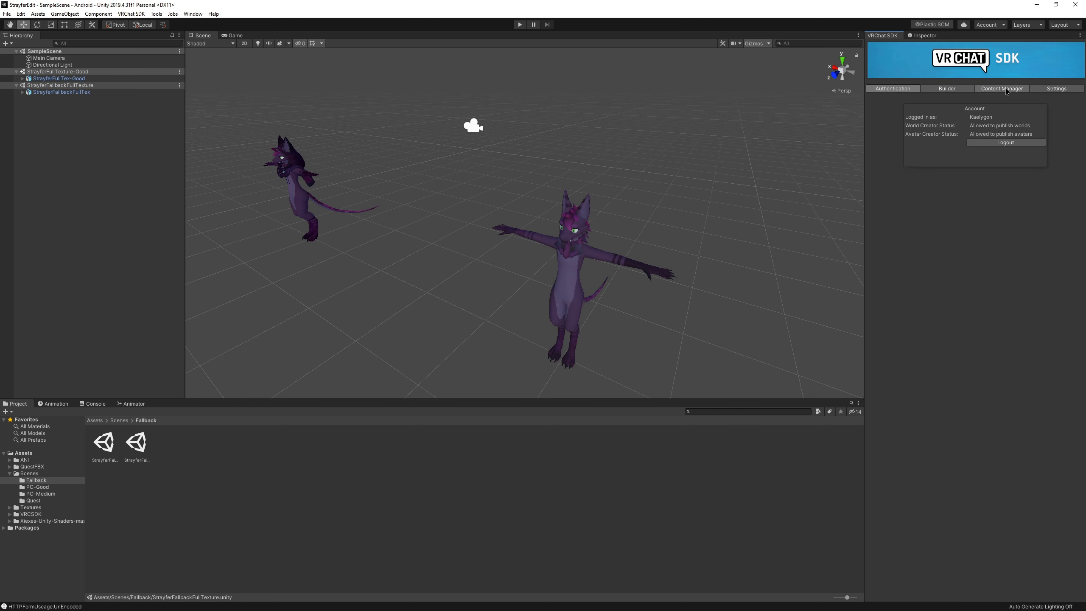
{"action": "left_click", "coordinate": [1001, 89]}
{"action": "left_click", "coordinate": [905, 111]}
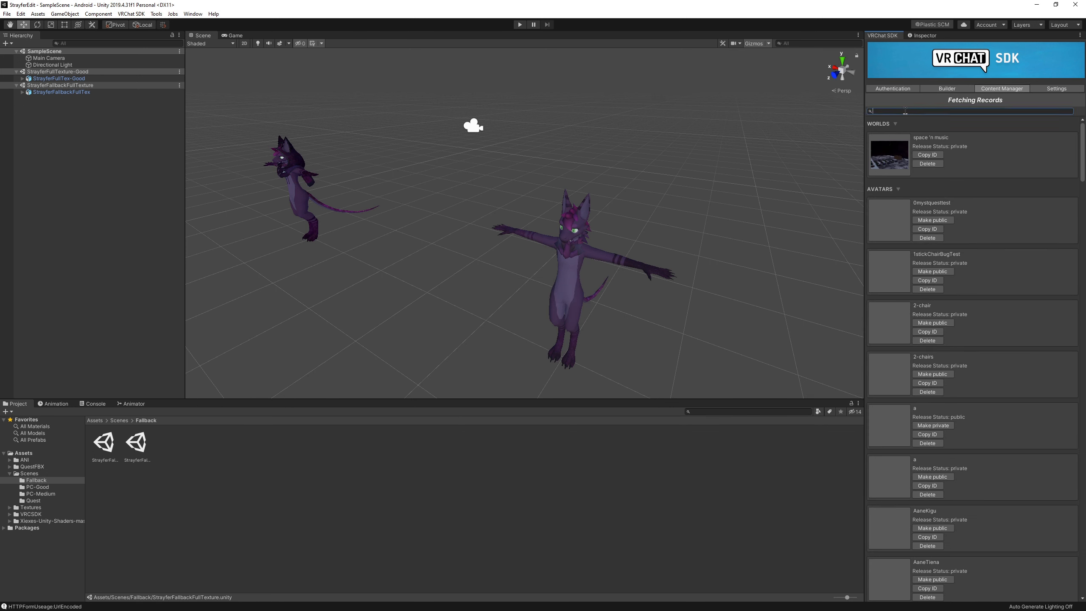
{"action": "type", "text": "Strafe"}
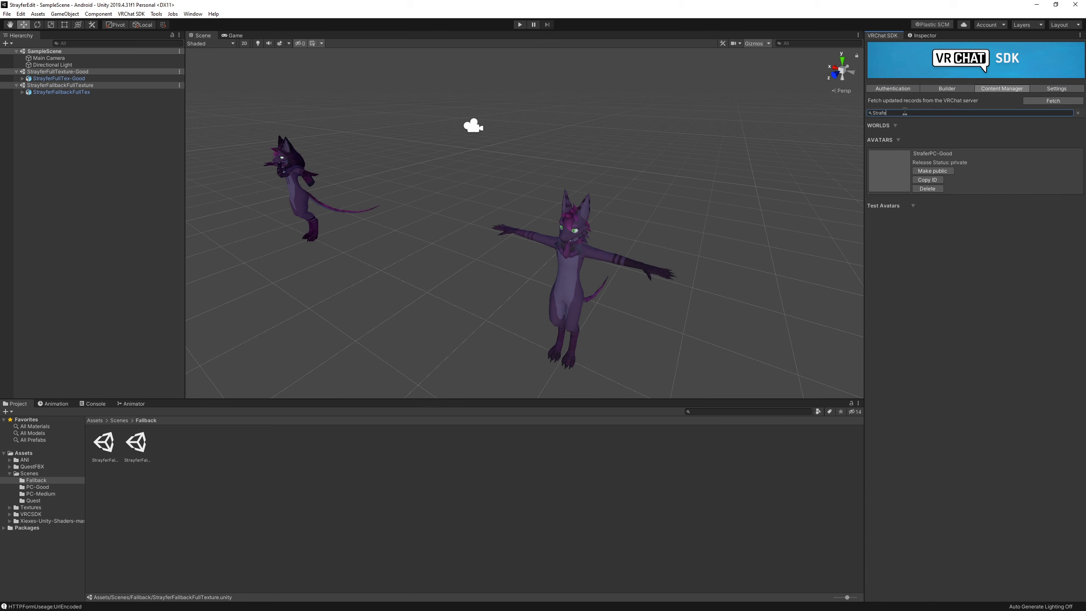
{"action": "left_click", "coordinate": [931, 181]}
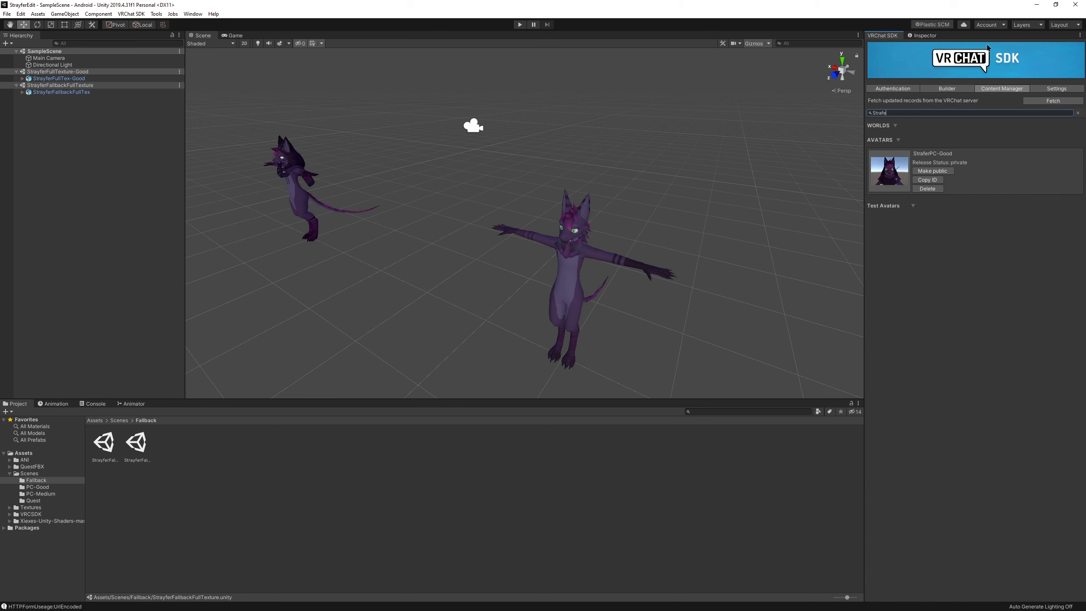
Paste the copied blueprint ID into the StrayferFallbackFullTex avatar's Pipeline Manager, attach it, and deselect the avatar.
{"action": "left_click", "coordinate": [930, 39]}
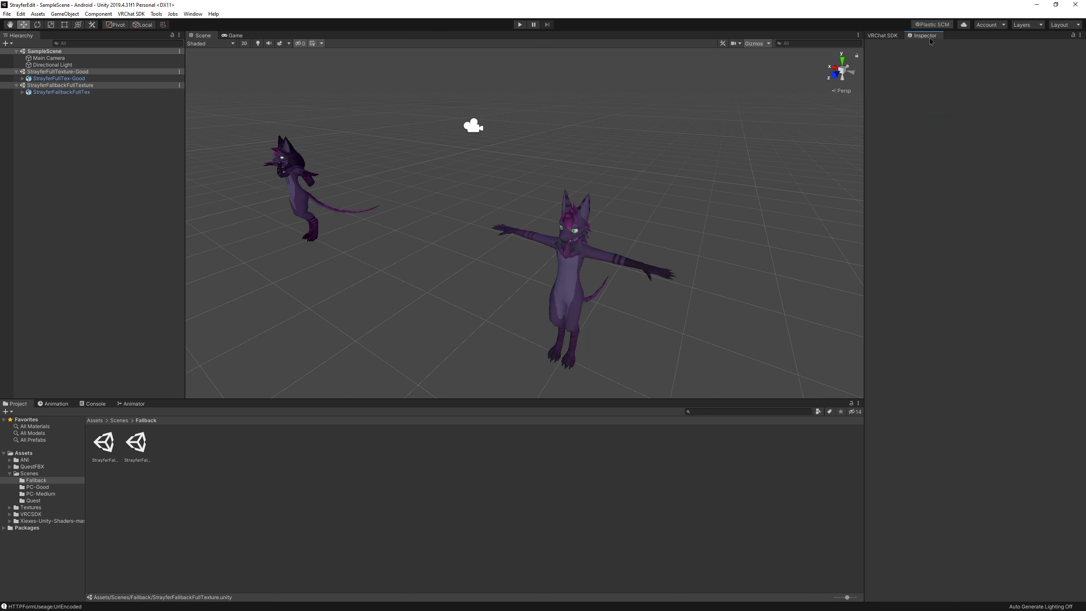
{"action": "middle_click_drag", "start_coordinate": [523, 141], "coordinate": [493, 120]}
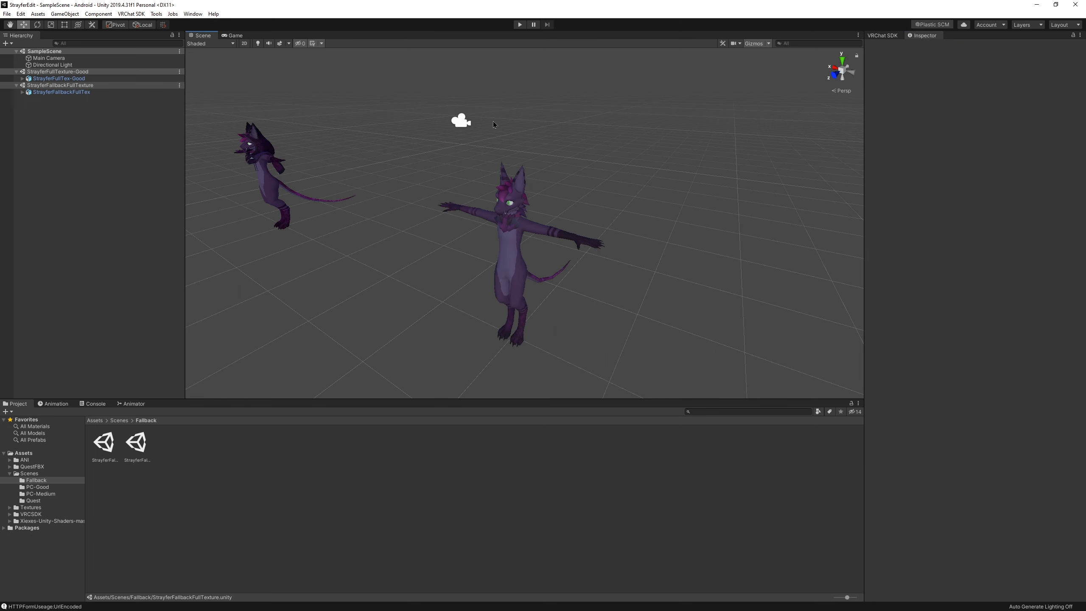
{"action": "left_click", "coordinate": [511, 230]}
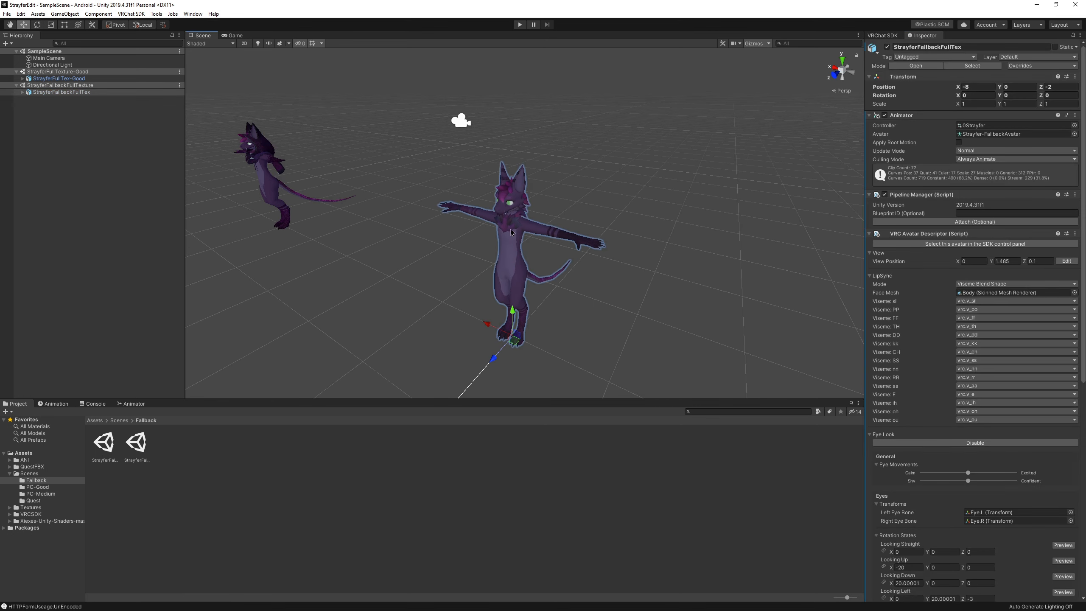
{"action": "left_click", "coordinate": [975, 213]}
{"action": "right_click", "coordinate": [974, 214]}
{"action": "left_click", "coordinate": [992, 239]}
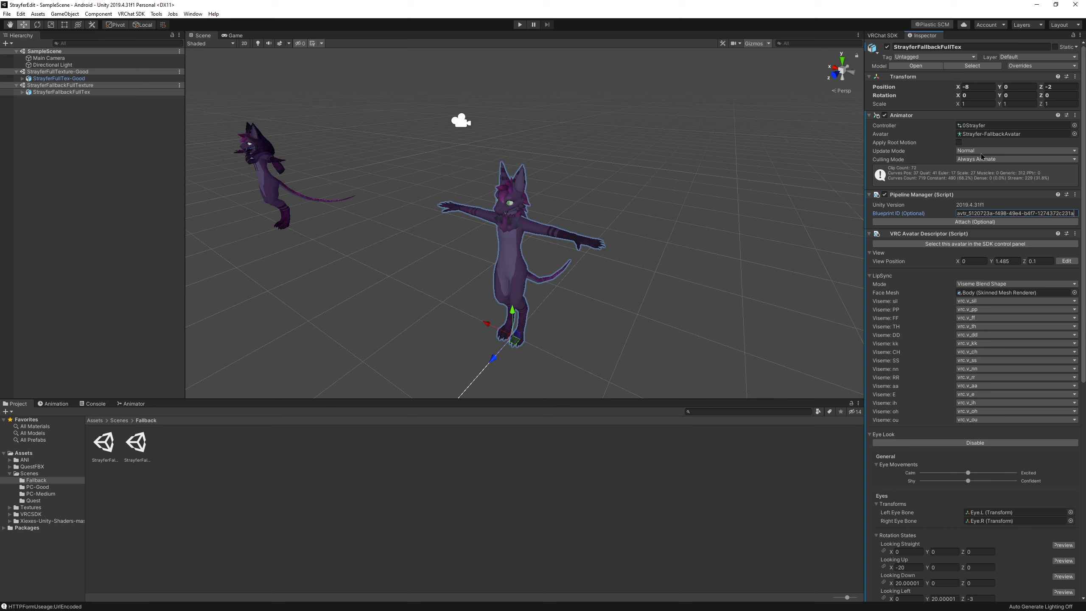
{"action": "left_click", "coordinate": [981, 223]}
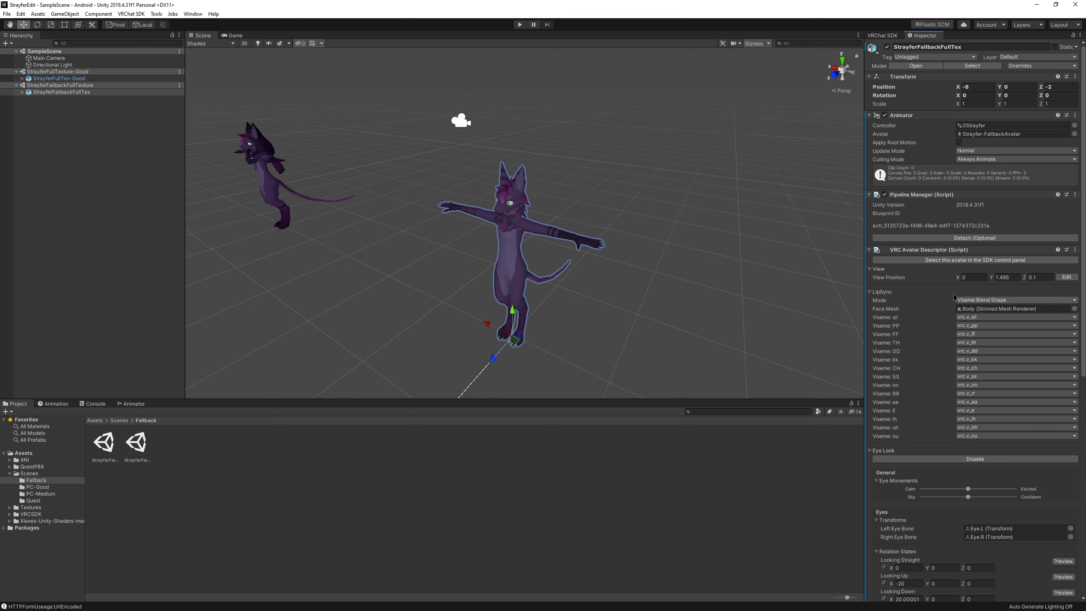
{"action": "middle_click_drag", "start_coordinate": [582, 299], "coordinate": [605, 289]}
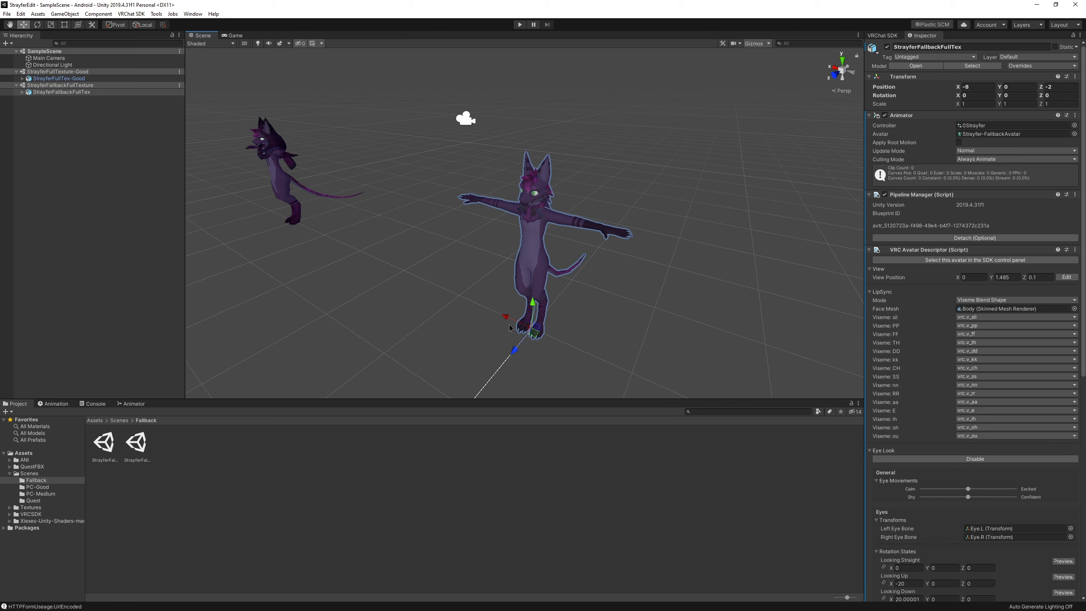
{"action": "left_click", "coordinate": [627, 272]}
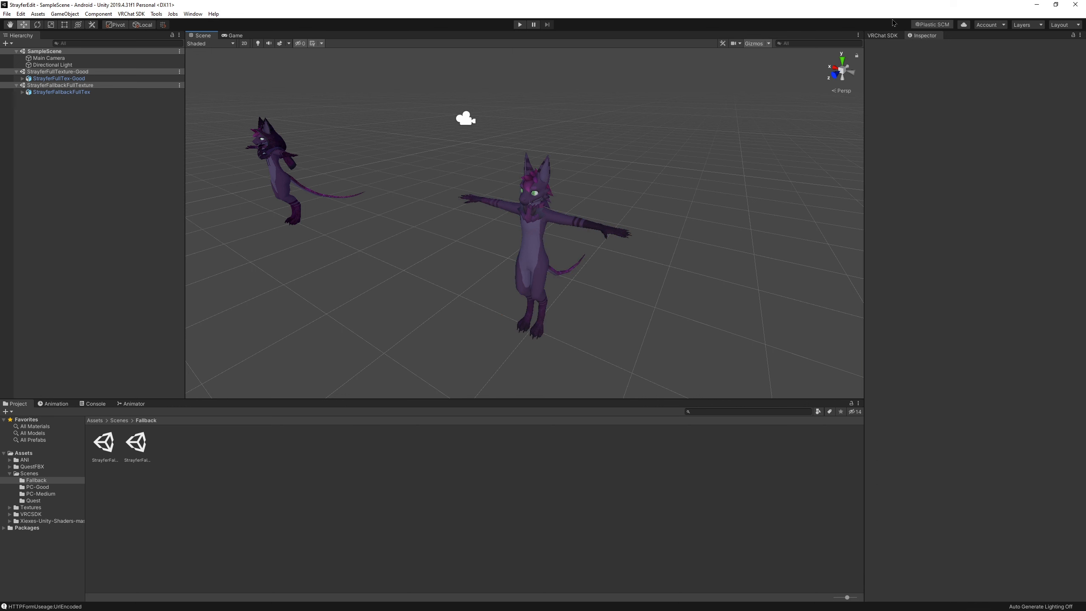
Open the avatar builder in the VRChat SDK and unload the StrayferFullTexture-Good scene from the Hierarchy.
{"action": "left_click", "coordinate": [891, 37]}
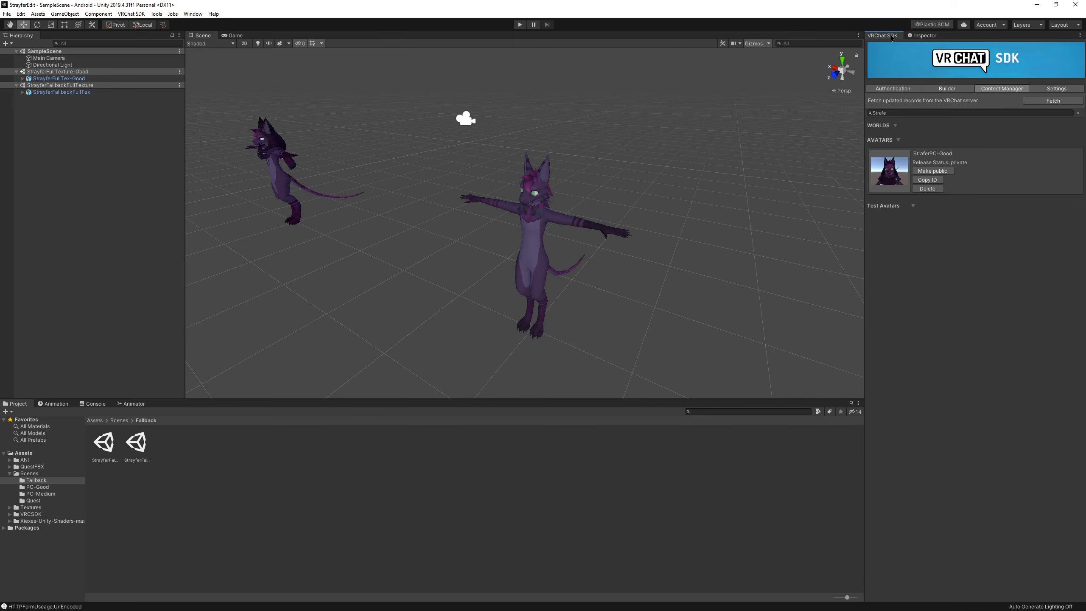
{"action": "left_click", "coordinate": [946, 88]}
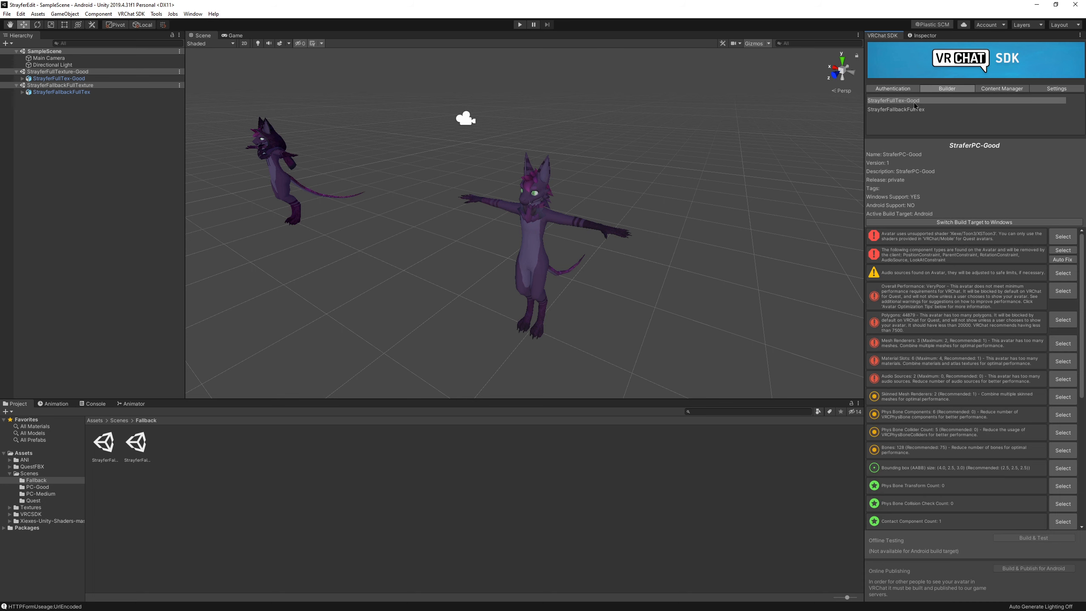
{"action": "left_click", "coordinate": [62, 73]}
{"action": "right_click", "coordinate": [62, 74]}
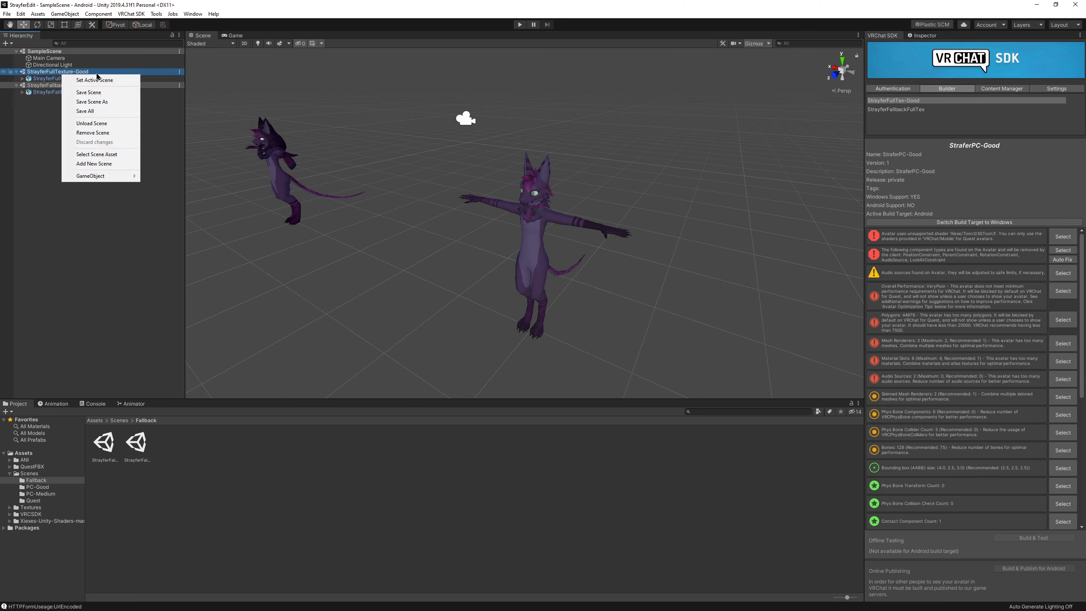
{"action": "left_click", "coordinate": [109, 124]}
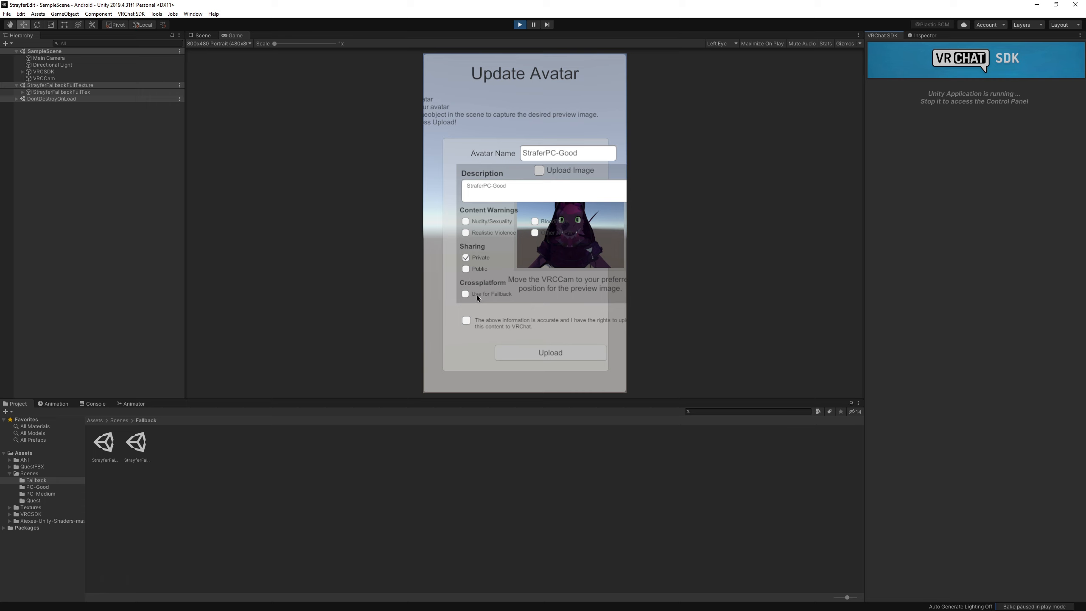
Build and publish the fallback avatar for Android with Use for Fallback enabled, accept the content rights statement, and upload it.
{"action": "left_click", "coordinate": [465, 294]}
{"action": "left_click", "coordinate": [492, 324]}
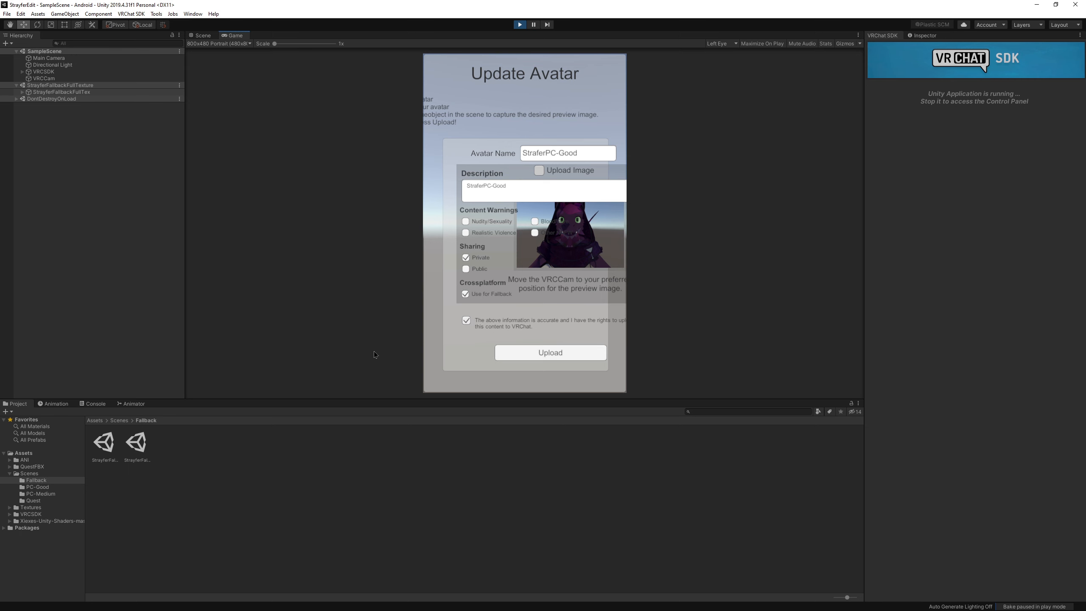
{"action": "left_click", "coordinate": [551, 355]}
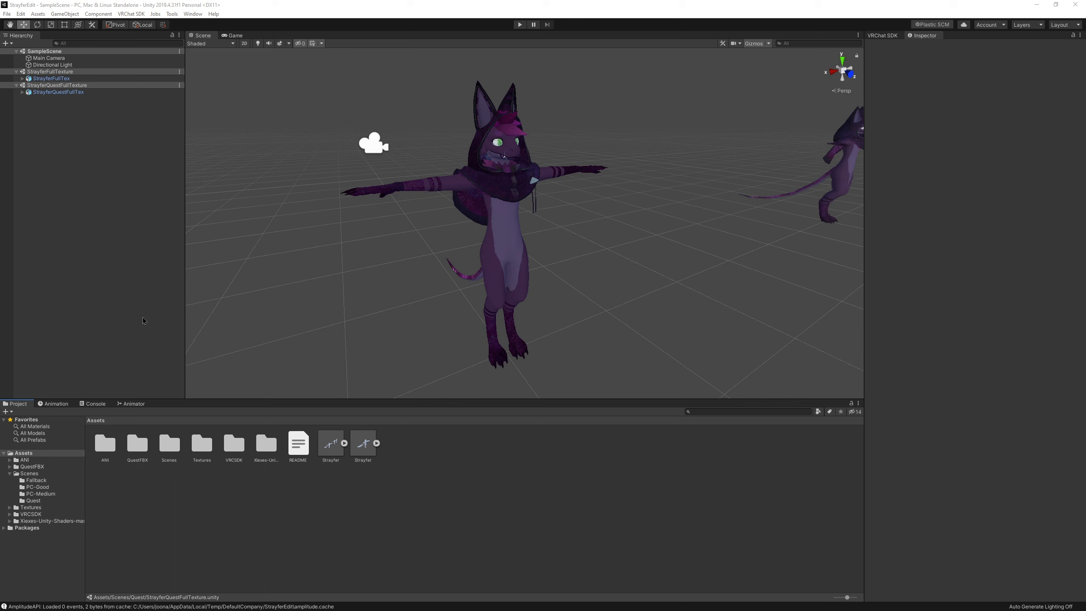
Look at the Full and Mirrored folders under Assets/Textures/Quest and compare the Quest and PC avatars in the scene.
{"action": "double_click", "coordinate": [202, 445]}
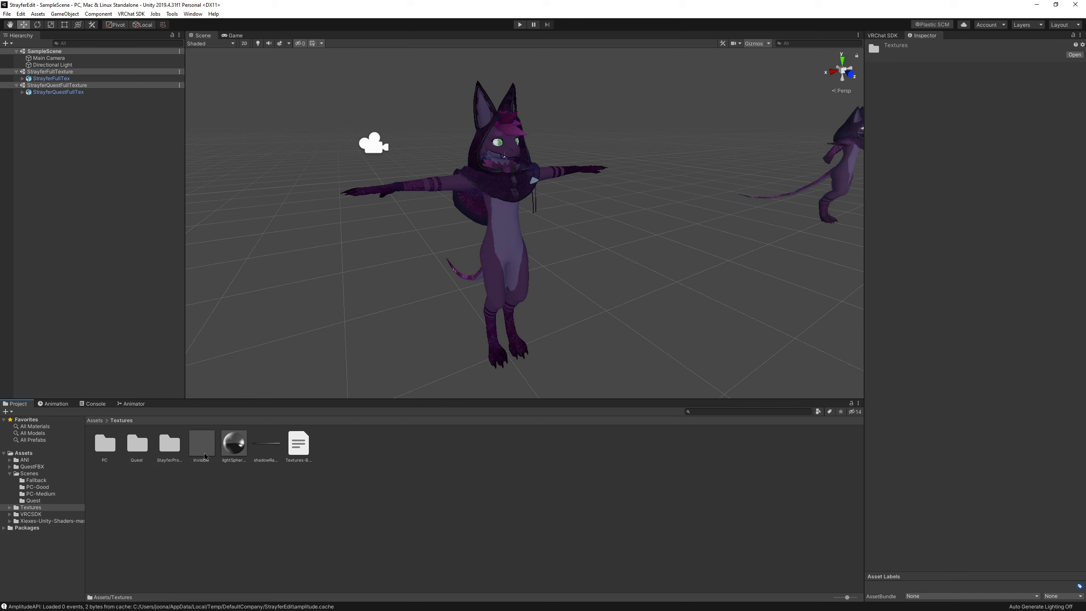
{"action": "left_click", "coordinate": [132, 452]}
{"action": "double_click", "coordinate": [137, 447]}
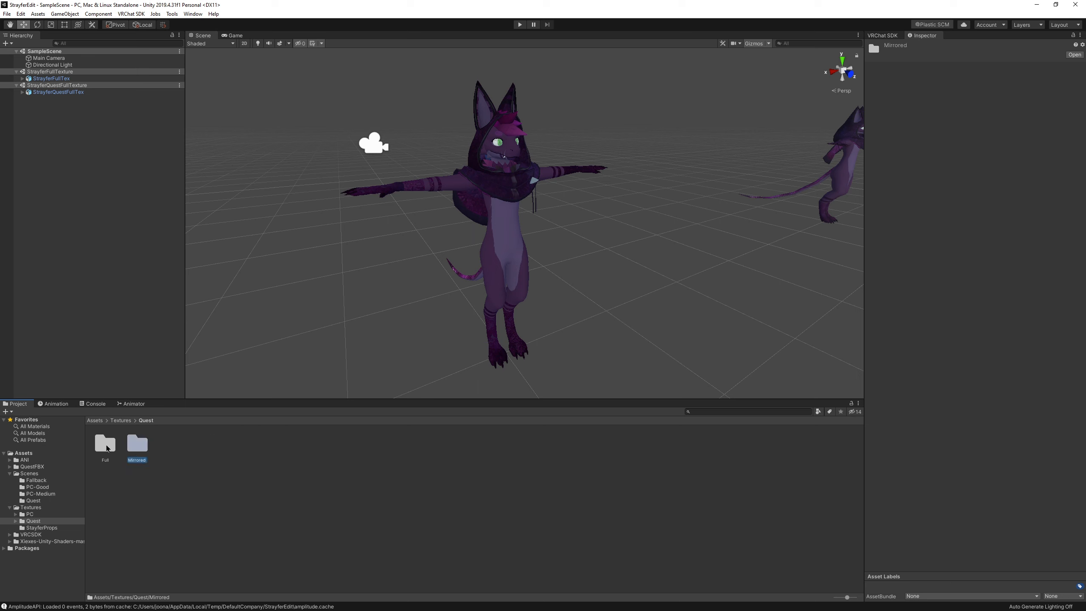
{"action": "left_click", "coordinate": [106, 447]}
{"action": "middle_click_drag", "start_coordinate": [781, 160], "coordinate": [573, 208]}
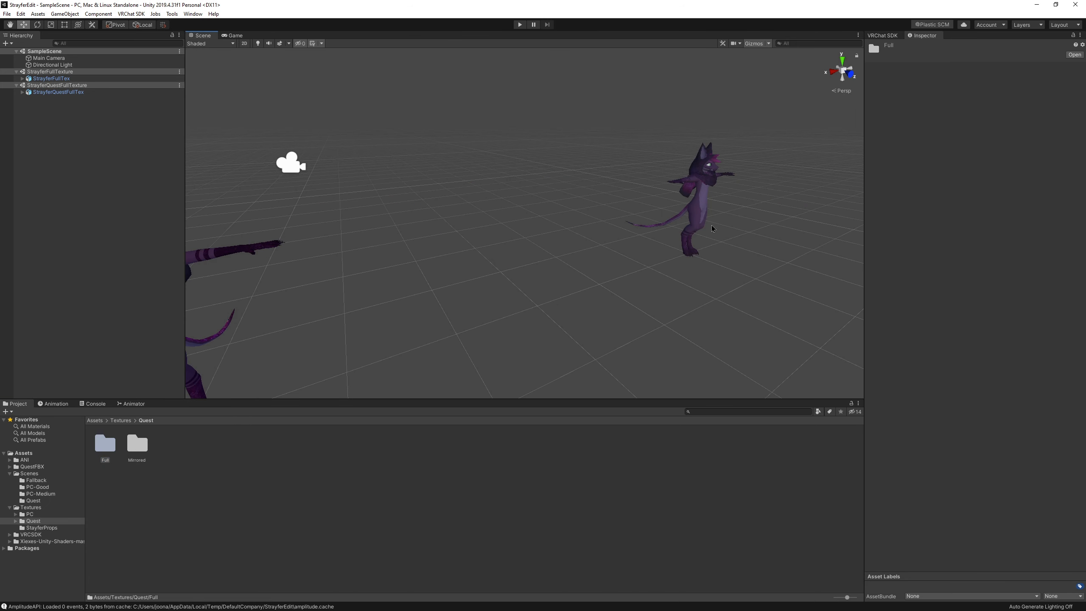
{"action": "left_click_drag", "start_coordinate": [812, 218], "coordinate": [684, 218], "text": "alt"}
{"action": "middle_click_drag", "start_coordinate": [685, 218], "coordinate": [336, 164]}
{"action": "scroll", "coordinate": [599, 227], "scroll_direction": "down", "scroll_amount": 6}
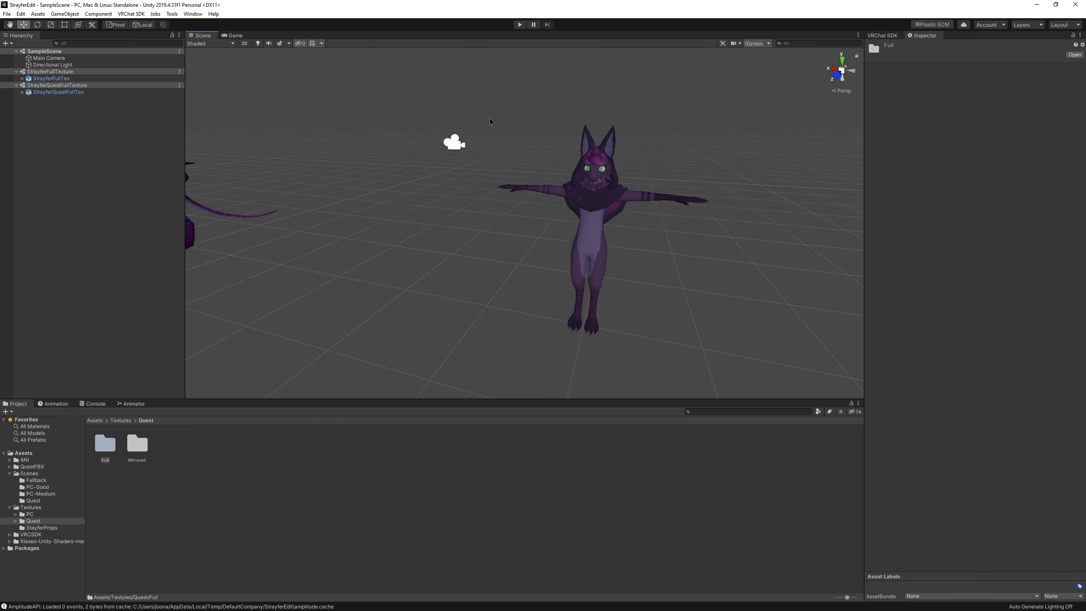
{"action": "left_click_drag", "start_coordinate": [490, 119], "coordinate": [291, 346], "text": "alt"}
Compare the Full and Mirrored subfolders of the PC and Quest texture folders, then return to Assets/Textures and view both avatars.
{"action": "left_click", "coordinate": [121, 420]}
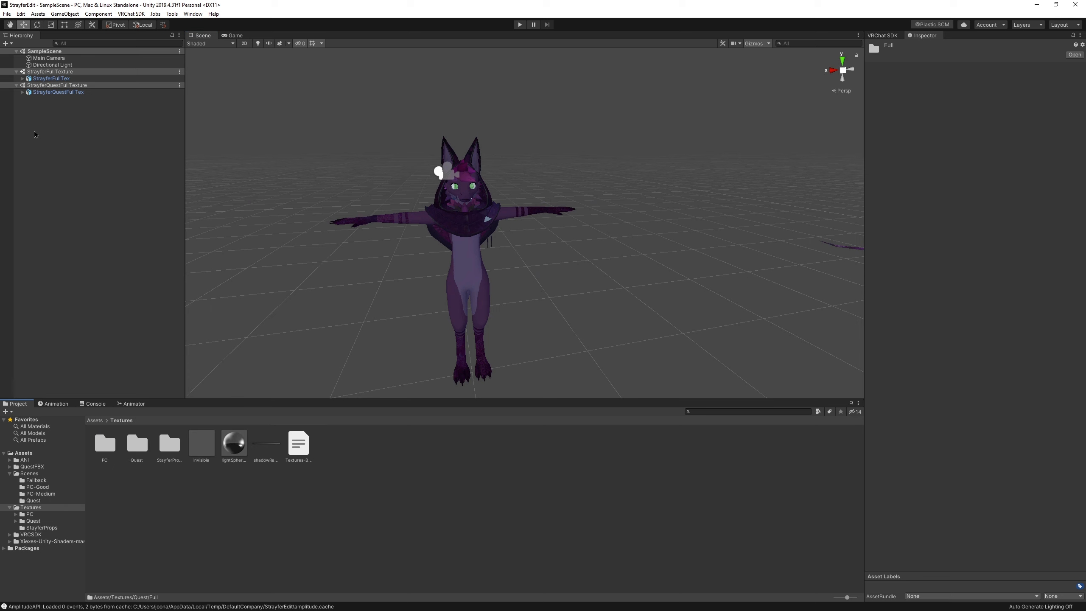
{"action": "double_click", "coordinate": [107, 449]}
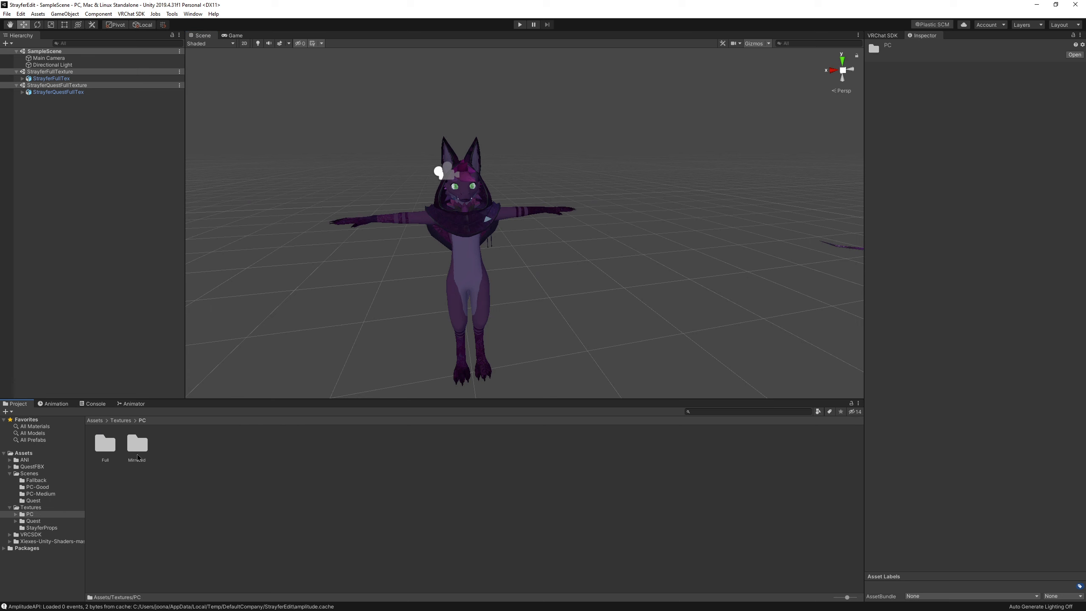
{"action": "left_click", "coordinate": [138, 447]}
{"action": "left_click", "coordinate": [99, 447]}
{"action": "left_click", "coordinate": [121, 419]}
{"action": "double_click", "coordinate": [138, 447]}
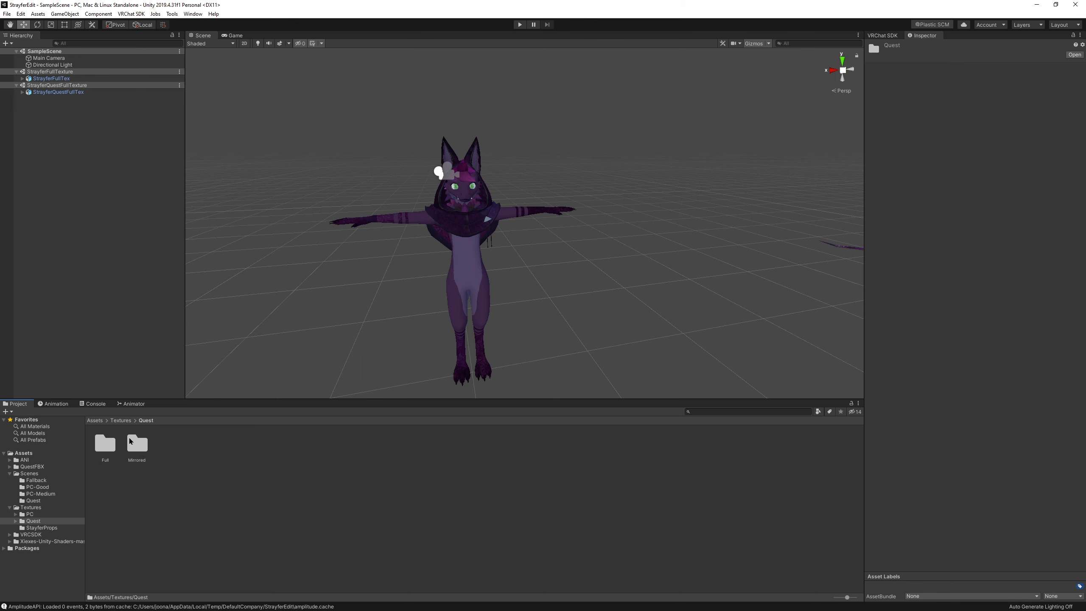
{"action": "left_click", "coordinate": [117, 420]}
{"action": "right_click_drag", "start_coordinate": [350, 293], "coordinate": [408, 293]}
{"action": "middle_click_drag", "start_coordinate": [407, 294], "coordinate": [571, 290]}
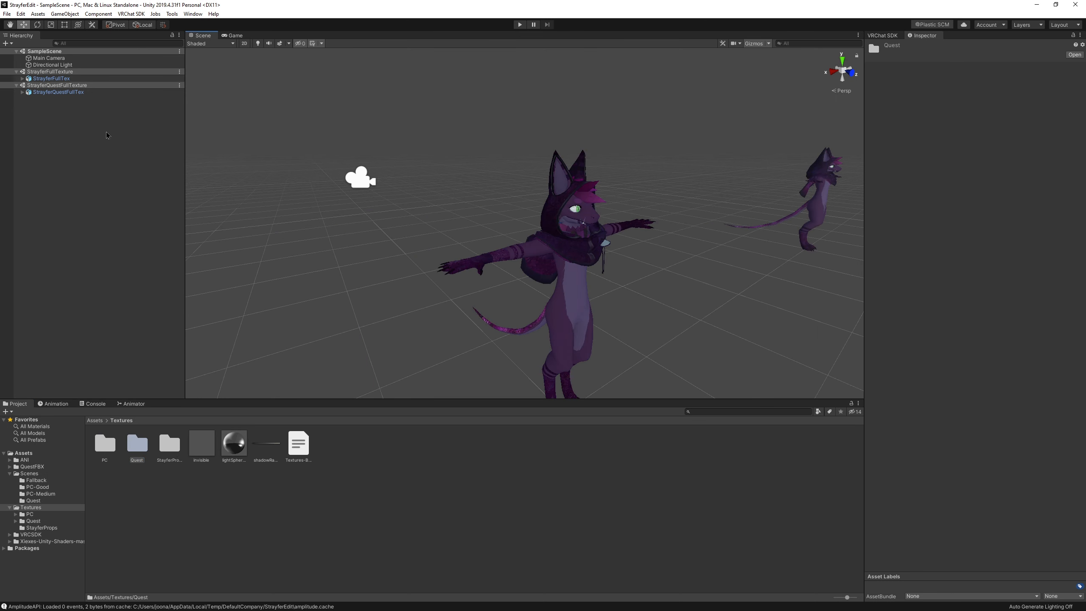
Inspect the StrayferQuestFullTex avatar, then examine StrayferFullTex and its avatar descriptor settings.
{"action": "left_click", "coordinate": [58, 92]}
{"action": "middle_click_drag", "start_coordinate": [476, 169], "coordinate": [441, 152]}
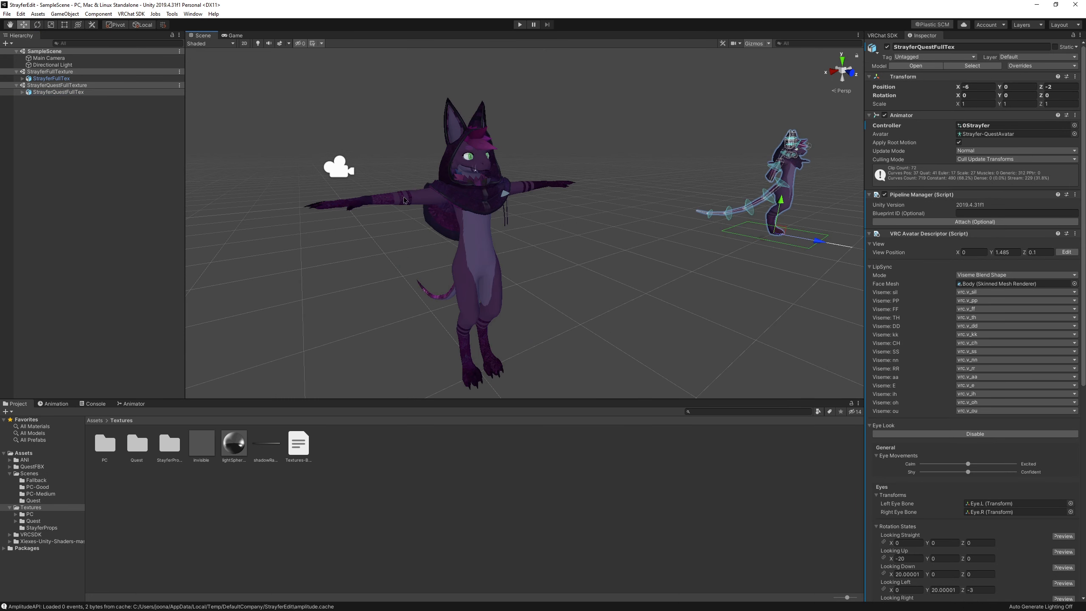
{"action": "left_click", "coordinate": [49, 79]}
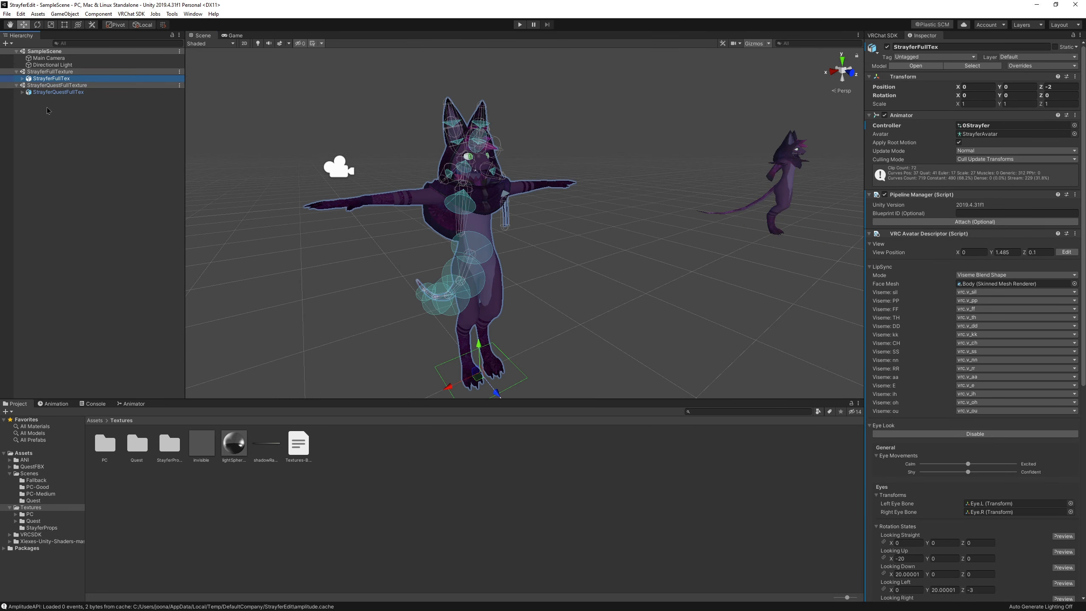
{"action": "scroll", "coordinate": [1034, 385], "scroll_direction": "down", "scroll_amount": 10}
{"action": "scroll", "coordinate": [545, 267], "scroll_direction": "up", "scroll_amount": 5}
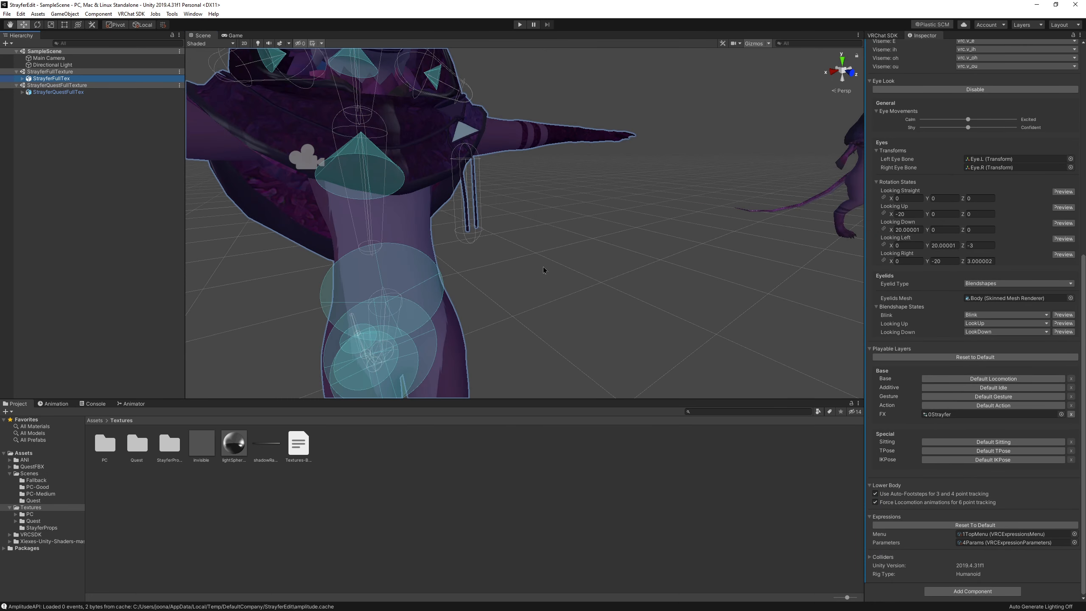
{"action": "scroll", "coordinate": [544, 267], "scroll_direction": "down", "scroll_amount": 5}
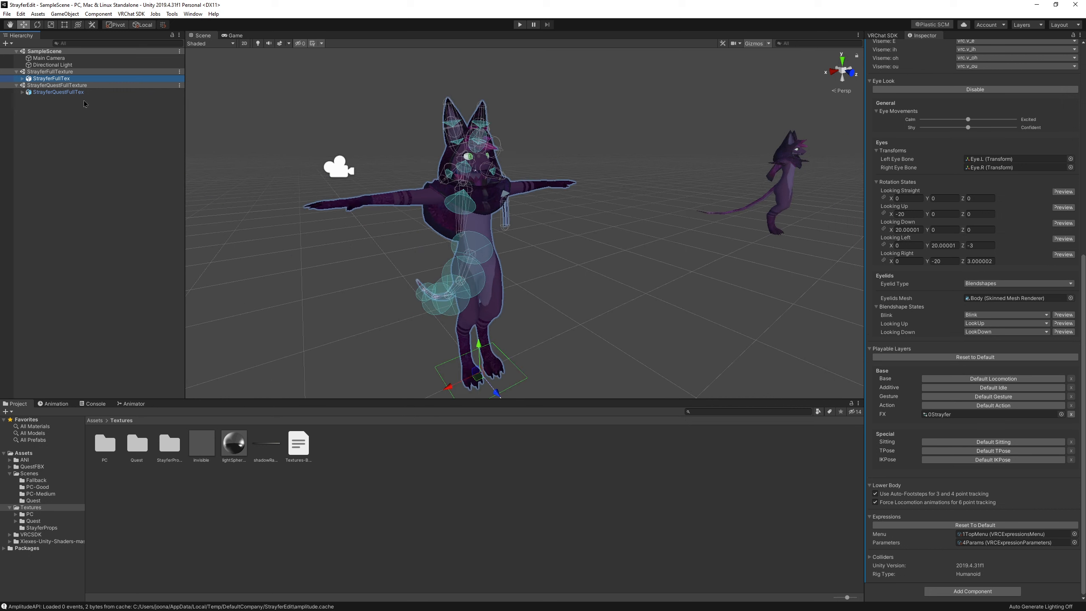
Select StrayferFullTex's Body mesh and locate the main texture of its BodyFull material in the project files.
{"action": "left_click", "coordinate": [22, 79]}
{"action": "left_click", "coordinate": [55, 99]}
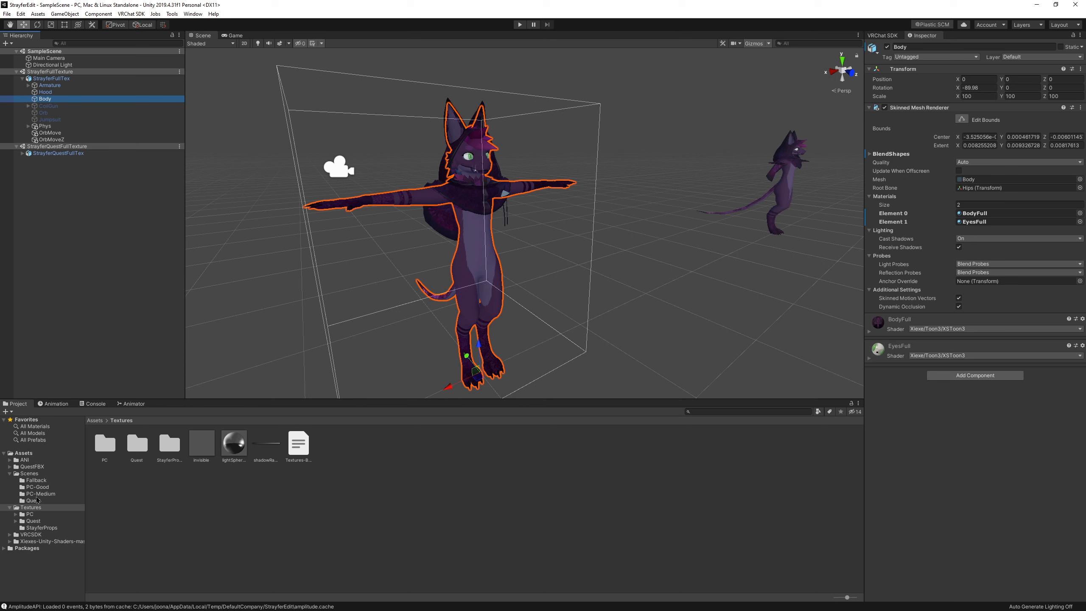
{"action": "left_click", "coordinate": [31, 508]}
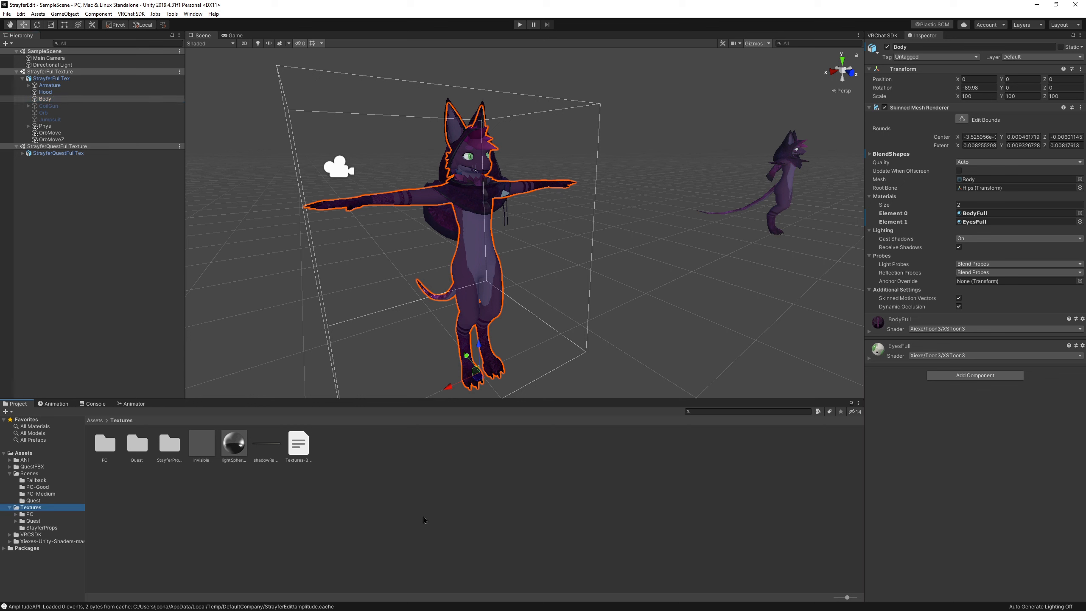
{"action": "left_click", "coordinate": [869, 333]}
{"action": "scroll", "coordinate": [953, 327], "scroll_direction": "down", "scroll_amount": 4}
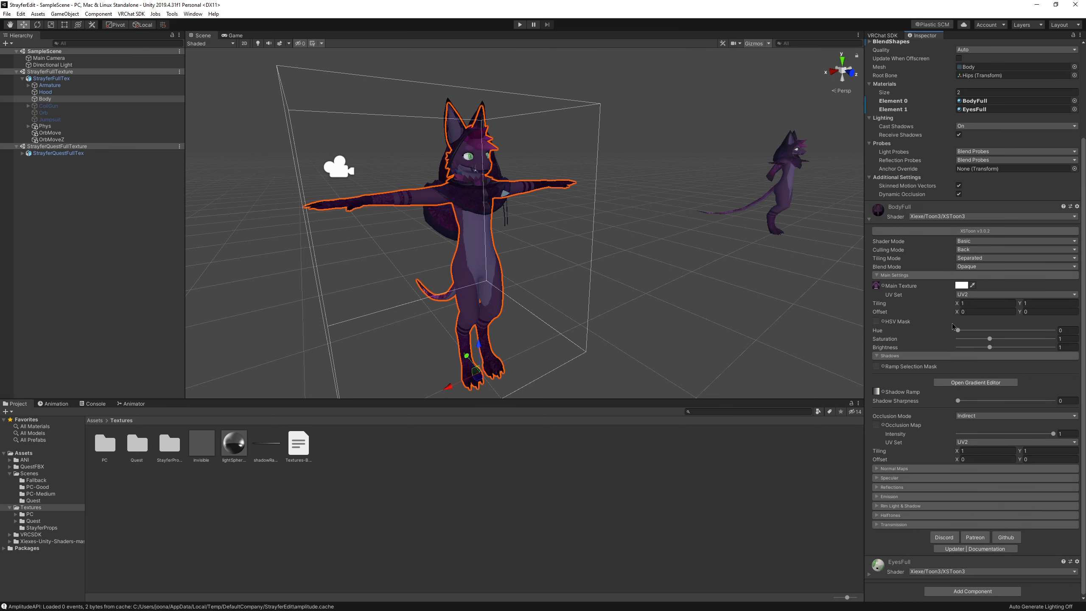
{"action": "left_click", "coordinate": [876, 285]}
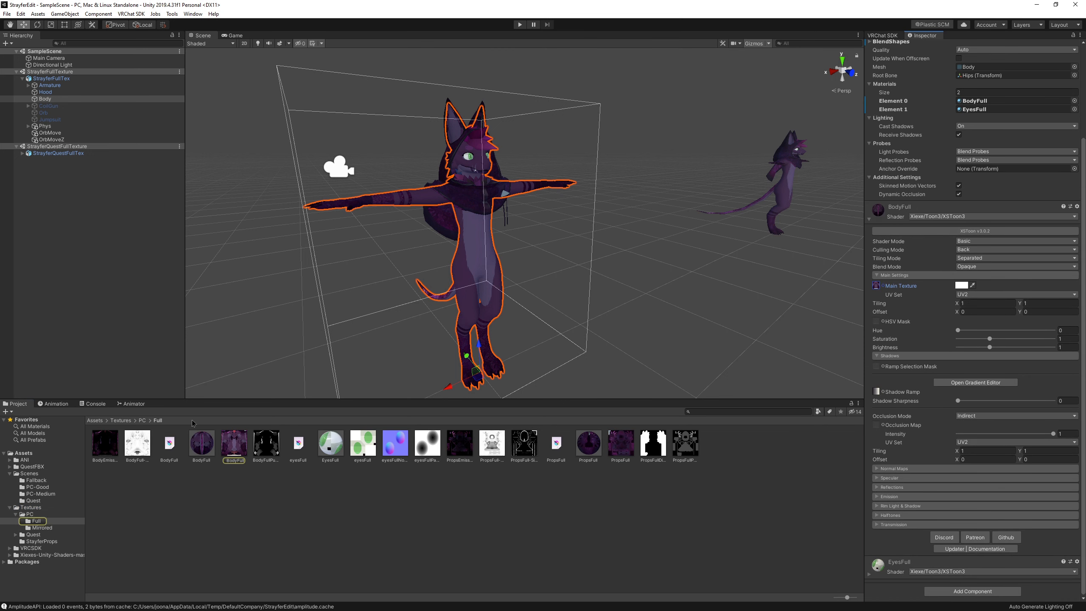
Clear the selection and open the BodyFull.kra source file from Assets/Textures/PC/Full in Krita.
{"action": "left_click", "coordinate": [307, 490]}
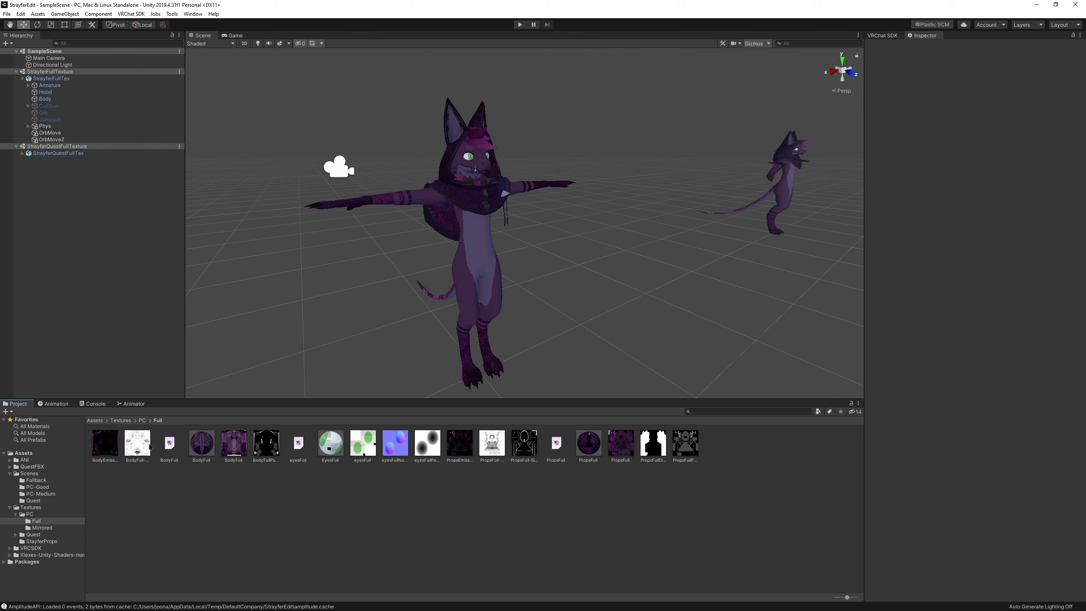
{"action": "left_click", "coordinate": [165, 450]}
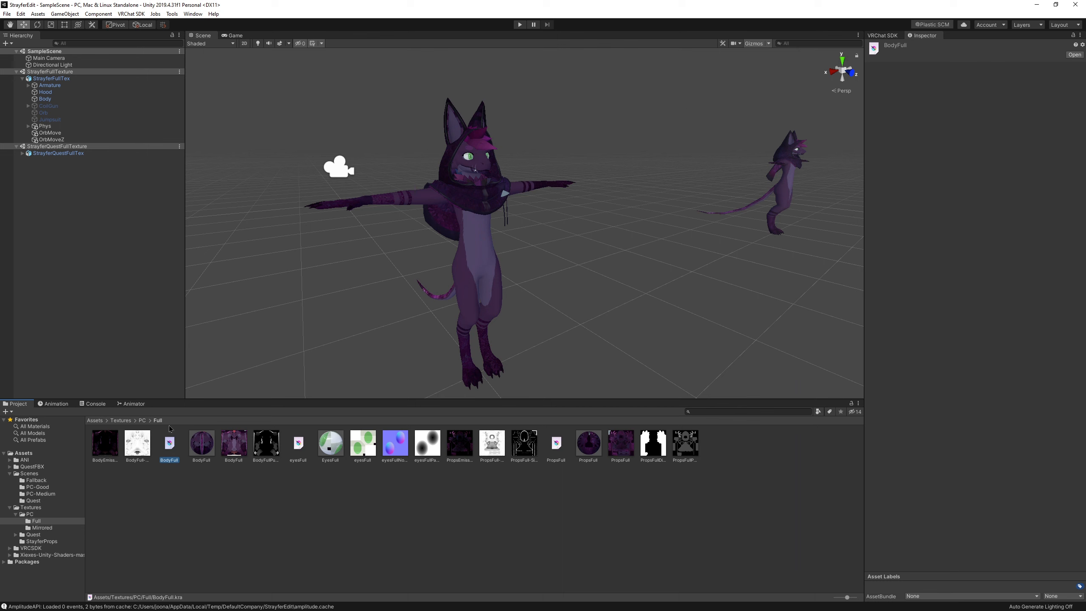
{"action": "double_click", "coordinate": [164, 445]}
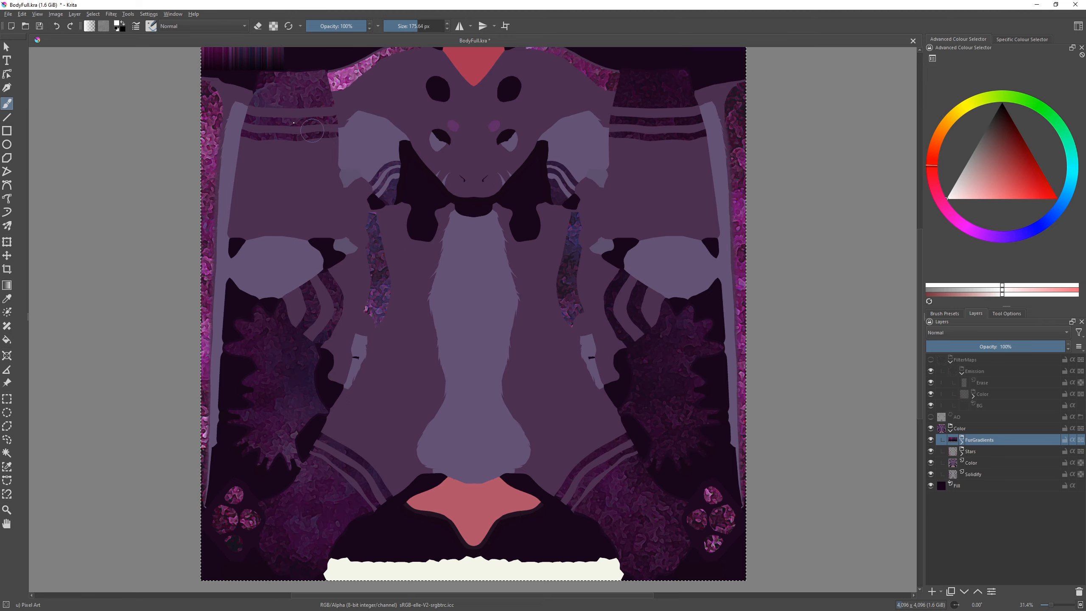
Examine the fur gradient strip in the upper corner of the BodyFull texture.
{"action": "middle_click_drag", "start_coordinate": [273, 126], "coordinate": [332, 311]}
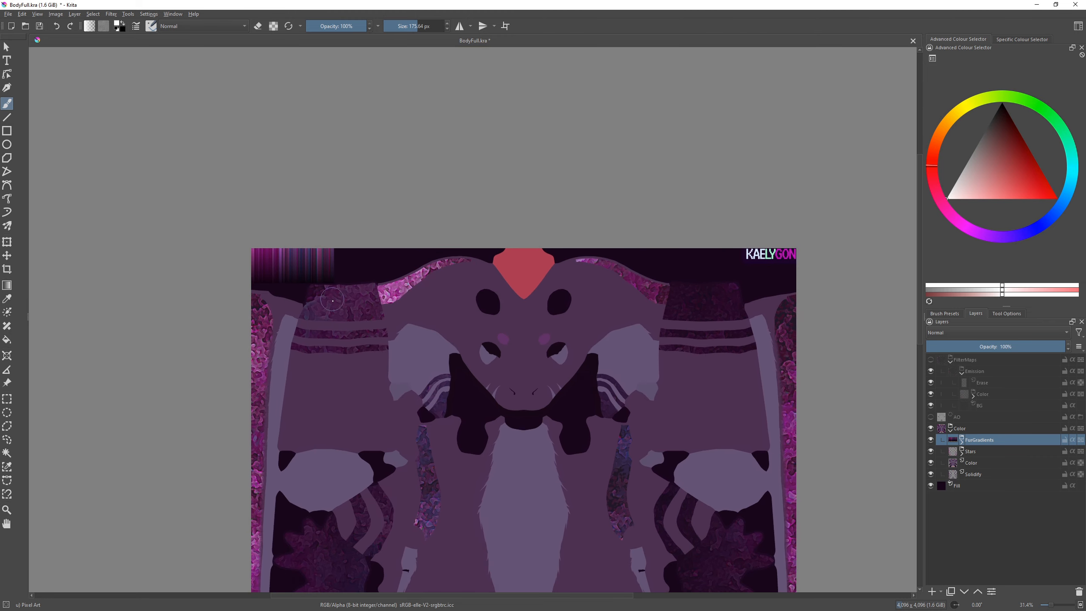
{"action": "scroll", "coordinate": [241, 241], "scroll_direction": "up", "scroll_amount": 5}
{"action": "middle_click_drag", "start_coordinate": [521, 405], "coordinate": [454, 407]}
{"action": "scroll", "coordinate": [455, 406], "scroll_direction": "up", "scroll_amount": 1}
{"action": "scroll", "coordinate": [235, 438], "scroll_direction": "up", "scroll_amount": 1}
{"action": "scroll", "coordinate": [287, 462], "scroll_direction": "down", "scroll_amount": 1}
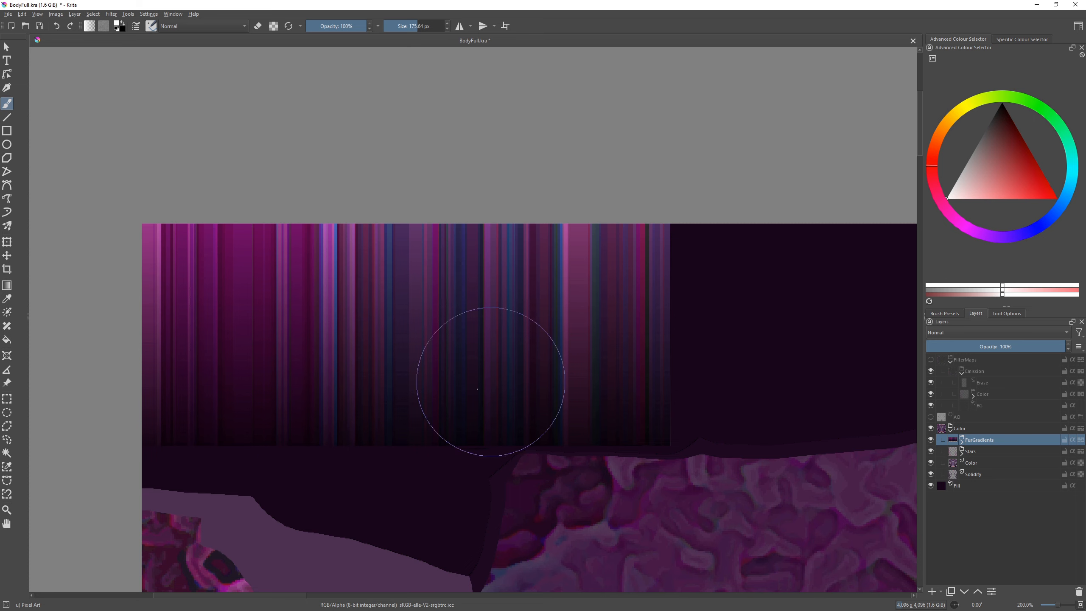
Shrink the brush, add a paint layer above FurGradients, and paint TEST in bright red beside the belly area.
{"action": "left_click_drag", "start_coordinate": [351, 415], "coordinate": [325, 416], "text": "shift"}
{"action": "scroll", "coordinate": [634, 421], "scroll_direction": "down", "scroll_amount": 6}
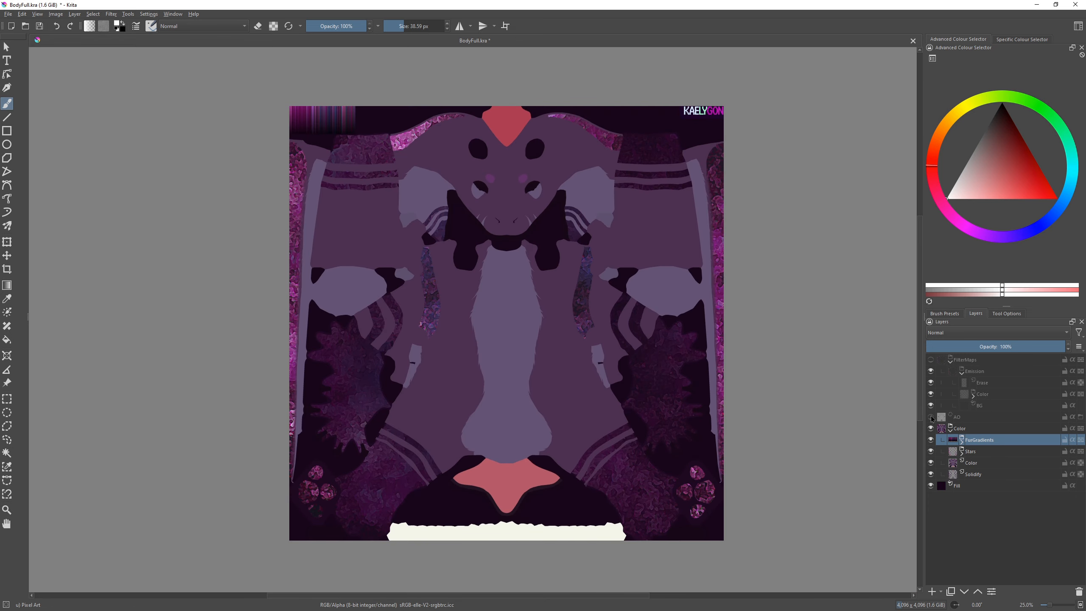
{"action": "left_click", "coordinate": [932, 592]}
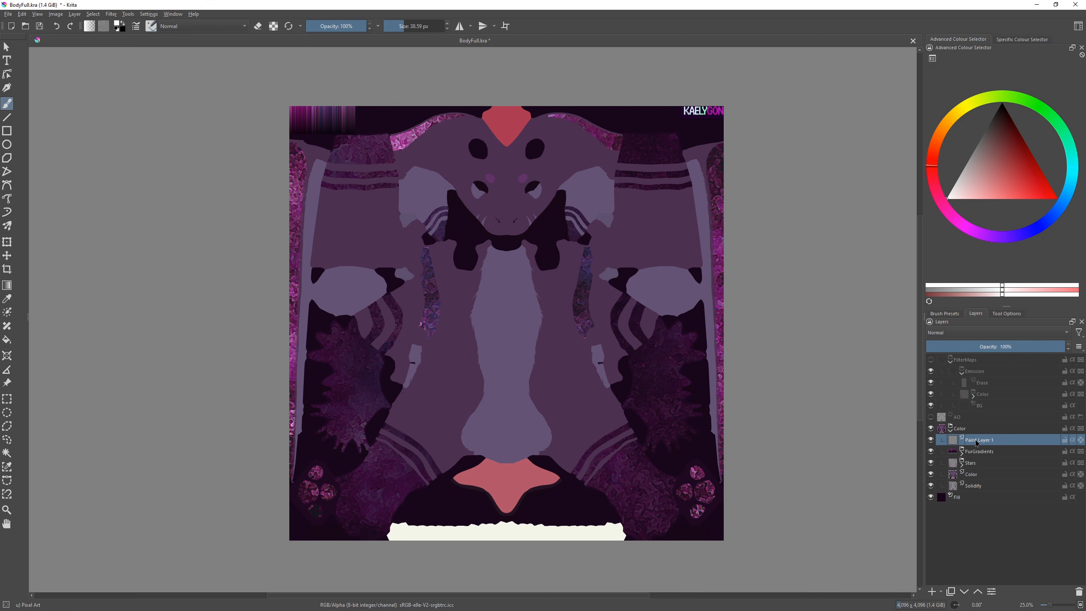
{"action": "left_click", "coordinate": [1056, 196]}
{"action": "scroll", "coordinate": [446, 406], "scroll_direction": "up", "scroll_amount": 3}
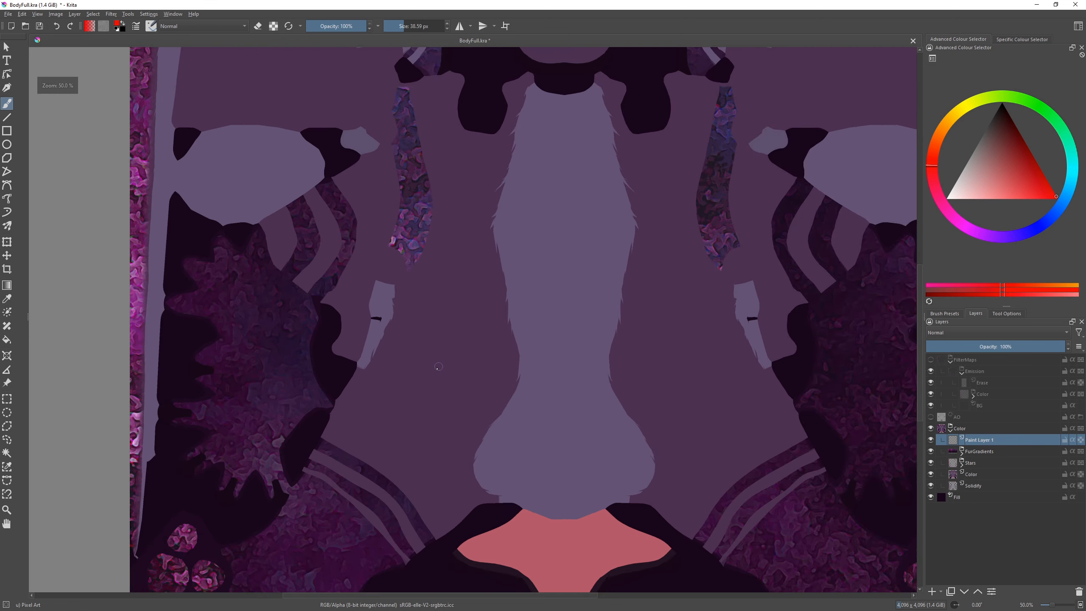
{"action": "mouse_move", "coordinate": [388, 456]}
{"action": "left_mouse_down"}
{"action": "mouse_move", "coordinate": [357, 445]}
{"action": "mouse_move", "coordinate": [354, 422]}
{"action": "mouse_move", "coordinate": [388, 382]}
{"action": "left_mouse_up"}
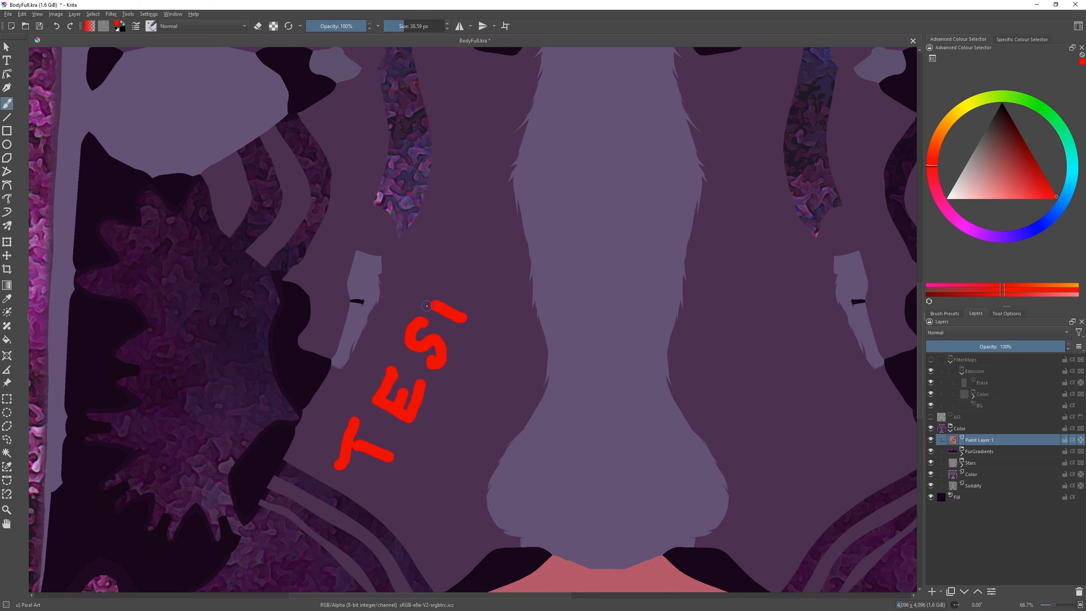
Add a Colour Adjustment filter mask to the Color layer, shaping the RGBA curve with a point at 149/126, and set Paint Layer 1's opacity to 27%.
{"action": "scroll", "coordinate": [438, 288], "scroll_direction": "down", "scroll_amount": 3, "text": "ctrl"}
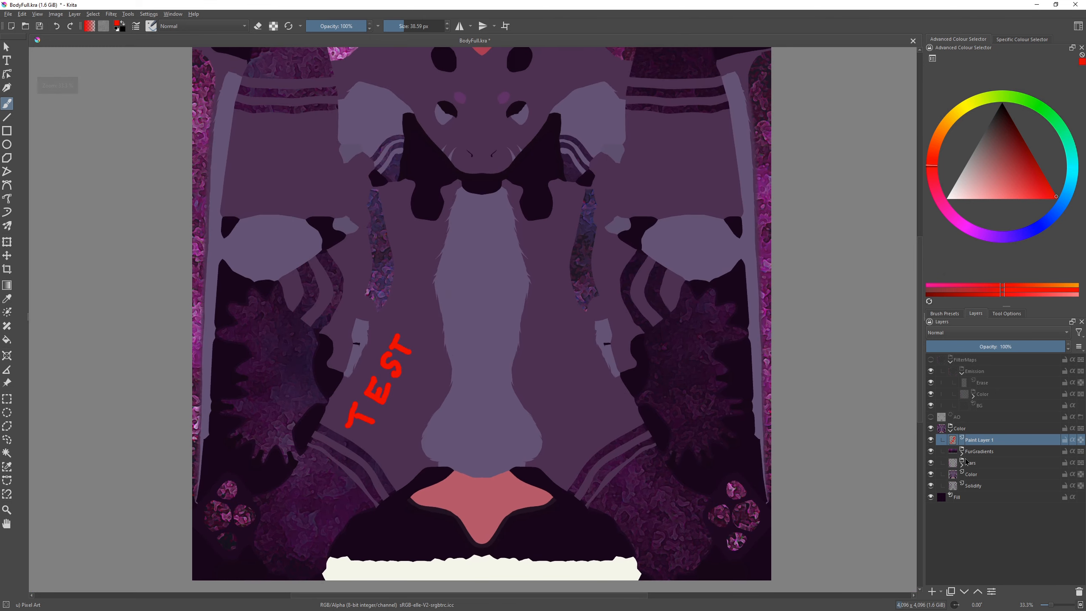
{"action": "right_click", "coordinate": [981, 479]}
{"action": "mouse_move", "coordinate": [984, 410]}
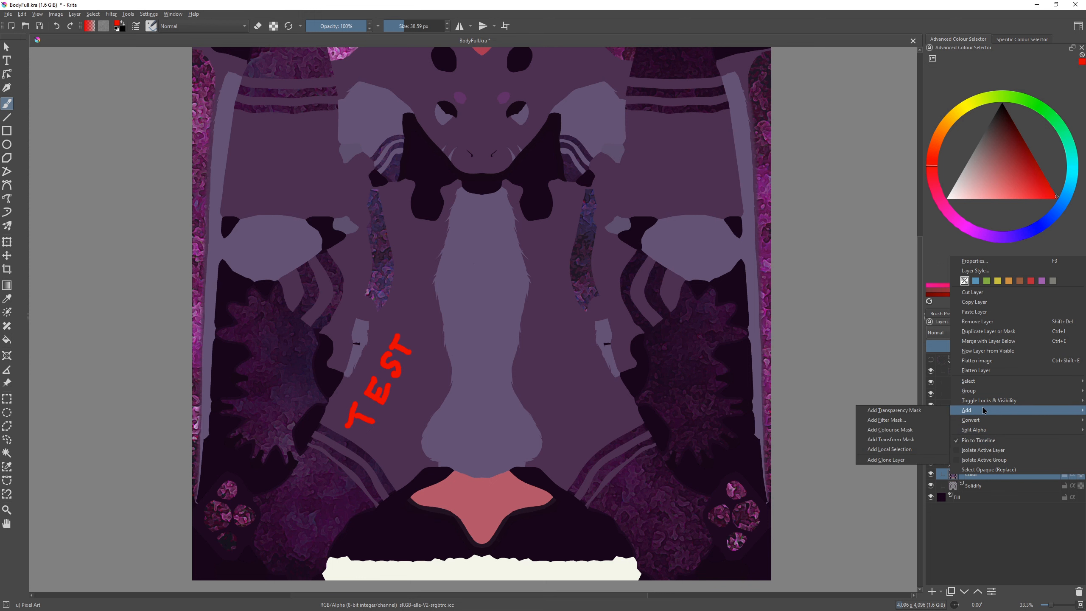
{"action": "left_click", "coordinate": [886, 419]}
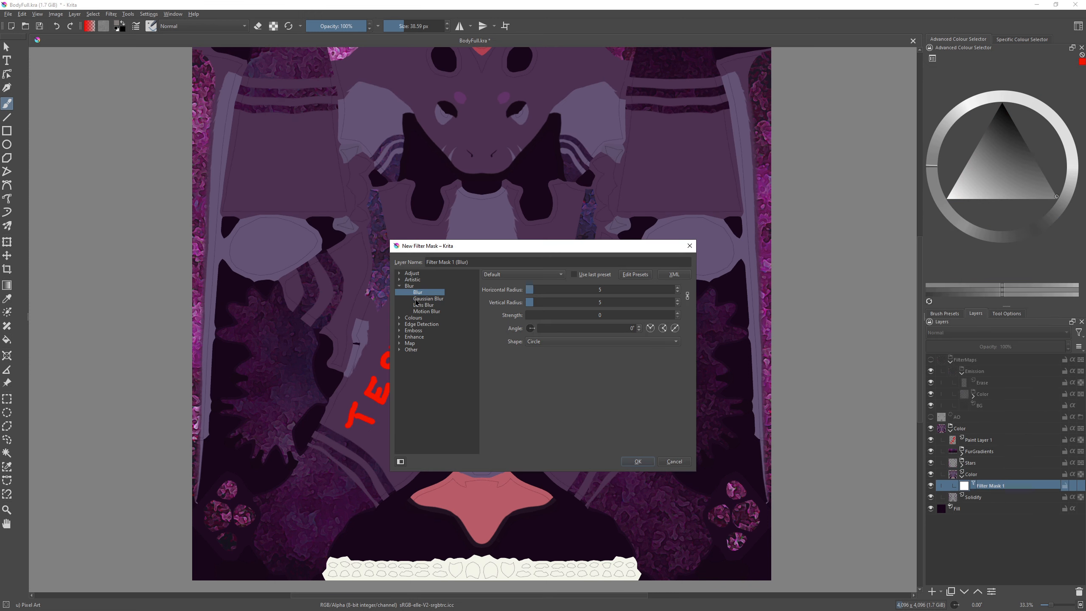
{"action": "left_click", "coordinate": [435, 337]}
{"action": "left_click_drag", "start_coordinate": [470, 246], "coordinate": [708, 248]}
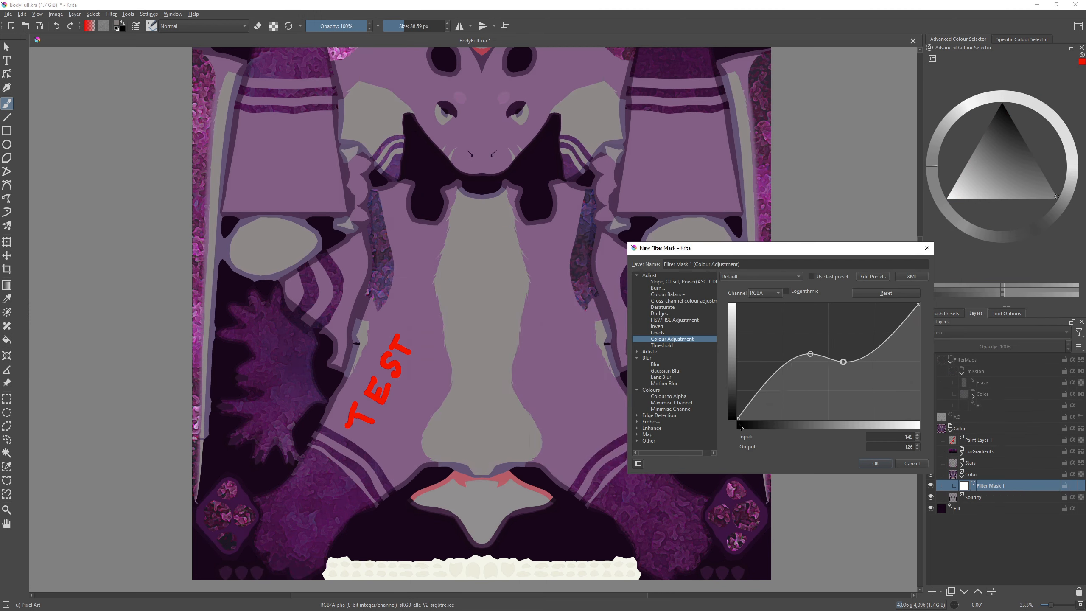
{"action": "left_click", "coordinate": [875, 463]}
{"action": "left_click", "coordinate": [979, 439]}
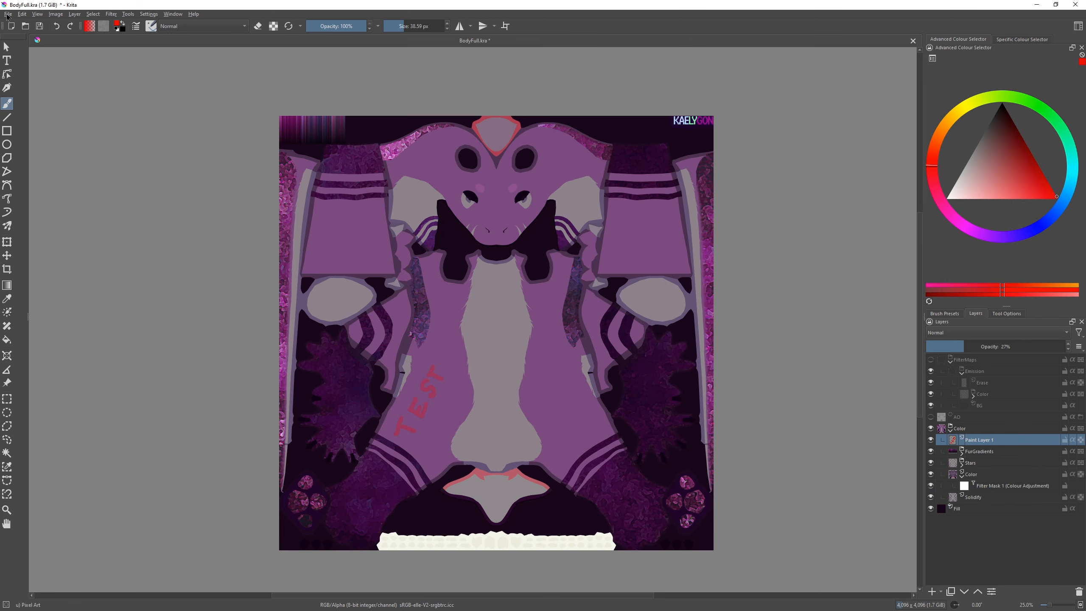
Start exporting the BodyFull document and set the export file type to all supported formats.
{"action": "left_click", "coordinate": [8, 13]}
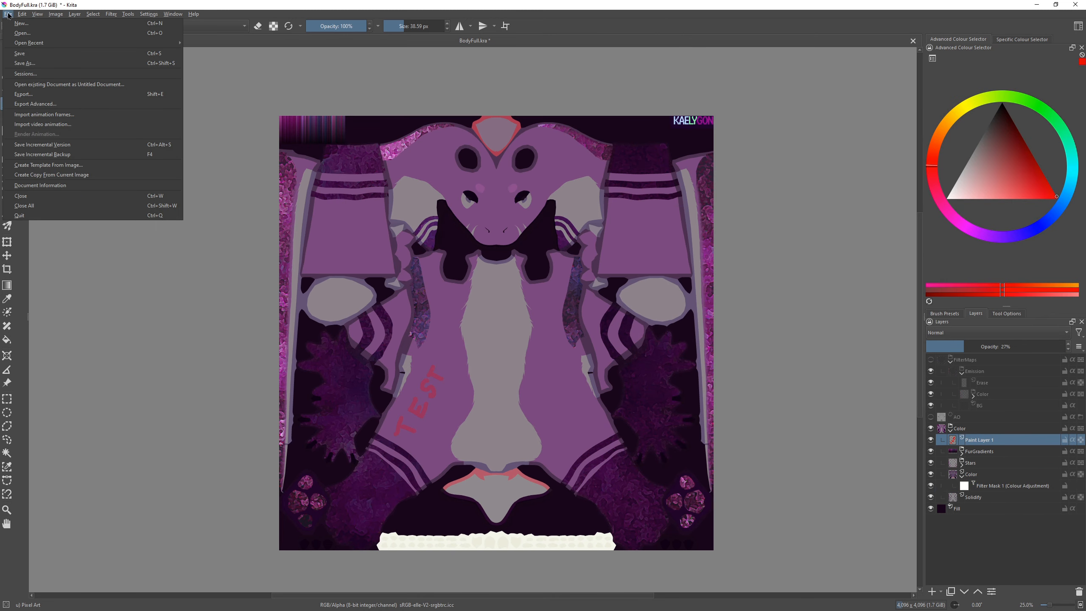
{"action": "left_click", "coordinate": [39, 98]}
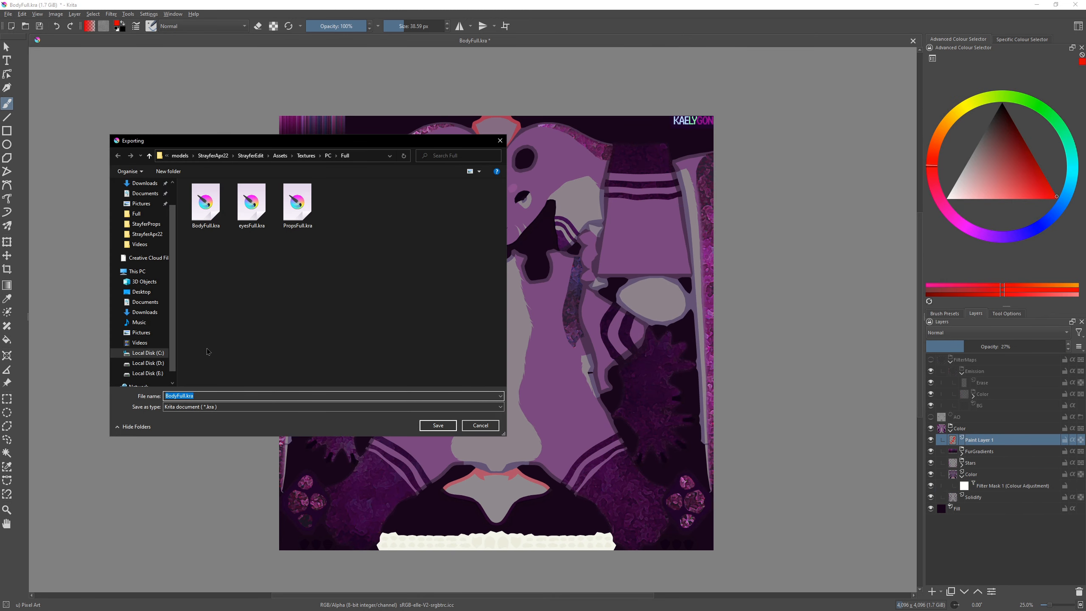
{"action": "left_click", "coordinate": [214, 406]}
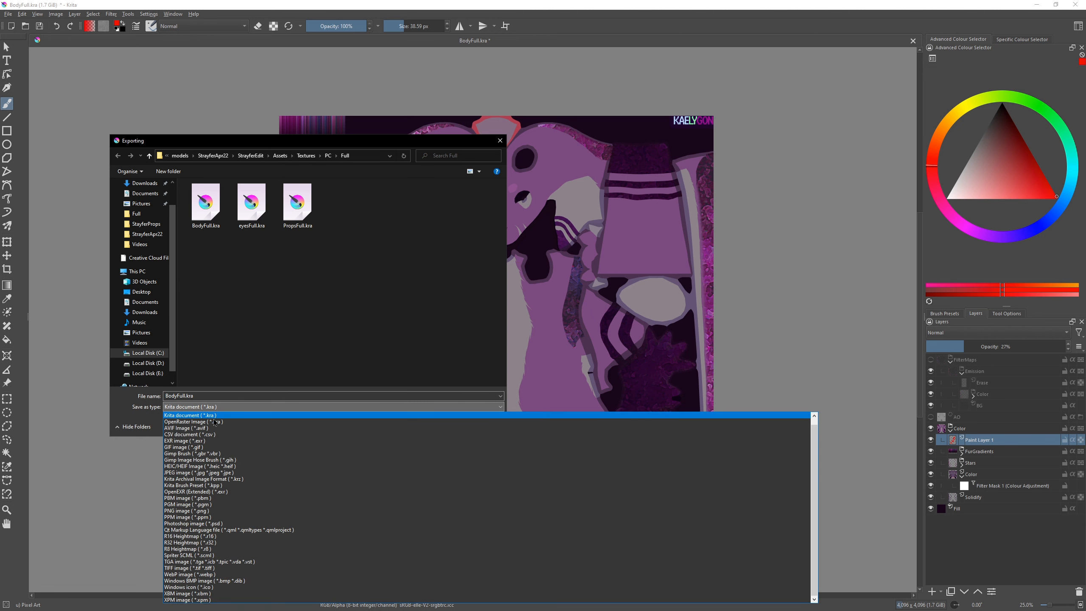
{"action": "scroll", "coordinate": [177, 419], "scroll_direction": "up", "scroll_amount": 1}
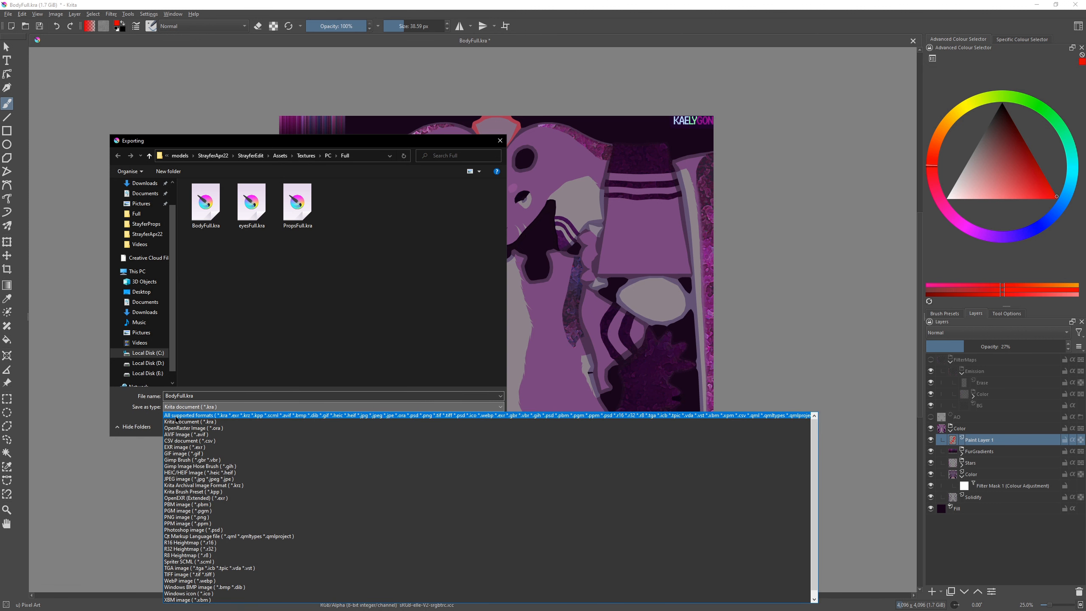
{"action": "left_click", "coordinate": [176, 416]}
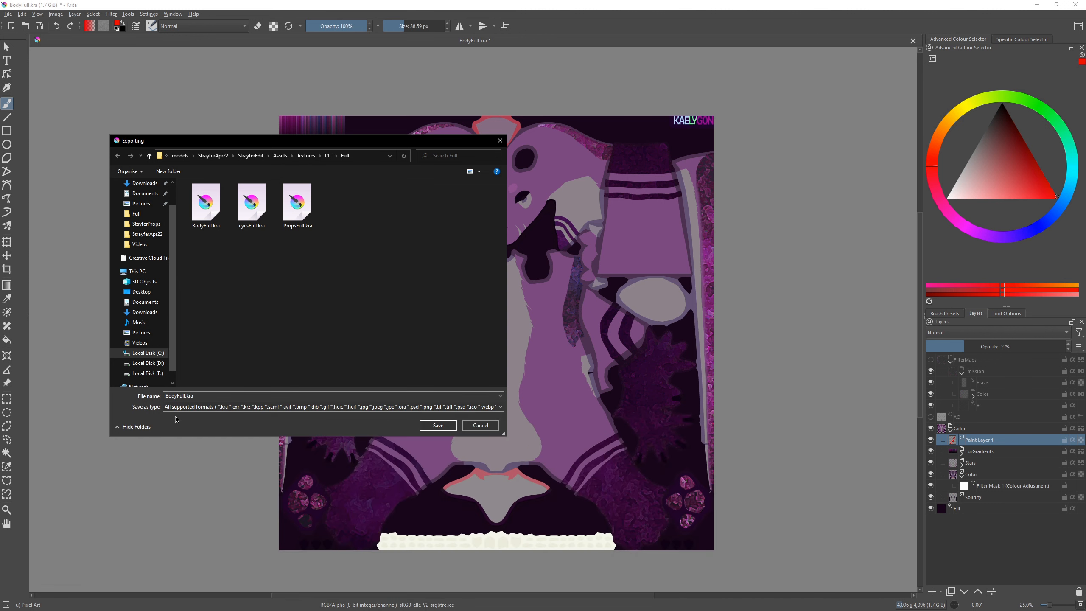
Export the texture over BodyFull.png in Assets/Textures/PC/Full, keeping the default PNG options.
{"action": "left_click", "coordinate": [280, 156]}
{"action": "double_click", "coordinate": [211, 224]}
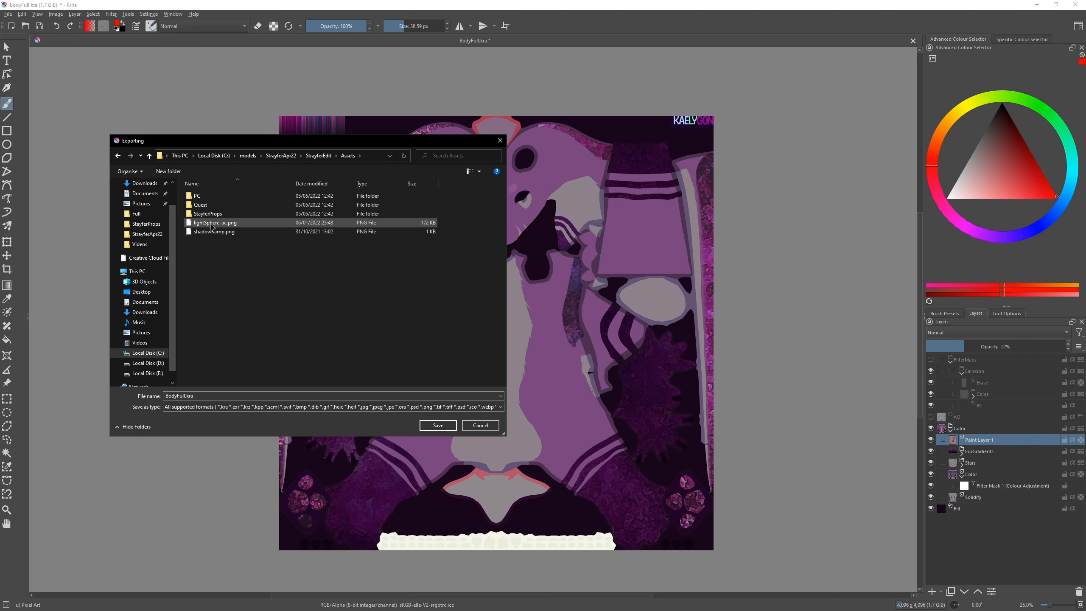
{"action": "double_click", "coordinate": [216, 197]}
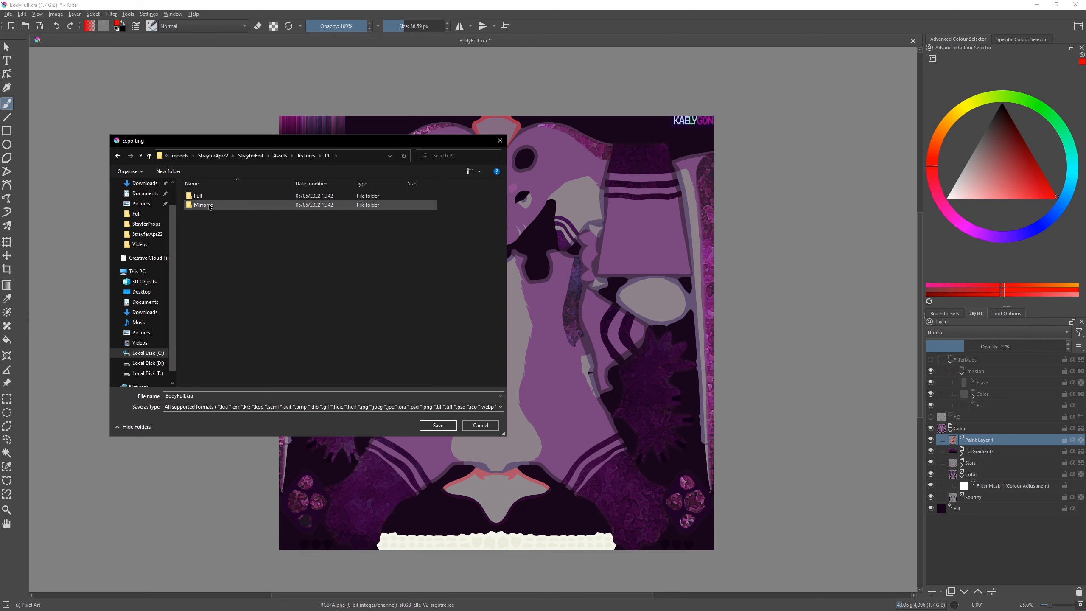
{"action": "double_click", "coordinate": [216, 197]}
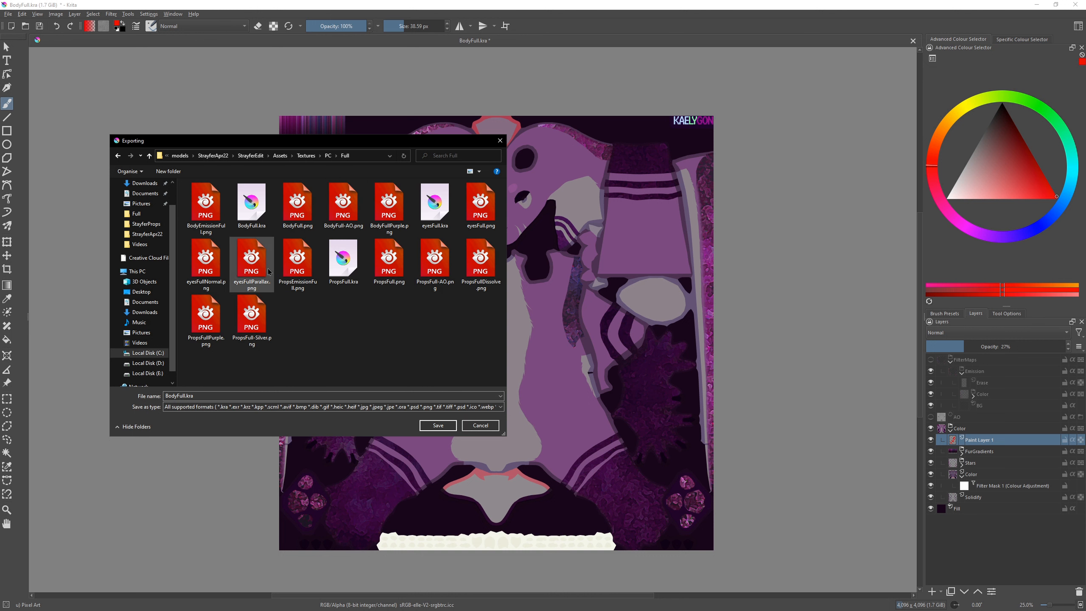
{"action": "left_click", "coordinate": [294, 204]}
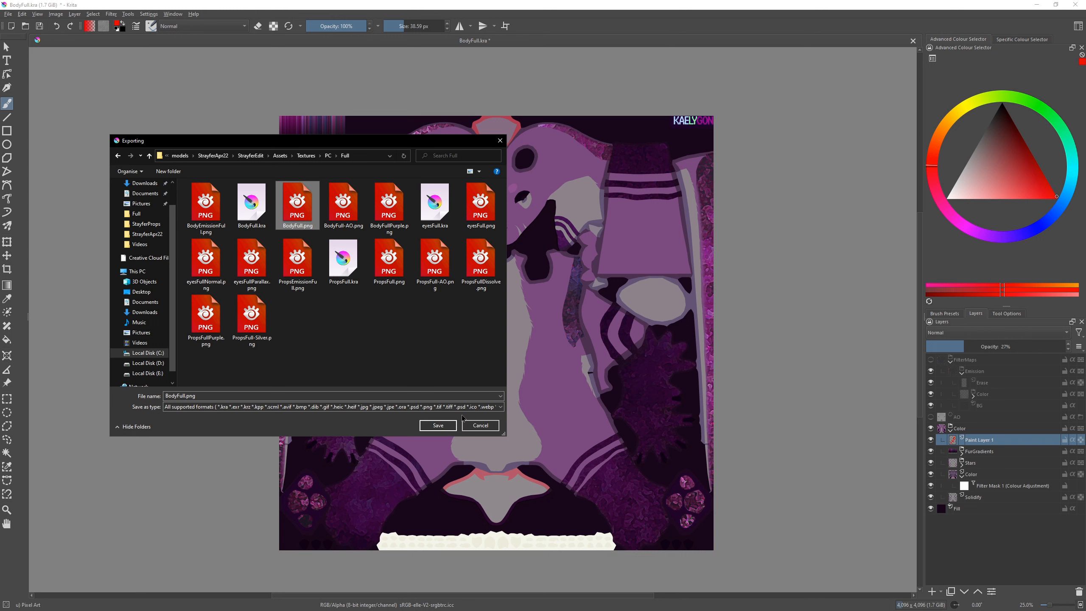
{"action": "left_click", "coordinate": [437, 425]}
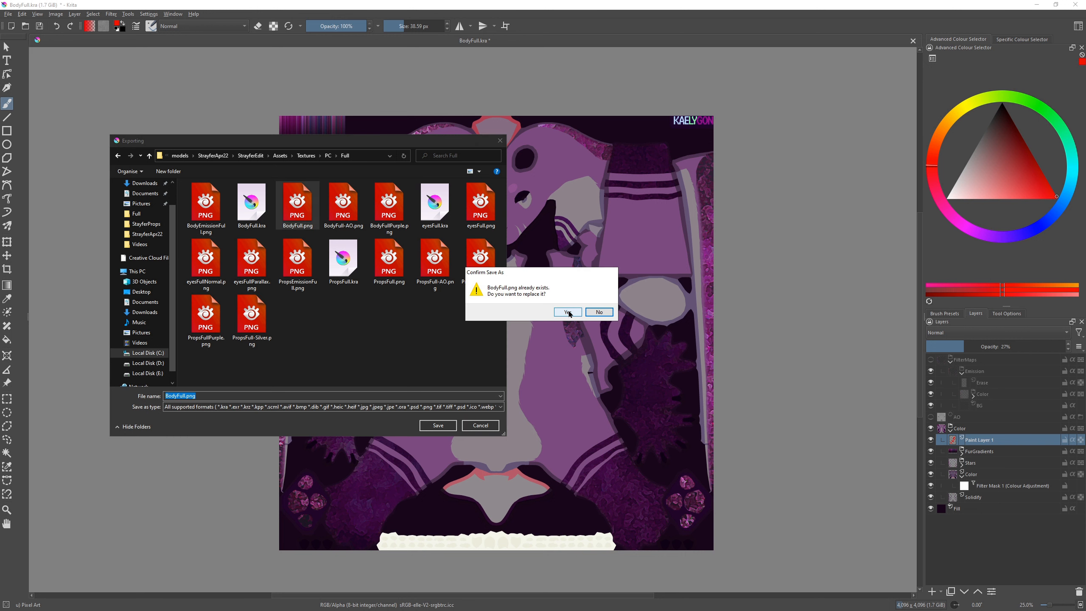
{"action": "left_click", "coordinate": [568, 312]}
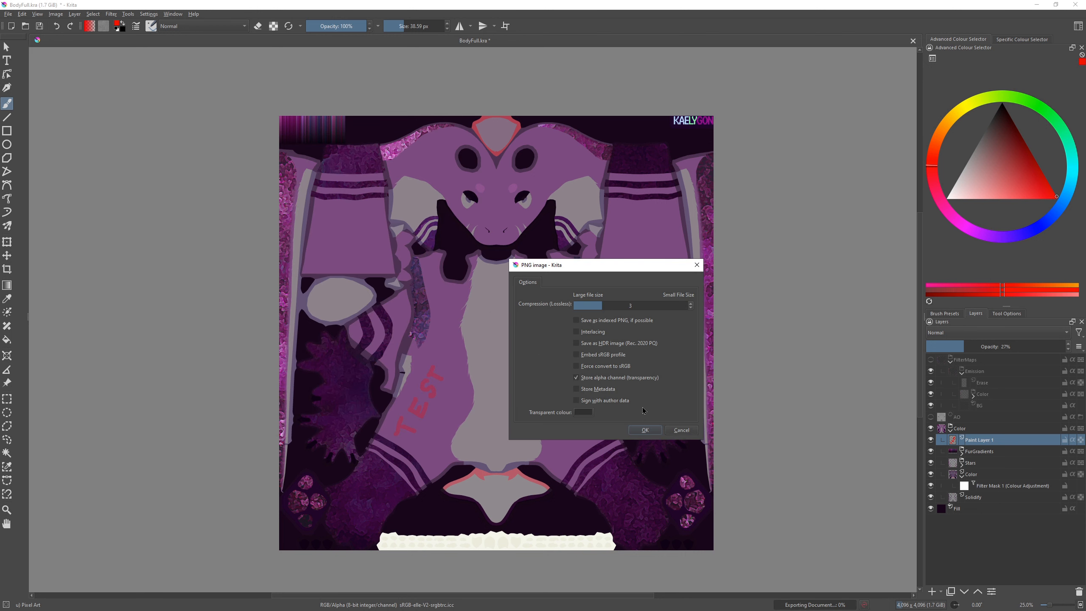
{"action": "left_click", "coordinate": [645, 429]}
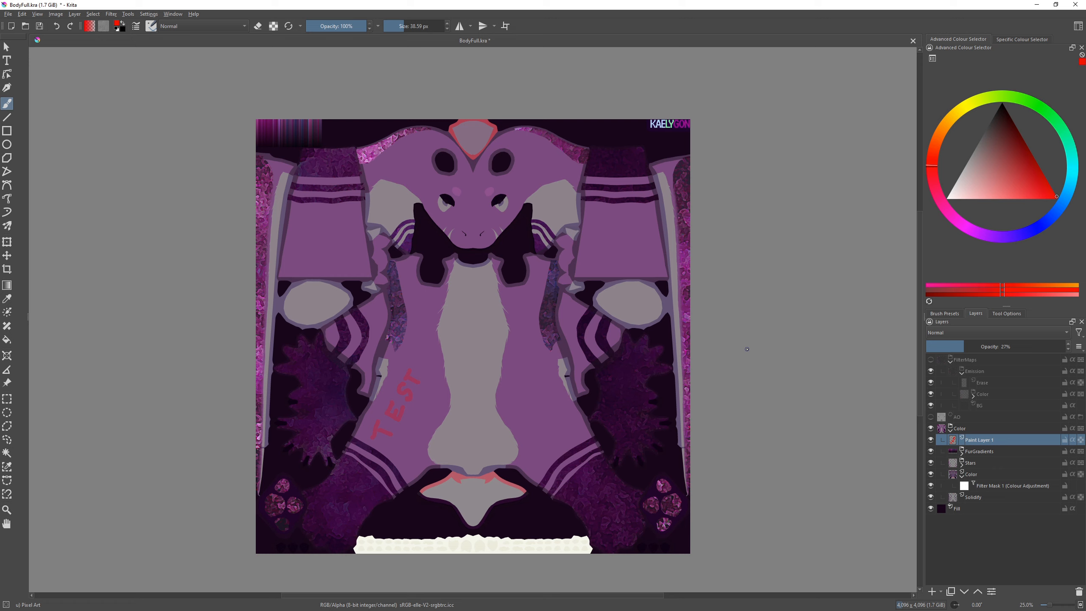
Switch to Unity and examine the updated body texture on the StrayferFullTex avatar from several angles.
{"action": "key", "text": "alt+Tab"}
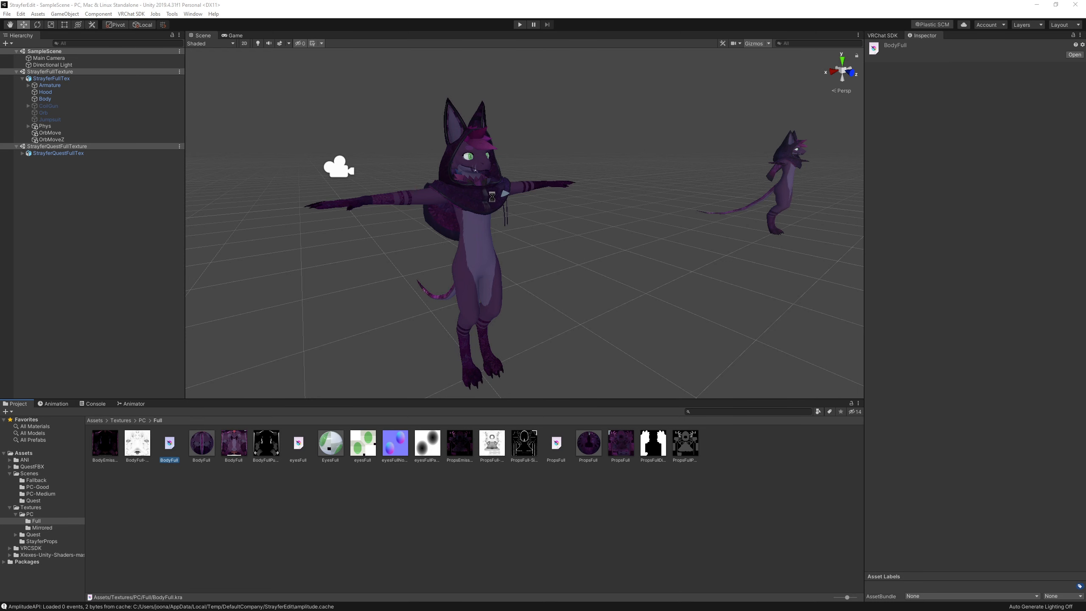
{"action": "right_click_drag", "start_coordinate": [627, 262], "coordinate": [701, 246]}
{"action": "middle_click_drag", "start_coordinate": [594, 254], "coordinate": [663, 232]}
{"action": "mouse_move", "coordinate": [663, 233]}
{"action": "right_mouse_down"}
{"action": "mouse_move", "coordinate": [676, 274]}
{"action": "mouse_move", "coordinate": [565, 240]}
{"action": "mouse_move", "coordinate": [702, 275]}
{"action": "mouse_move", "coordinate": [602, 272]}
{"action": "mouse_move", "coordinate": [714, 259]}
{"action": "mouse_move", "coordinate": [686, 256]}
{"action": "mouse_move", "coordinate": [691, 274]}
{"action": "mouse_move", "coordinate": [659, 252]}
{"action": "right_mouse_up"}
{"action": "middle_click_drag", "start_coordinate": [659, 252], "coordinate": [724, 240]}
{"action": "right_click_drag", "start_coordinate": [725, 240], "coordinate": [546, 263]}
{"action": "middle_click_drag", "start_coordinate": [595, 297], "coordinate": [575, 273]}
{"action": "scroll", "coordinate": [644, 228], "scroll_direction": "down", "scroll_amount": 3}
{"action": "middle_click_drag", "start_coordinate": [683, 240], "coordinate": [402, 238]}
{"action": "scroll", "coordinate": [403, 238], "scroll_direction": "up", "scroll_amount": 4}
{"action": "middle_click_drag", "start_coordinate": [318, 252], "coordinate": [315, 253]}
{"action": "left_click_drag", "start_coordinate": [315, 253], "coordinate": [562, 266], "text": "alt"}
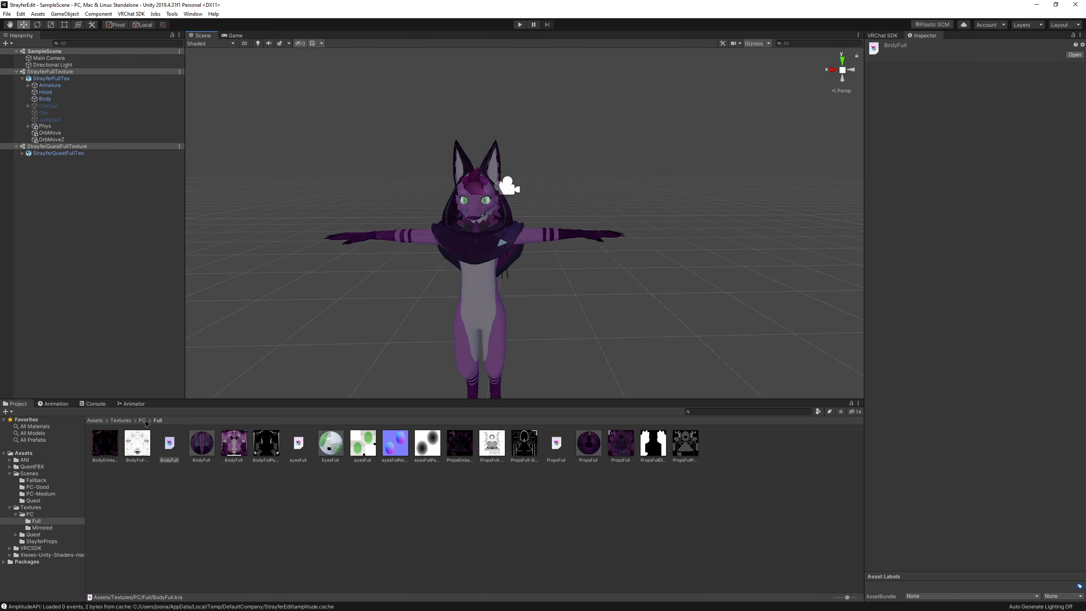
Bring the Quest avatar into view from the front and open the Assets/Textures/Quest/Full folder.
{"action": "left_click", "coordinate": [122, 421]}
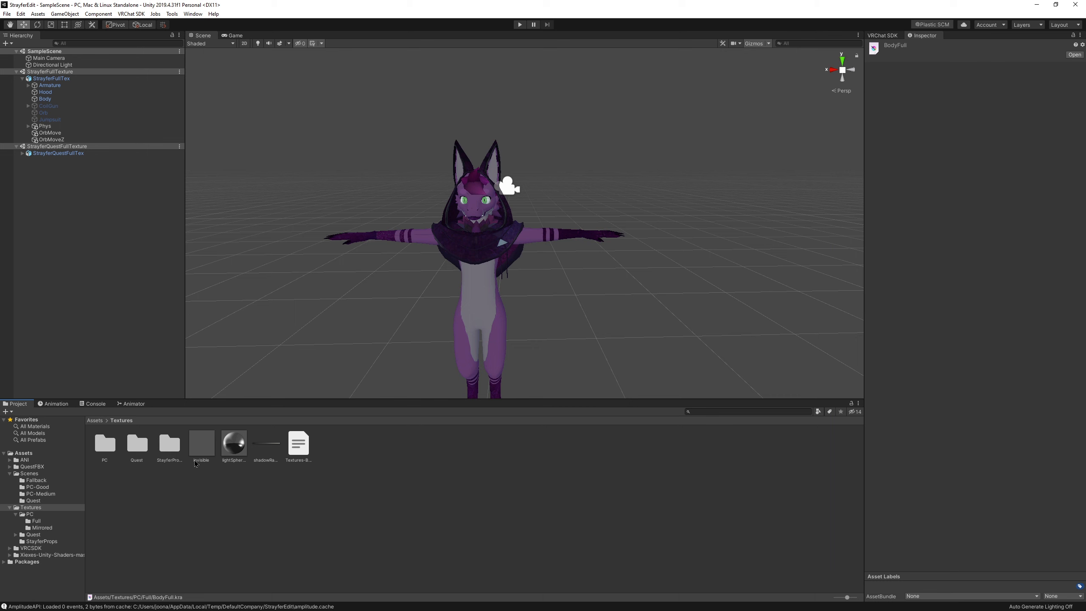
{"action": "scroll", "coordinate": [524, 318], "scroll_direction": "down", "scroll_amount": 3}
{"action": "middle_click_drag", "start_coordinate": [524, 318], "coordinate": [316, 305]}
{"action": "scroll", "coordinate": [325, 303], "scroll_direction": "up", "scroll_amount": 4}
{"action": "middle_click_drag", "start_coordinate": [405, 319], "coordinate": [329, 302]}
{"action": "double_click", "coordinate": [137, 445]}
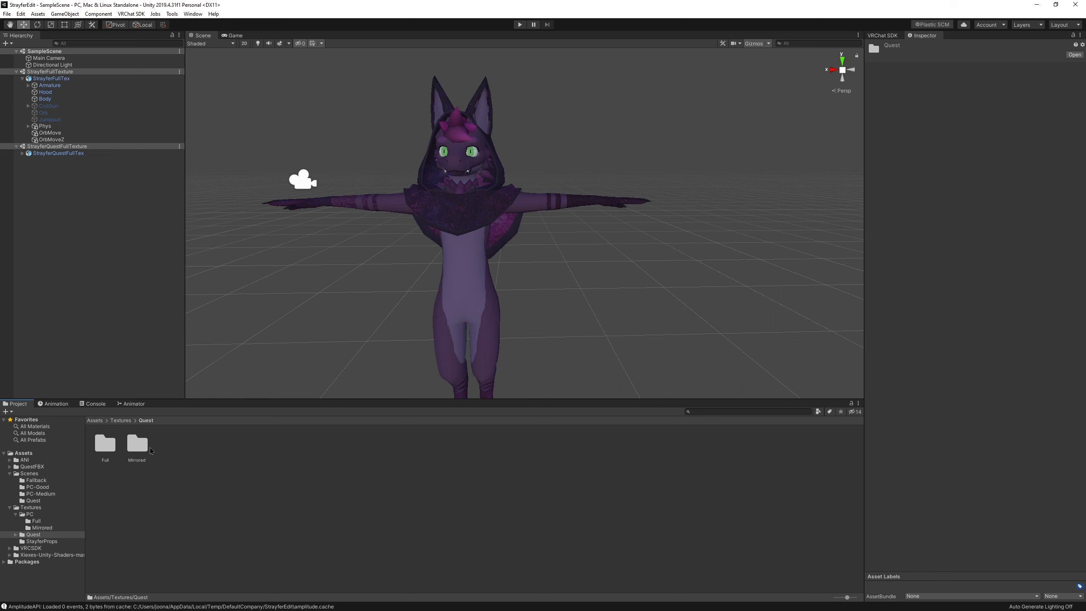
{"action": "double_click", "coordinate": [105, 444]}
Select StrayferQuestFullTex's Body mesh and locate the albedo texture of its BodyFullQuest material in the project files.
{"action": "left_click", "coordinate": [481, 254]}
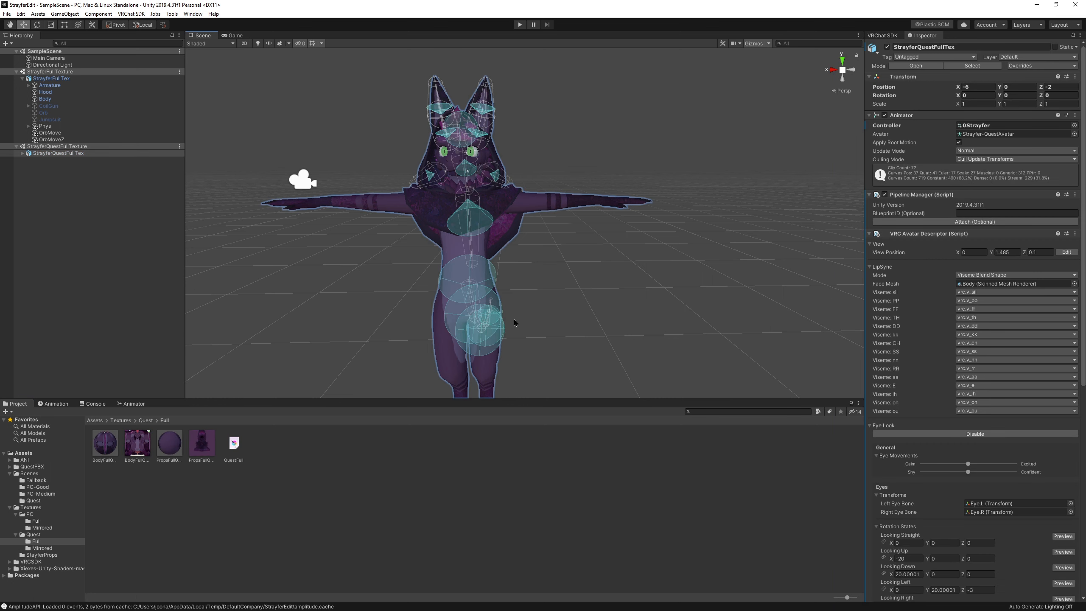
{"action": "left_click", "coordinate": [437, 342]}
{"action": "left_click", "coordinate": [40, 168]}
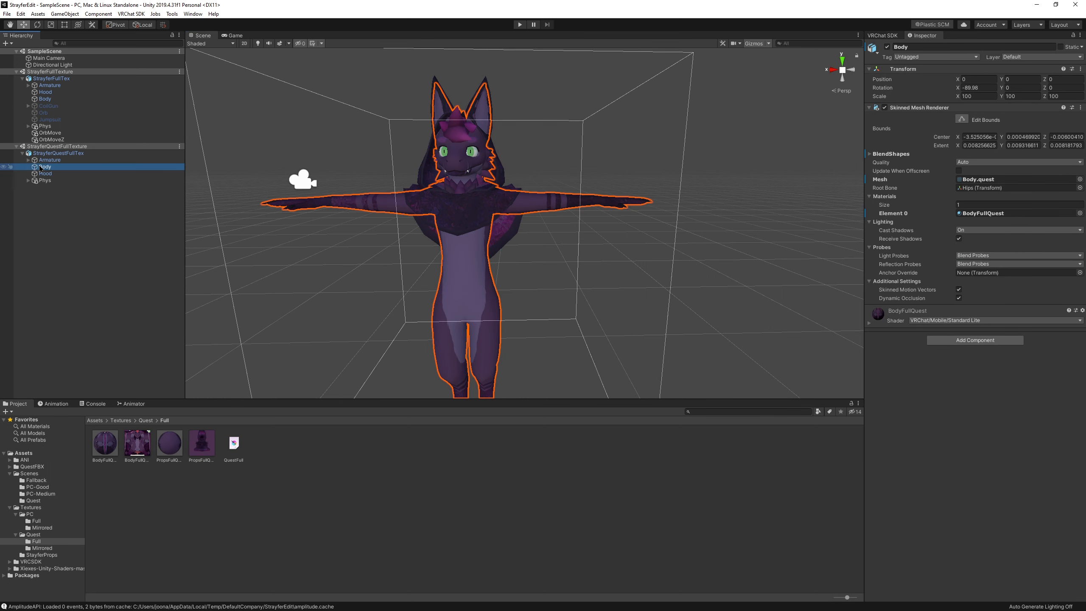
{"action": "left_click", "coordinate": [577, 274]}
{"action": "left_click", "coordinate": [449, 307]}
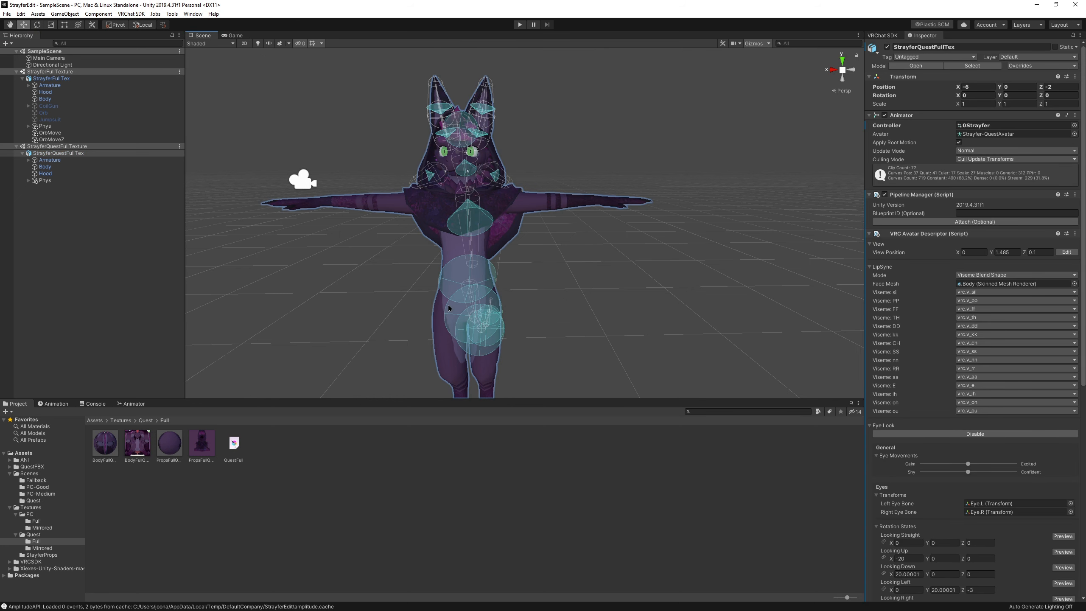
{"action": "left_click", "coordinate": [453, 306]}
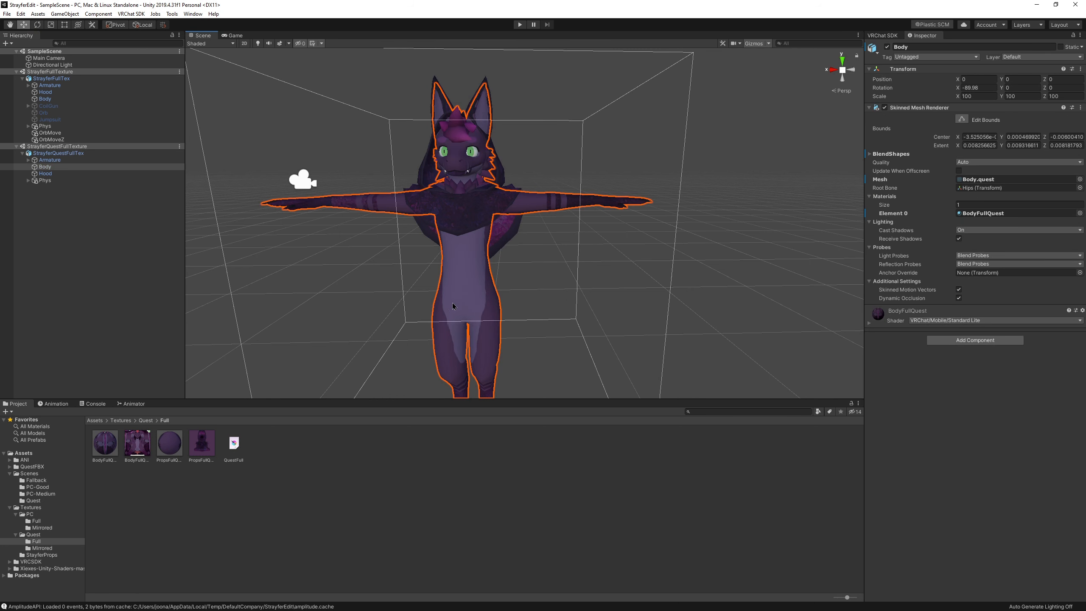
{"action": "left_click", "coordinate": [870, 324]}
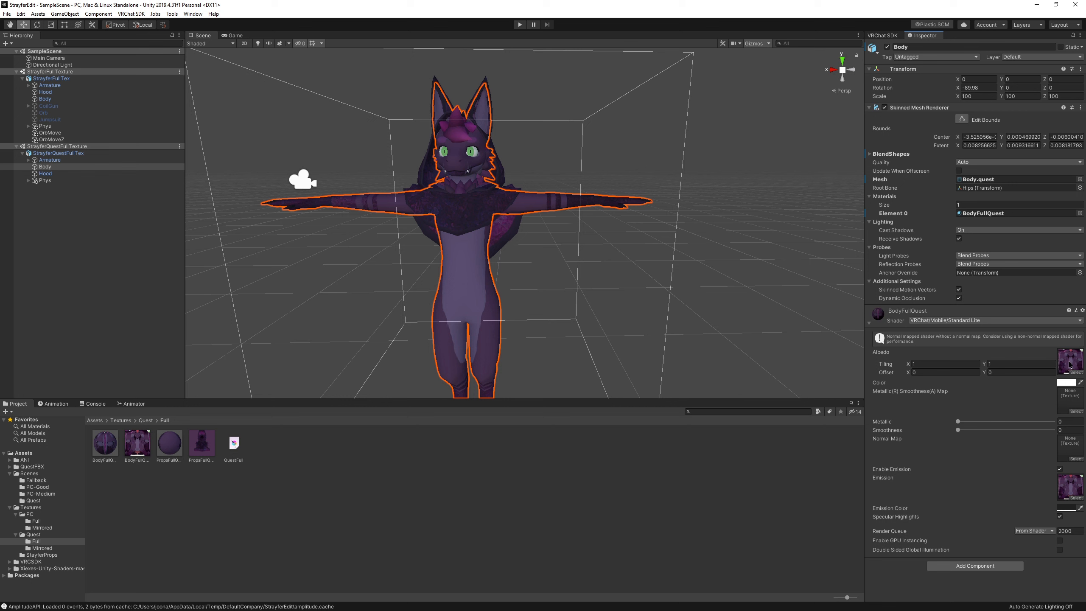
{"action": "left_click", "coordinate": [1070, 364]}
{"action": "left_click", "coordinate": [137, 447]}
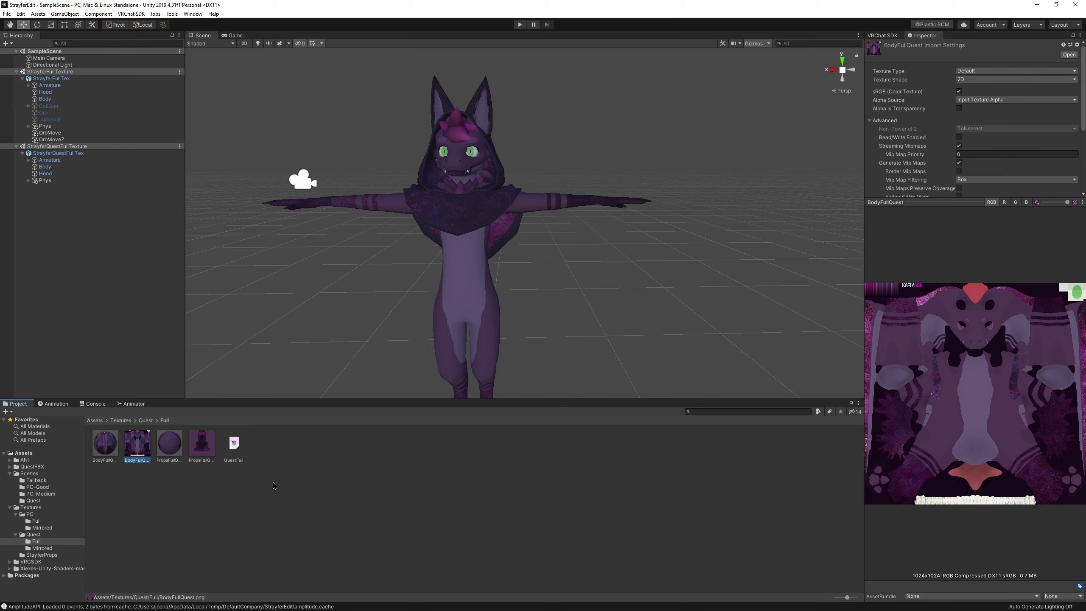
Open the QuestFull.kra source file from Assets/Textures/Quest/Full in Krita.
{"action": "left_click", "coordinate": [234, 447]}
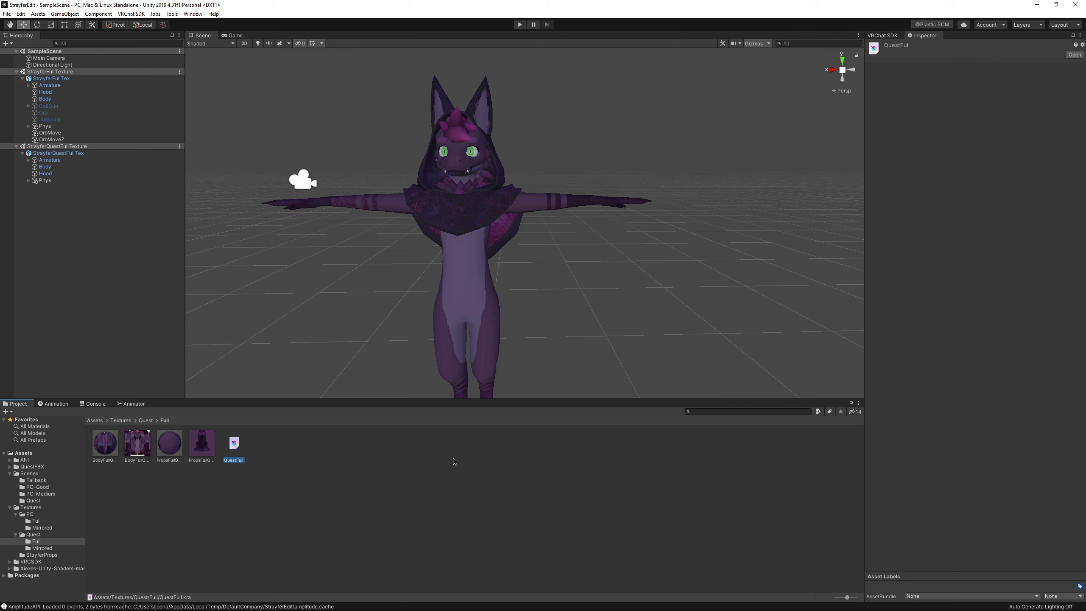
{"action": "key", "text": "alt+Tab"}
{"action": "left_click", "coordinate": [449, 208]}
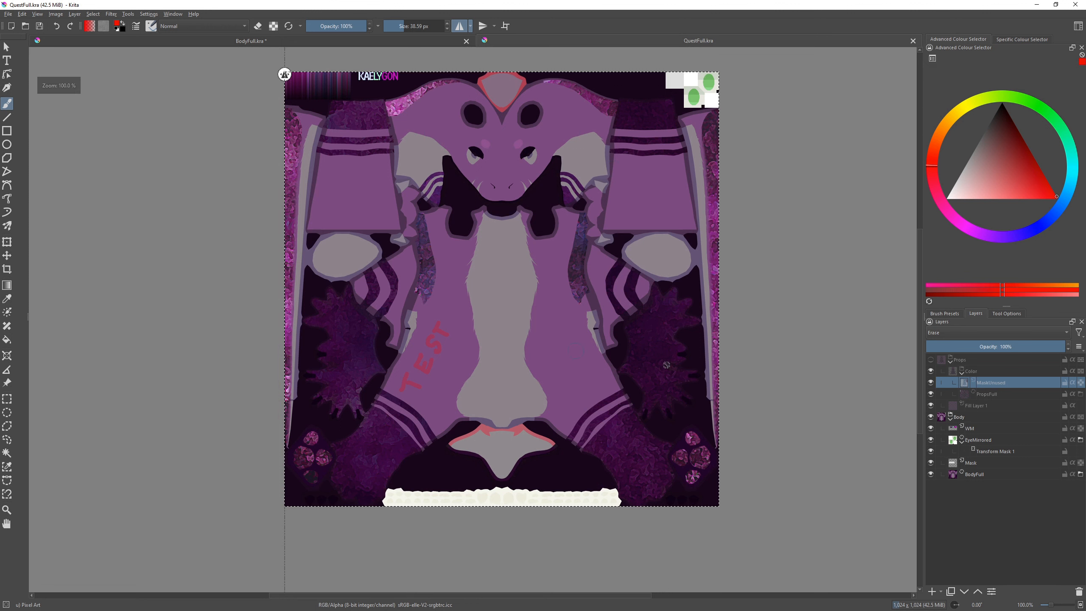
{"action": "middle_click_drag", "start_coordinate": [759, 201], "coordinate": [751, 208]}
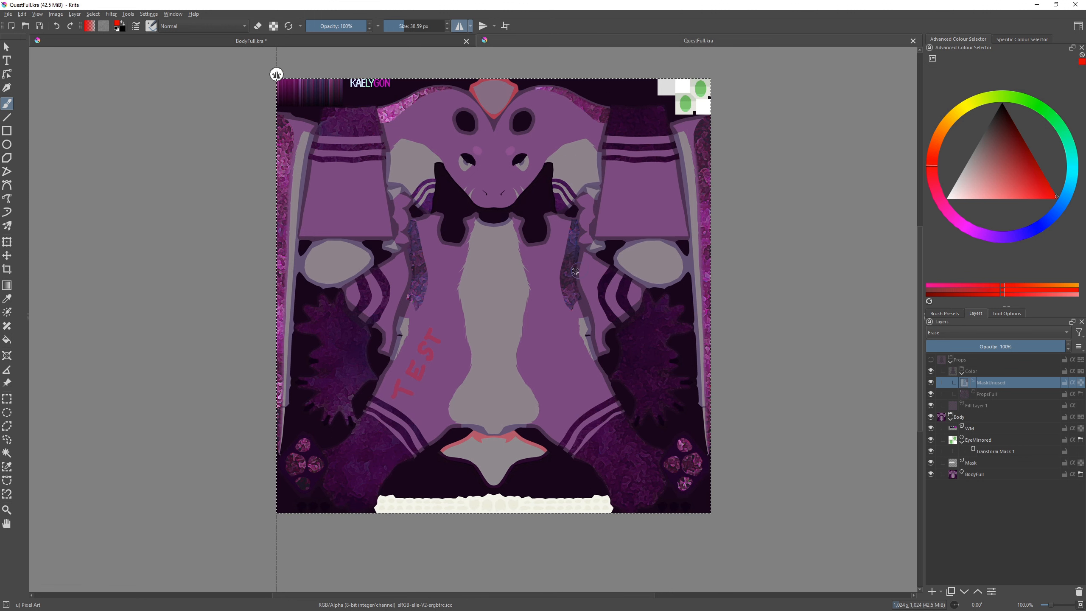
Compare the BodyFull and QuestFull documents and inspect the linked source file of QuestFull's PropsFull layer.
{"action": "left_click", "coordinate": [429, 41]}
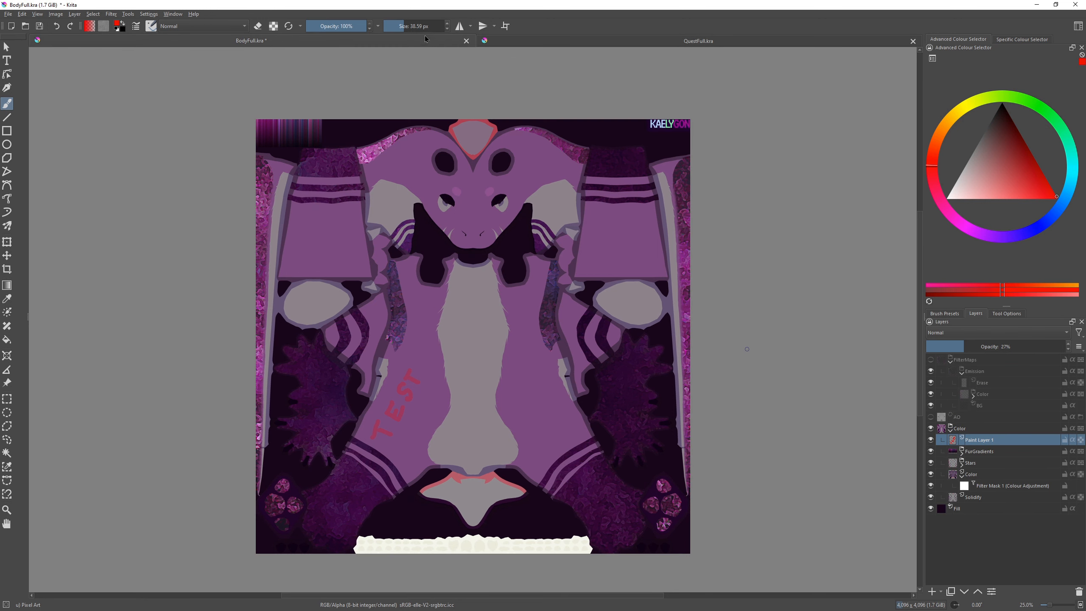
{"action": "left_click", "coordinate": [646, 42]}
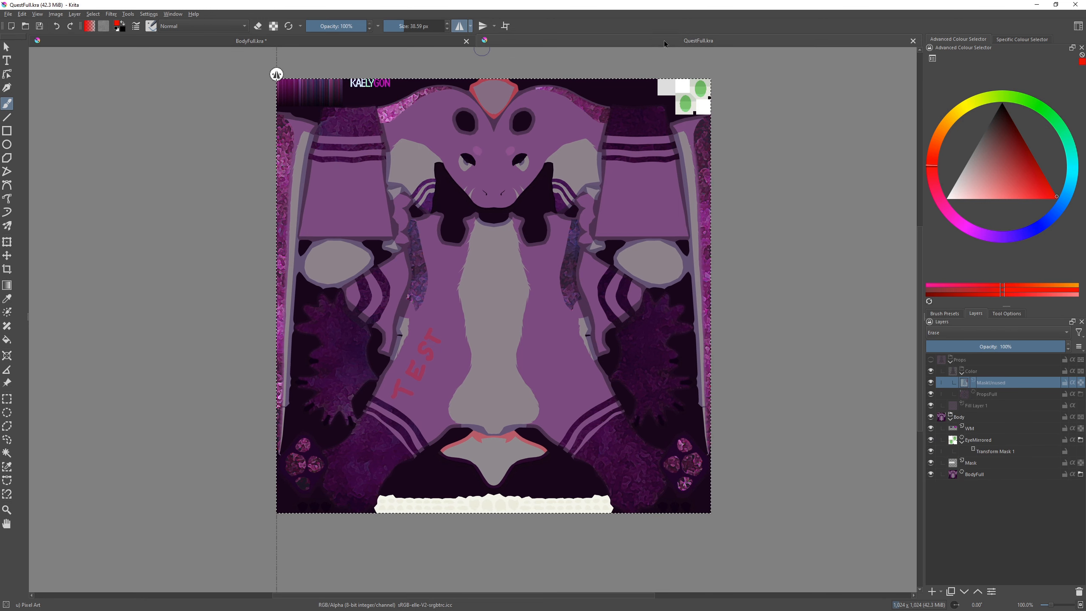
{"action": "left_click", "coordinate": [996, 428]}
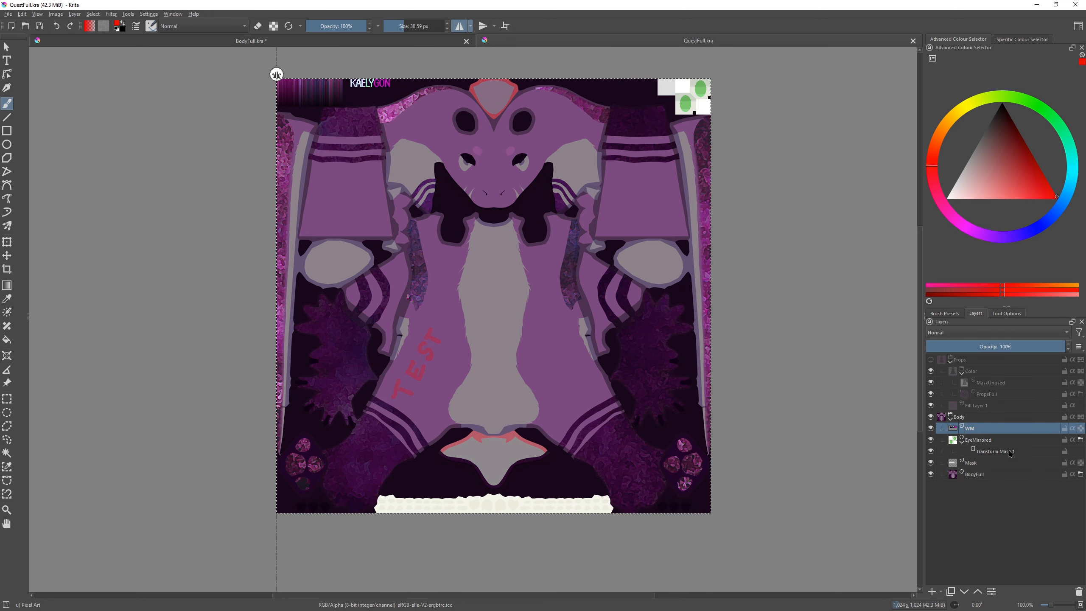
{"action": "left_click", "coordinate": [998, 394]}
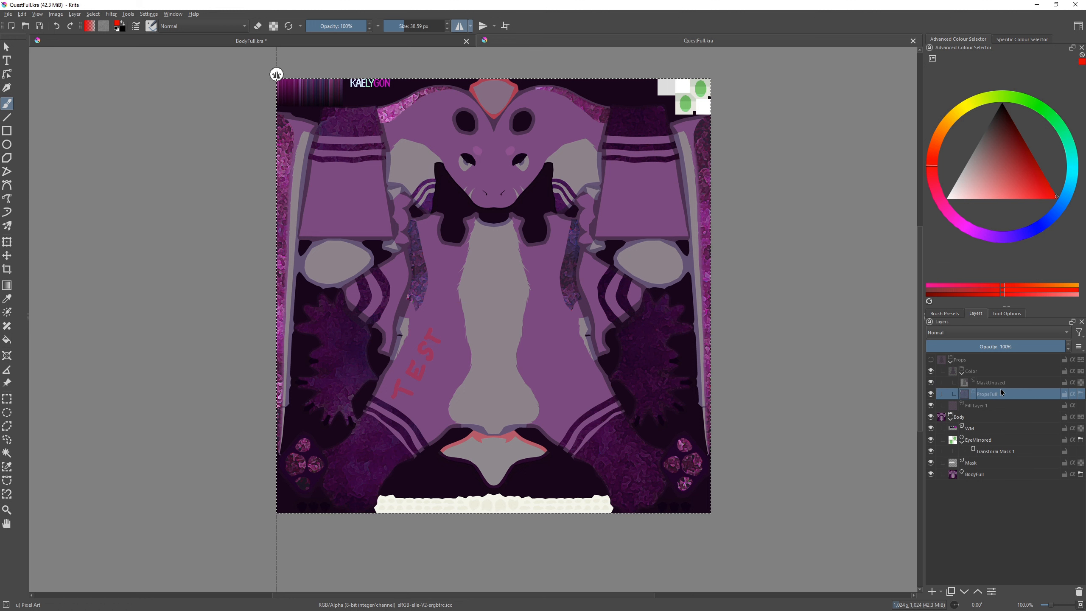
{"action": "mouse_move", "coordinate": [1000, 392]}
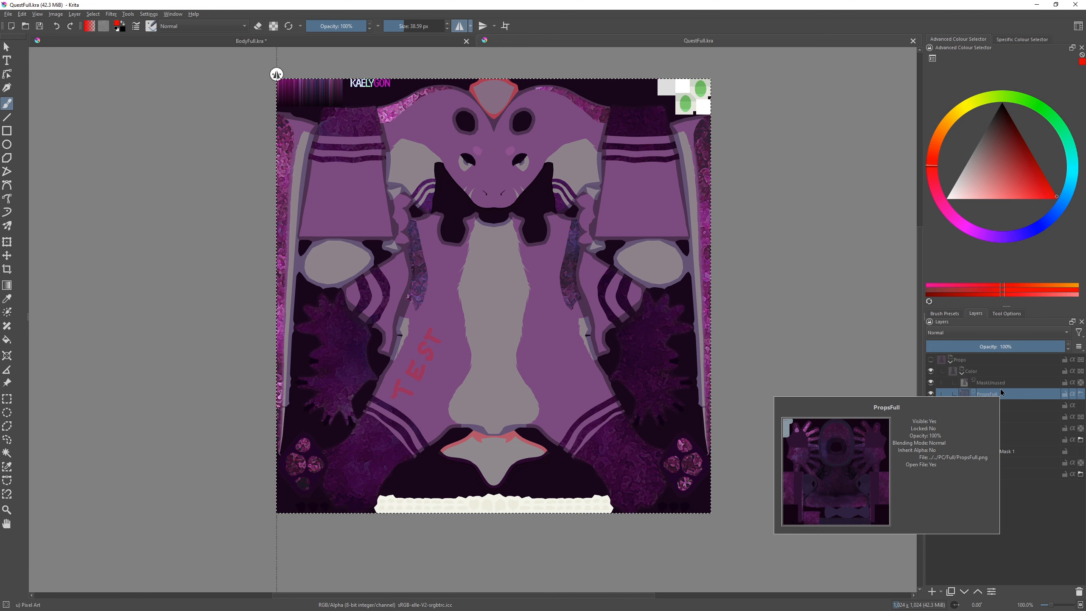
Export the QuestFull document as a PNG over BodyFullQuest.png in Assets/Textures/Quest/Full, keeping the default PNG options.
{"action": "middle_click_drag", "start_coordinate": [787, 304], "coordinate": [761, 308]}
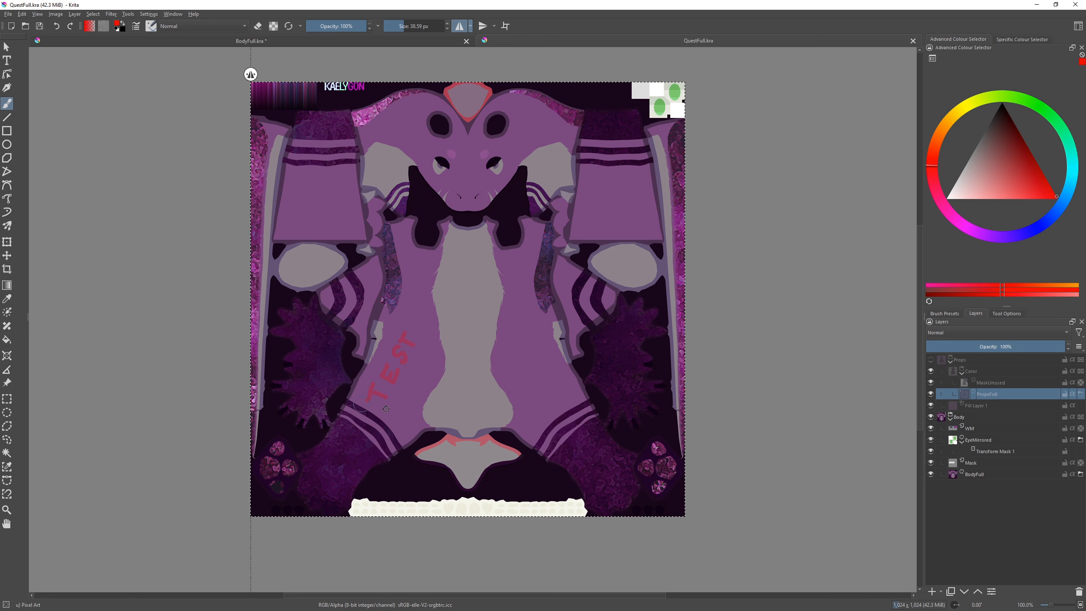
{"action": "middle_click_drag", "start_coordinate": [559, 125], "coordinate": [548, 138]}
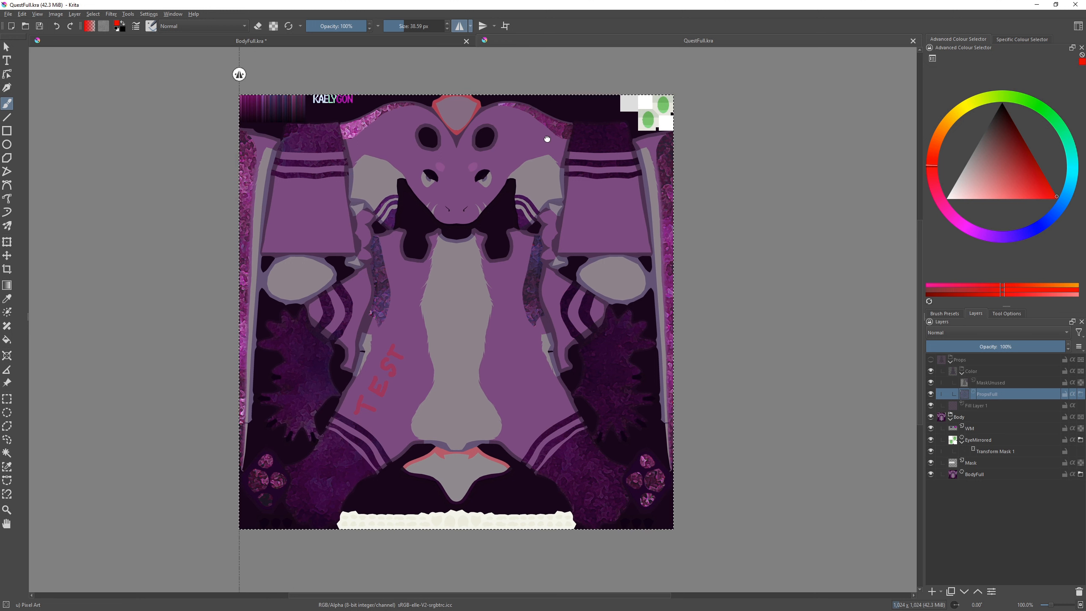
{"action": "left_click", "coordinate": [8, 13]}
{"action": "left_click", "coordinate": [39, 94]}
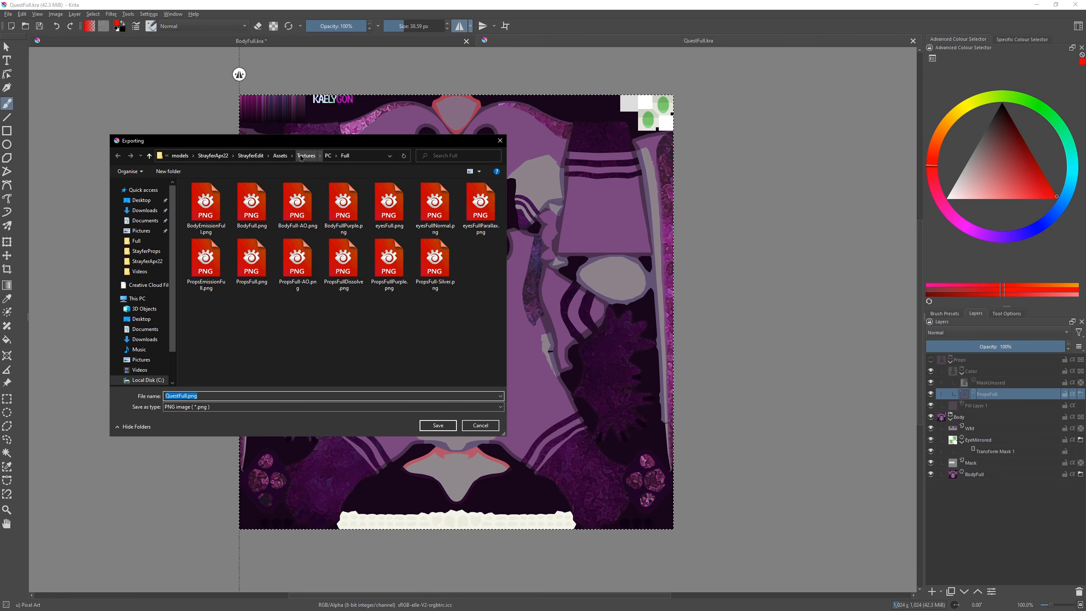
{"action": "left_click", "coordinate": [286, 156]}
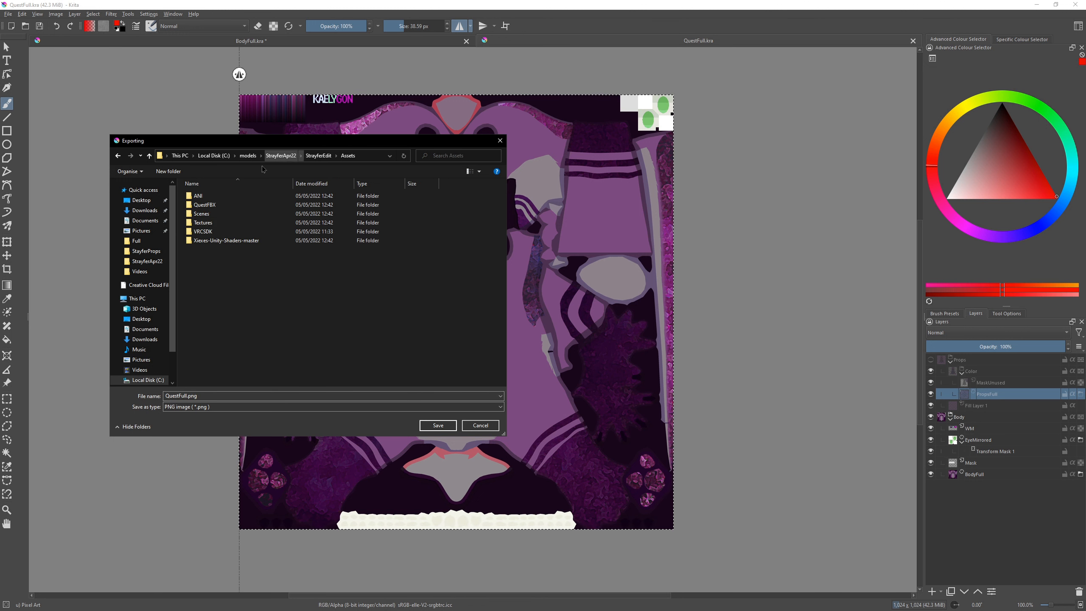
{"action": "double_click", "coordinate": [226, 223]}
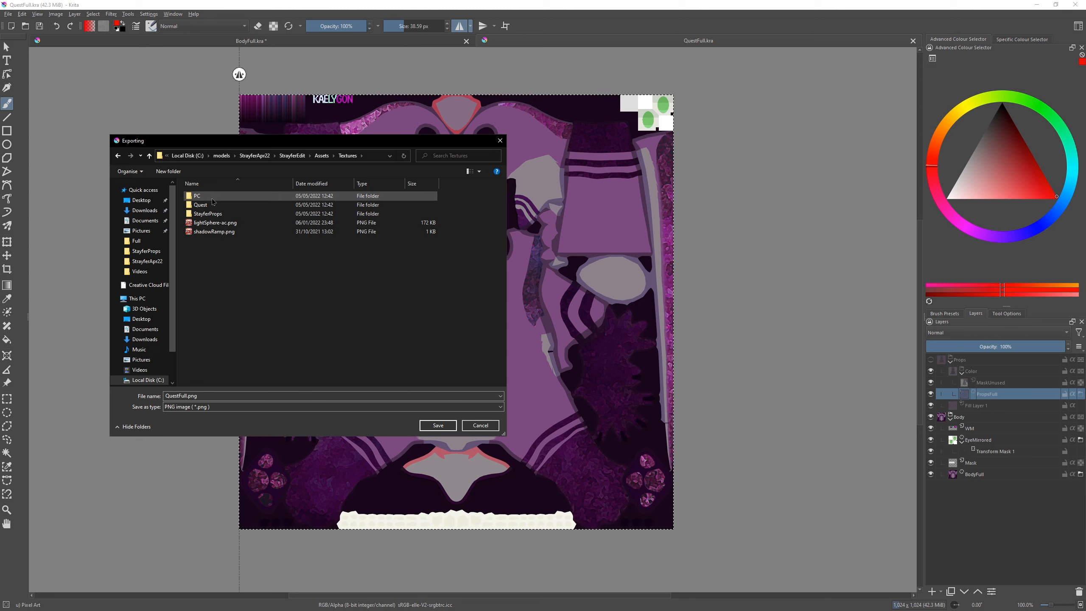
{"action": "double_click", "coordinate": [212, 205]}
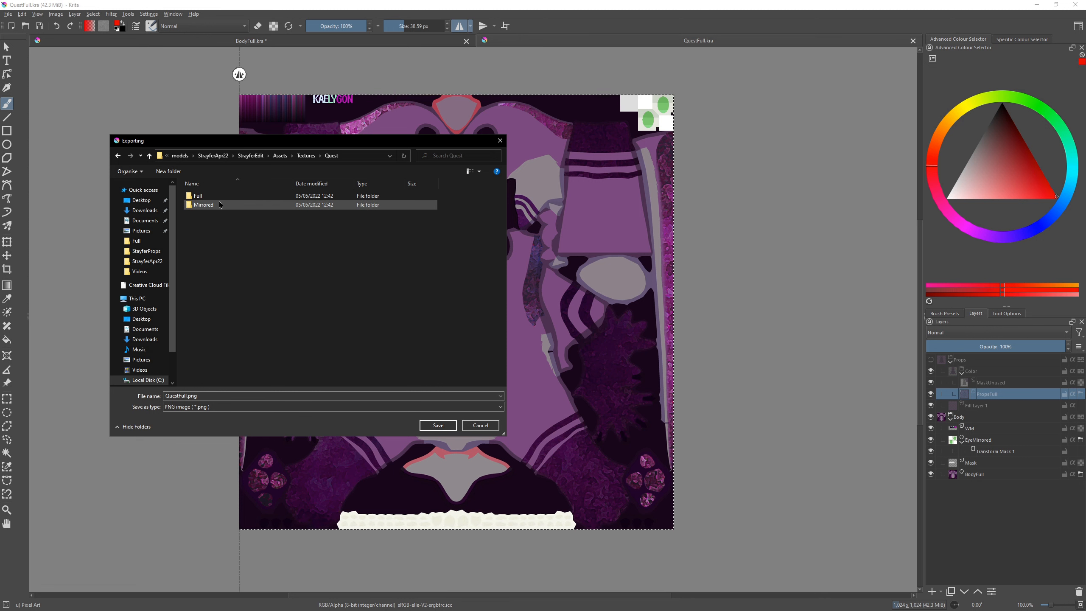
{"action": "double_click", "coordinate": [220, 197]}
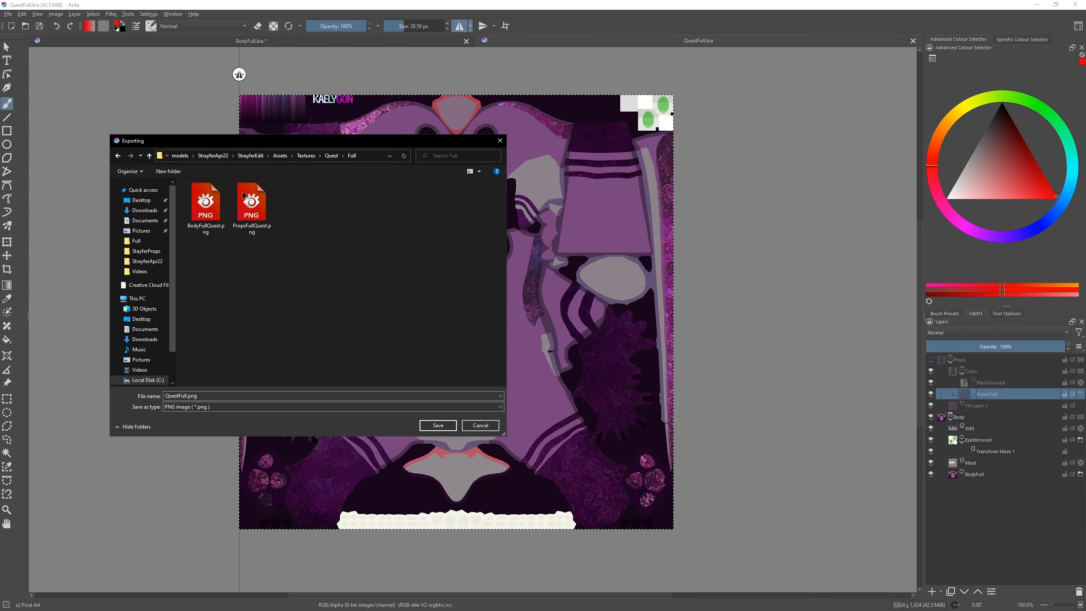
{"action": "left_click", "coordinate": [198, 232]}
{"action": "left_click", "coordinate": [437, 425]}
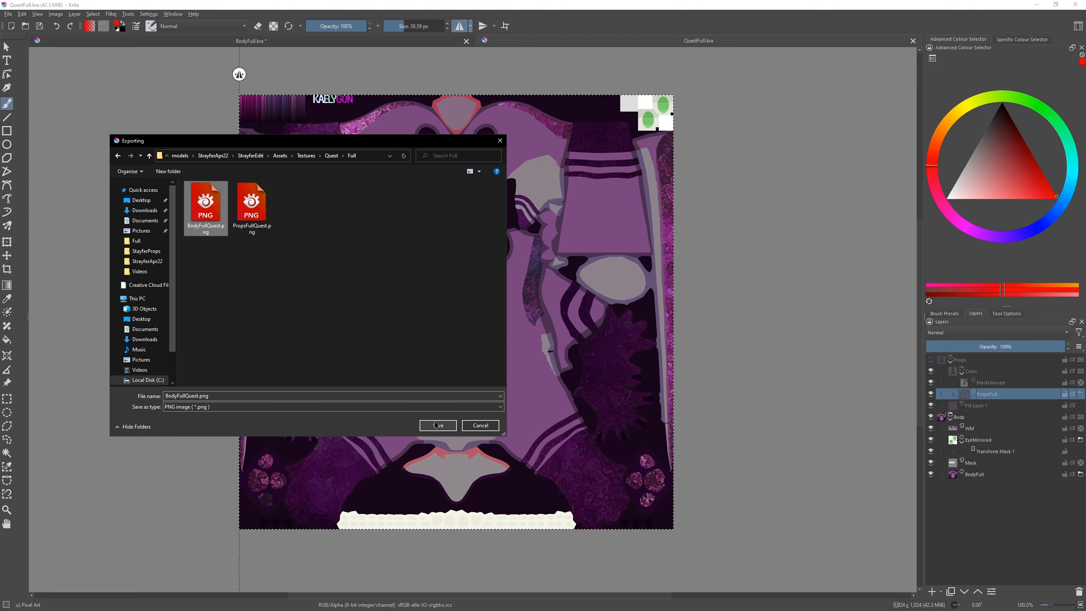
{"action": "left_click", "coordinate": [568, 312]}
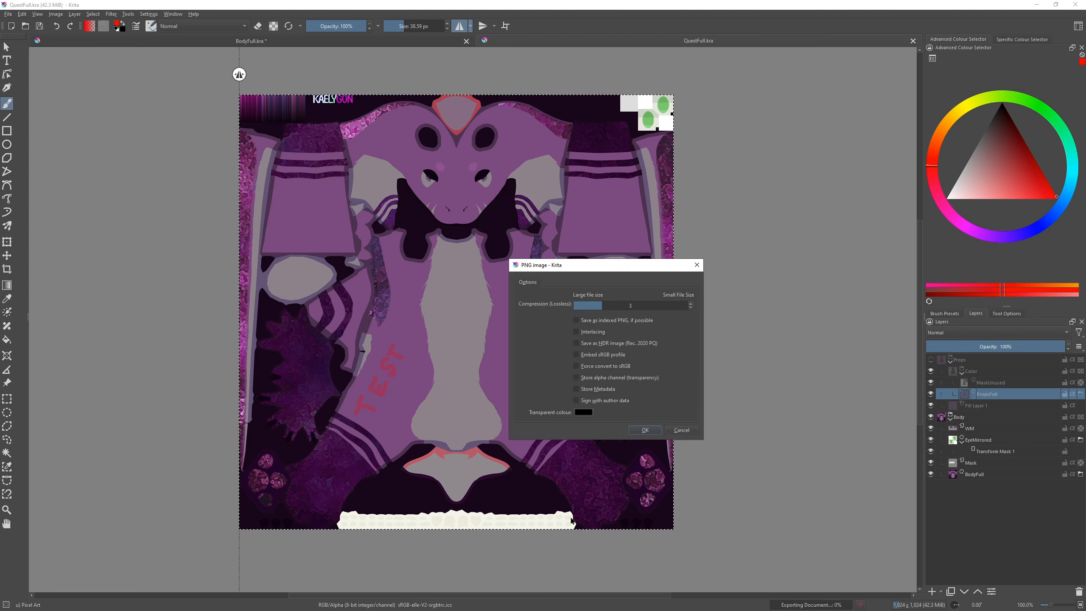
{"action": "left_click", "coordinate": [644, 430]}
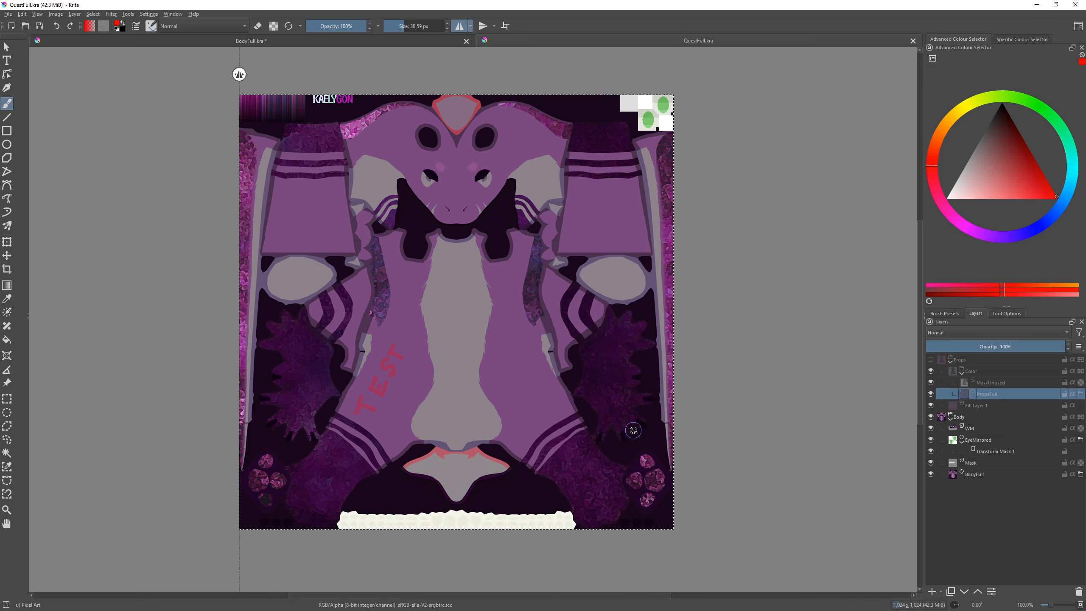
Switch to Unity and examine the Quest avatar's face and eyes up close.
{"action": "key", "text": "alt+Tab"}
{"action": "key", "text": "alt+Tab"}
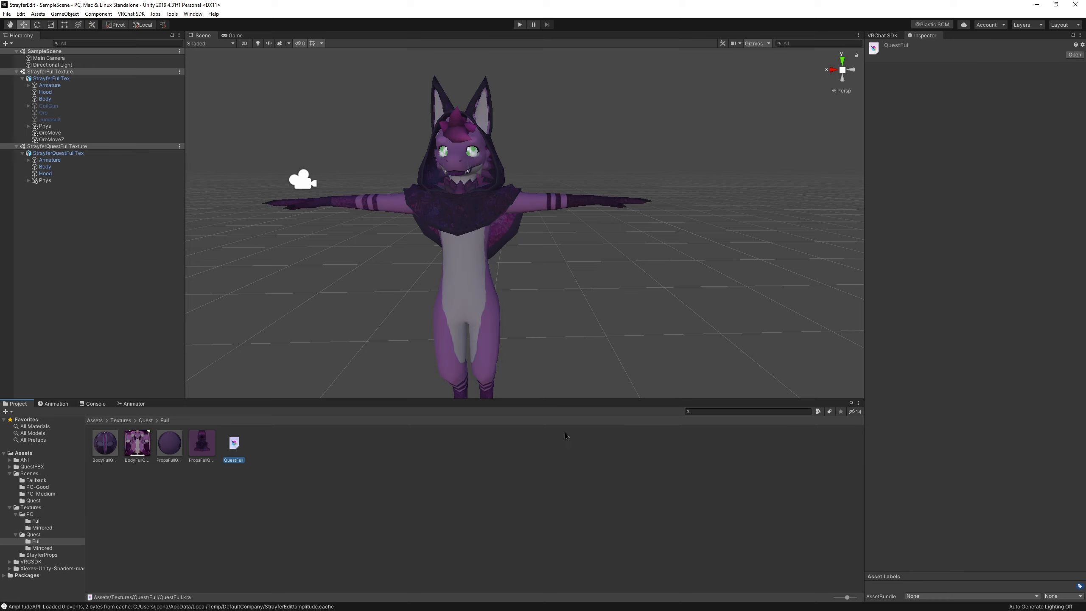
{"action": "right_click_drag", "start_coordinate": [613, 234], "coordinate": [584, 232]}
{"action": "scroll", "coordinate": [590, 231], "scroll_direction": "up", "scroll_amount": 3}
{"action": "middle_click_drag", "start_coordinate": [633, 184], "coordinate": [601, 265]}
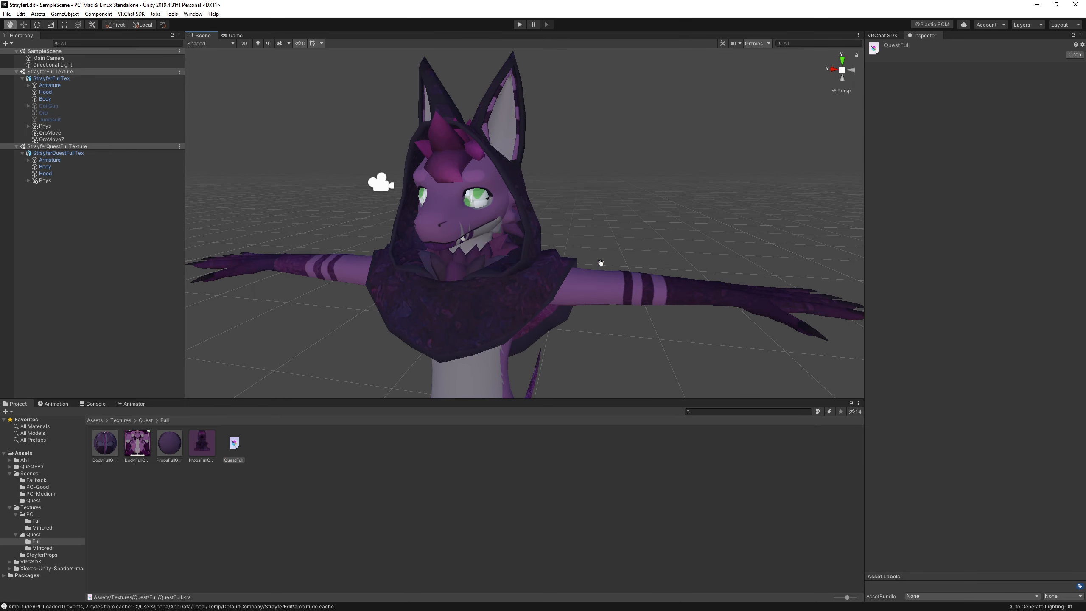
{"action": "right_click_drag", "start_coordinate": [610, 255], "coordinate": [613, 240]}
{"action": "mouse_move", "coordinate": [613, 240]}
{"action": "middle_mouse_down"}
{"action": "mouse_move", "coordinate": [660, 225]}
{"action": "mouse_move", "coordinate": [620, 252]}
{"action": "middle_mouse_up"}
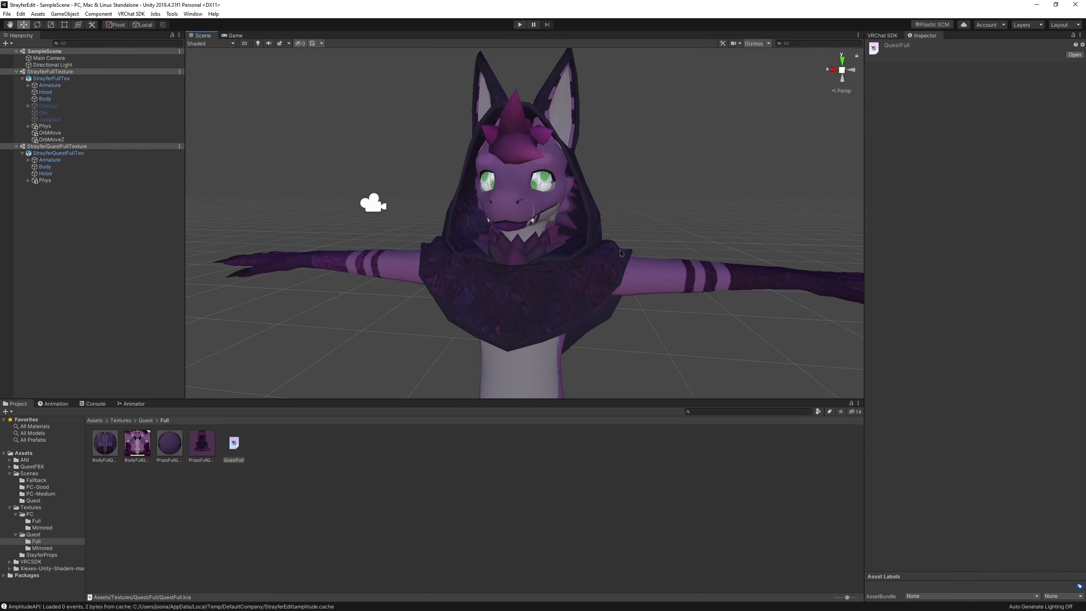
Switch back to Krita, open the source file linked to QuestFull's EyeMirrored layer, and return to the QuestFull document.
{"action": "key", "text": "alt+Tab"}
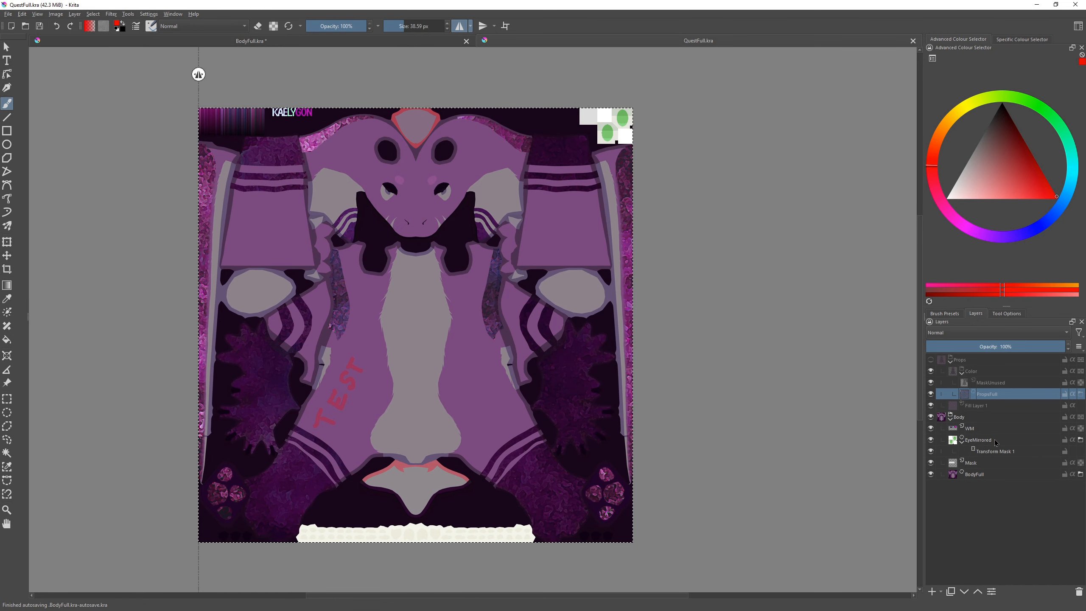
{"action": "left_click", "coordinate": [978, 440]}
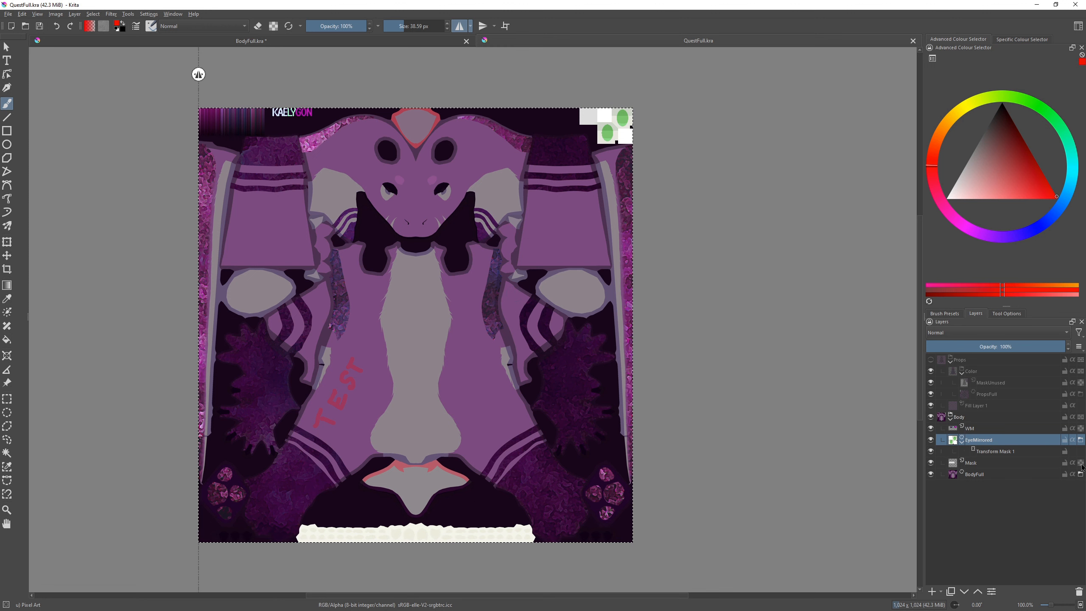
{"action": "left_click", "coordinate": [1082, 444]}
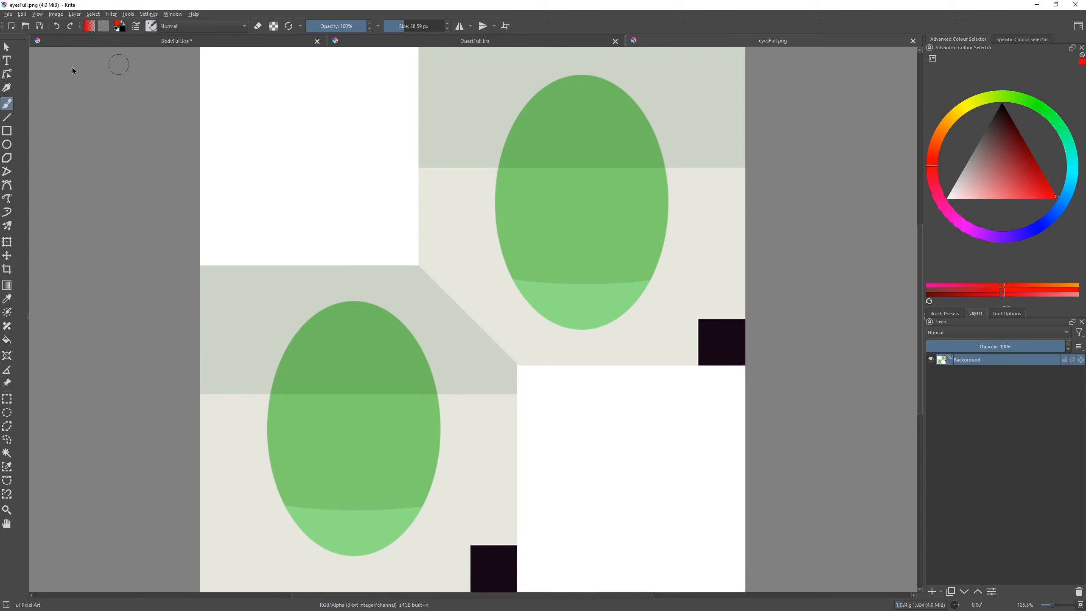
{"action": "left_click", "coordinate": [574, 42]}
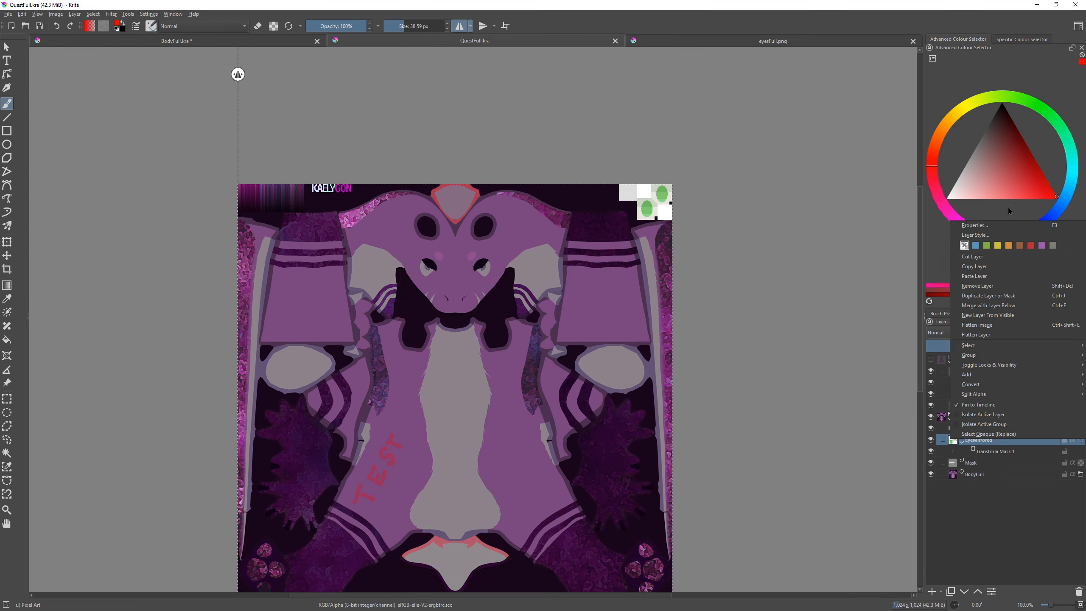
Relink the EyeMirrored file layer to eyes.png from Assets/Textures/PC/Mirrored and check the eye area of the texture.
{"action": "double_click", "coordinate": [1026, 440]}
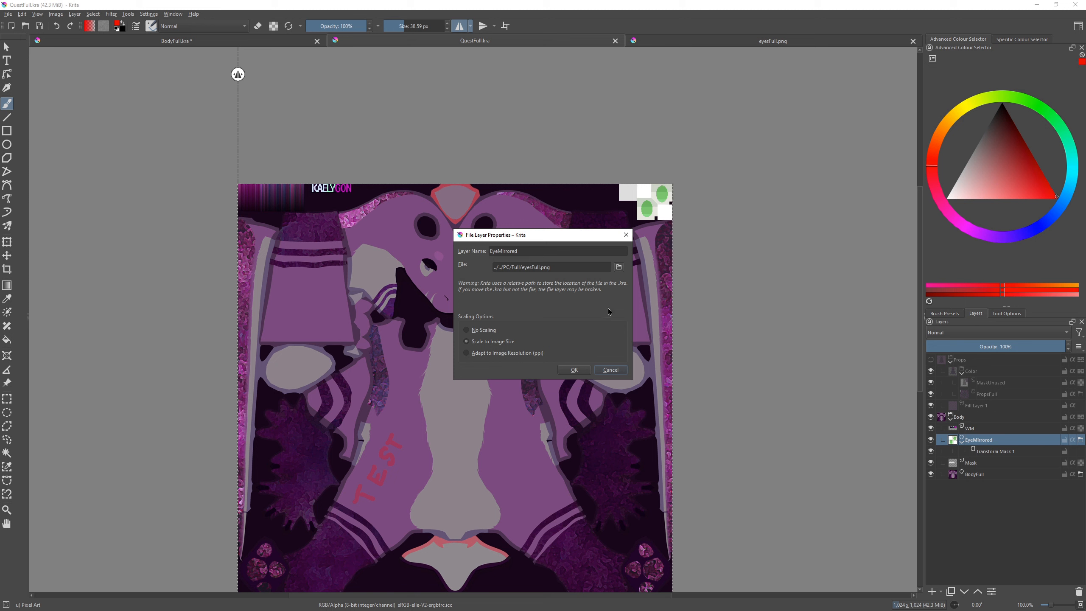
{"action": "left_click", "coordinate": [618, 267]}
{"action": "left_click", "coordinate": [675, 263]}
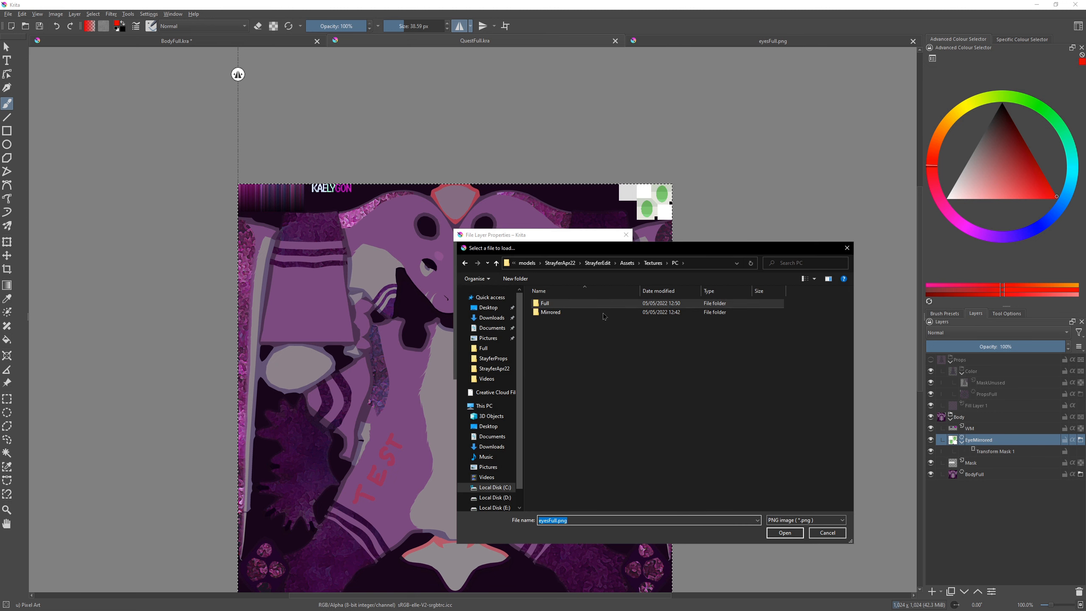
{"action": "double_click", "coordinate": [556, 312]}
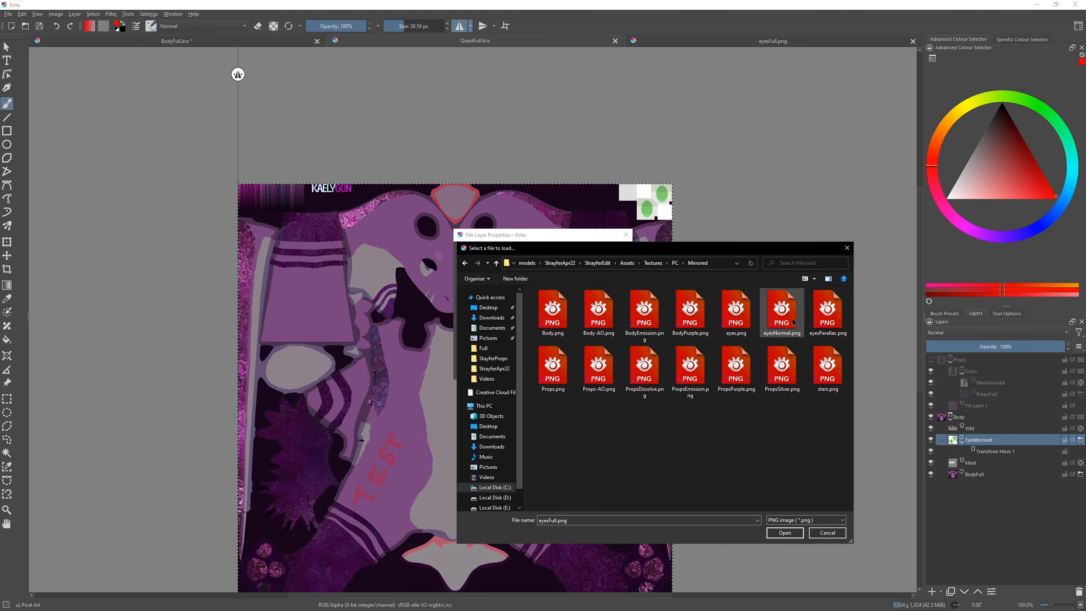
{"action": "left_click", "coordinate": [736, 313]}
{"action": "left_click", "coordinate": [784, 532]}
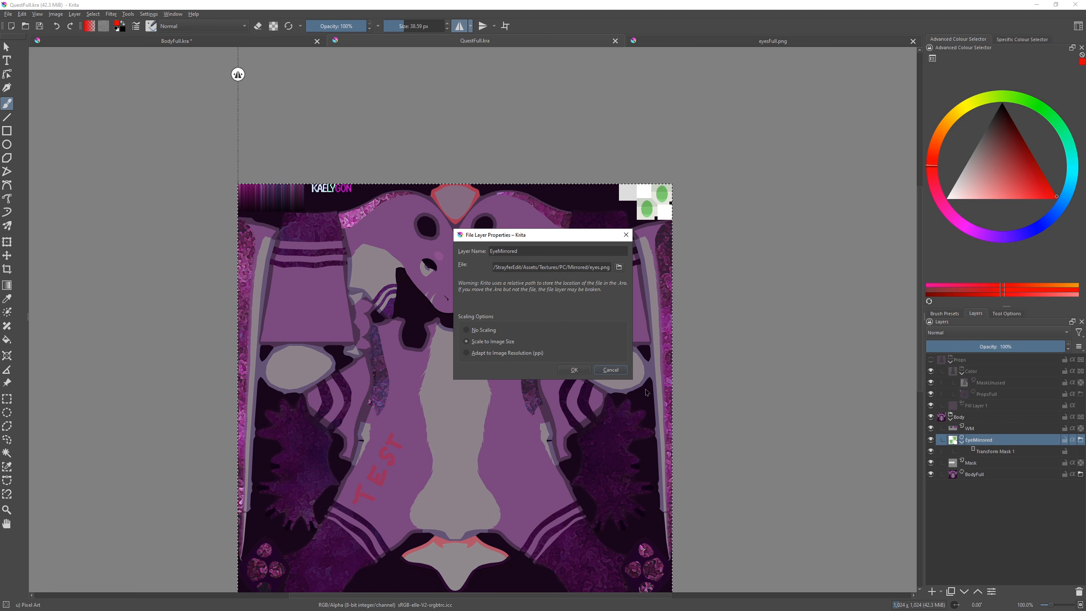
{"action": "left_click", "coordinate": [575, 369]}
{"action": "scroll", "coordinate": [671, 156], "scroll_direction": "up", "scroll_amount": 5}
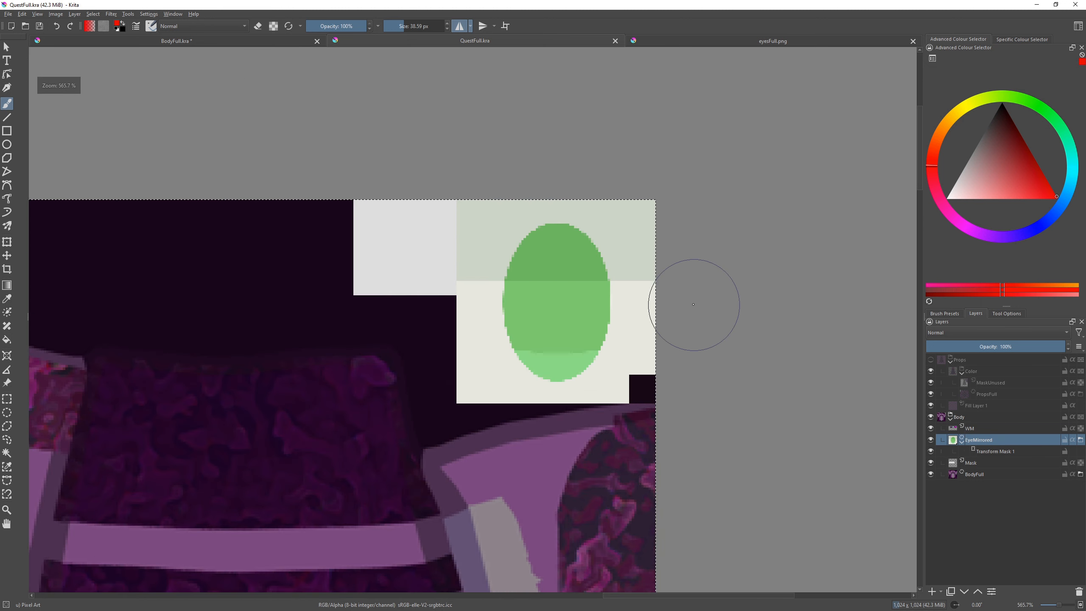
{"action": "scroll", "coordinate": [693, 304], "scroll_direction": "down", "scroll_amount": 6}
{"action": "middle_click_drag", "start_coordinate": [709, 334], "coordinate": [650, 259]}
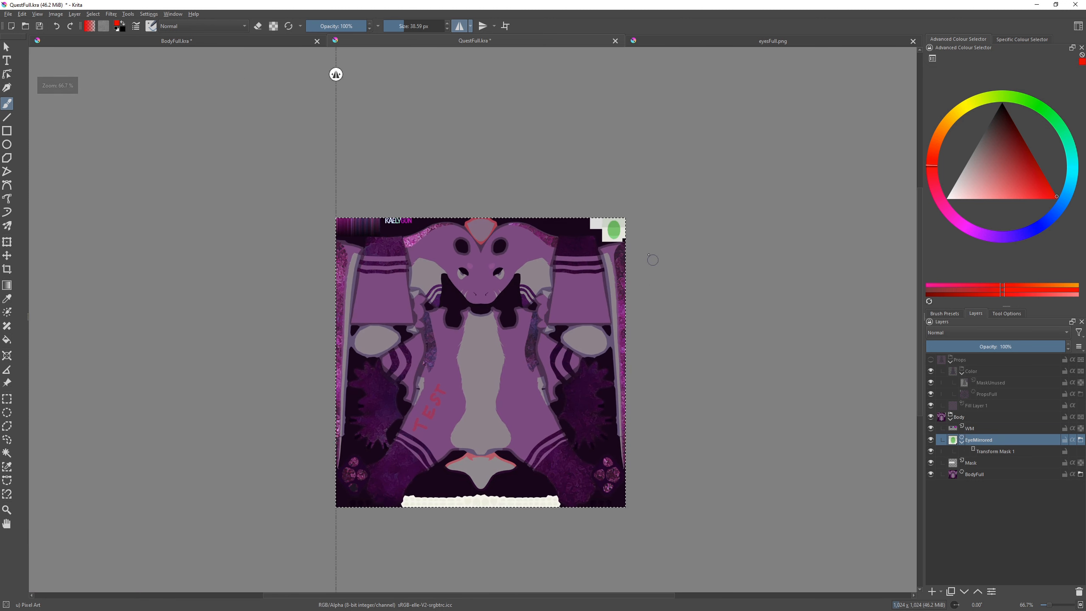
Export the QuestFull document with the relinked eye texture, replacing BodyFullQuest.png in Assets/Textures/Quest/Full and keeping the PNG options.
{"action": "scroll", "coordinate": [630, 327], "scroll_direction": "up", "scroll_amount": 1}
{"action": "middle_click_drag", "start_coordinate": [565, 346], "coordinate": [635, 282]}
{"action": "middle_click_drag", "start_coordinate": [531, 372], "coordinate": [555, 381]}
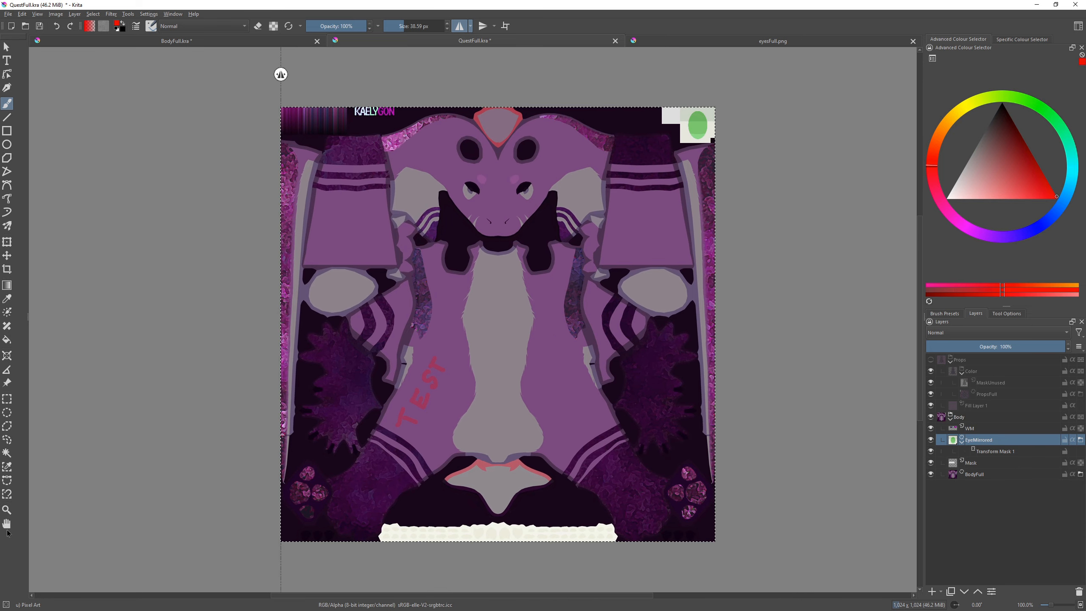
{"action": "middle_click_drag", "start_coordinate": [186, 503], "coordinate": [199, 513]}
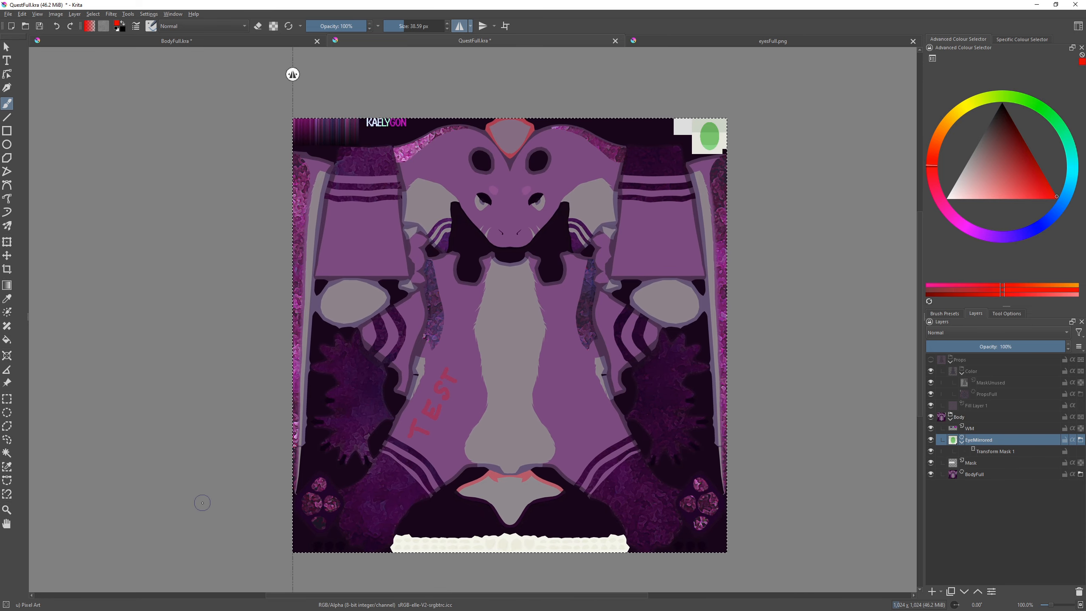
{"action": "left_click", "coordinate": [8, 13]}
{"action": "left_click", "coordinate": [24, 94]}
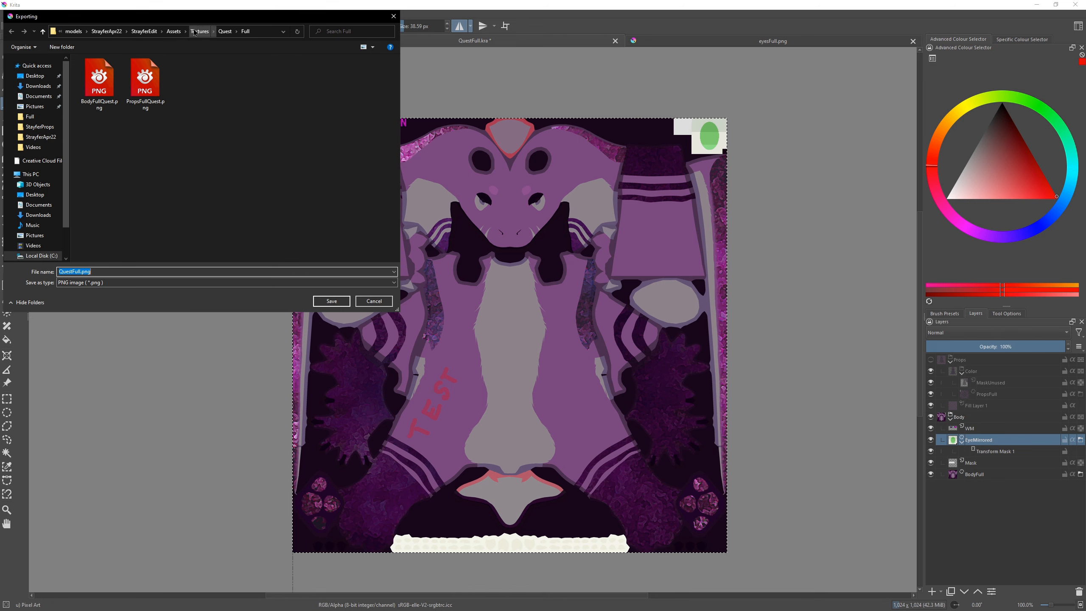
{"action": "left_click", "coordinate": [104, 70]}
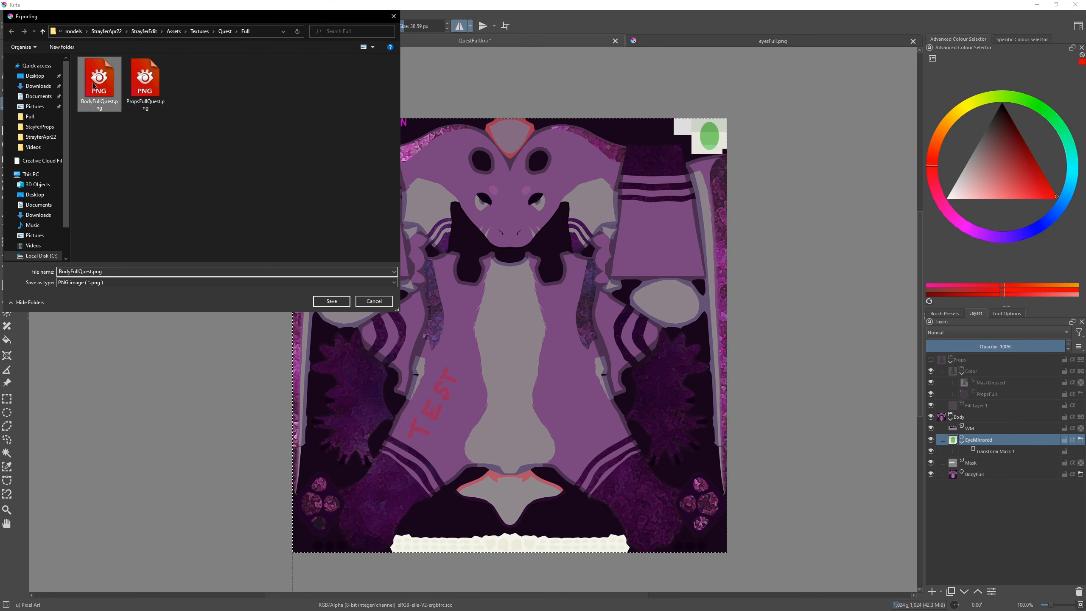
{"action": "left_click", "coordinate": [331, 301]}
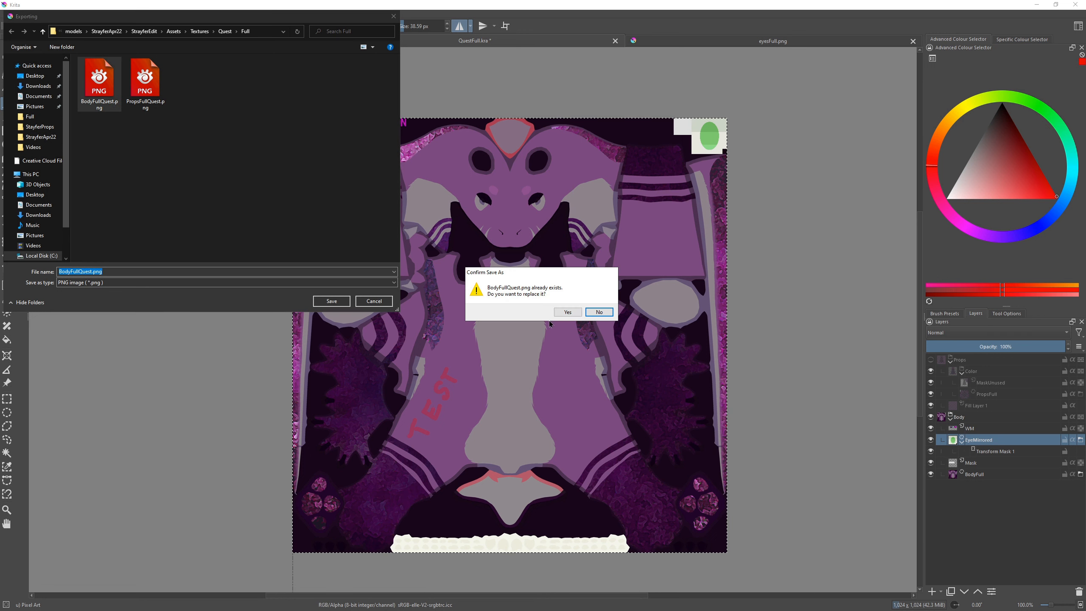
{"action": "left_click", "coordinate": [563, 315]}
{"action": "left_click", "coordinate": [645, 429]}
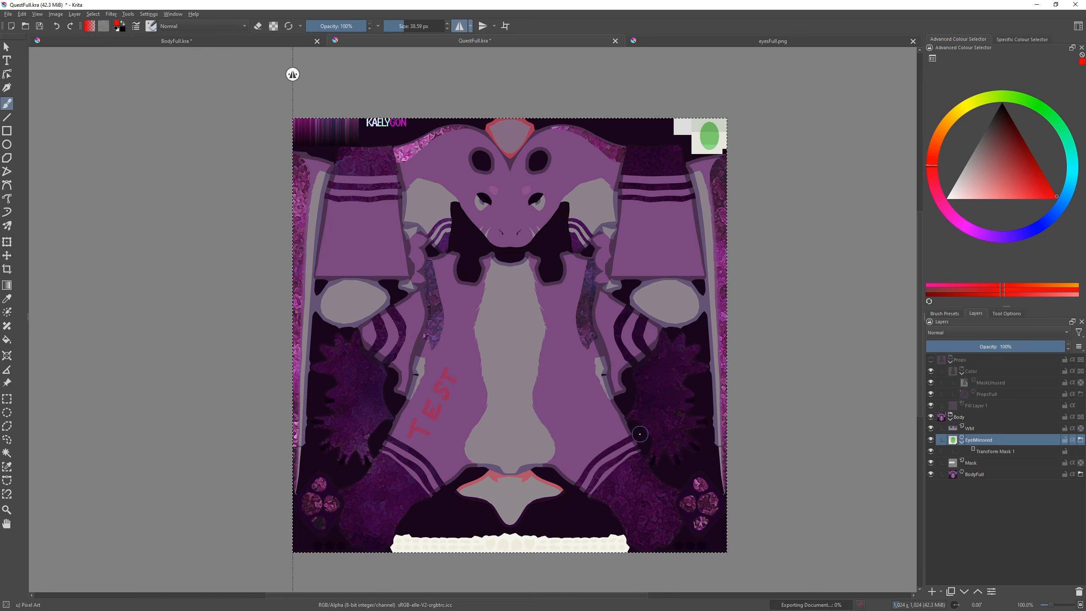
Switch to Unity, select StrayferQuestFullTex's Body mesh, locate its material's albedo texture in the project files, and clear the selection.
{"action": "key", "text": "alt+Tab"}
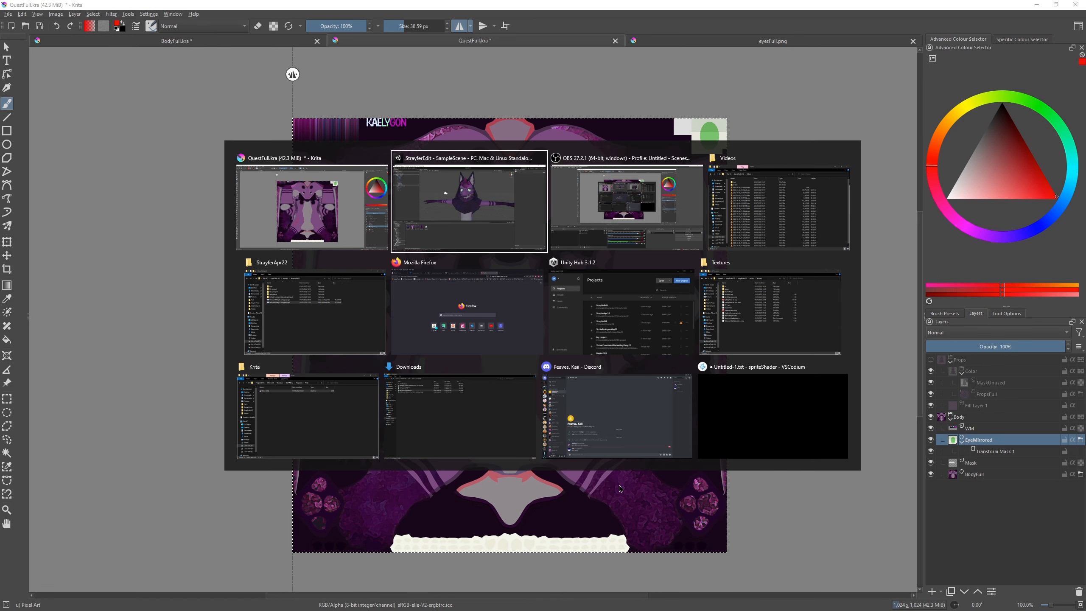
{"action": "scroll", "coordinate": [564, 333], "scroll_direction": "down", "scroll_amount": 12}
{"action": "left_click_drag", "start_coordinate": [564, 347], "coordinate": [498, 359], "text": "alt"}
{"action": "left_click", "coordinate": [523, 338]}
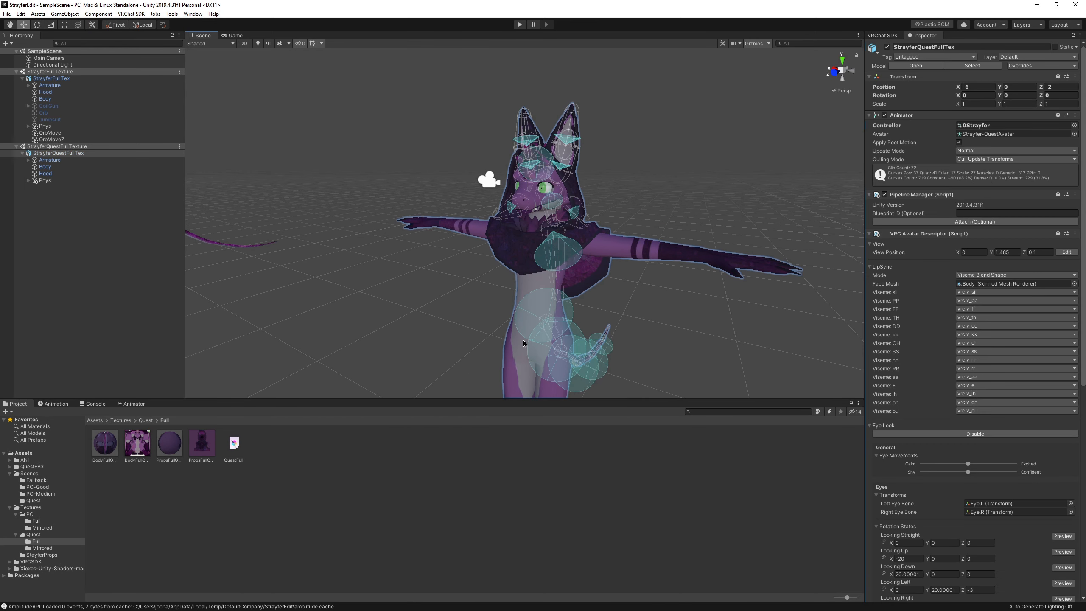
{"action": "left_click", "coordinate": [1075, 355]}
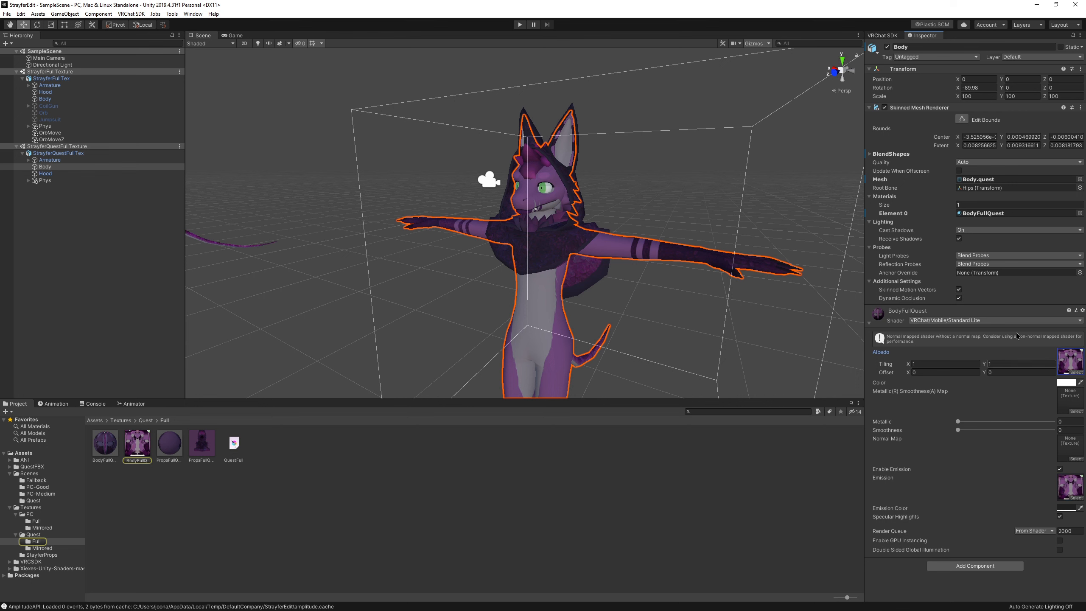
{"action": "left_click", "coordinate": [597, 342]}
Examine the Quest and PC avatars in the scene from several angles to compare their textures.
{"action": "scroll", "coordinate": [596, 340], "scroll_direction": "down", "scroll_amount": 4}
{"action": "middle_click_drag", "start_coordinate": [596, 341], "coordinate": [512, 333]}
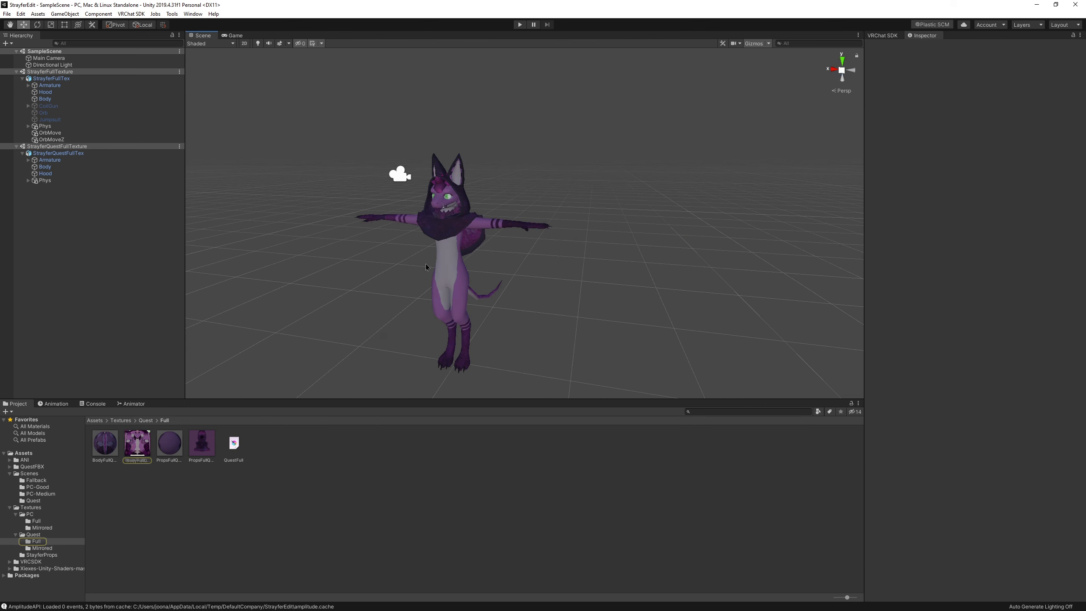
{"action": "left_click_drag", "start_coordinate": [273, 257], "coordinate": [412, 257], "text": "alt"}
{"action": "middle_click_drag", "start_coordinate": [413, 257], "coordinate": [561, 250]}
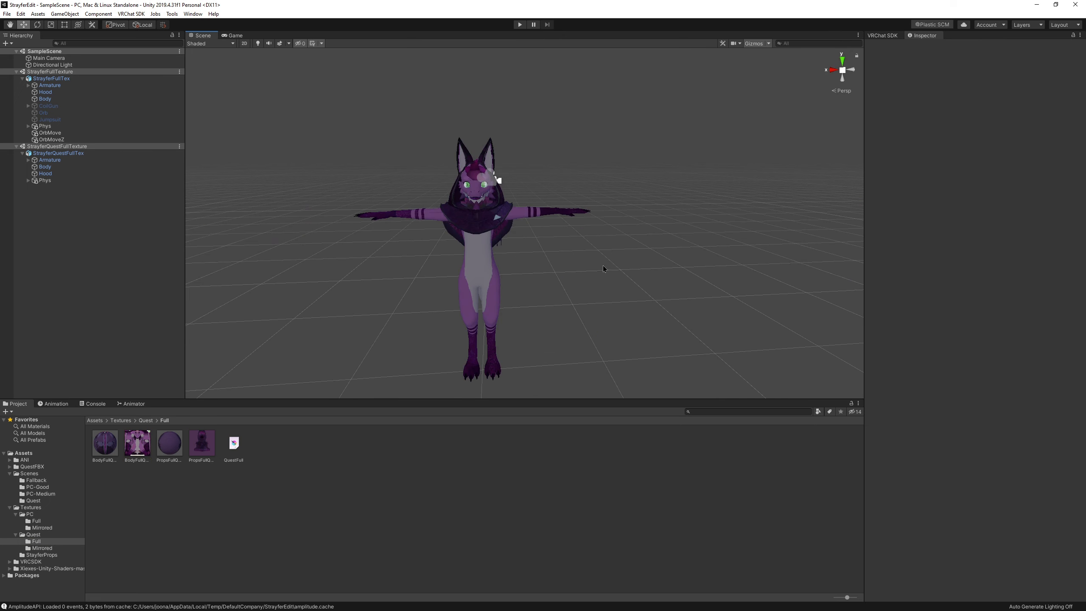
{"action": "right_click_drag", "start_coordinate": [602, 264], "coordinate": [624, 261]}
{"action": "middle_click_drag", "start_coordinate": [613, 296], "coordinate": [693, 299]}
{"action": "scroll", "coordinate": [602, 292], "scroll_direction": "up", "scroll_amount": 4}
{"action": "right_click_drag", "start_coordinate": [602, 310], "coordinate": [653, 303]}
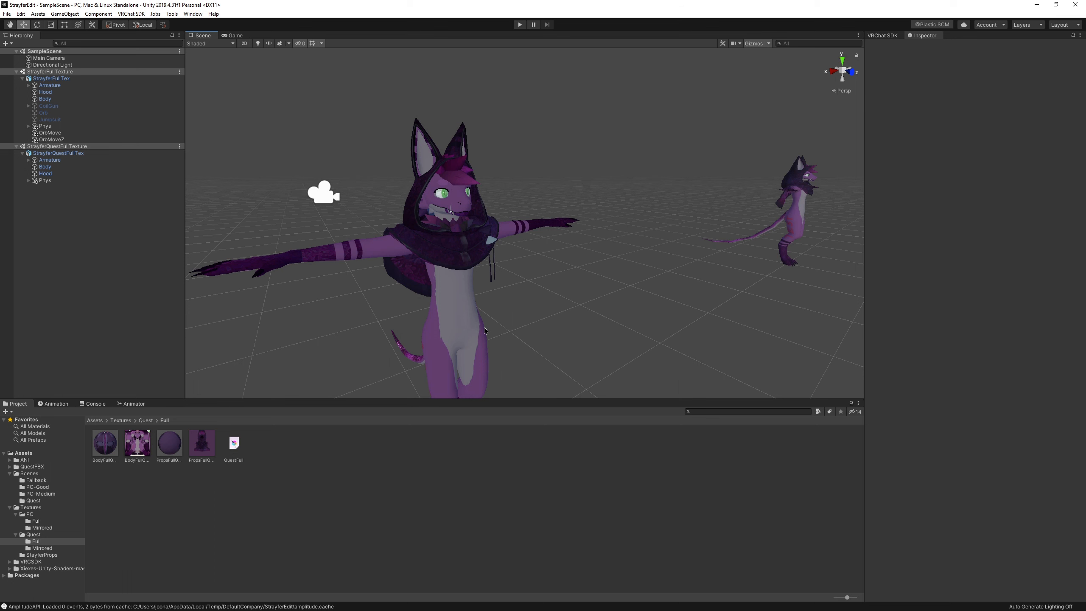
Examine the two avatars in the scene from further angles, with the QuestFull source file selected in the project files.
{"action": "right_click_drag", "start_coordinate": [636, 308], "coordinate": [618, 317]}
{"action": "left_click", "coordinate": [236, 443]}
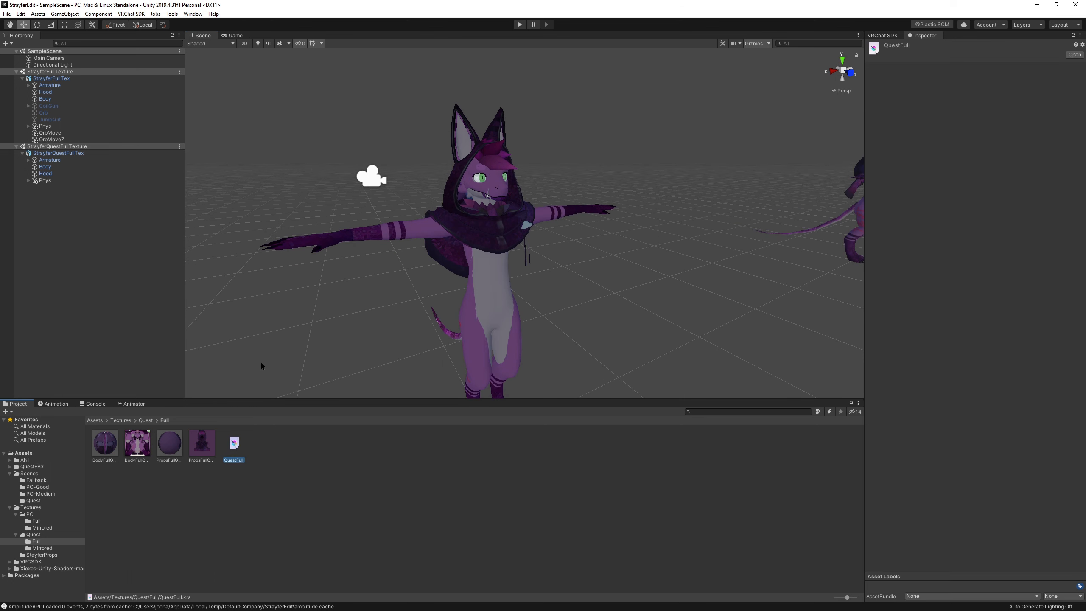
{"action": "right_click_drag", "start_coordinate": [381, 302], "coordinate": [341, 317]}
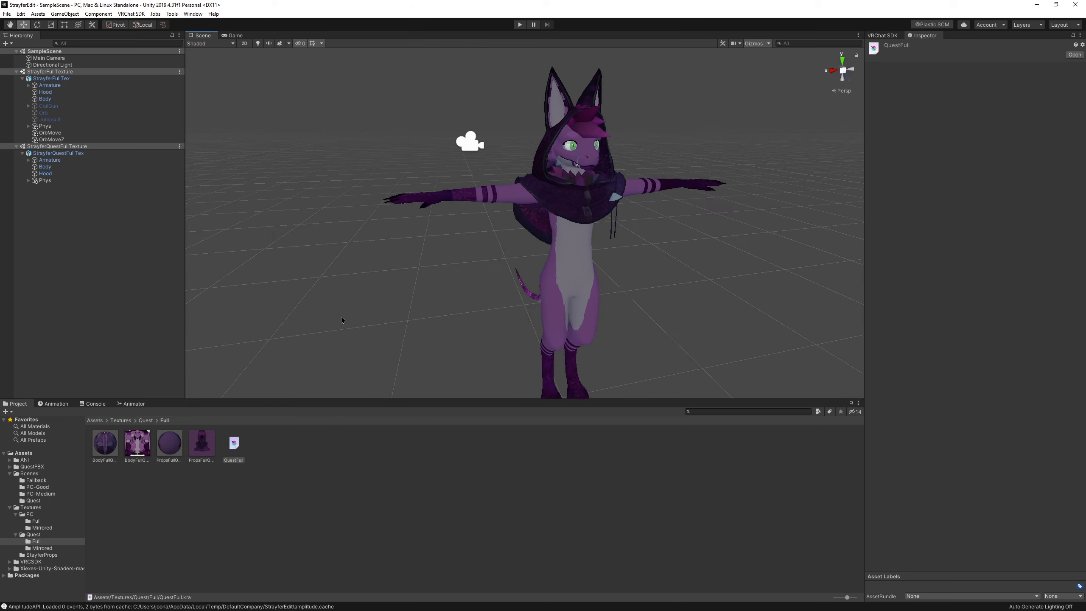
{"action": "middle_click_drag", "start_coordinate": [726, 224], "coordinate": [525, 238]}
{"action": "right_click_drag", "start_coordinate": [524, 238], "coordinate": [417, 274]}
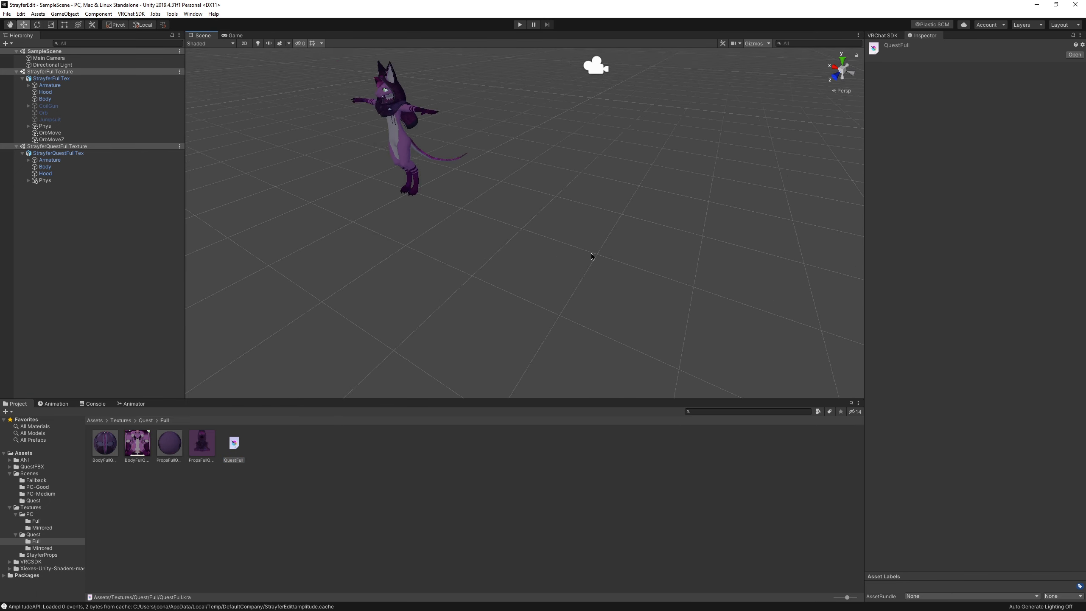
{"action": "middle_click_drag", "start_coordinate": [589, 257], "coordinate": [431, 233]}
{"action": "right_click_drag", "start_coordinate": [431, 233], "coordinate": [447, 220]}
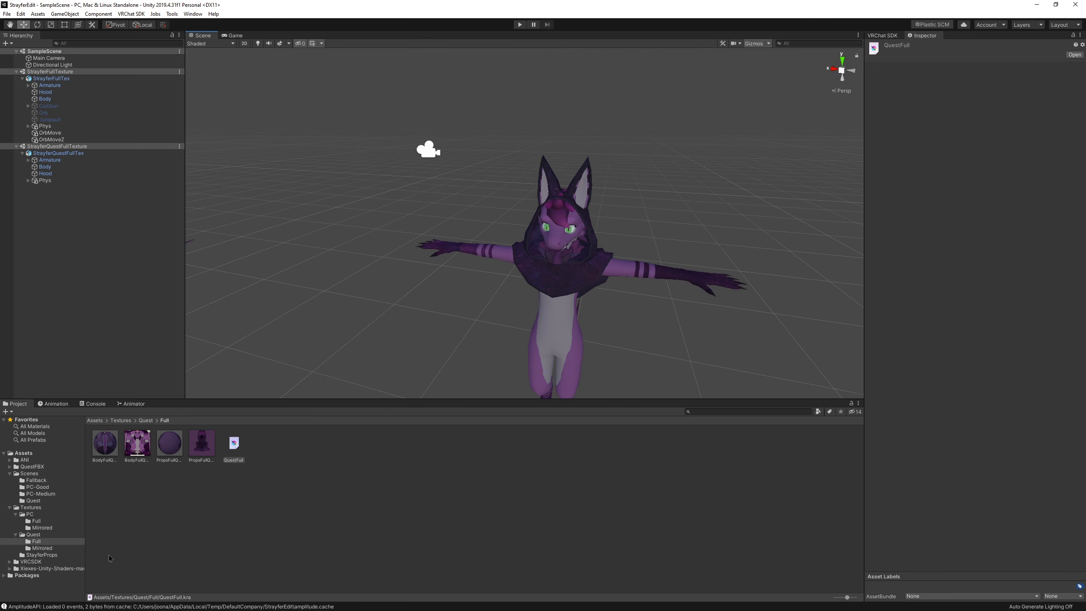
Compare the contents of the PC and Quest Full texture folders, and check the avatar's face and body from the side.
{"action": "left_click", "coordinate": [36, 521]}
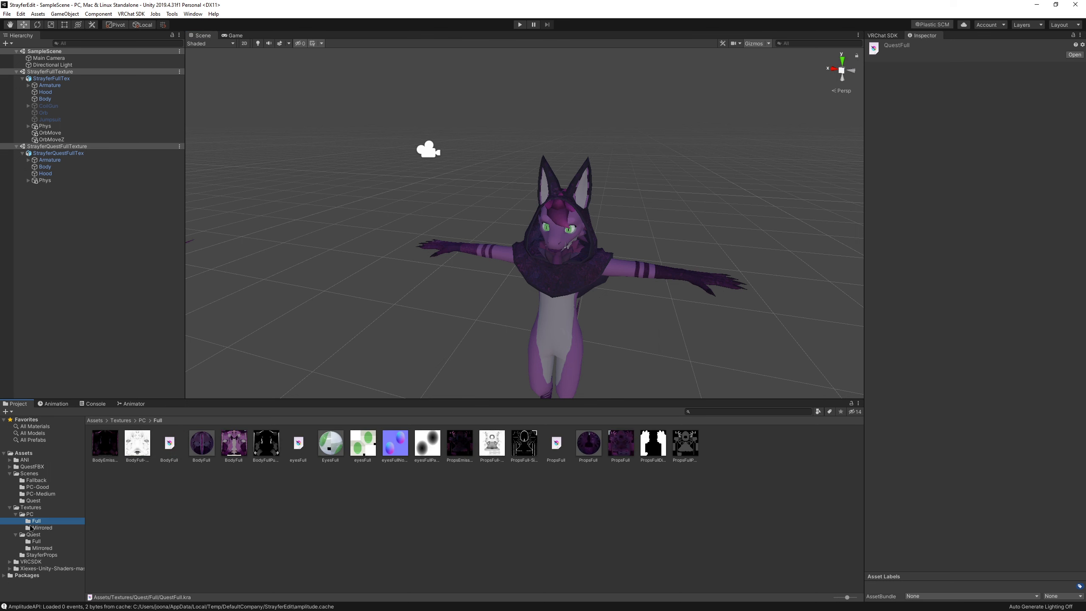
{"action": "left_click", "coordinate": [37, 541]}
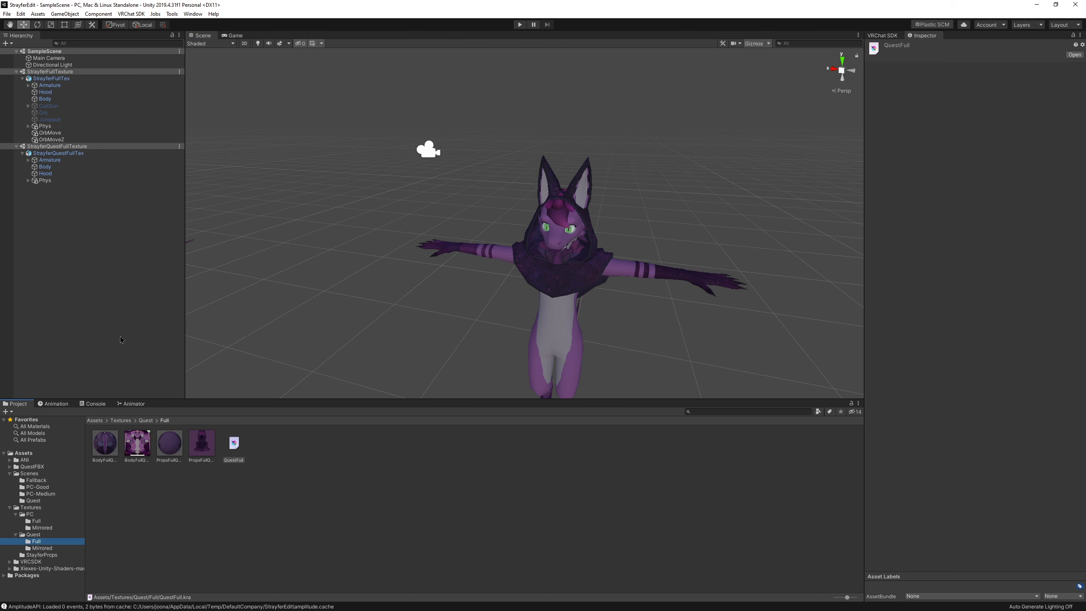
{"action": "left_click", "coordinate": [234, 447]}
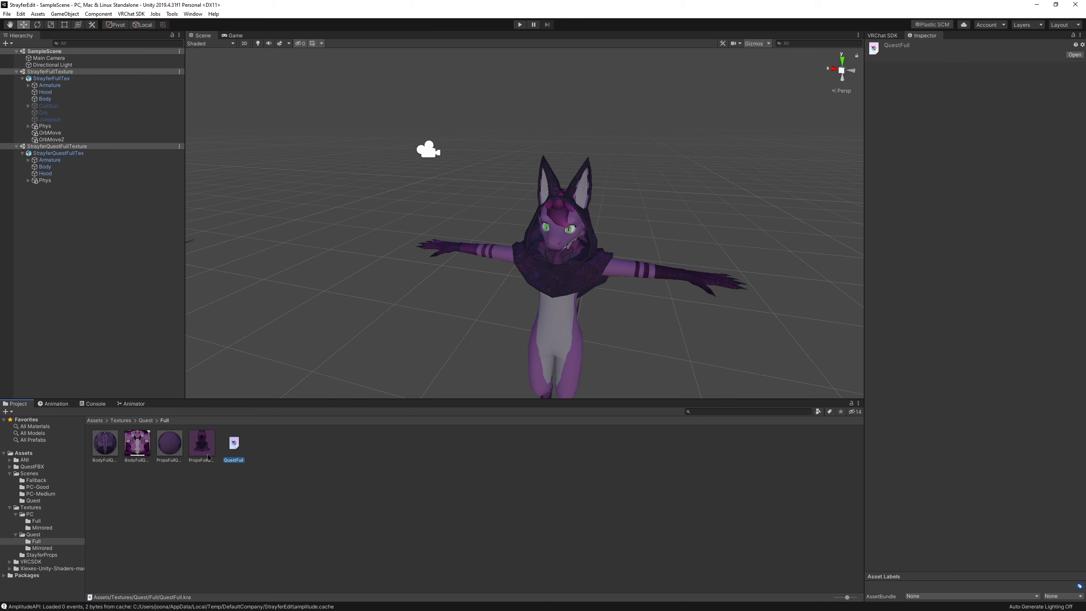
{"action": "right_click_drag", "start_coordinate": [414, 355], "coordinate": [397, 302]}
{"action": "middle_click_drag", "start_coordinate": [398, 302], "coordinate": [348, 291]}
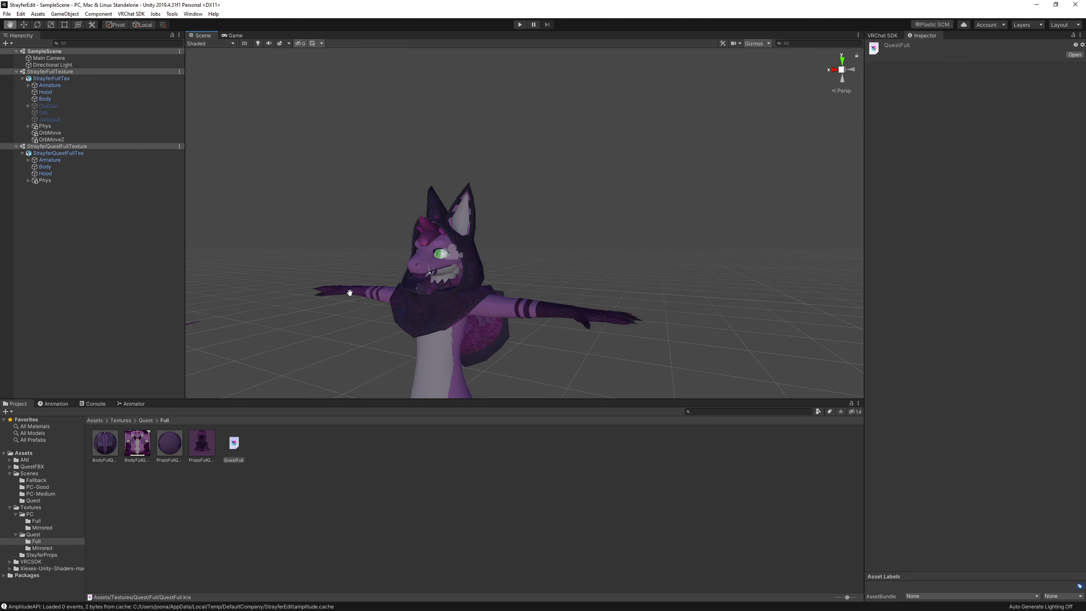
{"action": "right_click_drag", "start_coordinate": [516, 235], "coordinate": [513, 273]}
{"action": "scroll", "coordinate": [497, 290], "scroll_direction": "down", "scroll_amount": 5}
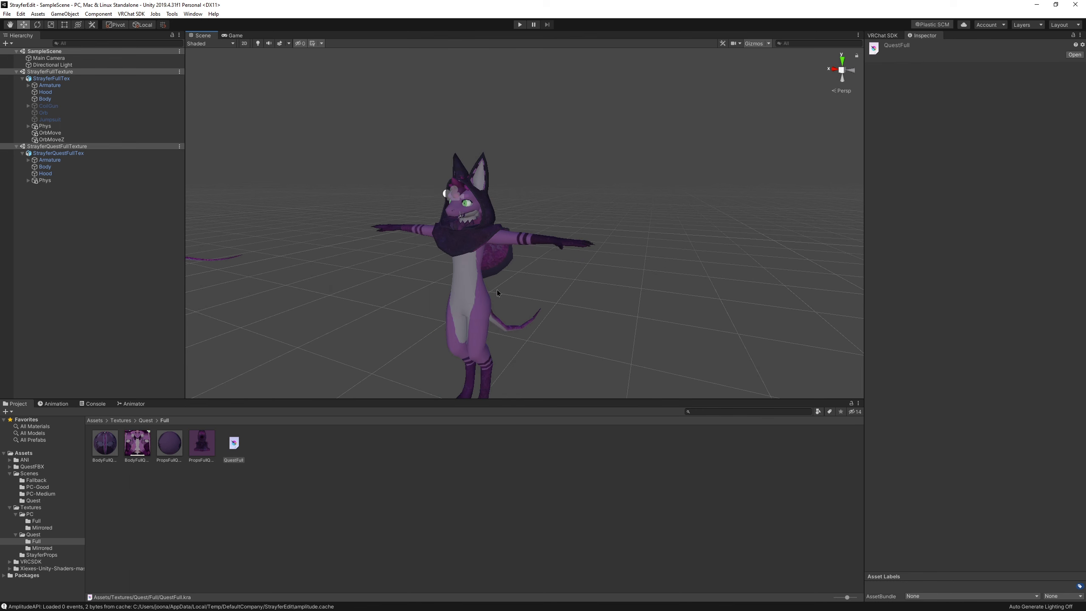
{"action": "middle_click_drag", "start_coordinate": [497, 290], "coordinate": [543, 245]}
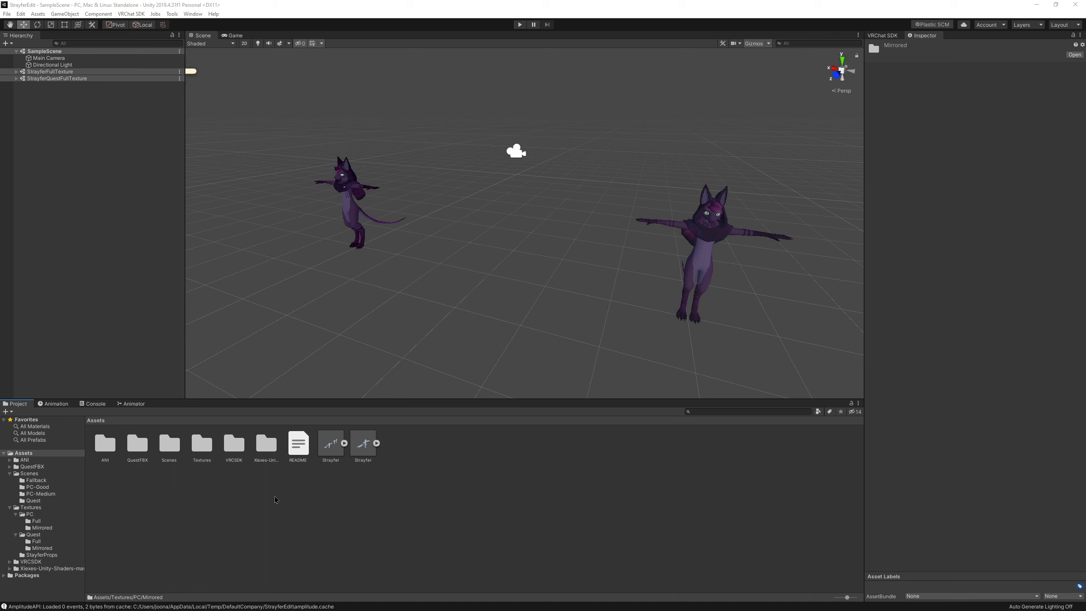
Browse the project files to Assets/Textures/PC/Mirrored to view the mirrored textures.
{"action": "double_click", "coordinate": [202, 444]}
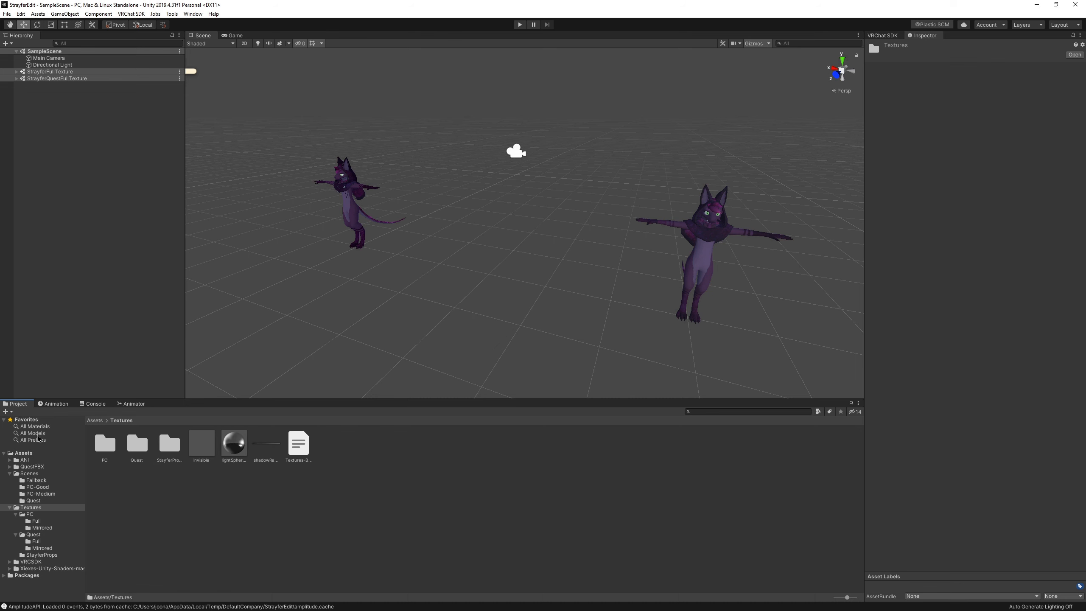
{"action": "double_click", "coordinate": [109, 443]}
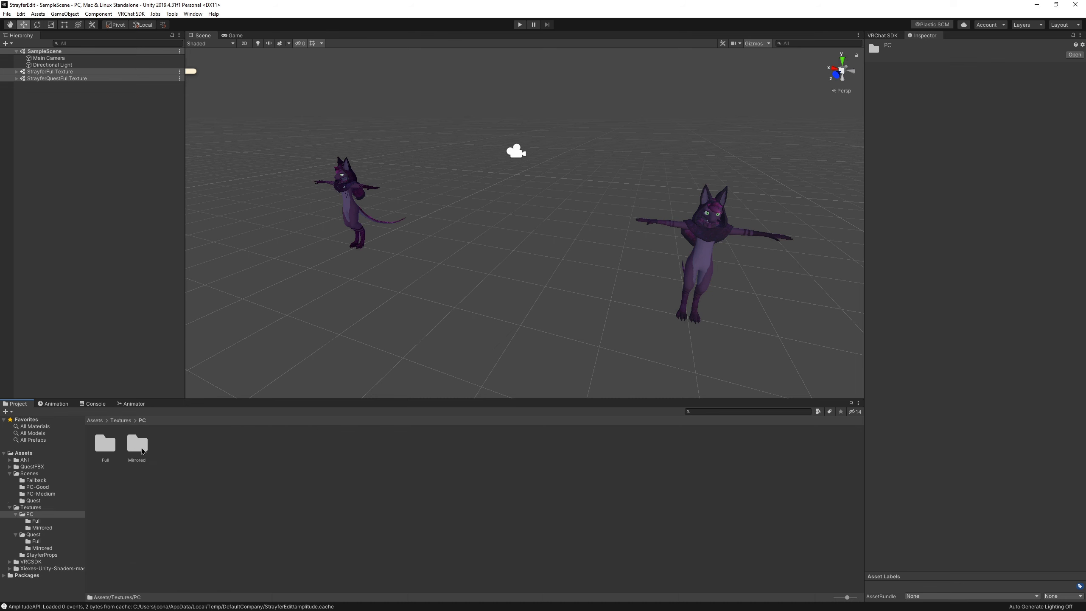
{"action": "double_click", "coordinate": [138, 445]}
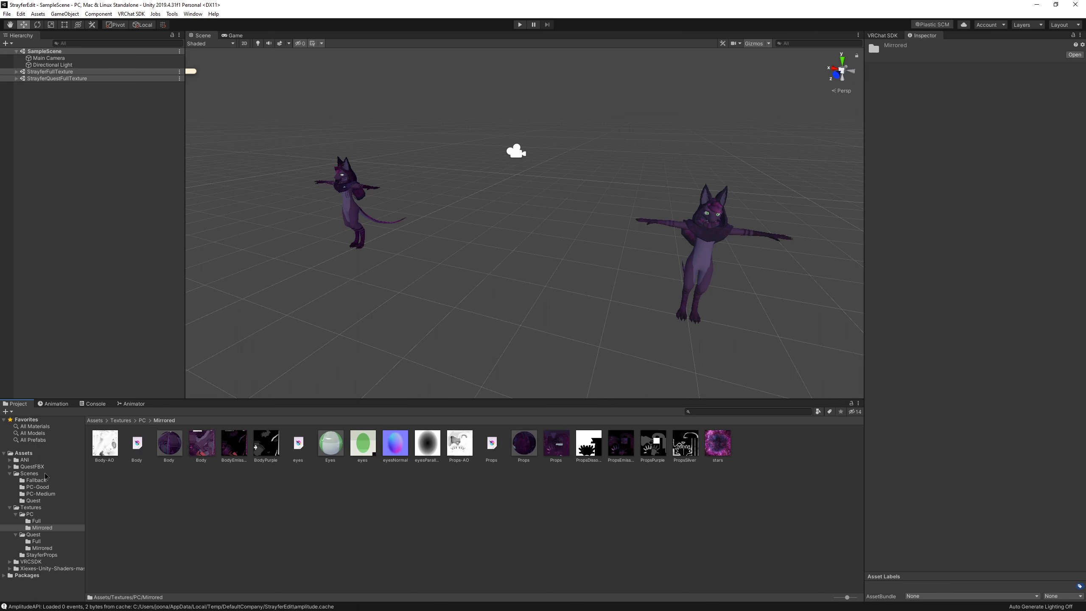
Add the StrayferMirroredTexture scene from Assets/Scenes/PC-Medium to the open scenes in the hierarchy.
{"action": "left_click", "coordinate": [30, 473]}
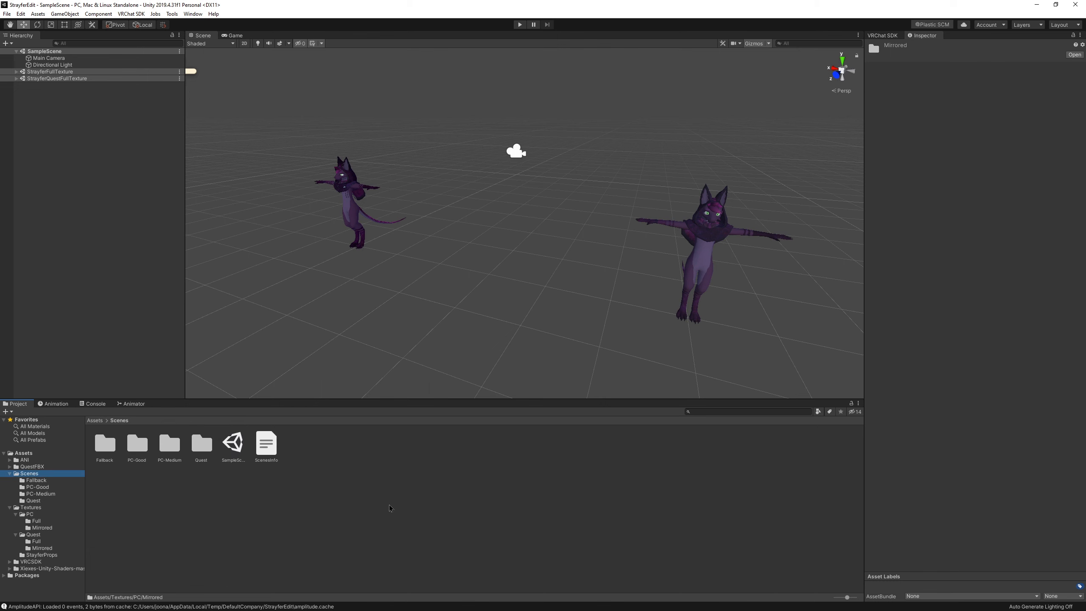
{"action": "double_click", "coordinate": [169, 444]}
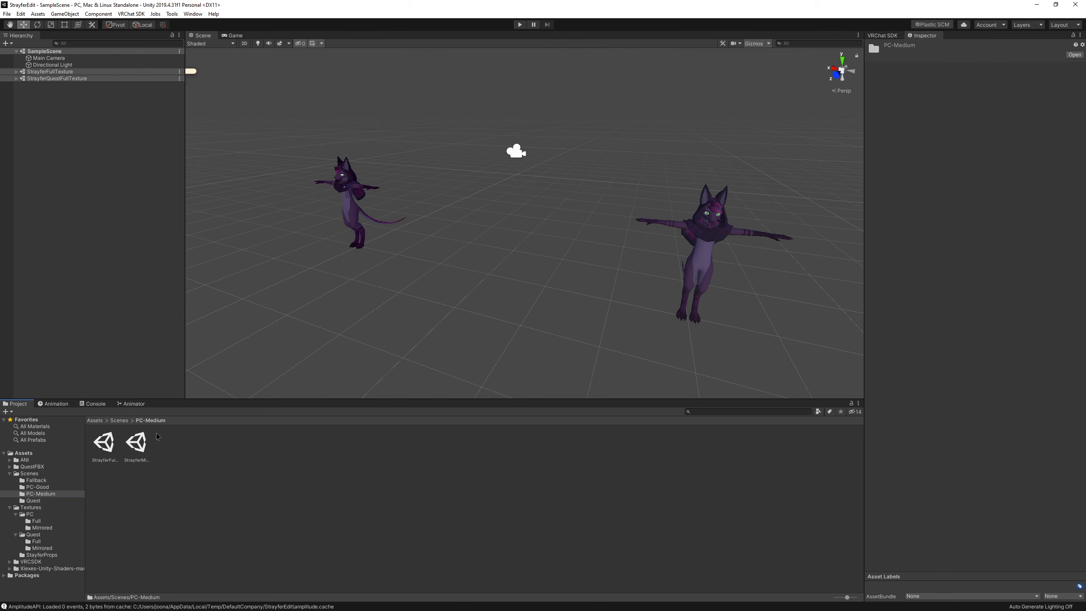
{"action": "left_click", "coordinate": [139, 441]}
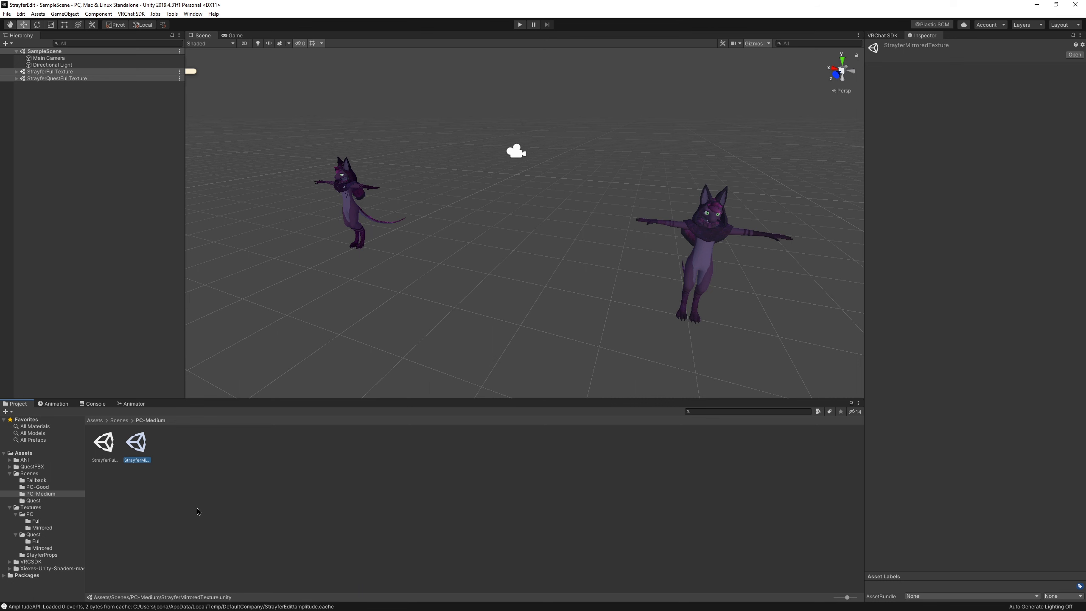
{"action": "left_click_drag", "start_coordinate": [139, 454], "coordinate": [91, 169]}
Examine the three avatars in the scene and look closely at the mirrored-texture avatar.
{"action": "scroll", "coordinate": [422, 223], "scroll_direction": "up", "scroll_amount": 3}
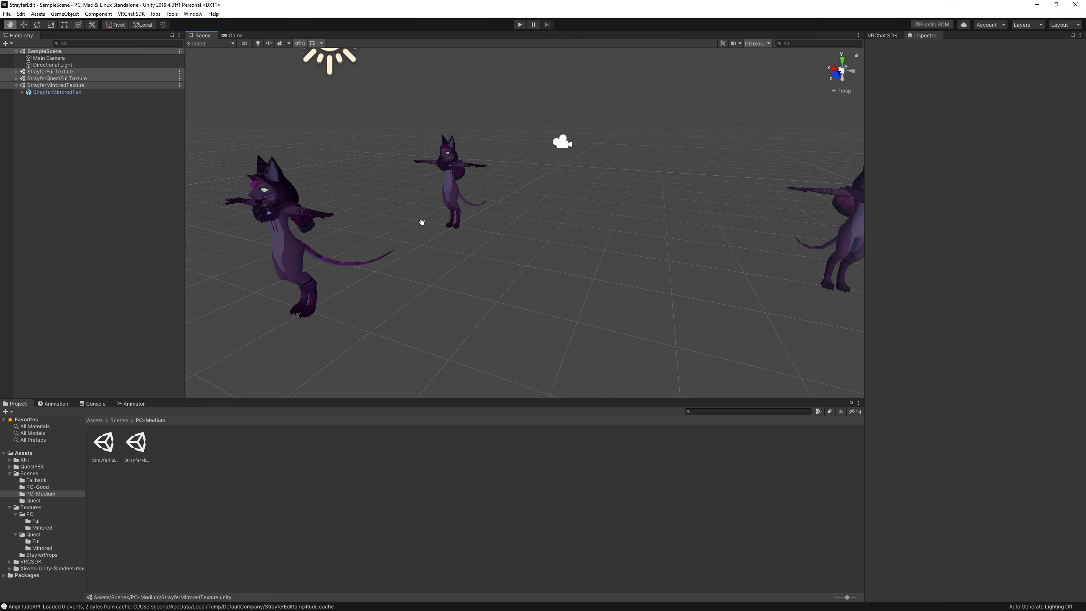
{"action": "right_click_drag", "start_coordinate": [558, 259], "coordinate": [545, 278]}
{"action": "scroll", "coordinate": [545, 278], "scroll_direction": "down", "scroll_amount": 3}
{"action": "scroll", "coordinate": [545, 279], "scroll_direction": "up", "scroll_amount": 2}
{"action": "middle_click_drag", "start_coordinate": [544, 278], "coordinate": [573, 343]}
{"action": "right_click_drag", "start_coordinate": [466, 337], "coordinate": [511, 373]}
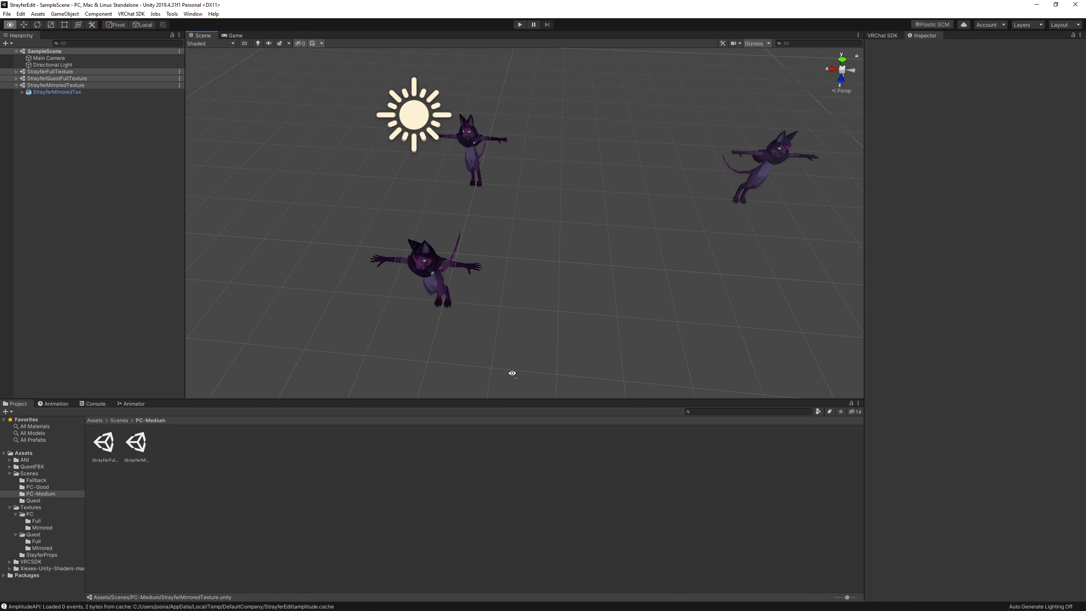
{"action": "scroll", "coordinate": [371, 306], "scroll_direction": "up", "scroll_amount": 2}
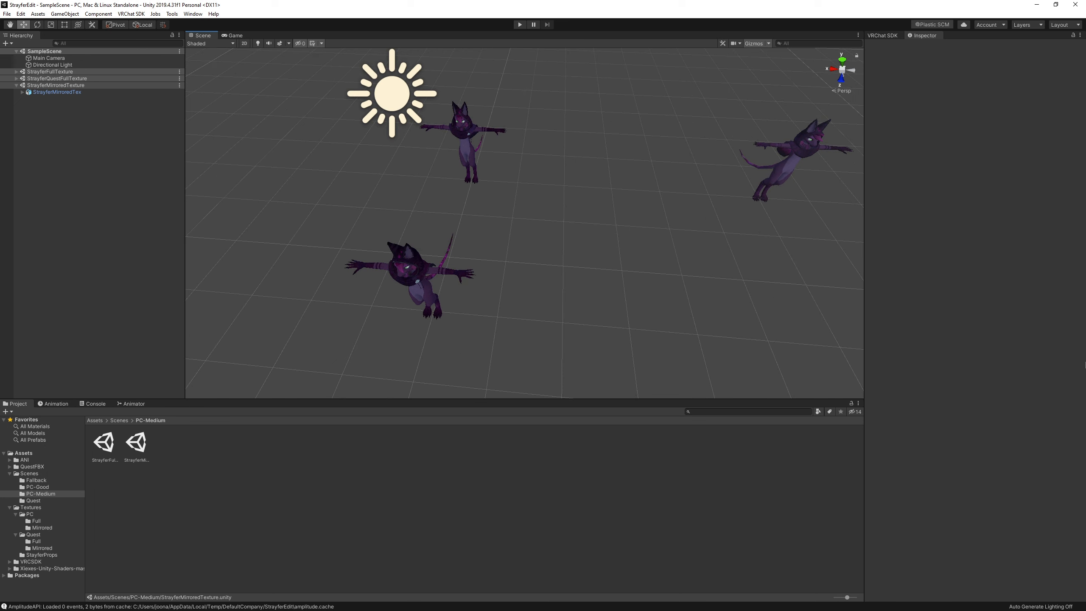
{"action": "middle_click_drag", "start_coordinate": [535, 233], "coordinate": [383, 195]}
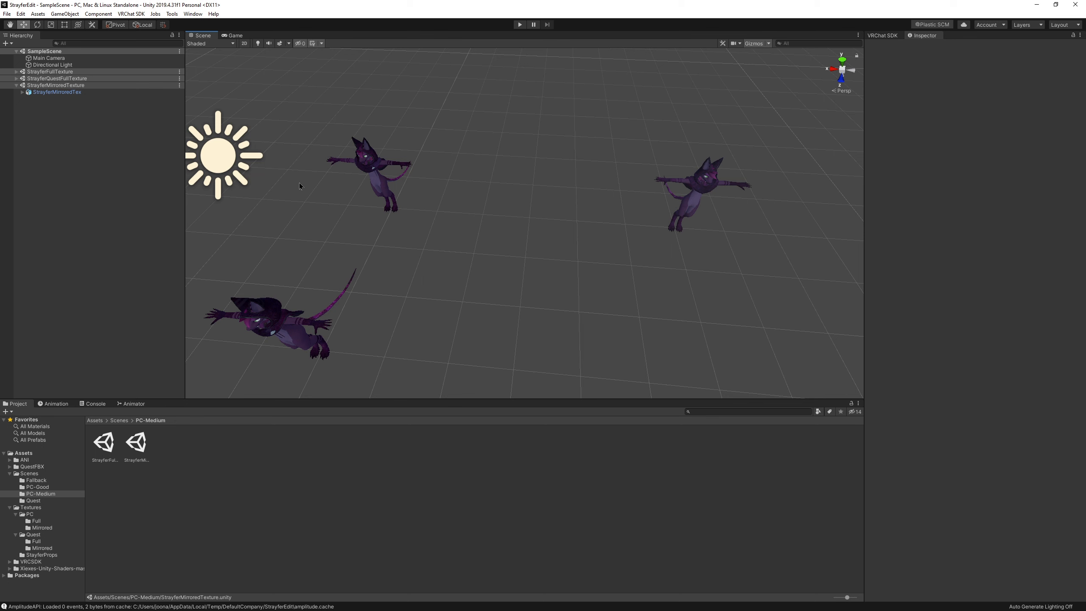
{"action": "middle_click_drag", "start_coordinate": [342, 274], "coordinate": [420, 234]}
{"action": "right_click_drag", "start_coordinate": [620, 277], "coordinate": [528, 179]}
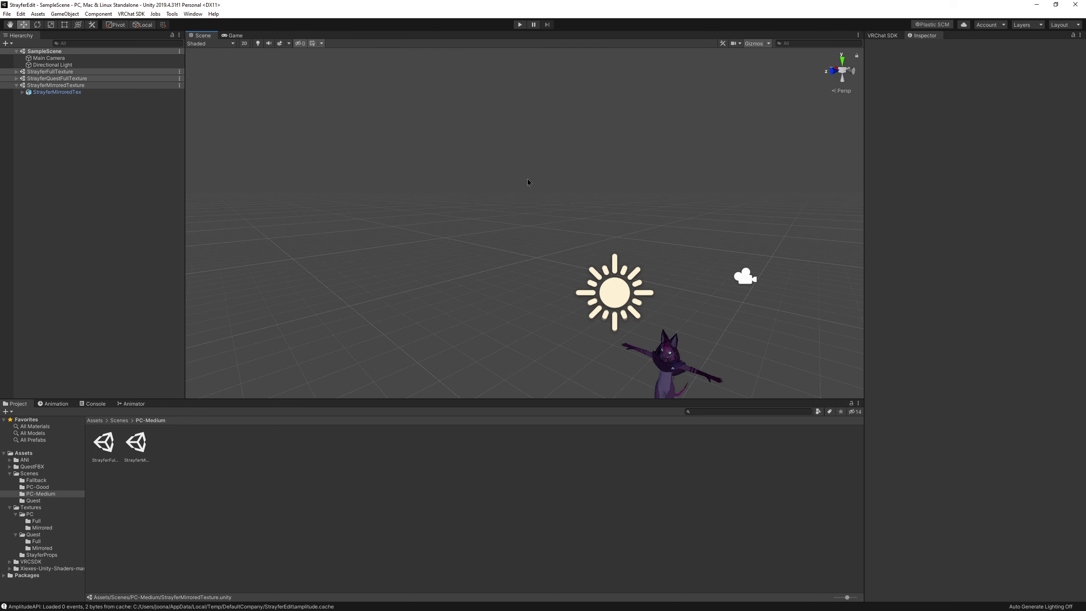
{"action": "middle_click_drag", "start_coordinate": [585, 310], "coordinate": [543, 161]}
{"action": "scroll", "coordinate": [513, 188], "scroll_direction": "up", "scroll_amount": 1}
{"action": "middle_click_drag", "start_coordinate": [486, 210], "coordinate": [462, 209]}
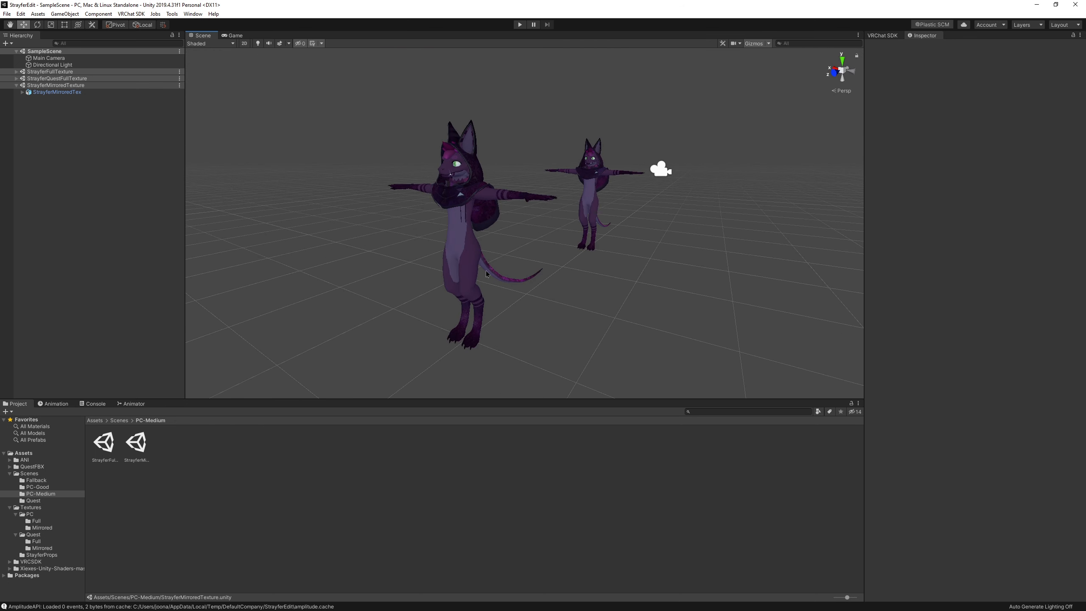
Select the mirrored avatar's Body mesh, locate its Body material's main texture in the project files, and inspect that texture.
{"action": "left_click", "coordinate": [453, 251]}
{"action": "left_click", "coordinate": [458, 146]}
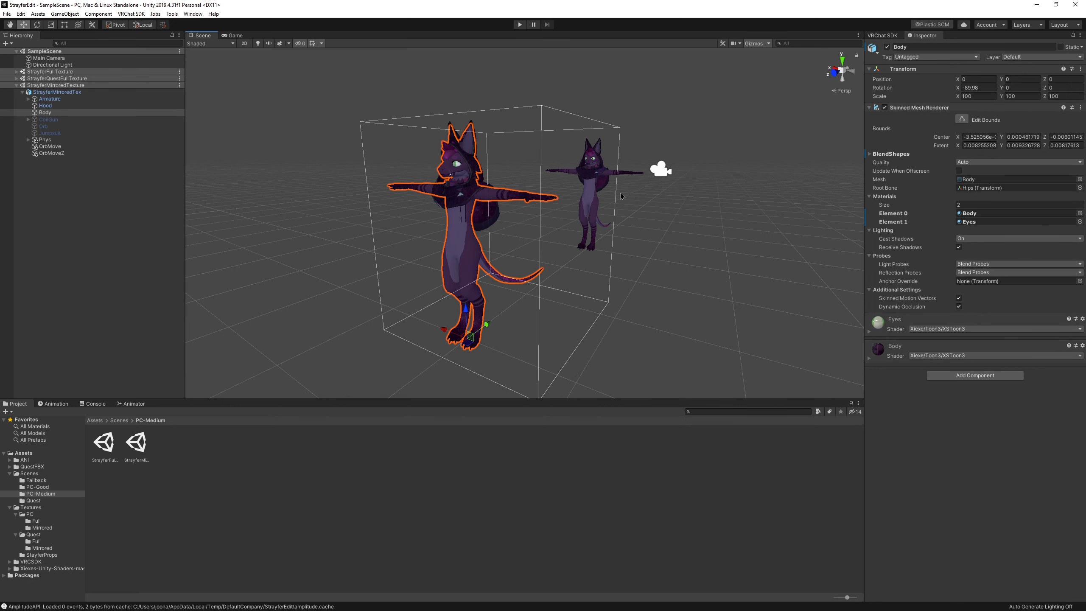
{"action": "left_click", "coordinate": [869, 359]}
{"action": "left_click", "coordinate": [875, 425]}
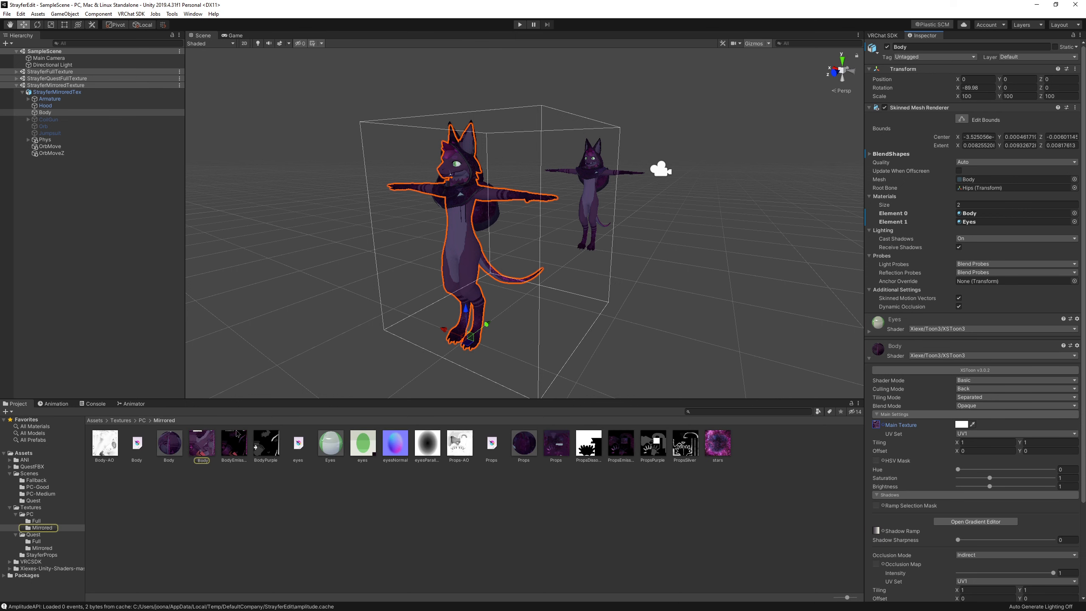
{"action": "left_click", "coordinate": [207, 448]}
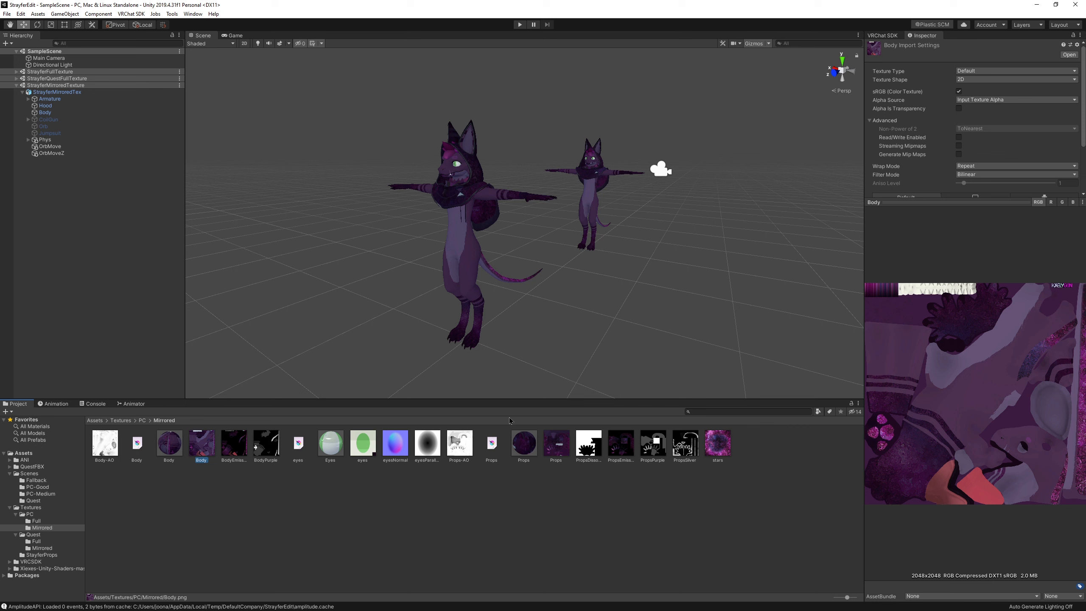
Open the Body.kra source file from Assets/Textures/PC/Mirrored in Krita.
{"action": "left_click", "coordinate": [492, 443]}
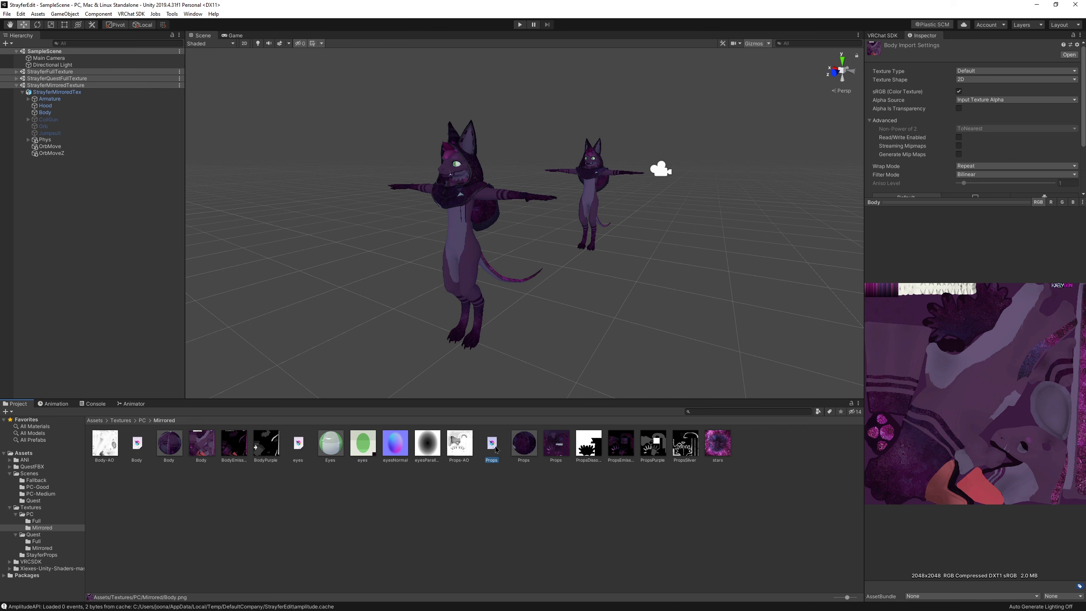
{"action": "left_click", "coordinate": [133, 448]}
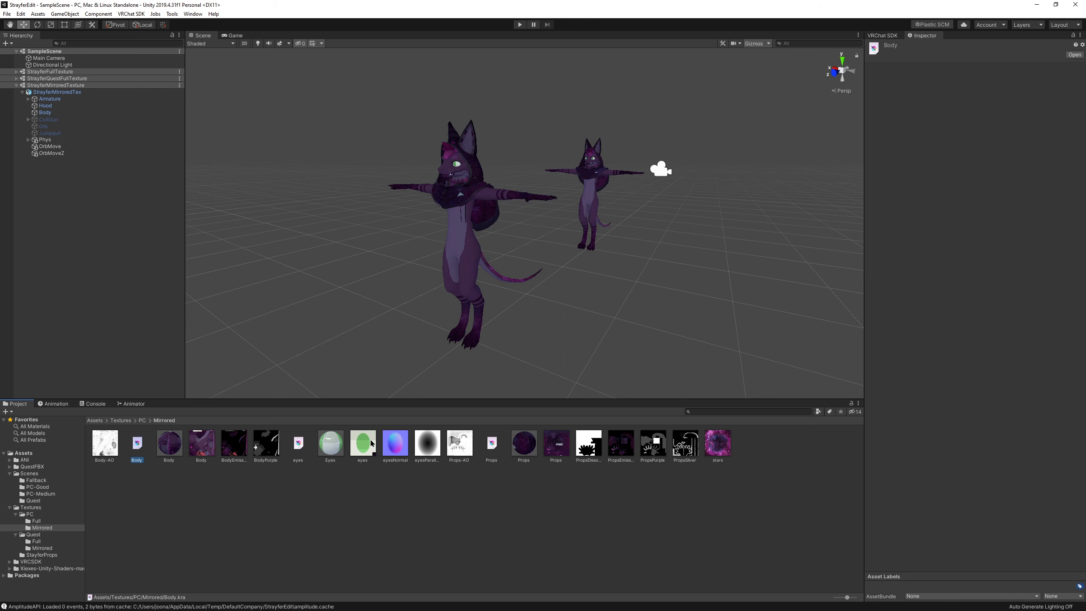
{"action": "key", "text": "alt+Tab"}
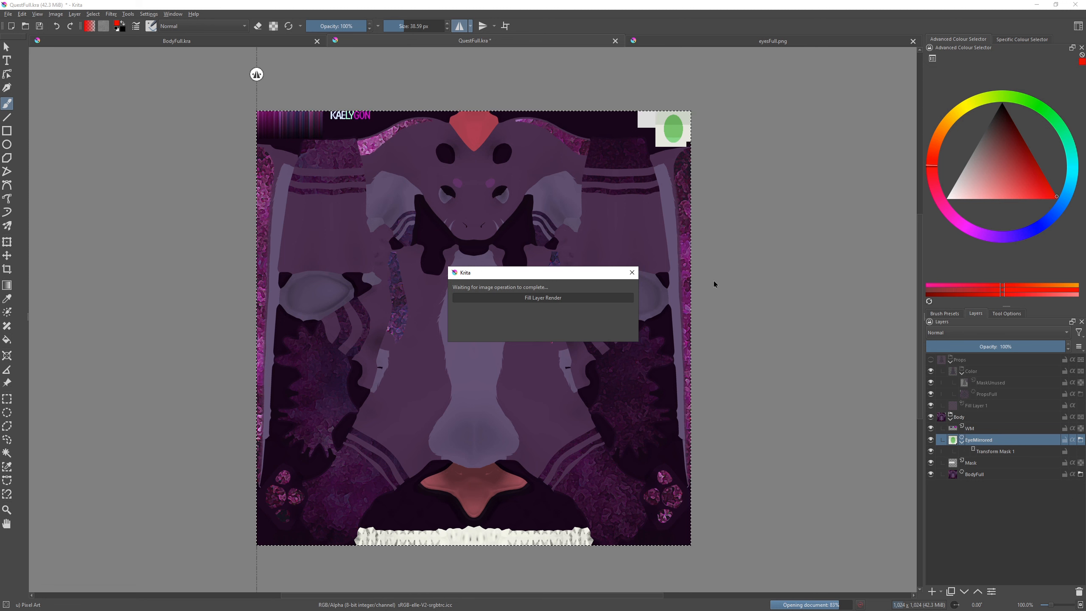
Add a paint layer above FurGradients in the Color group and write TEST in red across the middle of the body texture.
{"action": "scroll", "coordinate": [421, 301], "scroll_direction": "down", "scroll_amount": 1}
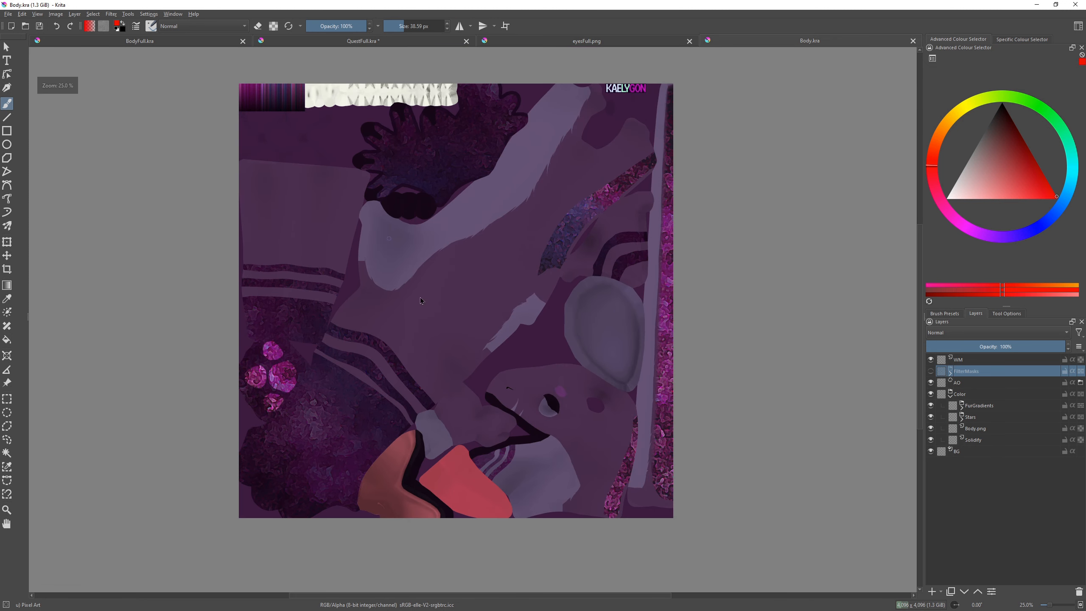
{"action": "left_click", "coordinate": [979, 397]}
{"action": "left_click", "coordinate": [933, 592]}
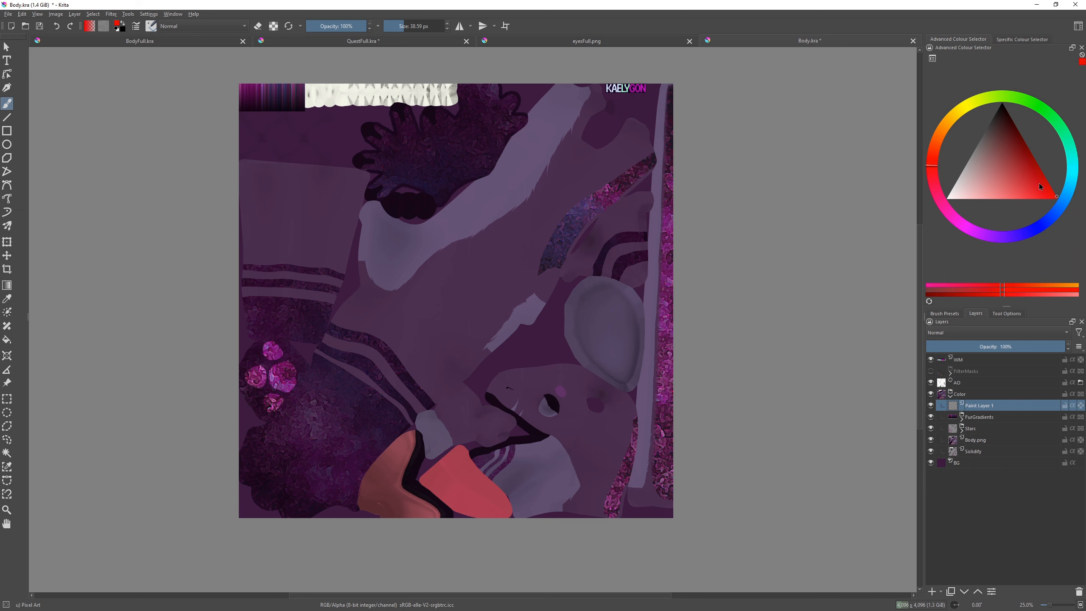
{"action": "scroll", "coordinate": [529, 357], "scroll_direction": "up", "scroll_amount": 1}
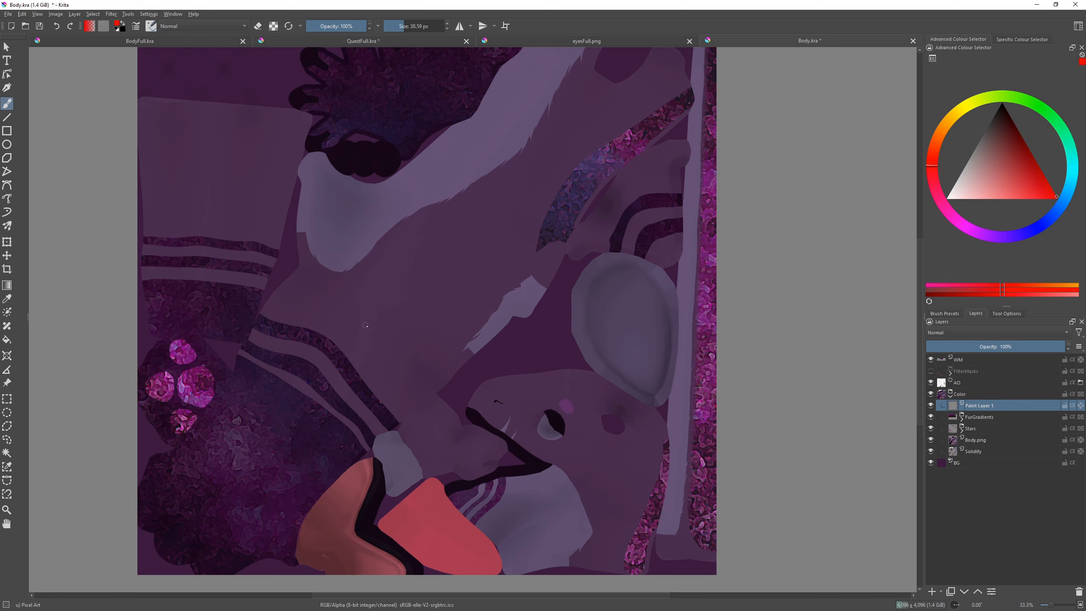
{"action": "mouse_move", "coordinate": [376, 330]}
{"action": "left_mouse_down"}
{"action": "mouse_move", "coordinate": [355, 305]}
{"action": "mouse_move", "coordinate": [402, 276]}
{"action": "mouse_move", "coordinate": [411, 317]}
{"action": "left_mouse_up"}
{"action": "mouse_move", "coordinate": [440, 262]}
{"action": "left_mouse_down"}
{"action": "mouse_move", "coordinate": [425, 295]}
{"action": "mouse_move", "coordinate": [471, 295]}
{"action": "mouse_move", "coordinate": [454, 252]}
{"action": "mouse_move", "coordinate": [471, 236]}
{"action": "left_mouse_up"}
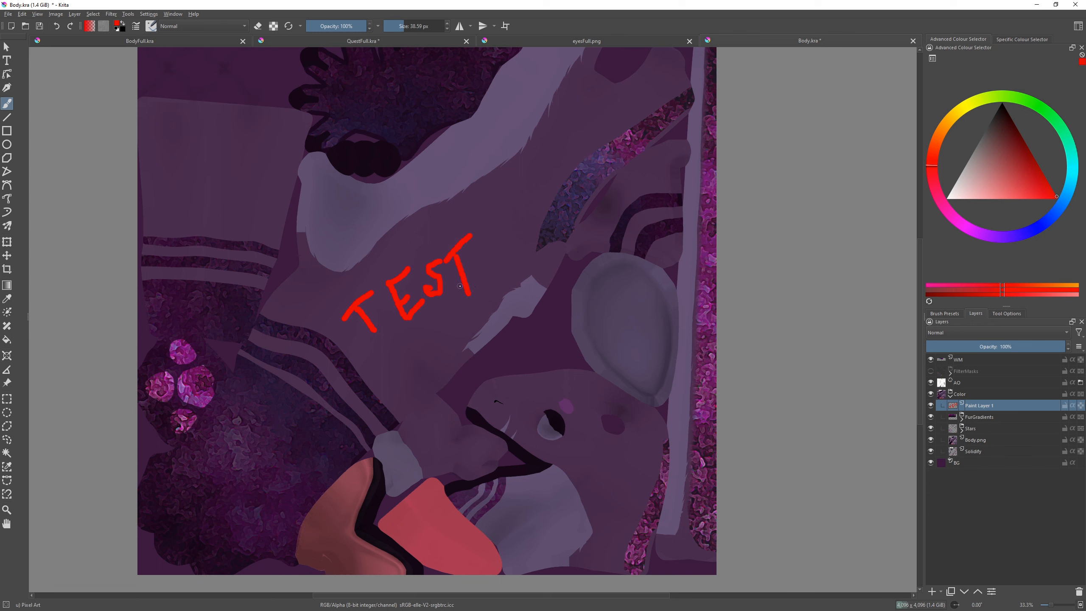
{"action": "middle_click_drag", "start_coordinate": [471, 235], "coordinate": [483, 249]}
Export the texture as Body.png into Textures/PC/Mirrored, replacing the existing file and keeping the PNG options as they are.
{"action": "key", "text": "ctrl+shift+e"}
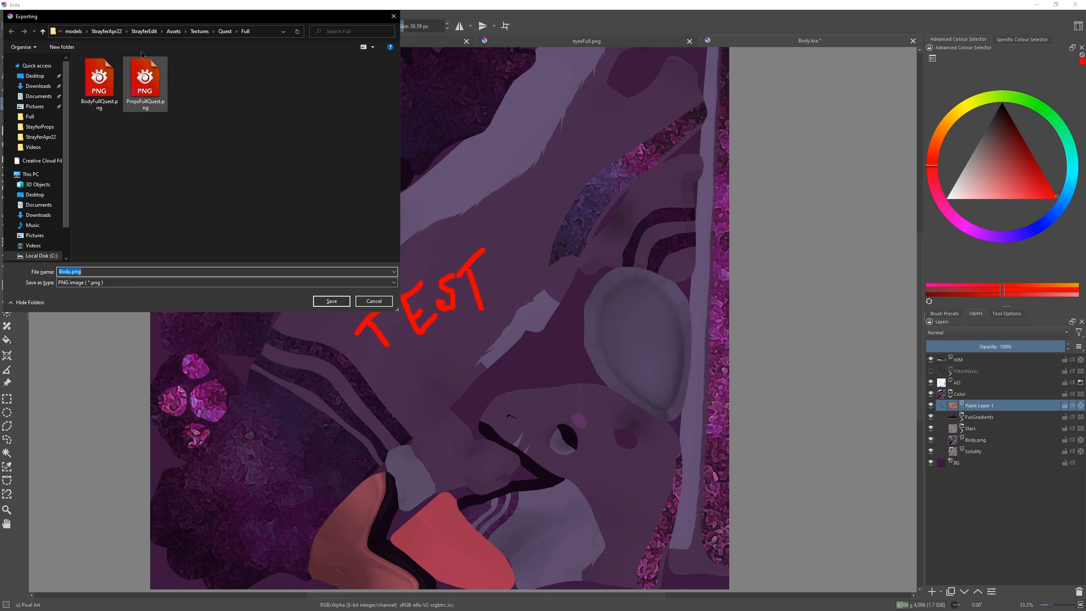
{"action": "left_click", "coordinate": [200, 31]}
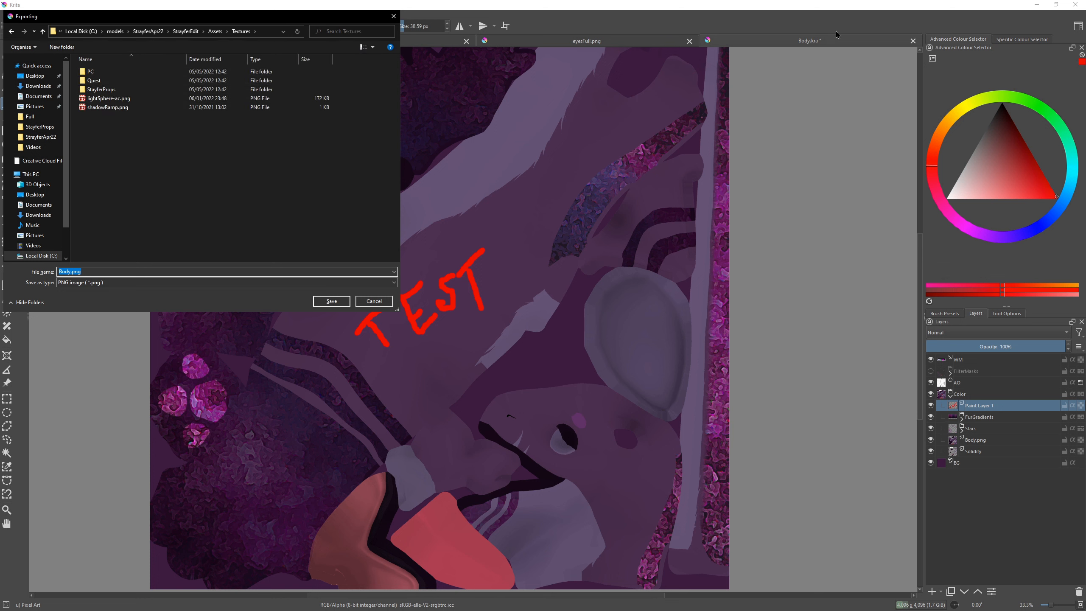
{"action": "double_click", "coordinate": [93, 72]}
{"action": "double_click", "coordinate": [97, 81]}
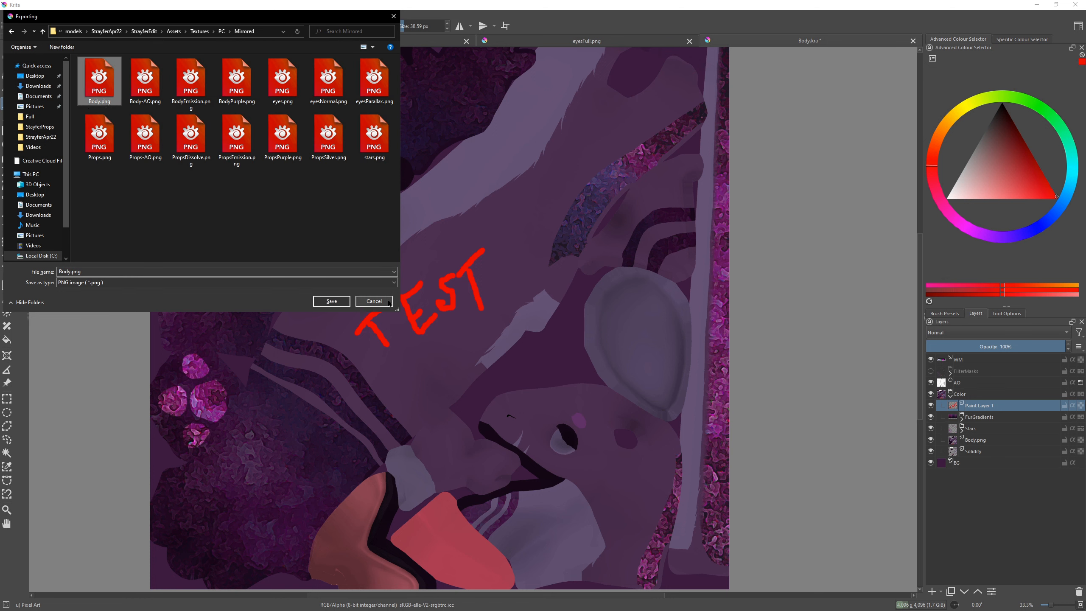
{"action": "left_click", "coordinate": [332, 301]}
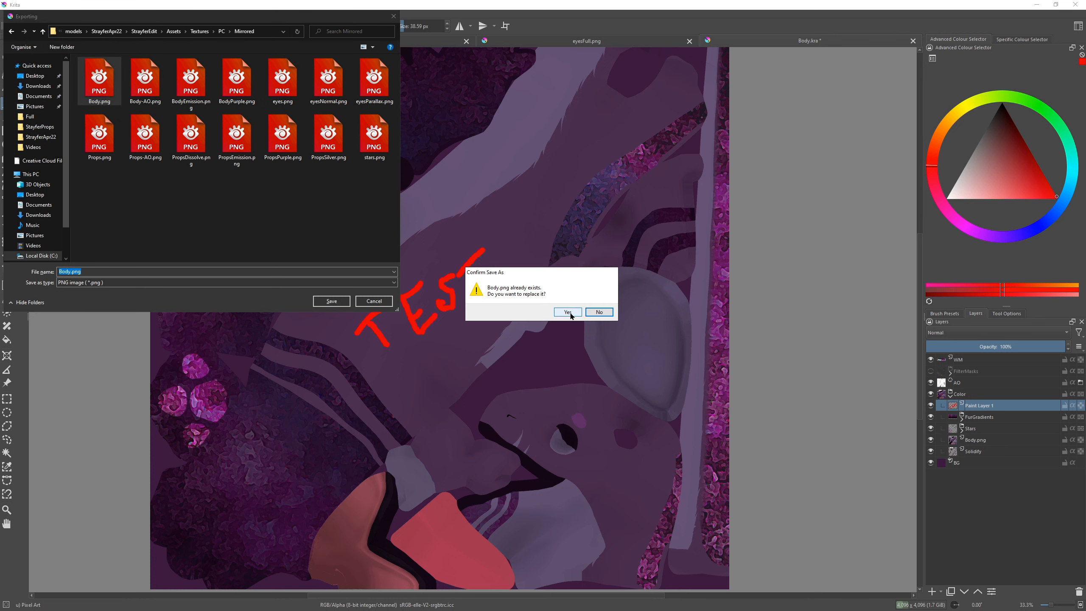
{"action": "left_click", "coordinate": [569, 312]}
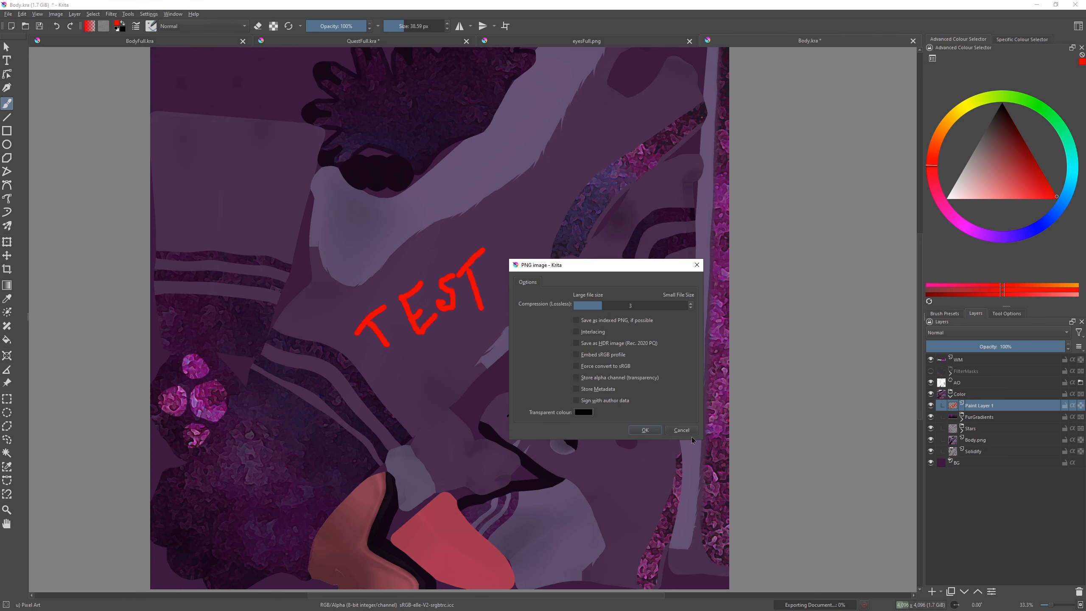
{"action": "left_click", "coordinate": [645, 430]}
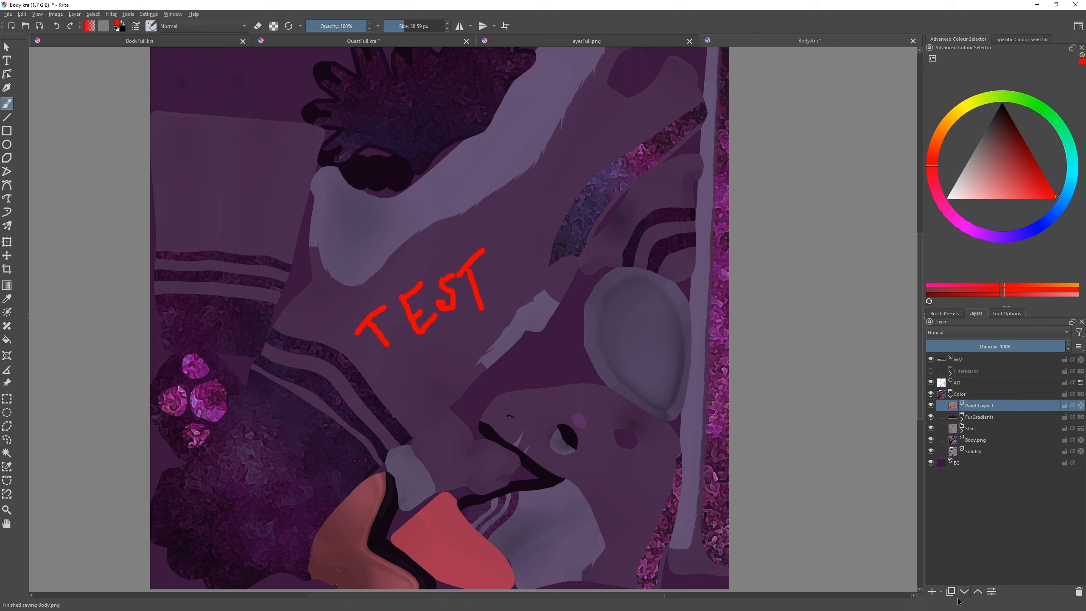
Switch to Unity and examine the re-exported TEST lettering on the mirrored-texture avatar's front and one thigh.
{"action": "left_click", "coordinate": [1036, 4]}
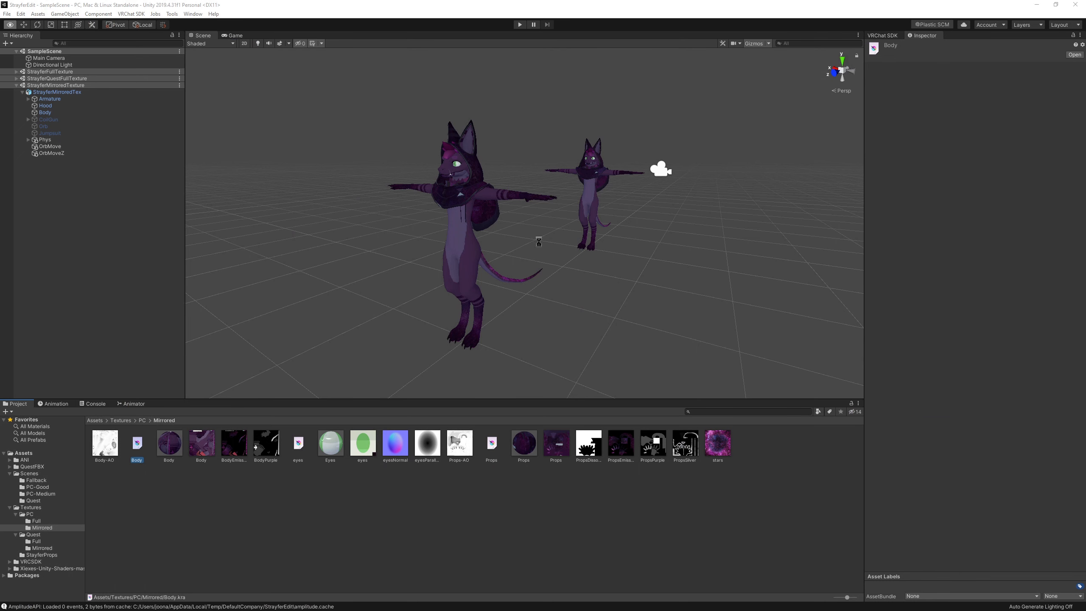
{"action": "scroll", "coordinate": [582, 282], "scroll_direction": "up", "scroll_amount": 3}
{"action": "right_click_drag", "start_coordinate": [582, 281], "coordinate": [613, 267]}
{"action": "middle_click_drag", "start_coordinate": [513, 278], "coordinate": [567, 218]}
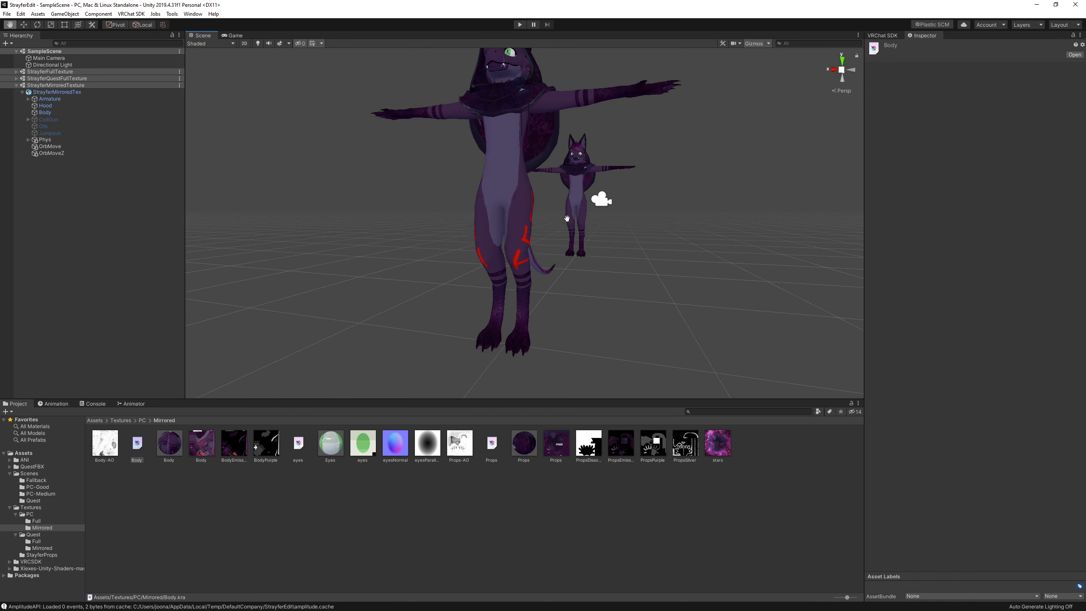
{"action": "right_click_drag", "start_coordinate": [568, 218], "coordinate": [503, 279]}
{"action": "middle_click_drag", "start_coordinate": [502, 279], "coordinate": [441, 262]}
{"action": "right_click_drag", "start_coordinate": [441, 262], "coordinate": [540, 267]}
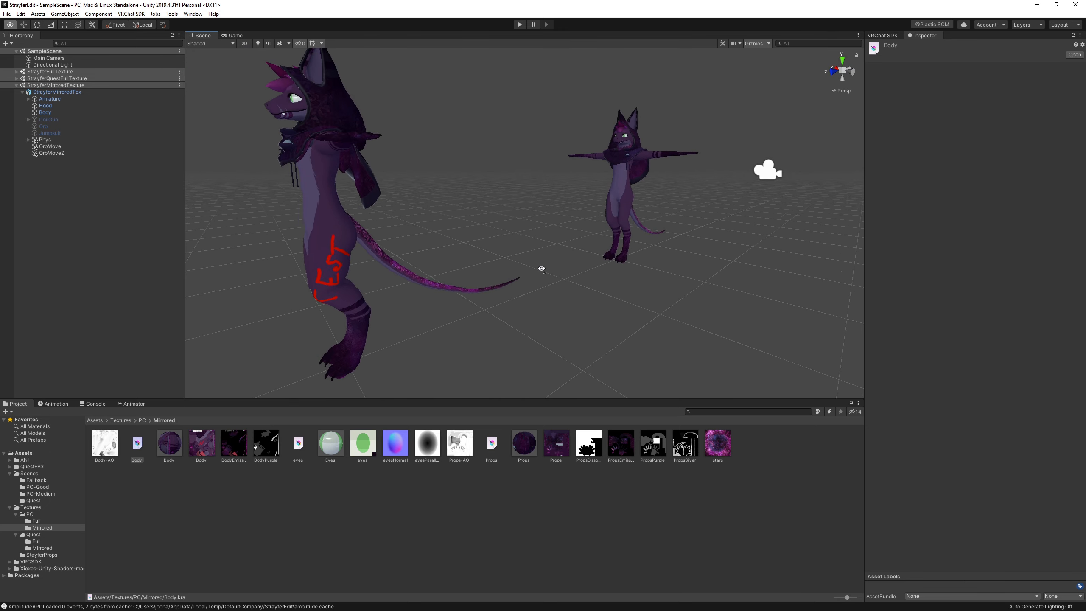
{"action": "middle_click_drag", "start_coordinate": [540, 266], "coordinate": [566, 252]}
{"action": "right_click_drag", "start_coordinate": [567, 253], "coordinate": [556, 290]}
Examine the lettering on the mirrored-texture avatar's opposite thigh and compare it with the neighbouring avatars in the scene.
{"action": "left_click_drag", "start_coordinate": [496, 262], "coordinate": [628, 206], "text": "alt"}
{"action": "mouse_move", "coordinate": [630, 205]}
{"action": "right_mouse_down"}
{"action": "mouse_move", "coordinate": [586, 172]}
{"action": "mouse_move", "coordinate": [571, 223]}
{"action": "mouse_move", "coordinate": [524, 245]}
{"action": "right_mouse_up"}
{"action": "key", "text": "w"}
{"action": "key", "text": "a"}
{"action": "middle_click_drag", "start_coordinate": [550, 260], "coordinate": [508, 325]}
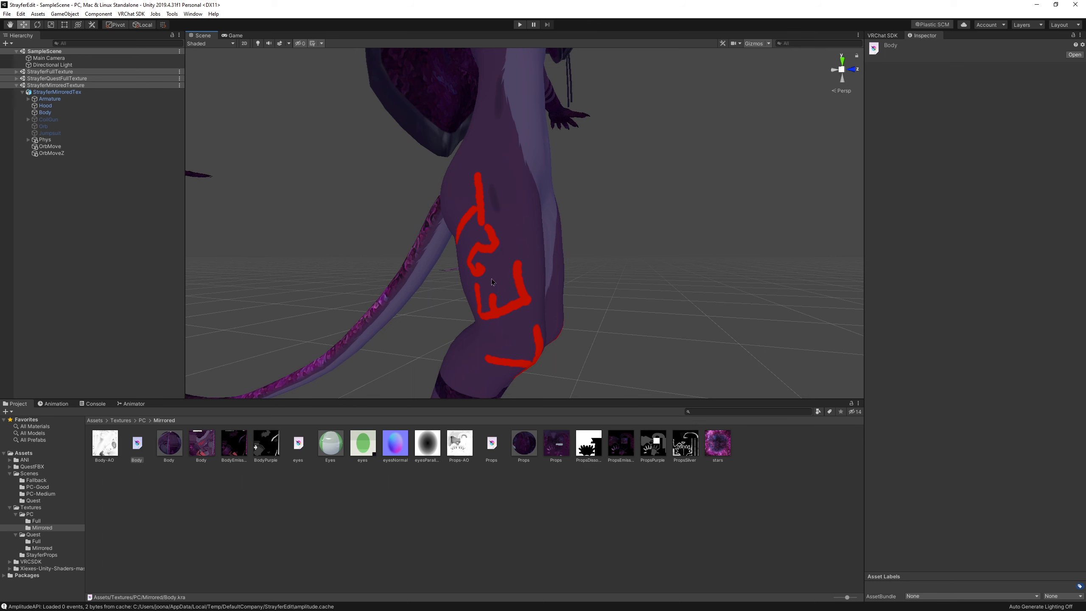
{"action": "right_click_drag", "start_coordinate": [408, 223], "coordinate": [582, 238]}
{"action": "middle_click_drag", "start_coordinate": [582, 238], "coordinate": [536, 327]}
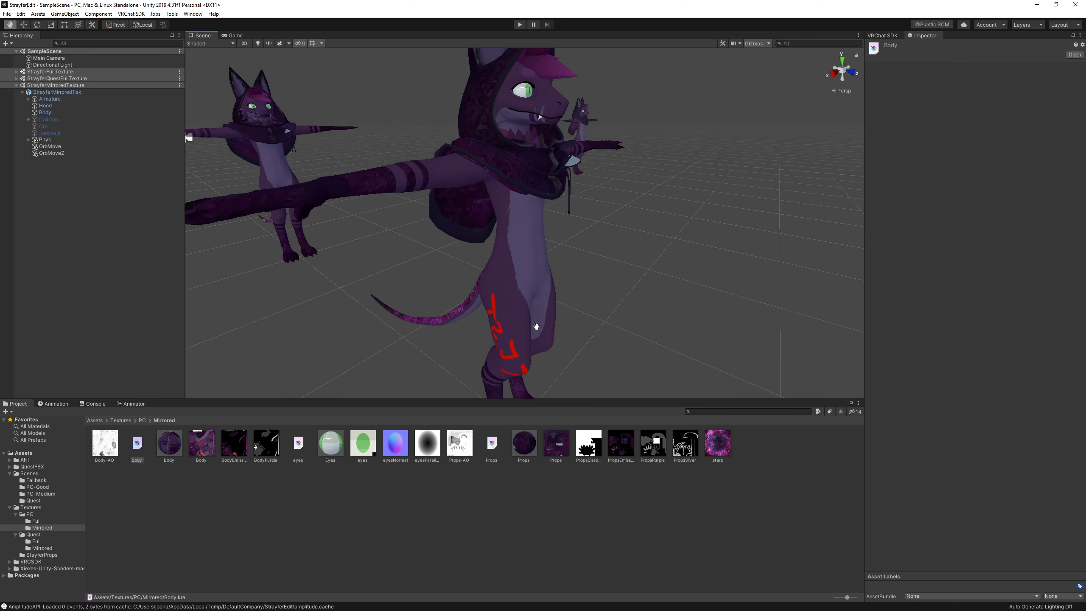
{"action": "right_click_drag", "start_coordinate": [536, 327], "coordinate": [571, 321]}
{"action": "middle_click_drag", "start_coordinate": [543, 277], "coordinate": [606, 244]}
{"action": "right_click_drag", "start_coordinate": [410, 278], "coordinate": [472, 280]}
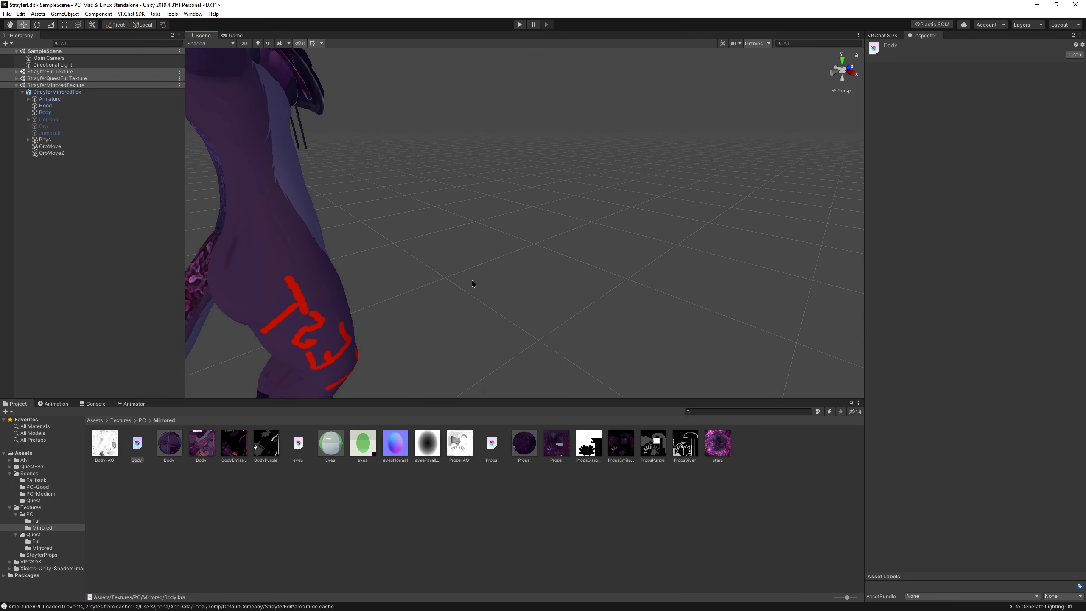
{"action": "mouse_move", "coordinate": [472, 281]}
{"action": "middle_mouse_down"}
{"action": "mouse_move", "coordinate": [528, 263]}
{"action": "mouse_move", "coordinate": [481, 276]}
{"action": "middle_mouse_up"}
{"action": "scroll", "coordinate": [614, 293], "scroll_direction": "down", "scroll_amount": 3}
{"action": "middle_click_drag", "start_coordinate": [614, 293], "coordinate": [655, 267]}
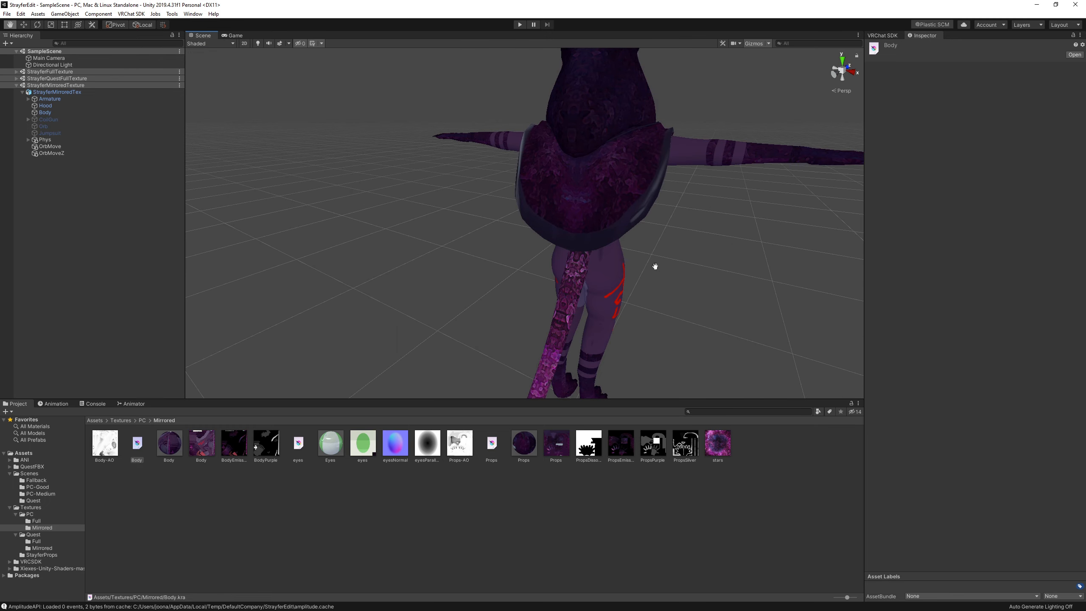
{"action": "right_click_drag", "start_coordinate": [654, 267], "coordinate": [631, 274]}
{"action": "scroll", "coordinate": [648, 268], "scroll_direction": "down", "scroll_amount": 2}
{"action": "left_click_drag", "start_coordinate": [648, 268], "coordinate": [528, 255], "text": "alt"}
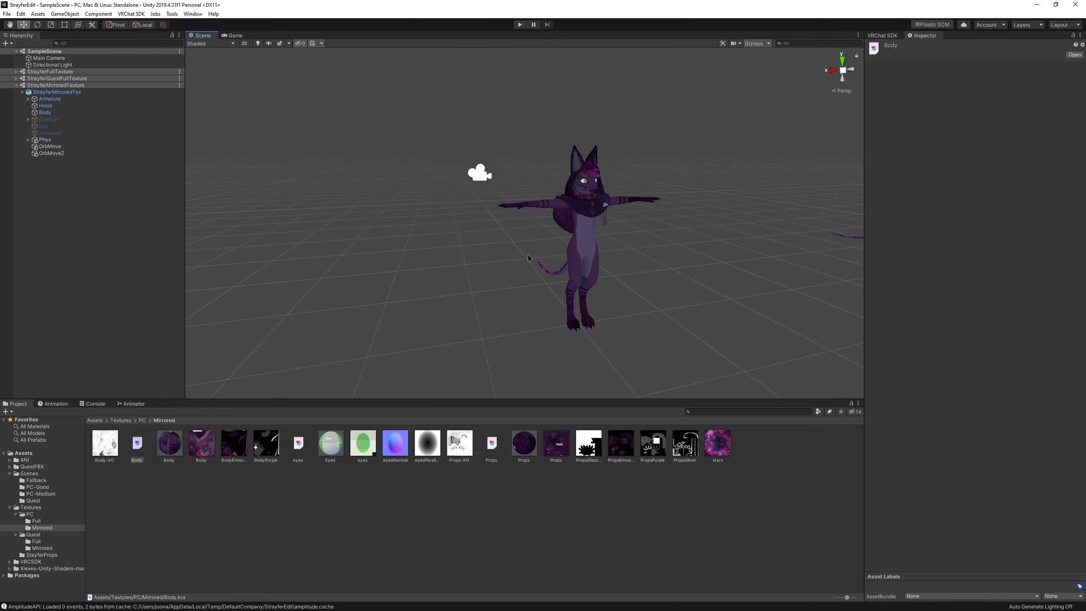
{"action": "left_click", "coordinate": [448, 215]}
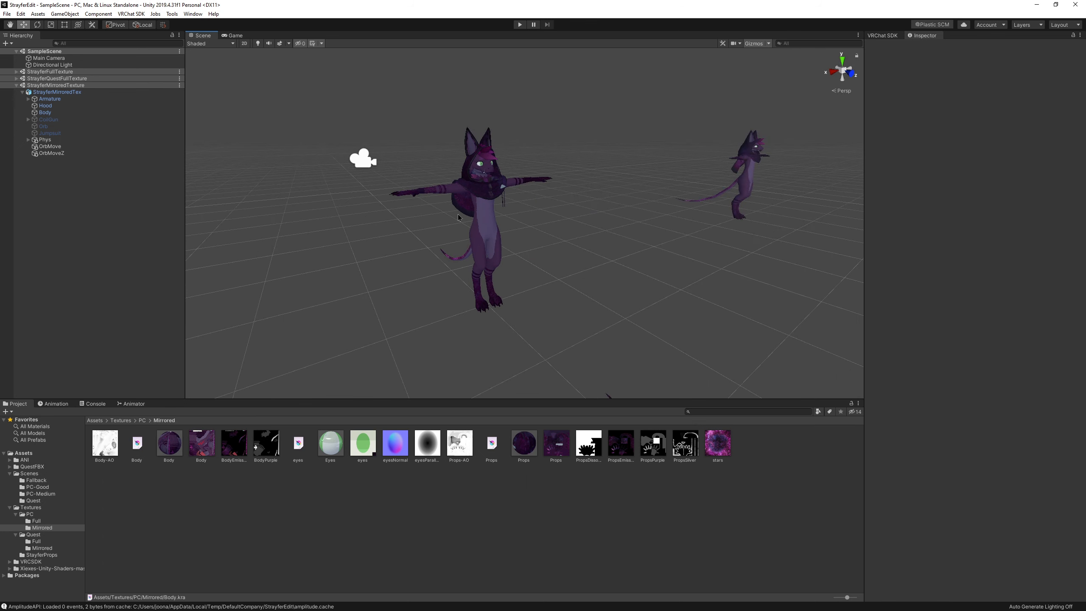